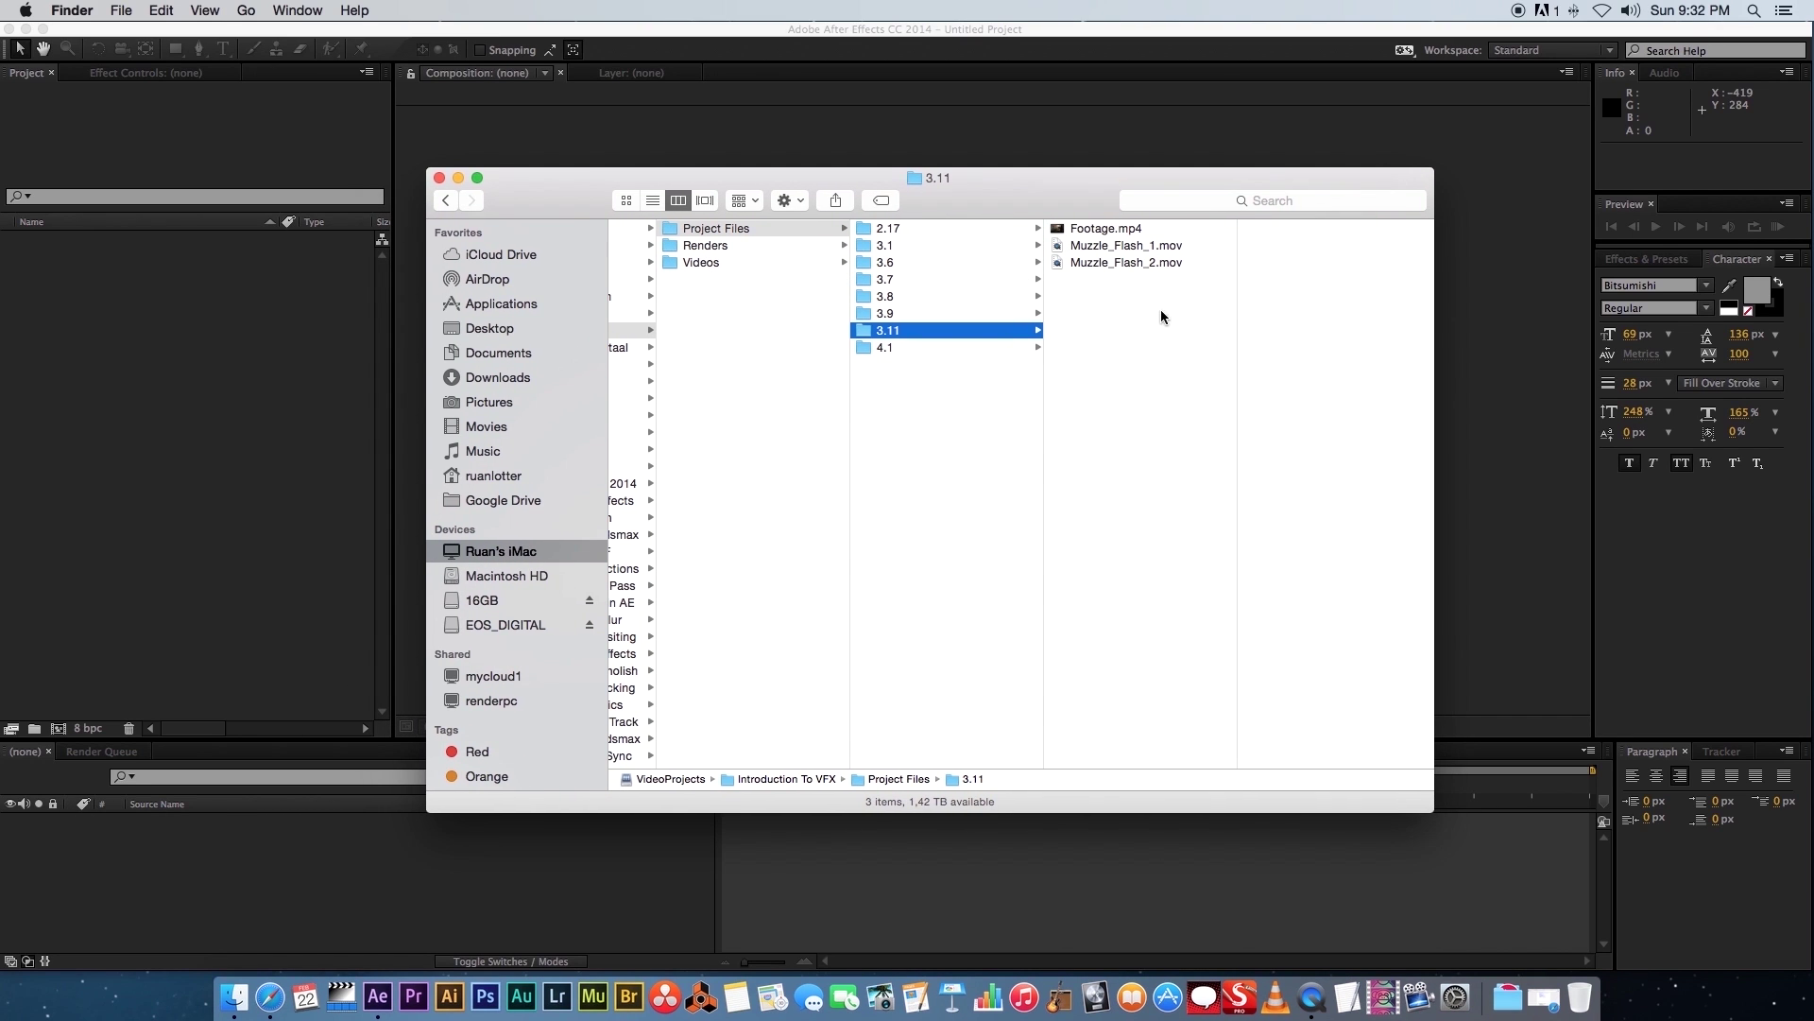
# Select Footage.mp4, Muzzle_Flash_1.mov and Muzzle_Flash_2.mov together in the 3.11 folder
pyautogui.press('Right')
pyautogui.click(1104, 248)
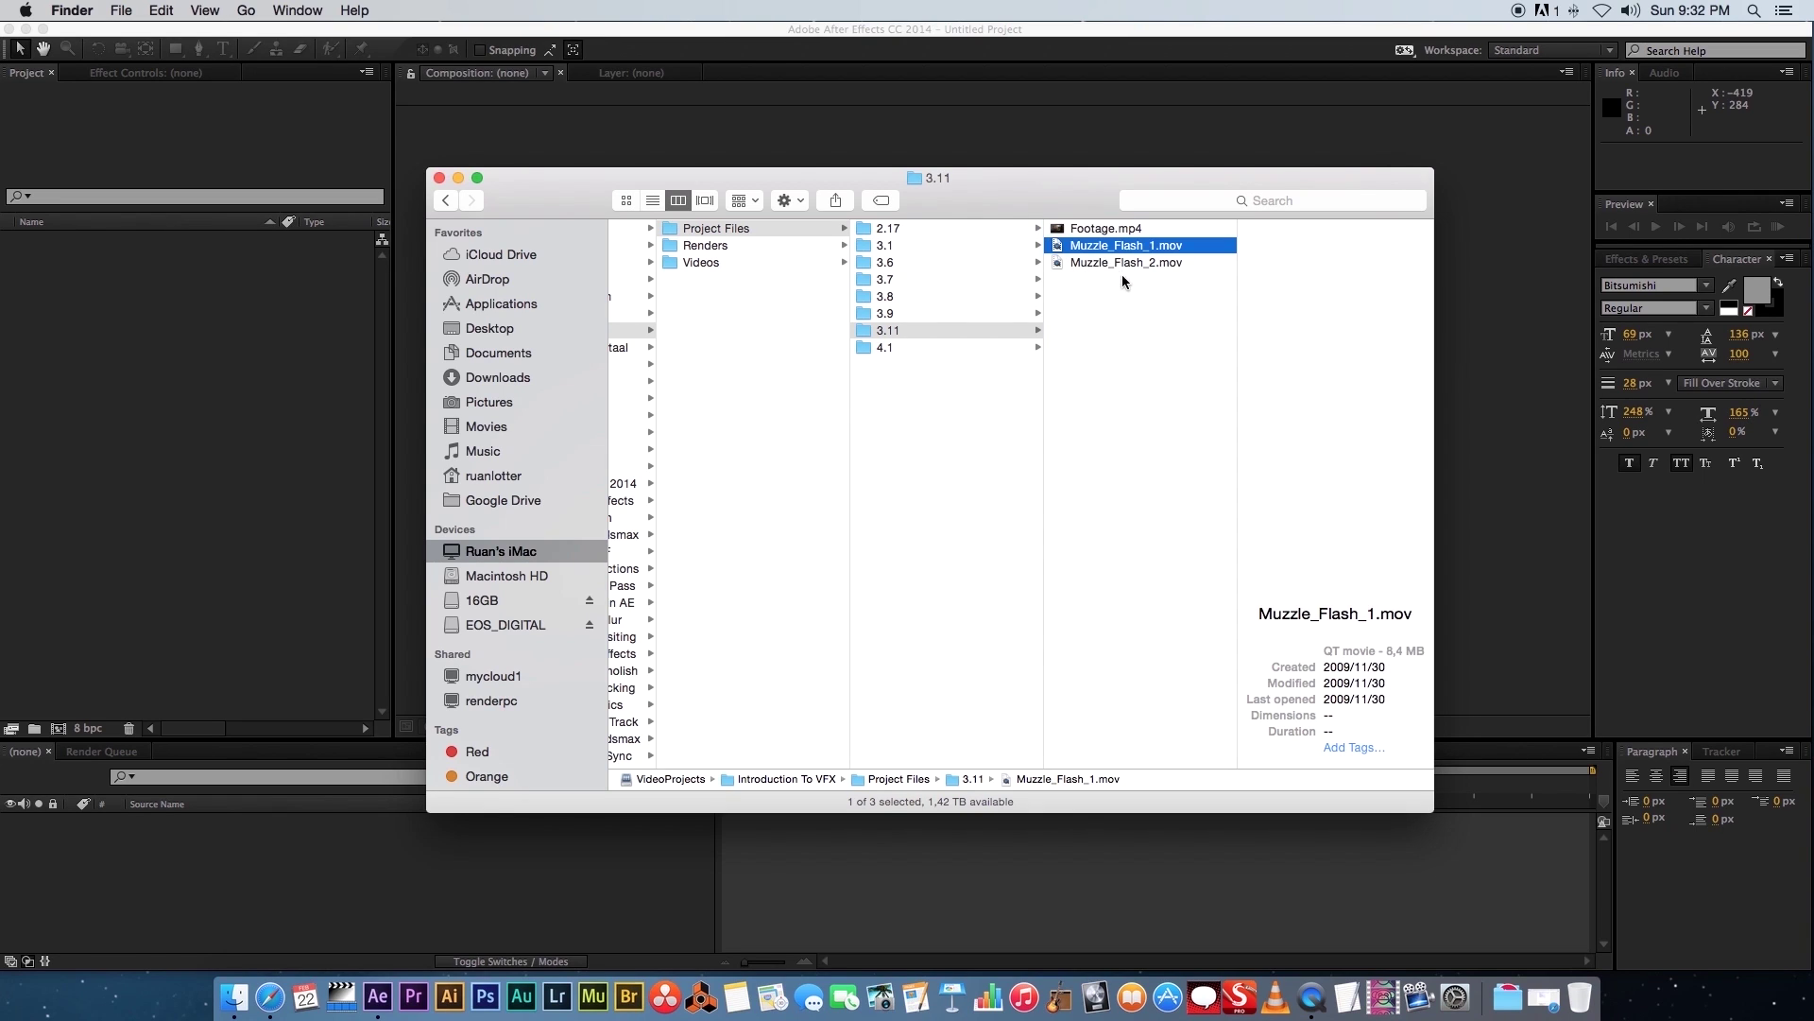
pyautogui.click(1126, 268)
pyautogui.click(1115, 320)
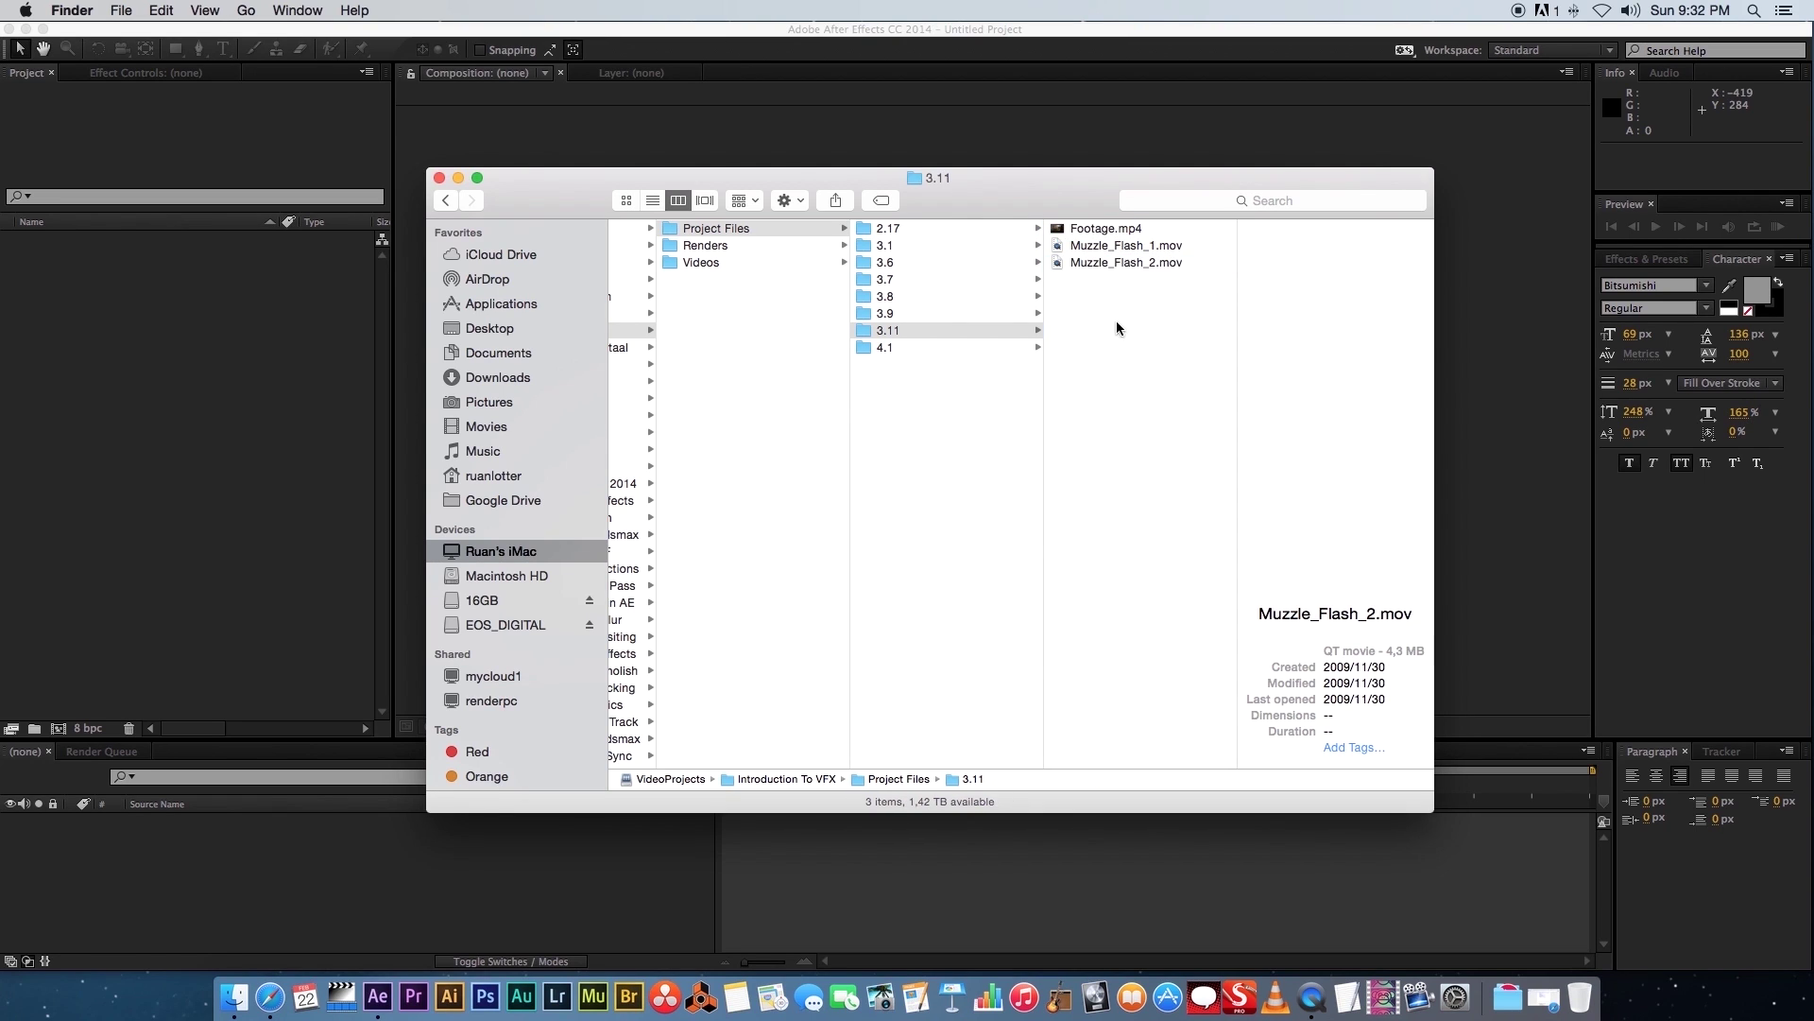
pyautogui.moveTo(1143, 306); pyautogui.dragTo(243, 388)
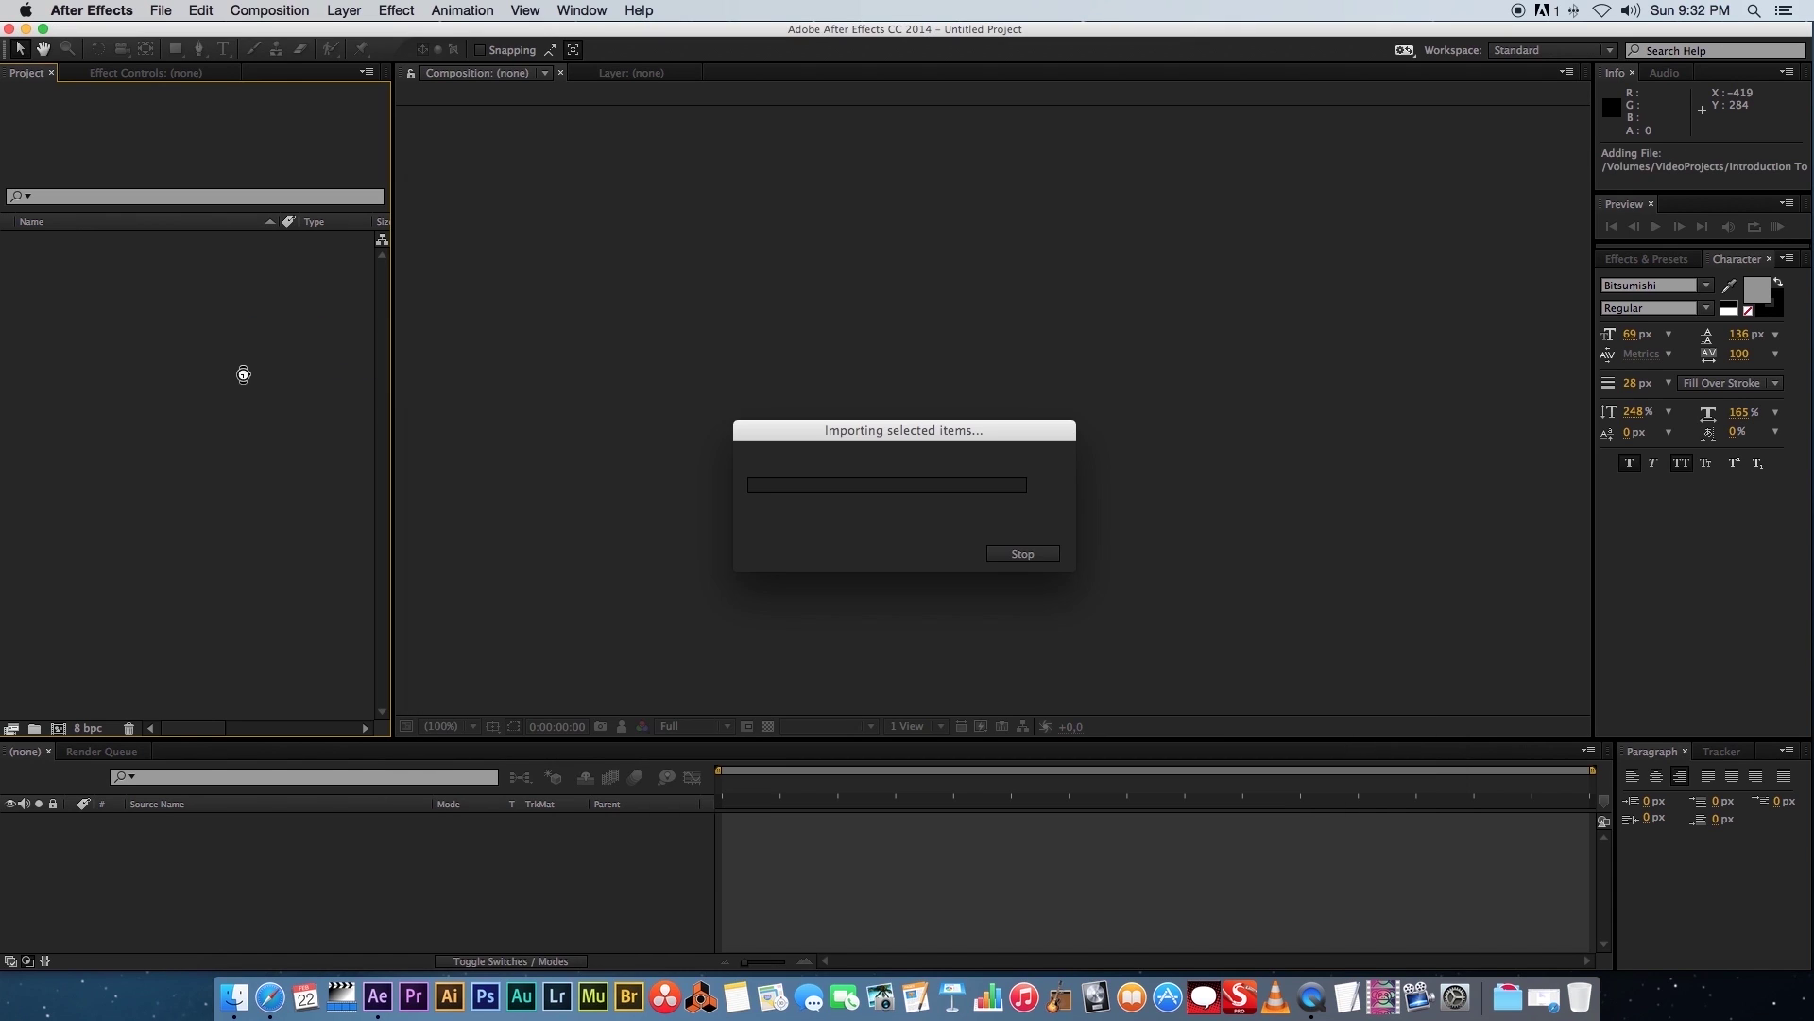
# Build a 1920x1080 composition named Footage from the imported Footage.mp4 clip
pyautogui.click(39, 248)
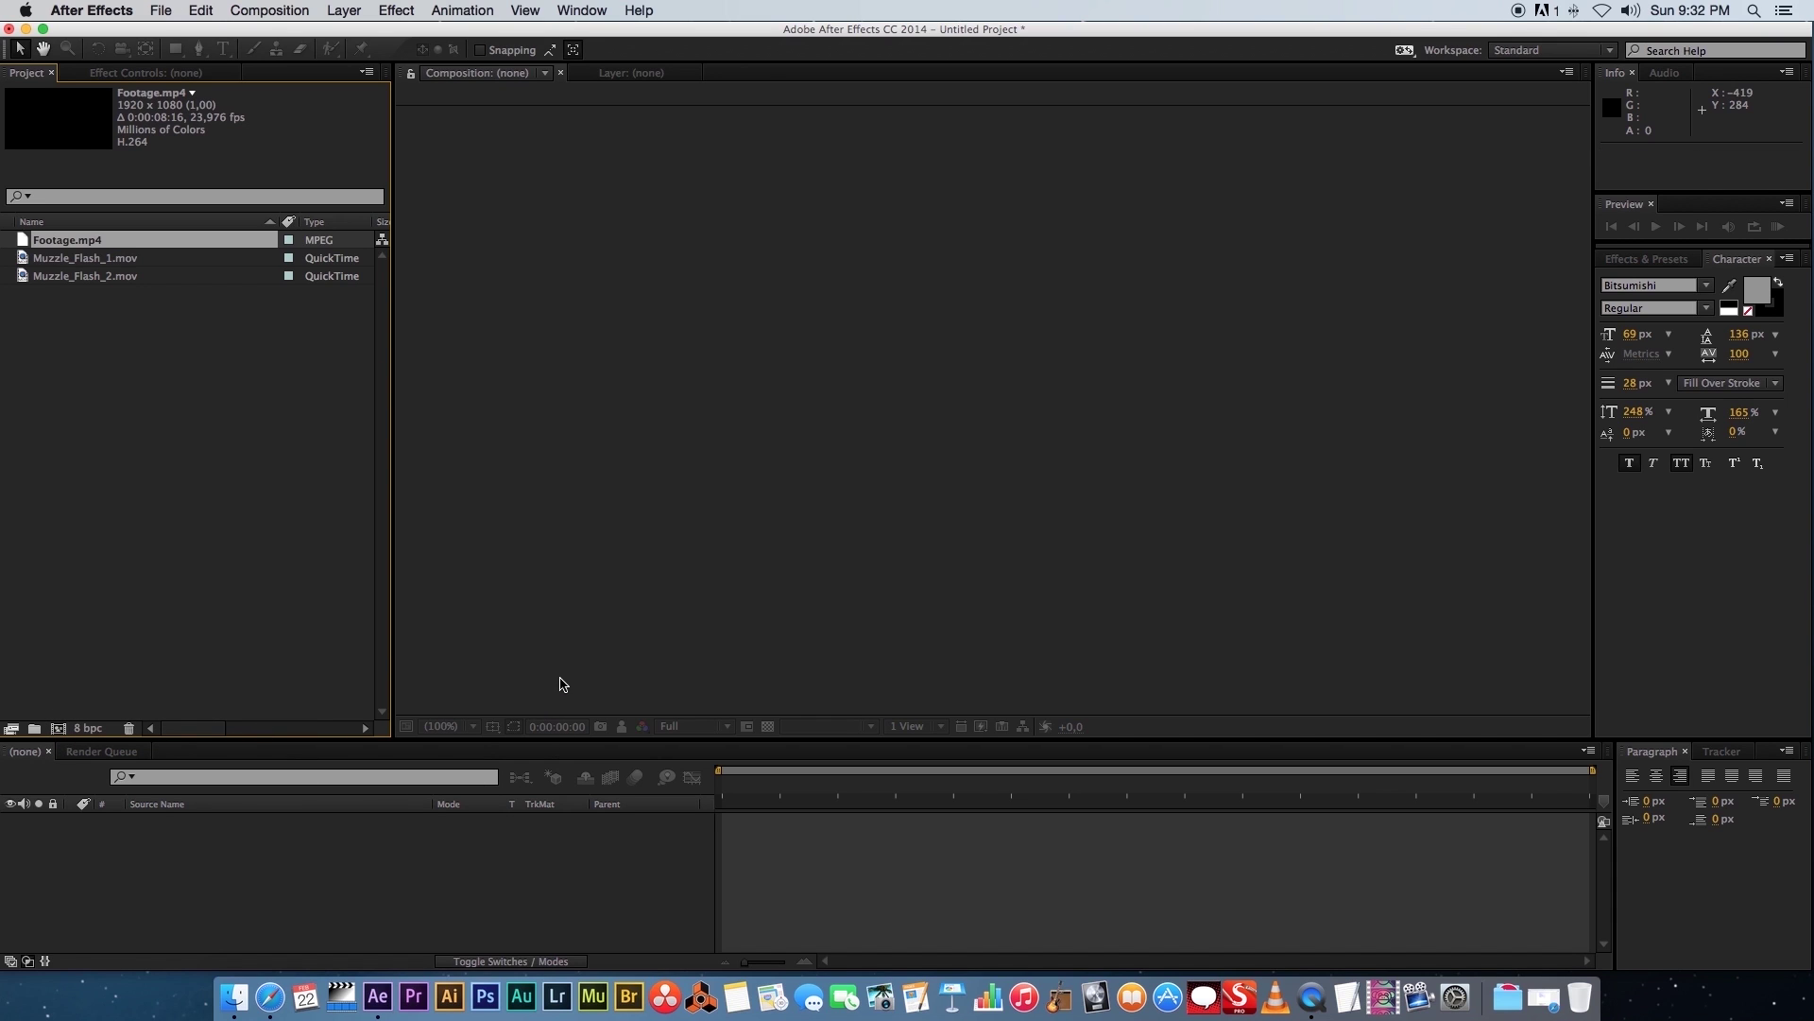
pyautogui.moveTo(708, 704); pyautogui.dragTo(711, 705)
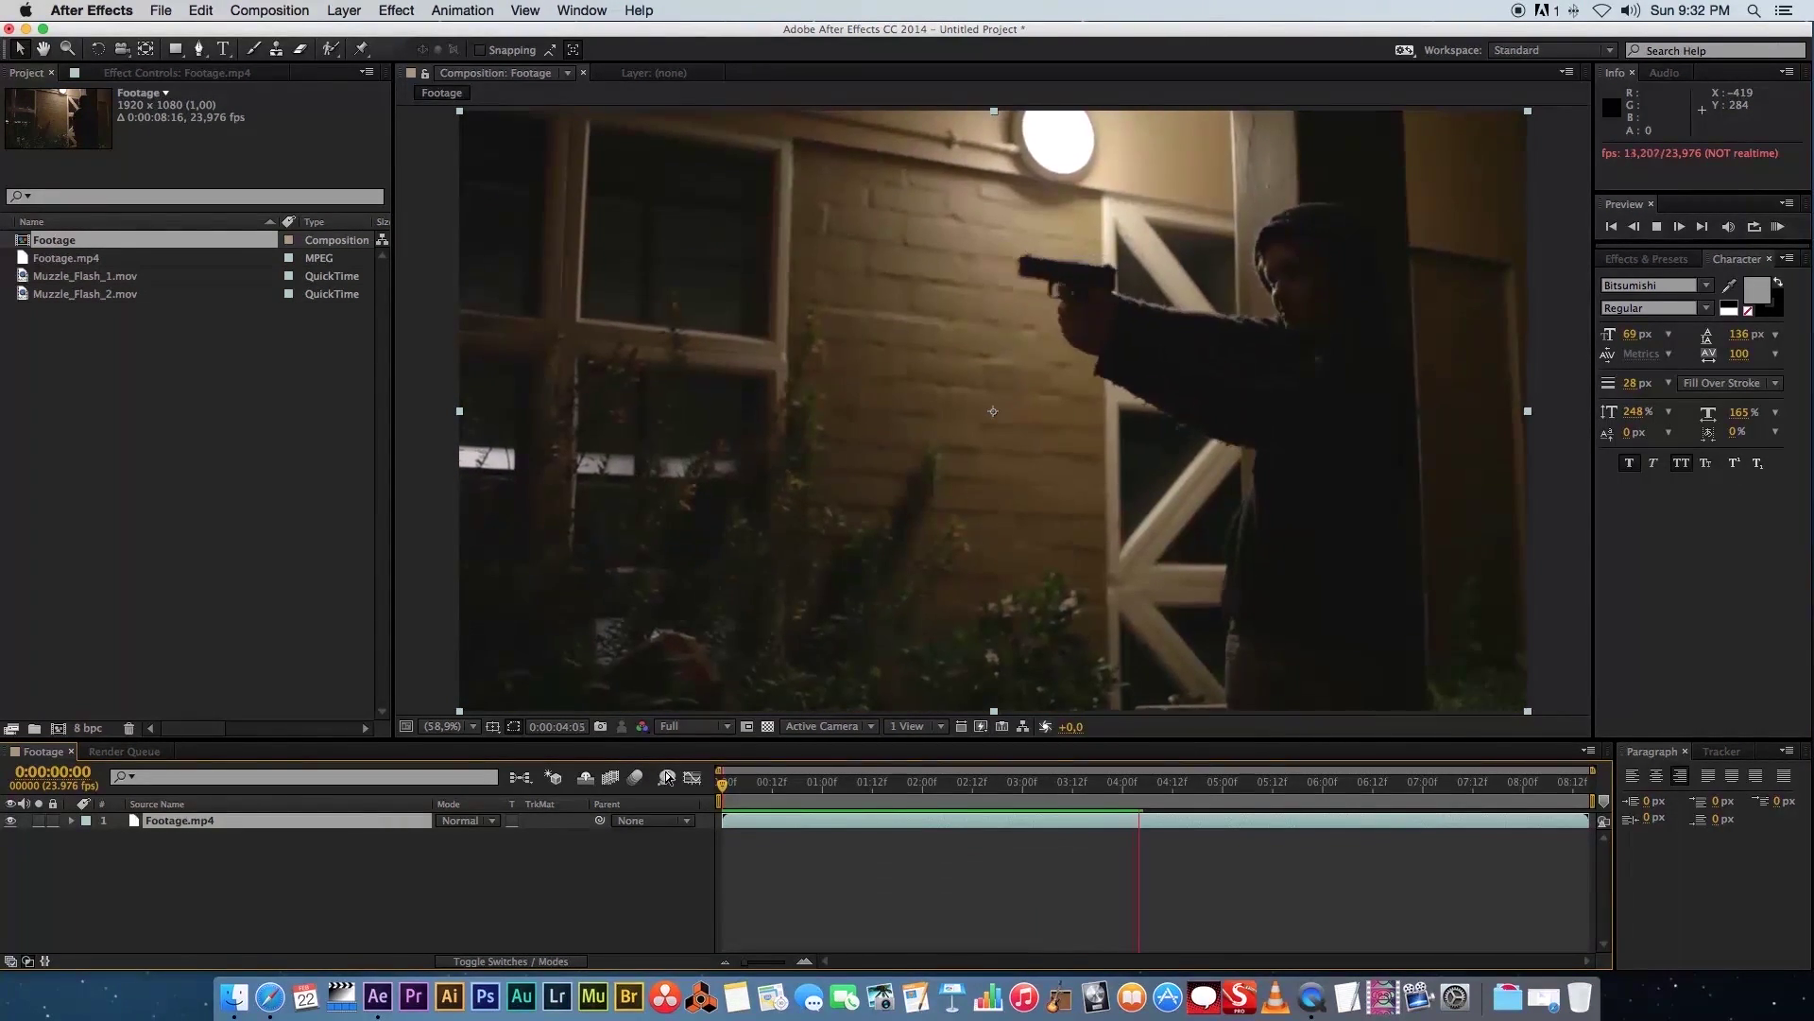
# Play through the footage and step frame by frame to the firing frame at 0:00:04:02
pyautogui.click(935, 505)
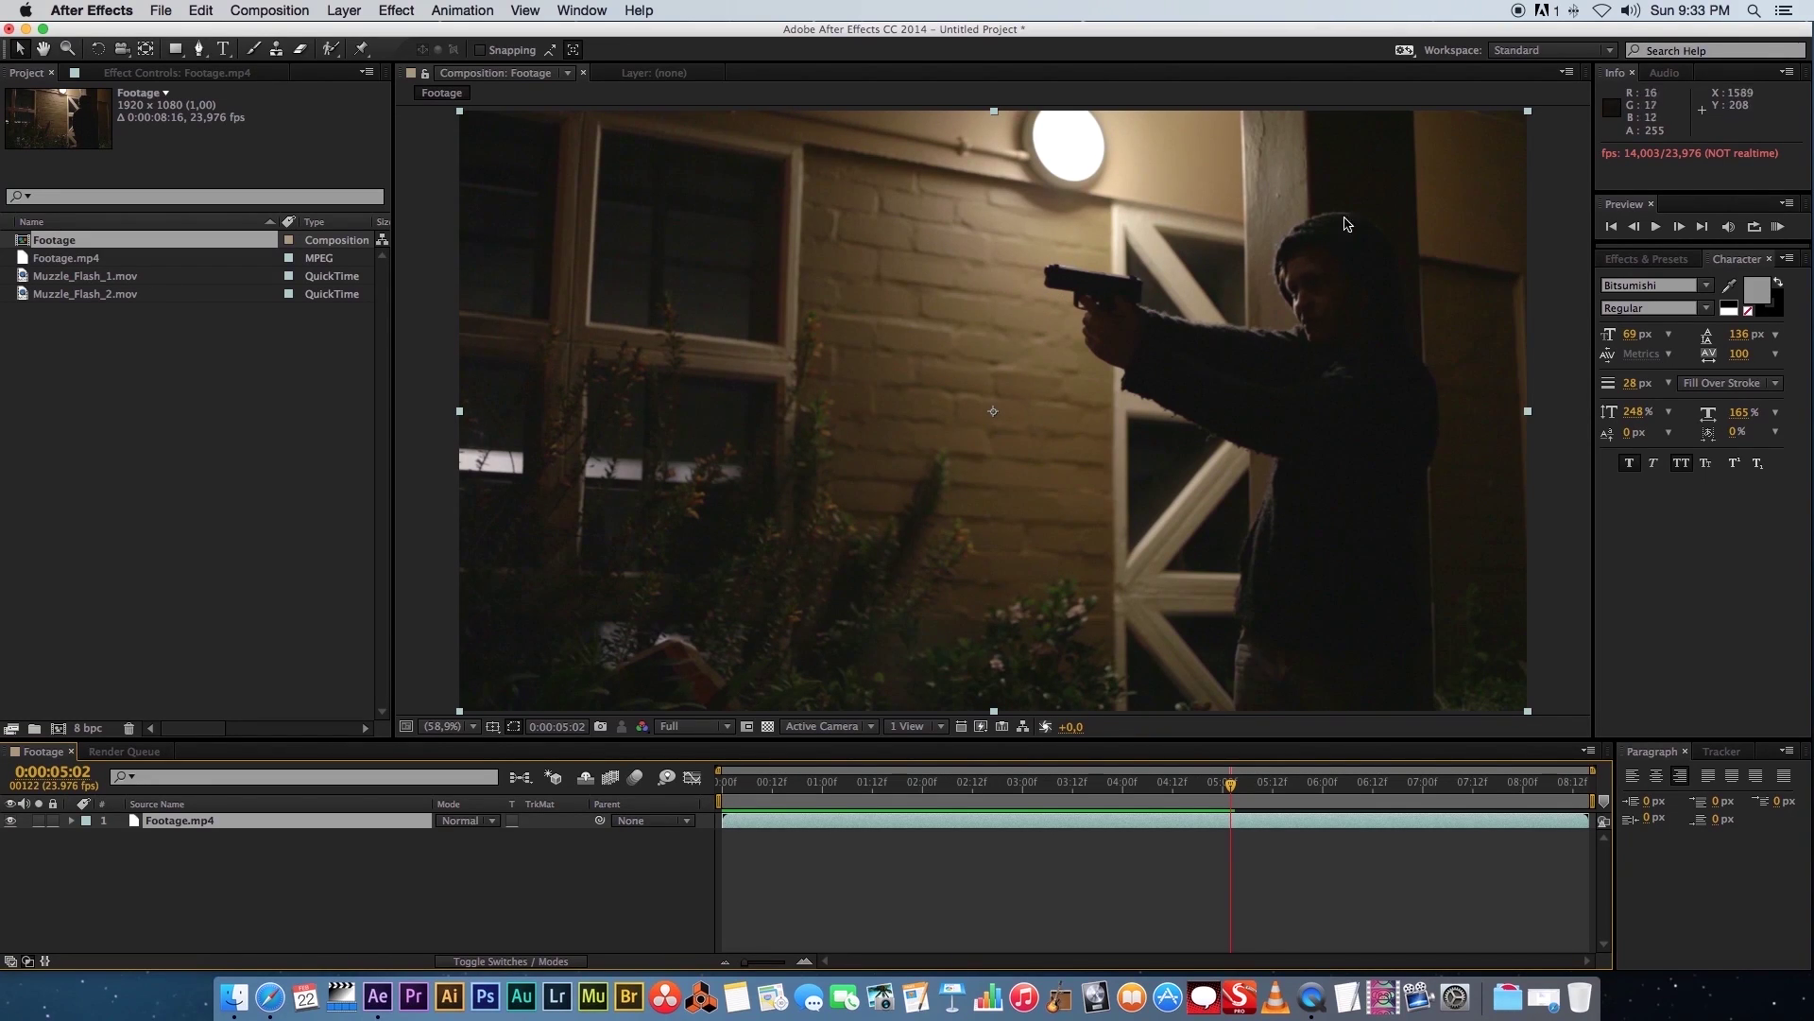
pyautogui.moveTo(1231, 786); pyautogui.dragTo(1035, 784)
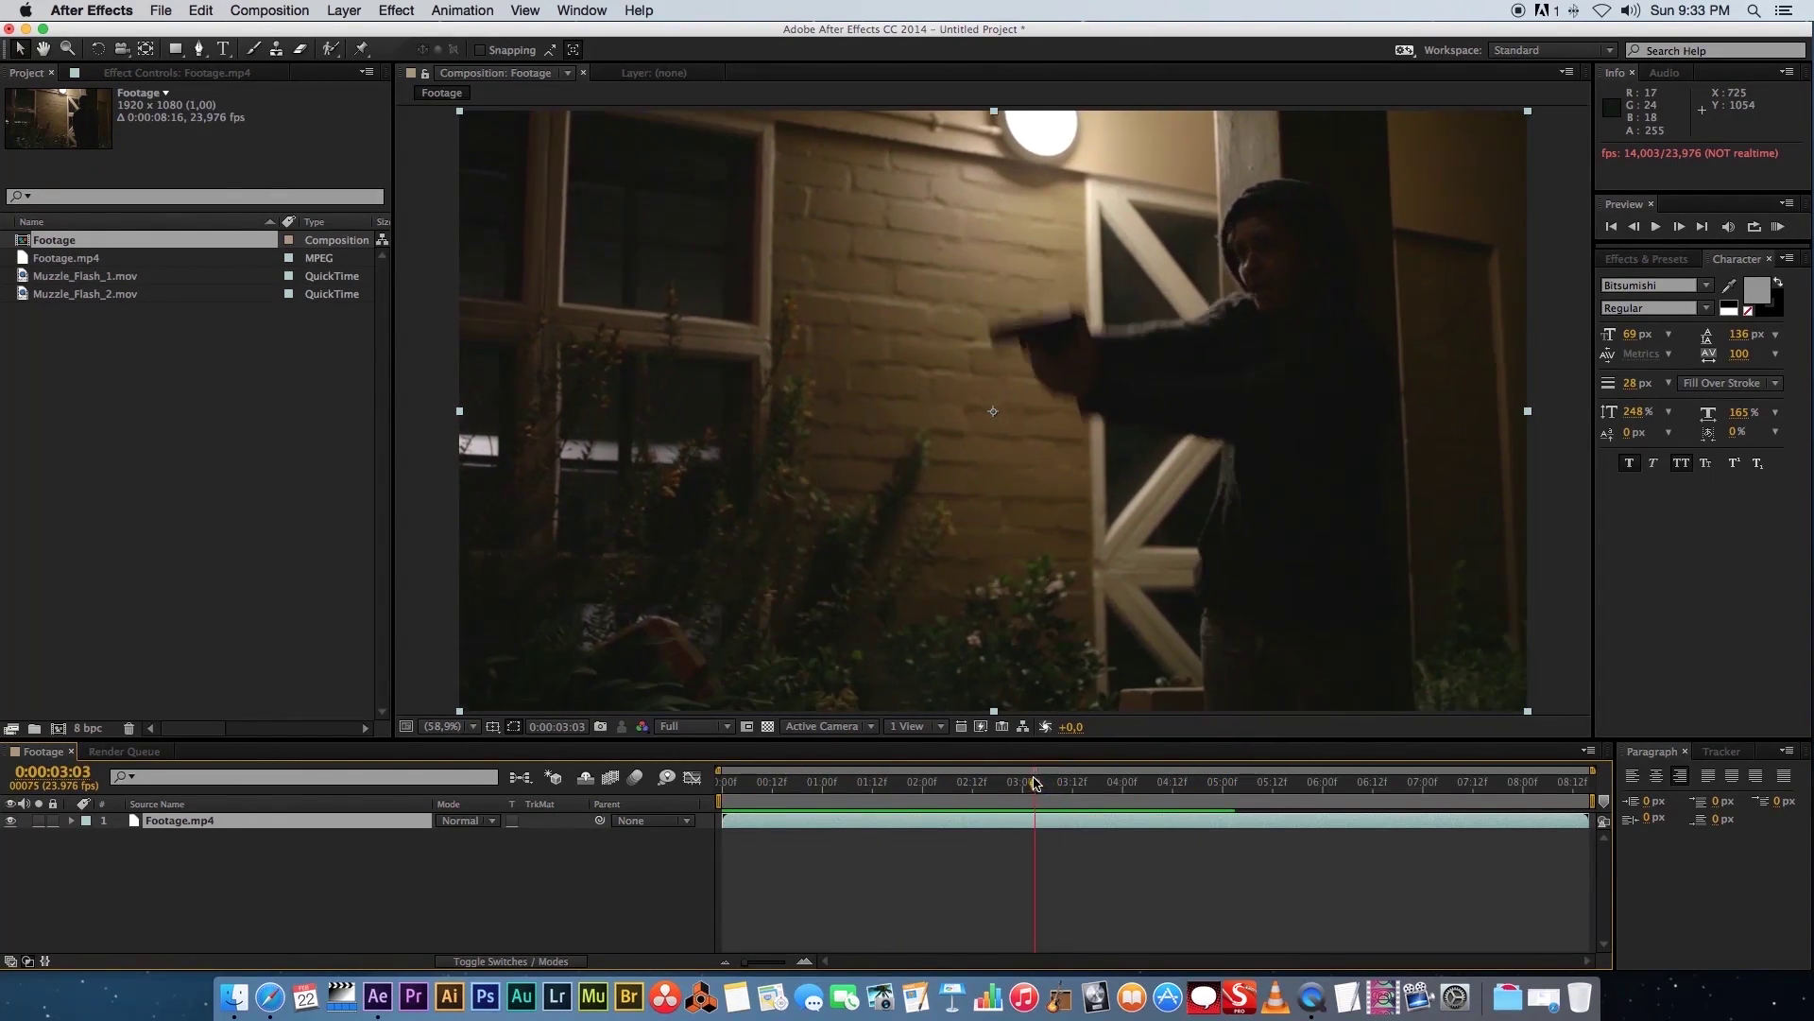
pyautogui.press('space')
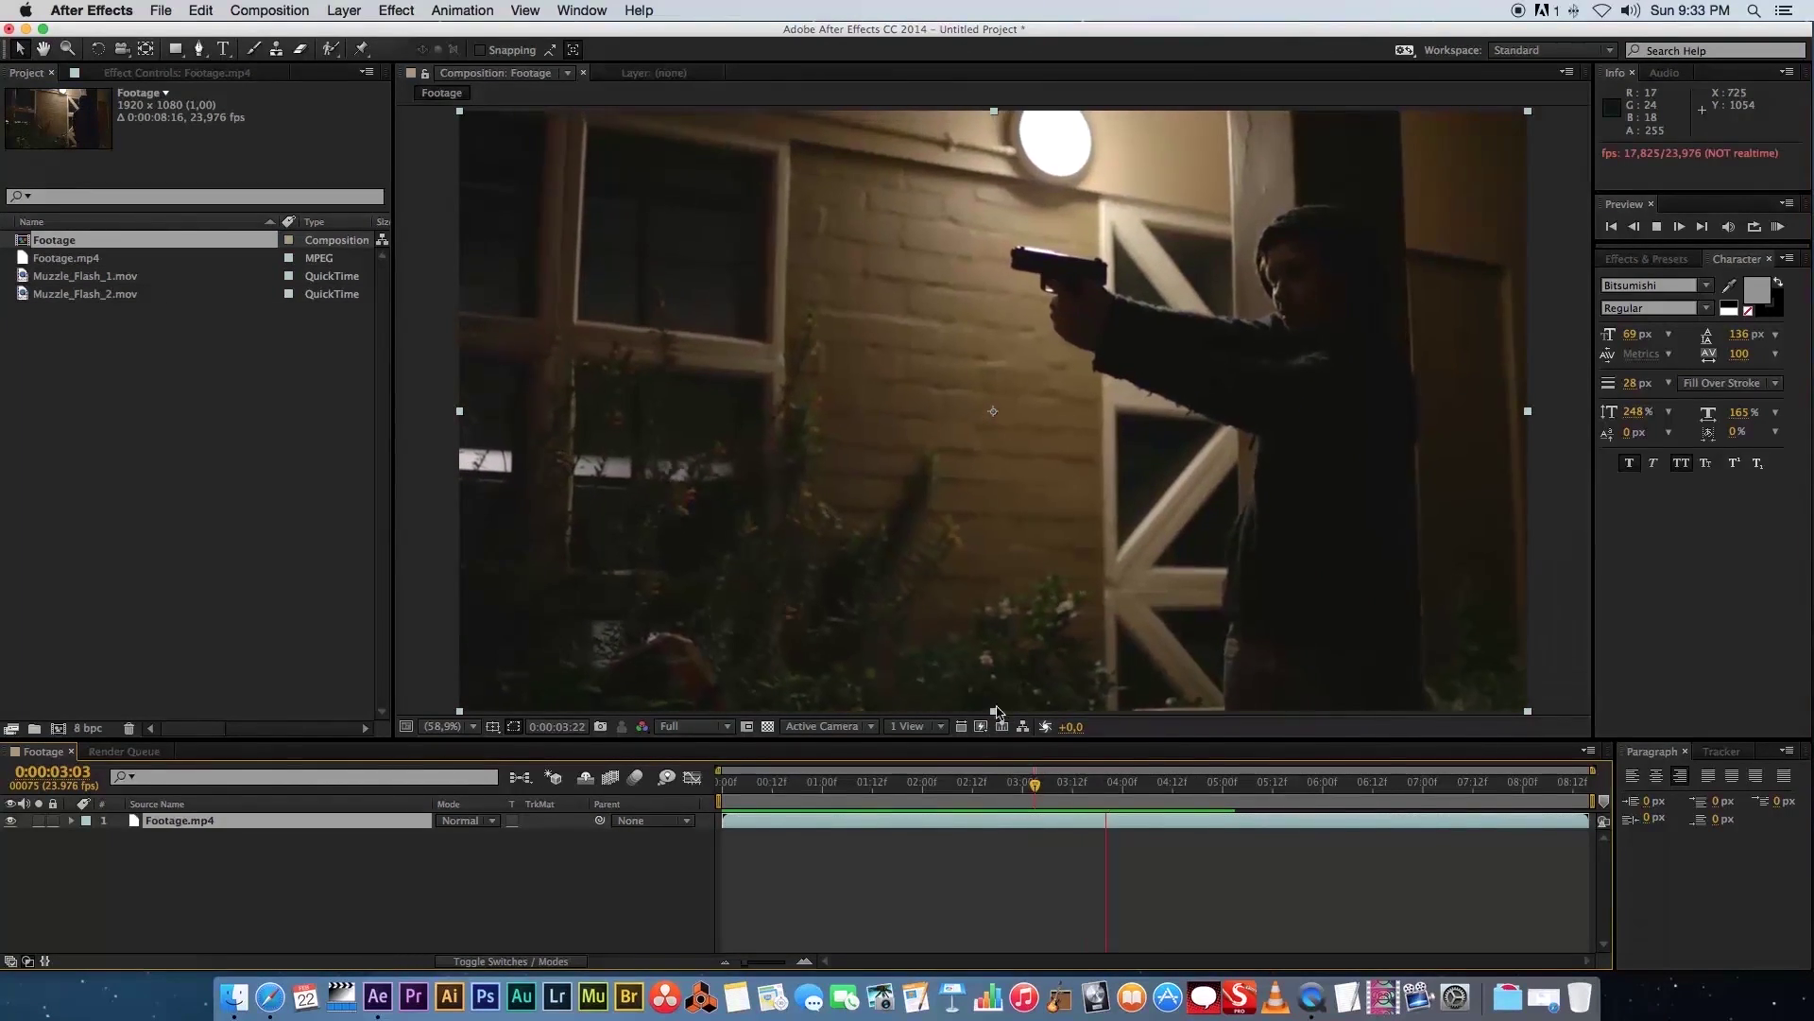
pyautogui.press('space')
pyautogui.press('pageup')
pyautogui.press('pageup')
pyautogui.press('pageup')
pyautogui.press('pageup')
pyautogui.press('pageup')
pyautogui.press('pageup')
pyautogui.press('pageup')
pyautogui.press('pageup')
pyautogui.press('pageup')
pyautogui.press('pageup')
pyautogui.press('pagedown')
pyautogui.press('pagedown')
pyautogui.press('pagedown')
pyautogui.press('pagedown')
pyautogui.press('pagedown')
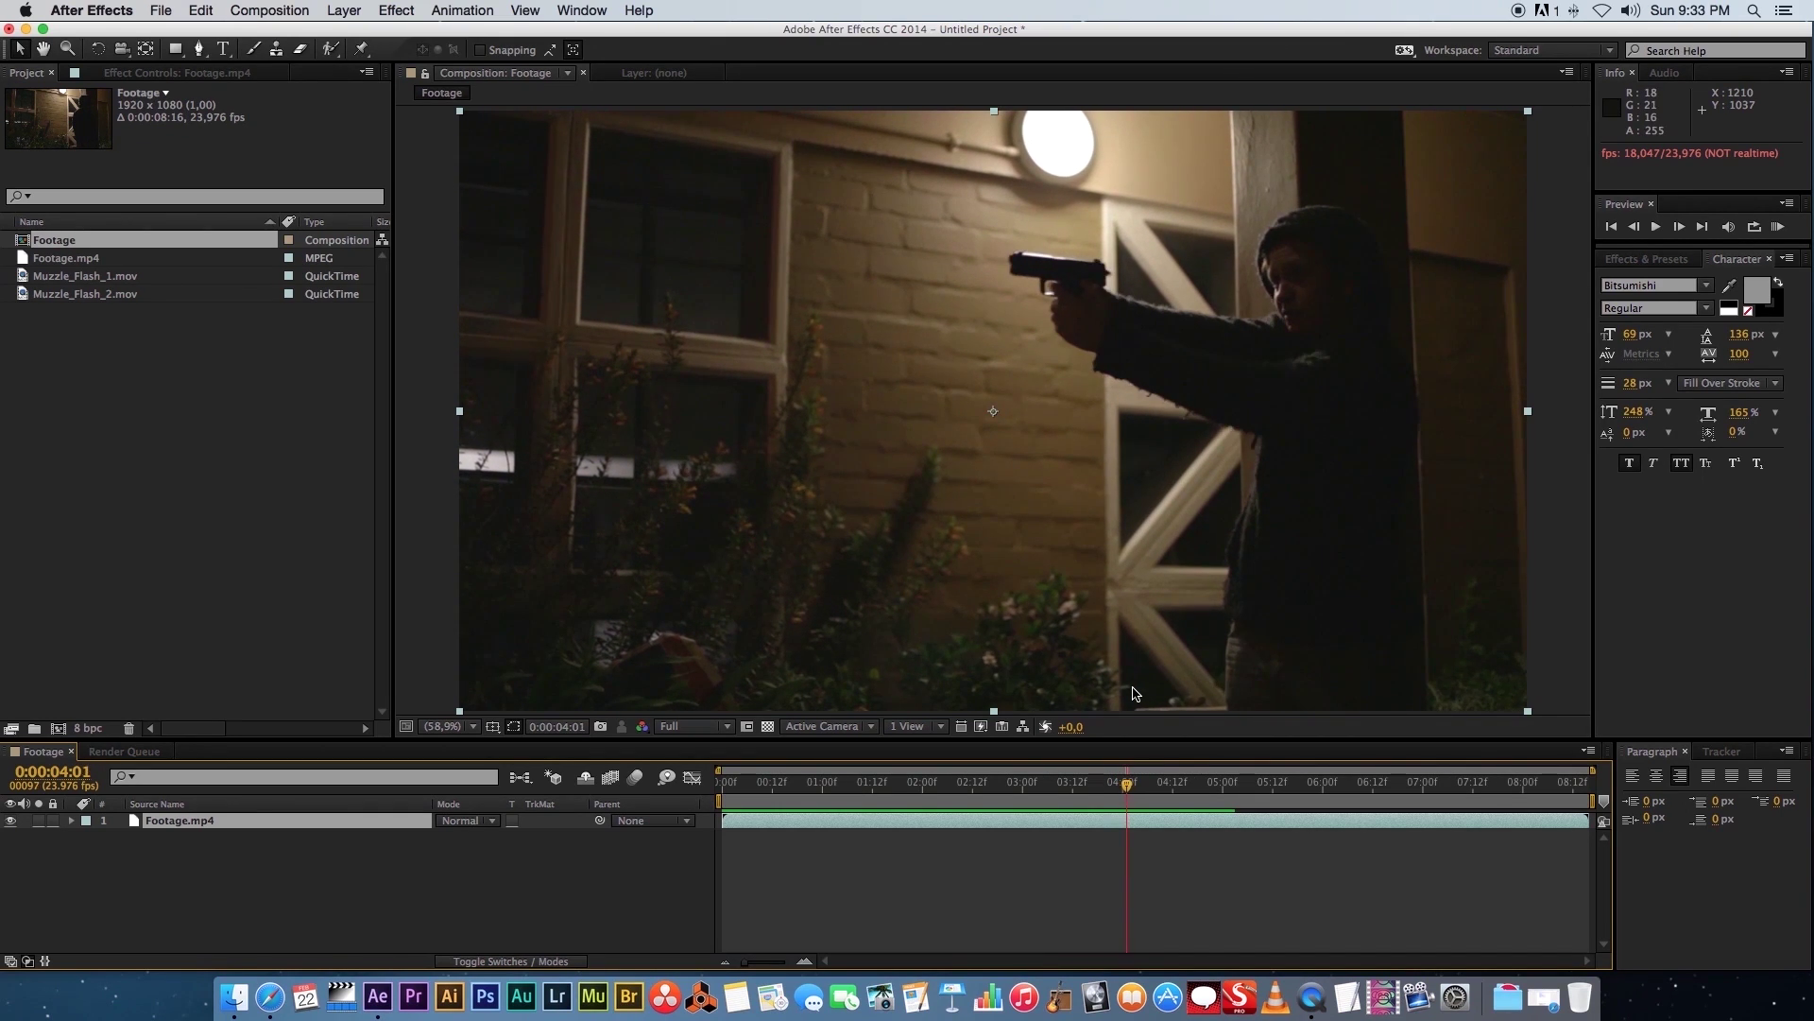
pyautogui.press('pagedown')
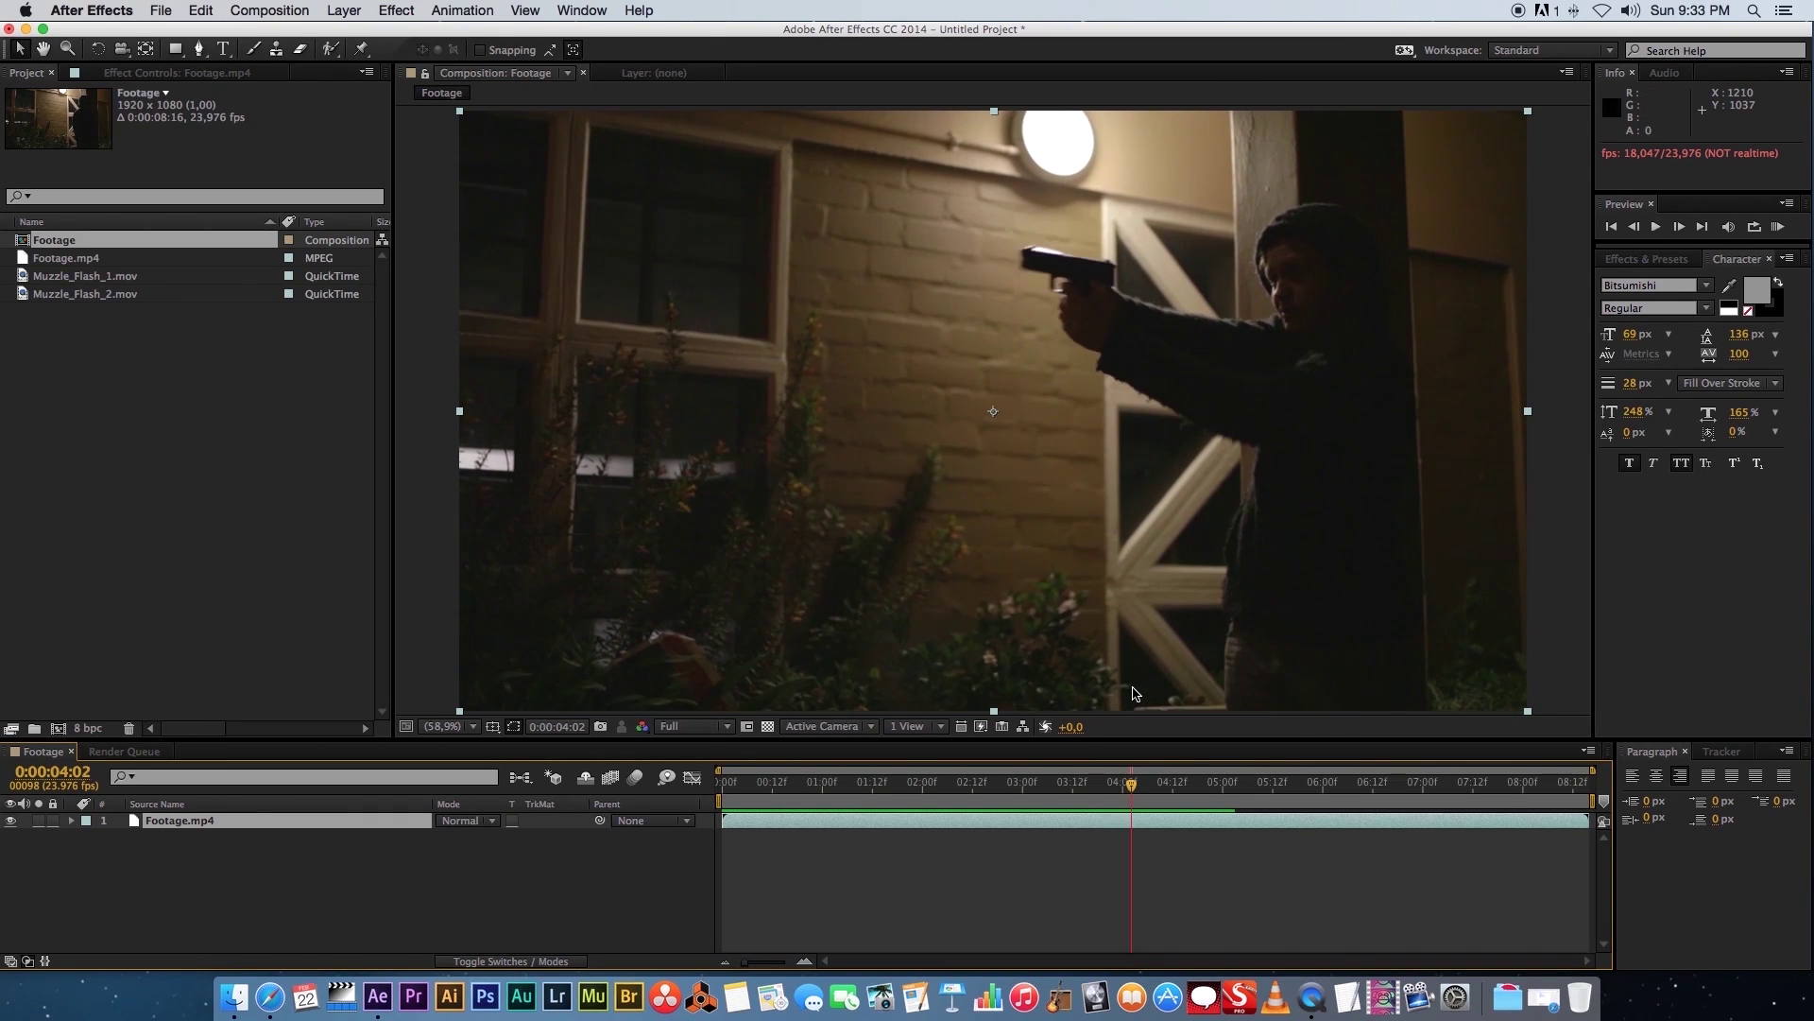
pyautogui.click(39, 279)
# Layer Muzzle_Flash_1.mov over the footage, starting at 0:00:04:02, and shift it left
pyautogui.moveTo(23, 283); pyautogui.dragTo(296, 896)
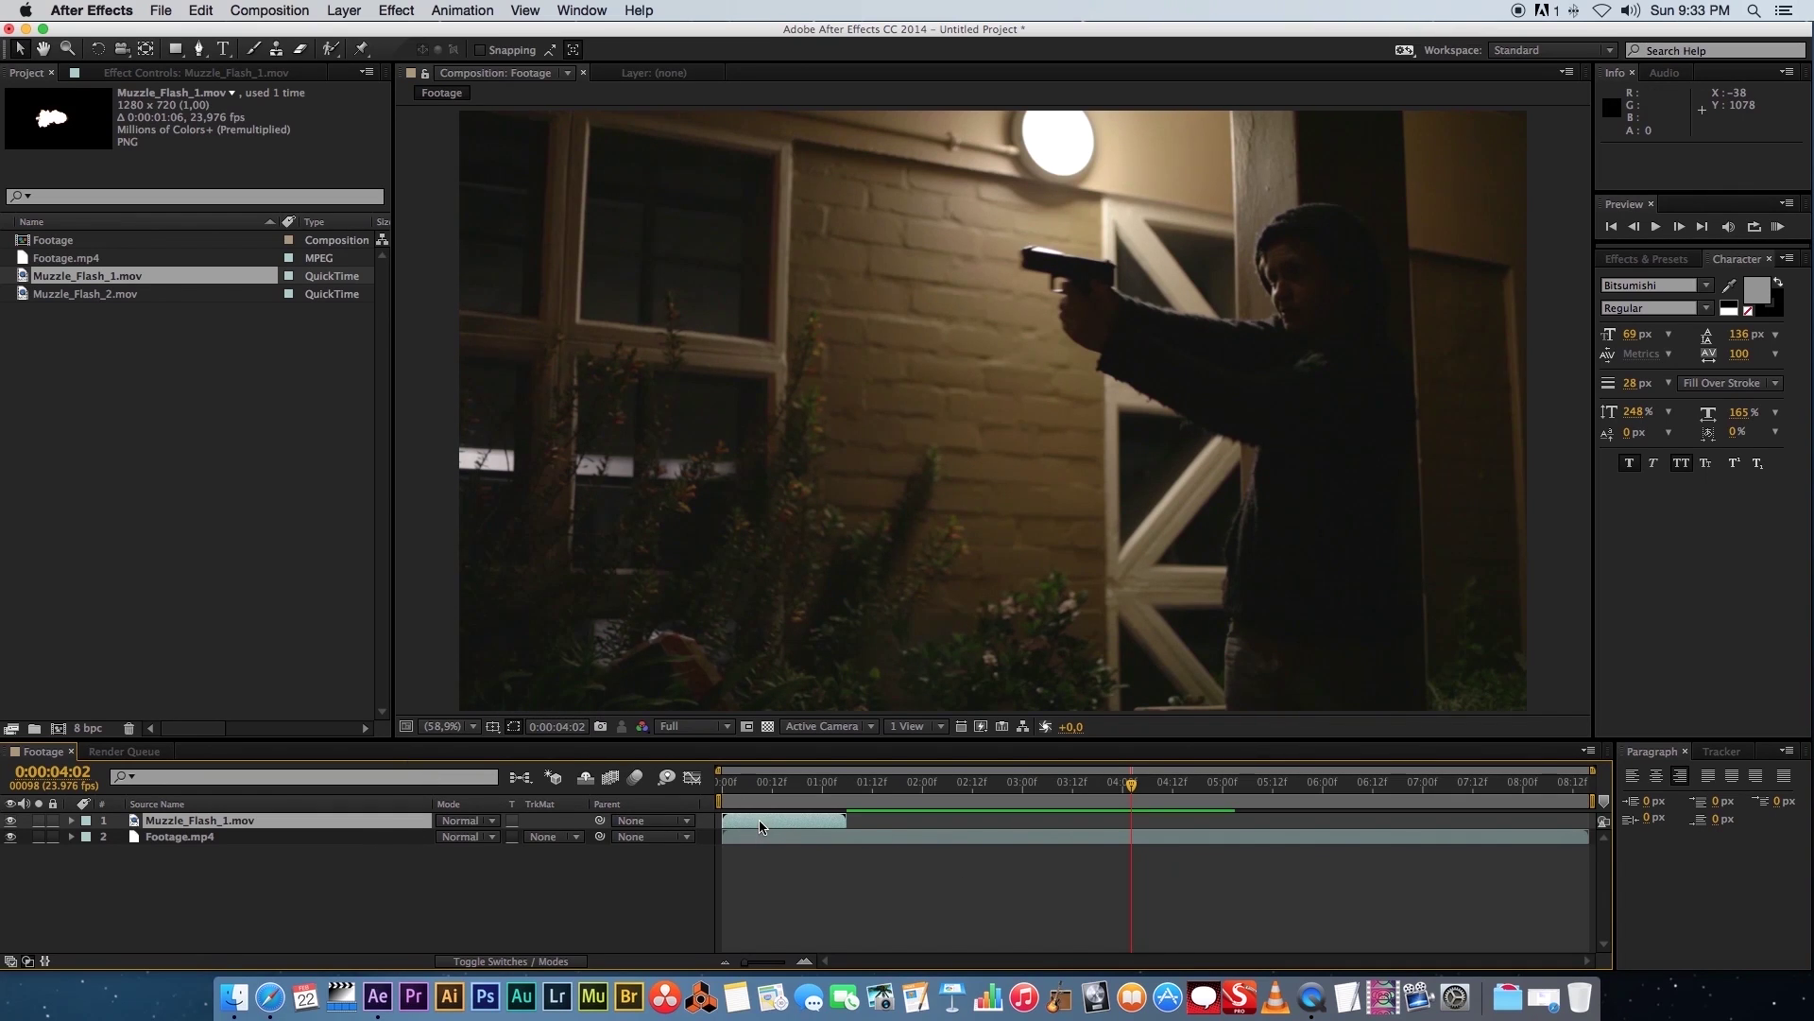
pyautogui.moveTo(763, 824); pyautogui.dragTo(1166, 820)
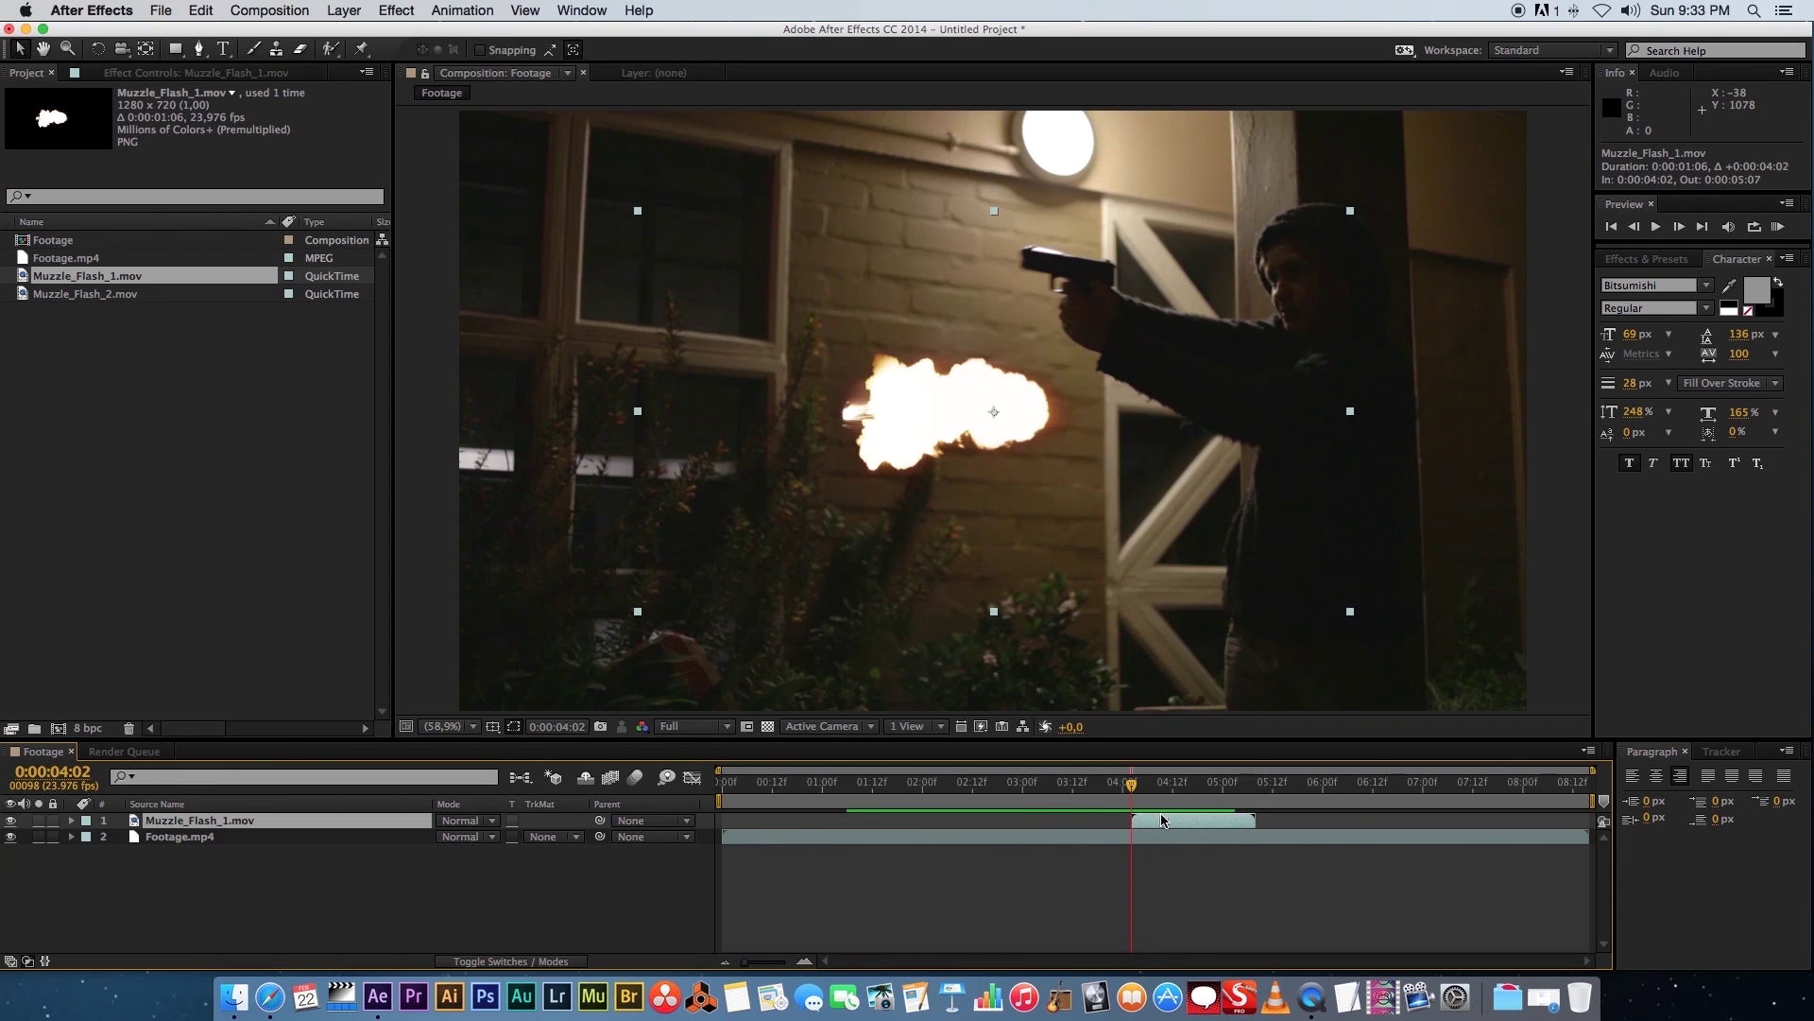
pyautogui.moveTo(894, 426)
pyautogui.mouseDown()
pyautogui.moveTo(828, 421)
pyautogui.moveTo(913, 423)
pyautogui.mouseUp()
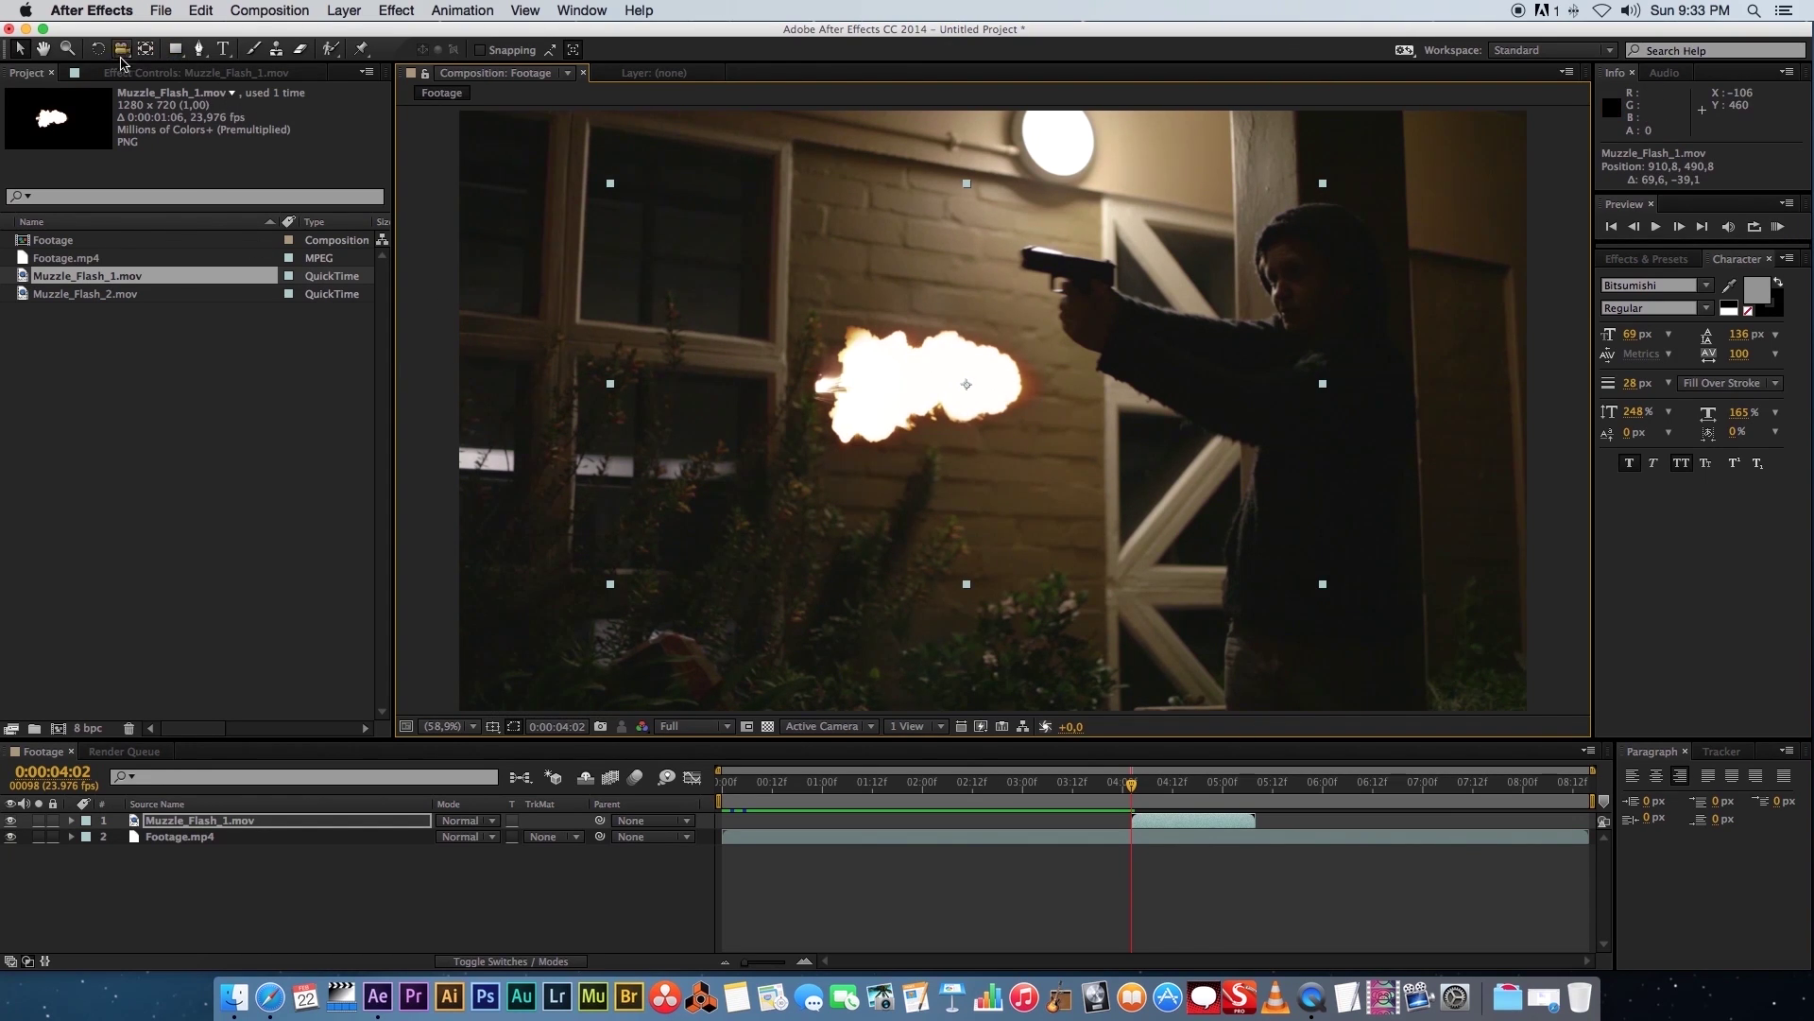
pyautogui.click(98, 52)
# Rotate the first flash about 183°, shrink it to 47% and place it on the gun barrel
pyautogui.moveTo(673, 242); pyautogui.dragTo(1170, 477)
pyautogui.click(20, 53)
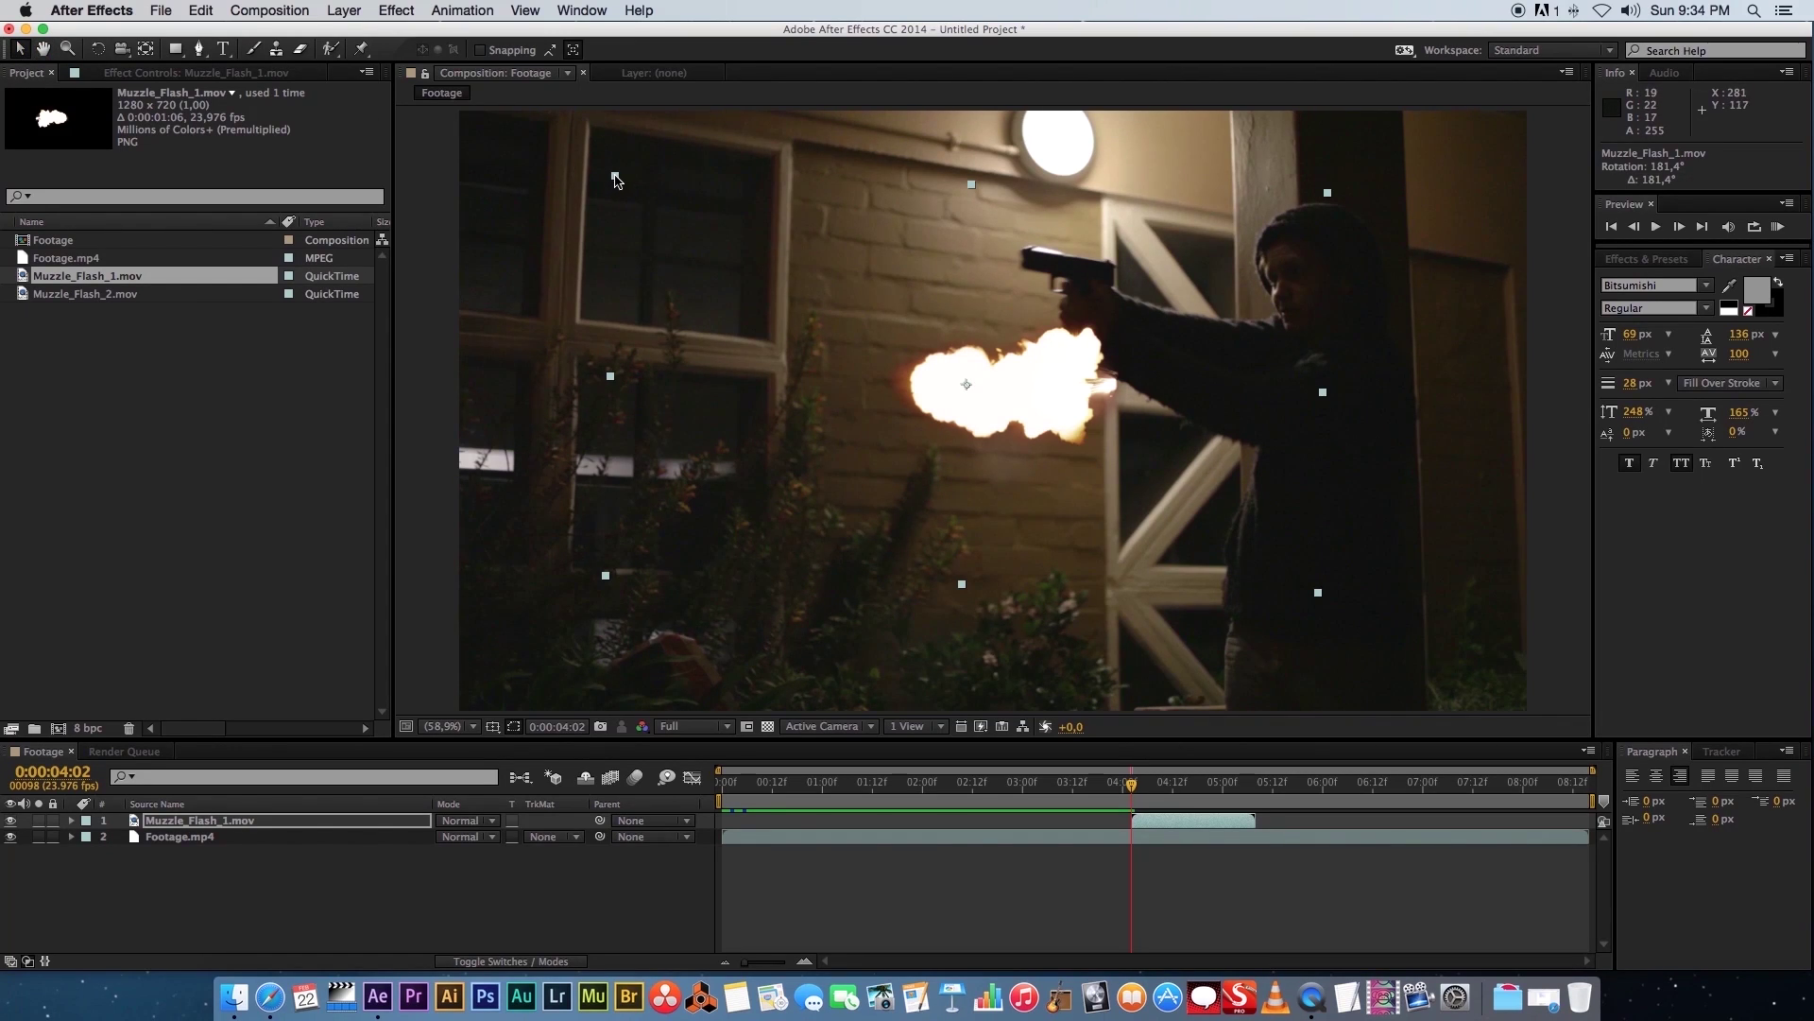
pyautogui.moveTo(616, 182); pyautogui.dragTo(736, 233)
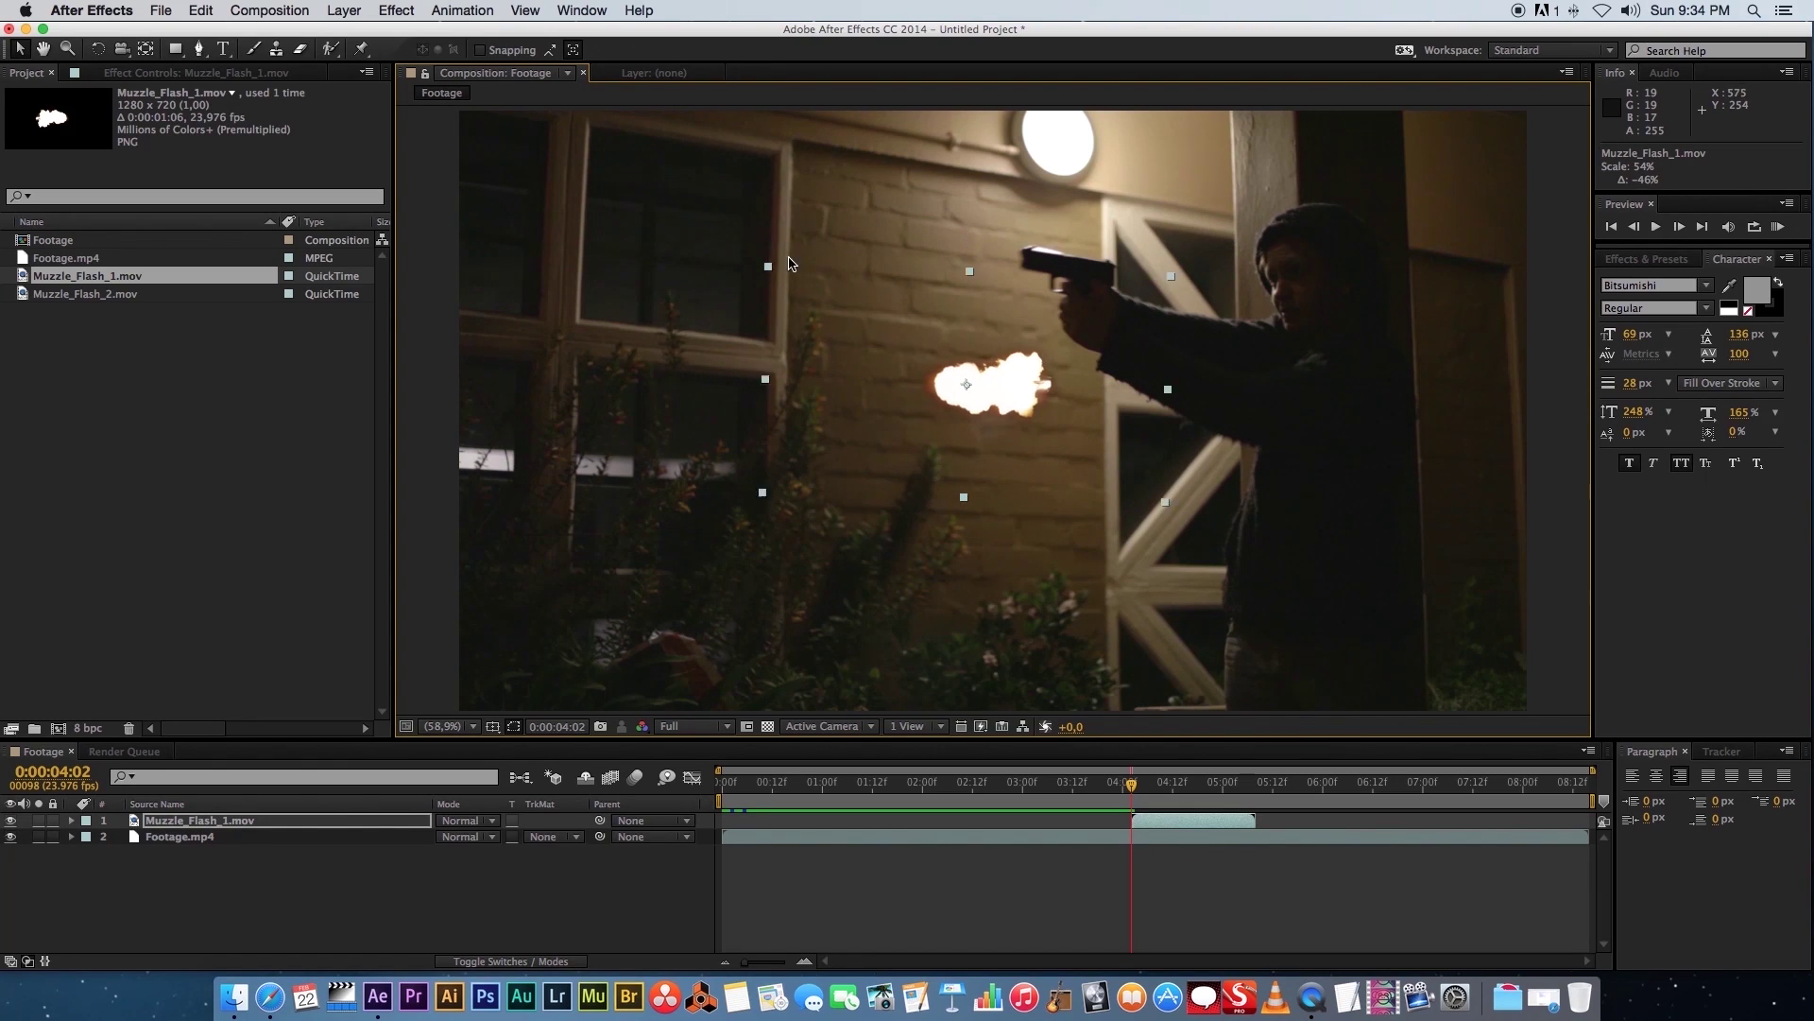
pyautogui.moveTo(1025, 401); pyautogui.dragTo(991, 275)
pyautogui.moveTo(704, 380); pyautogui.dragTo(763, 348)
pyautogui.moveTo(983, 273); pyautogui.dragTo(1000, 273)
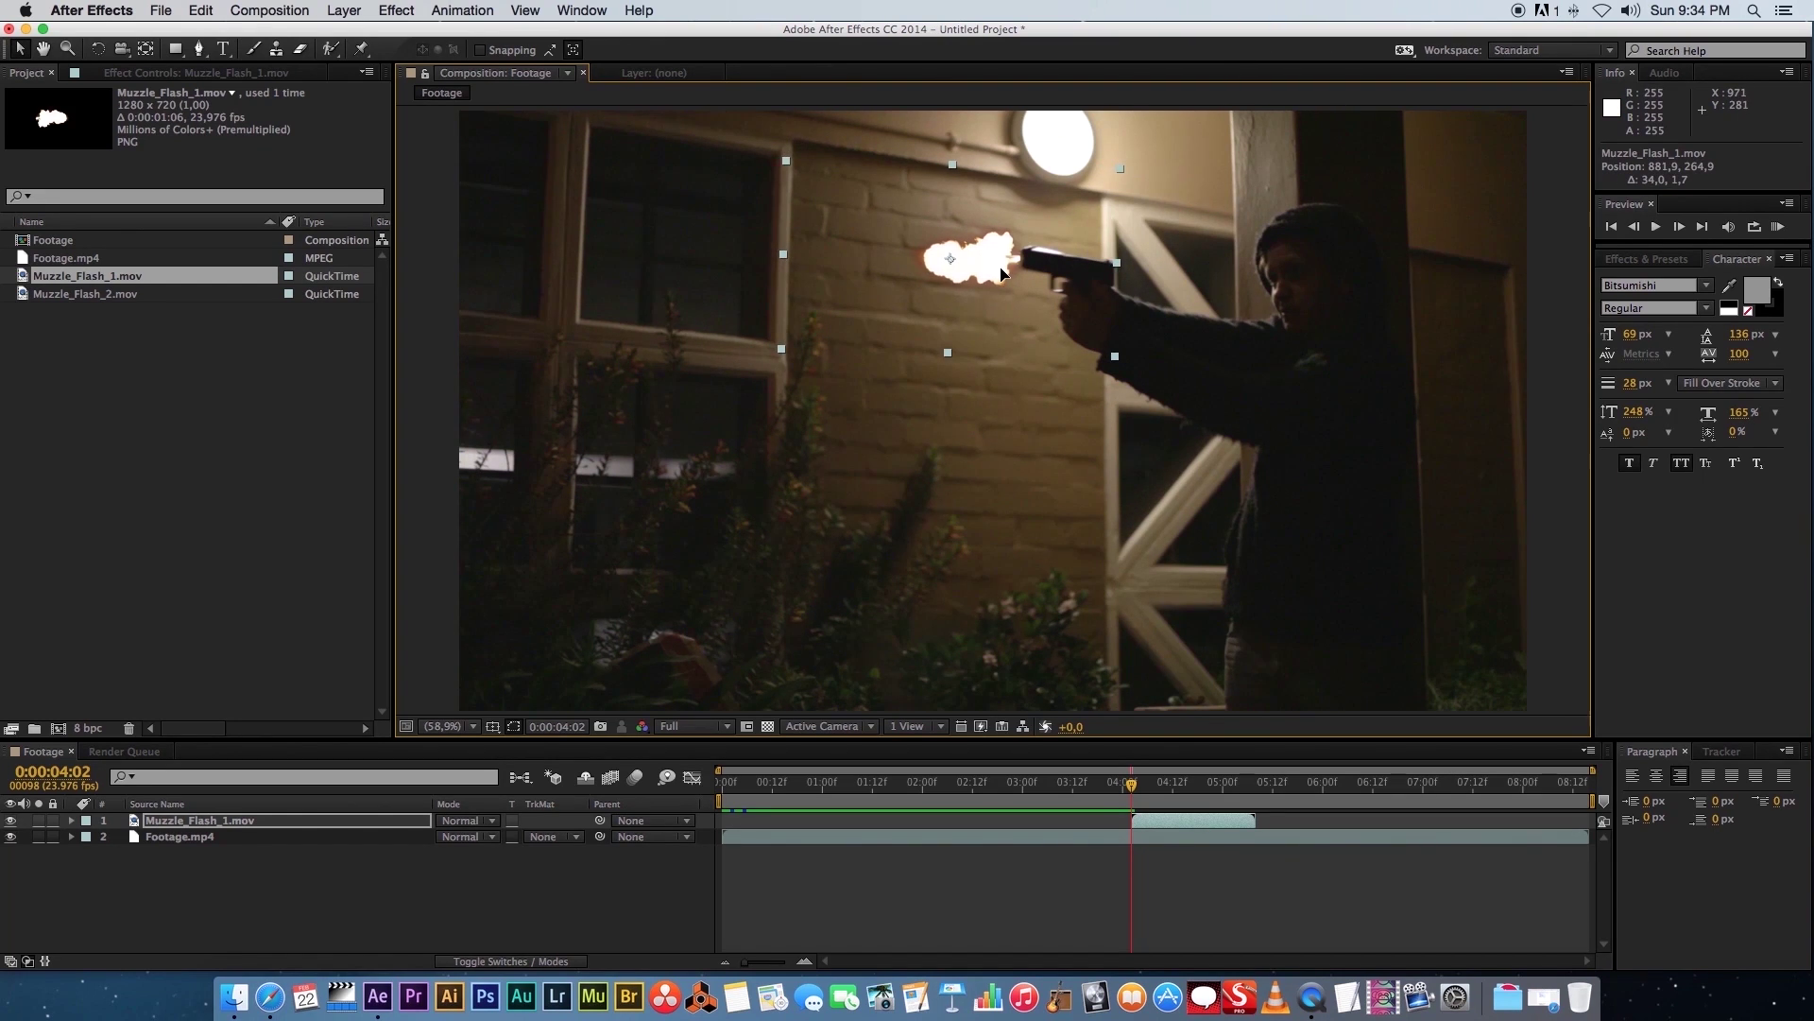
pyautogui.click(659, 893)
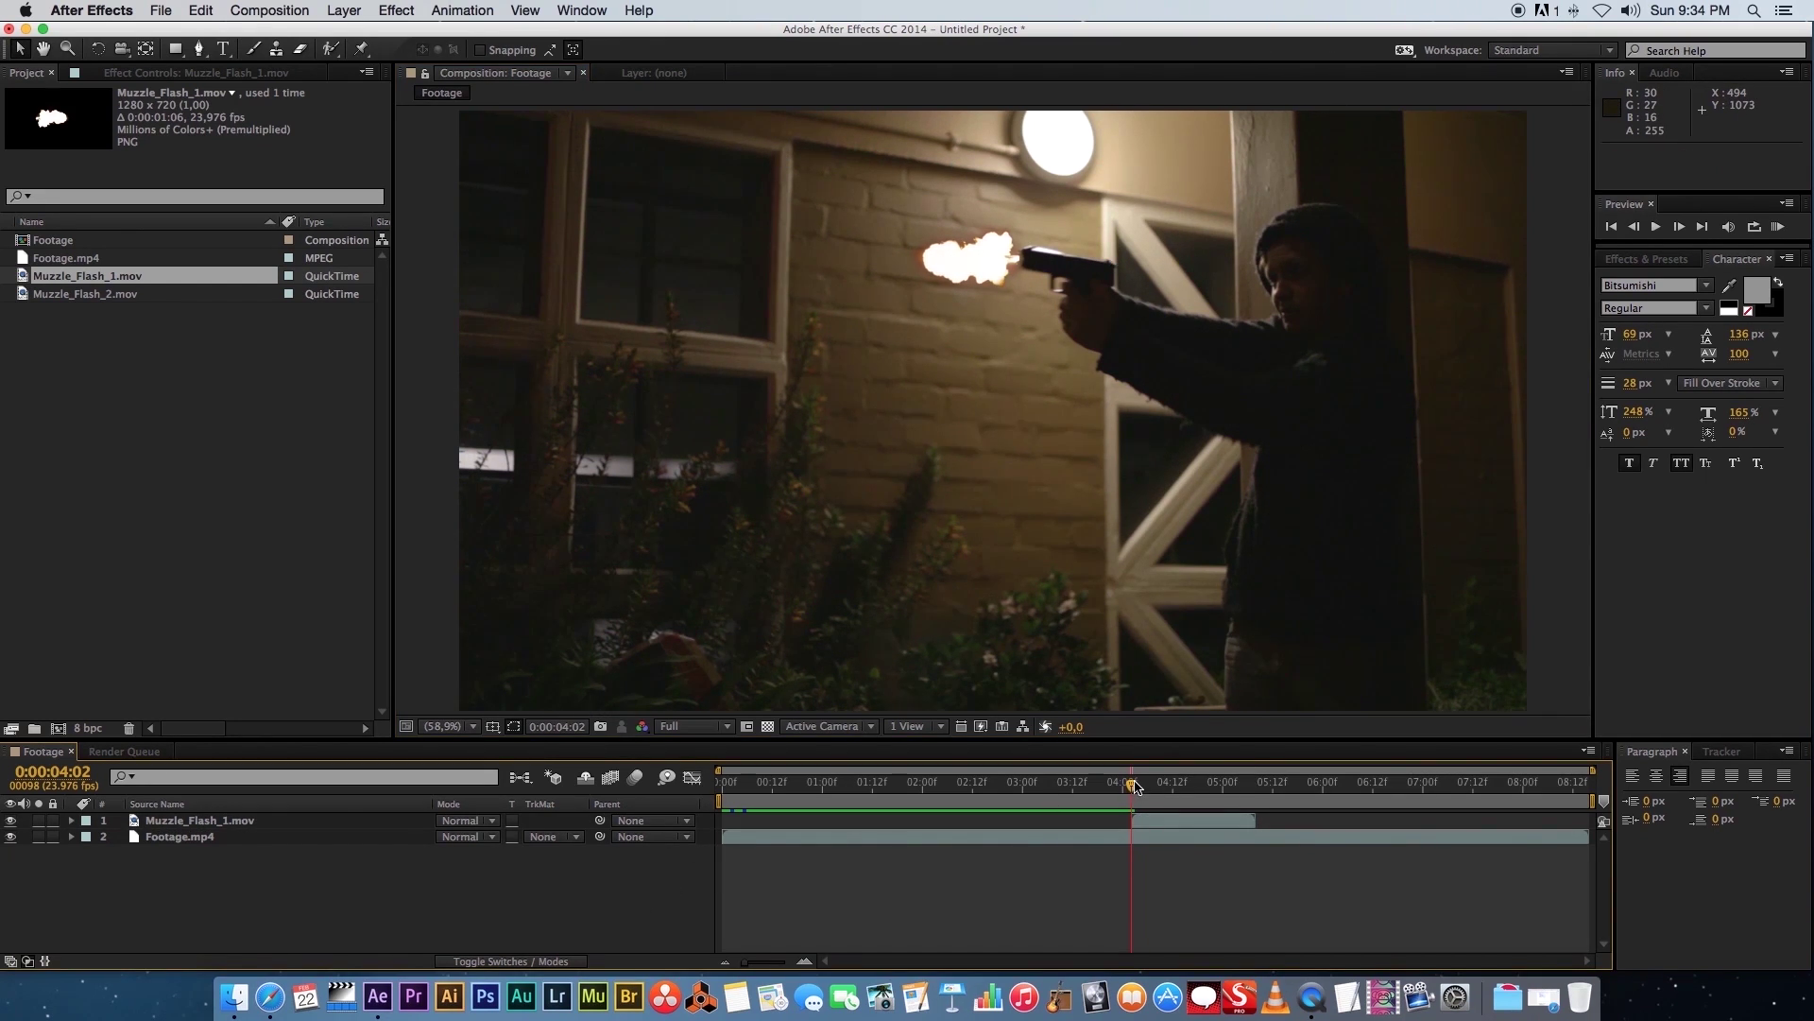
# Preview the flash, then add Muzzle_Flash_2.mov as the top layer starting at 0:00:04:06
pyautogui.press('KP_0')
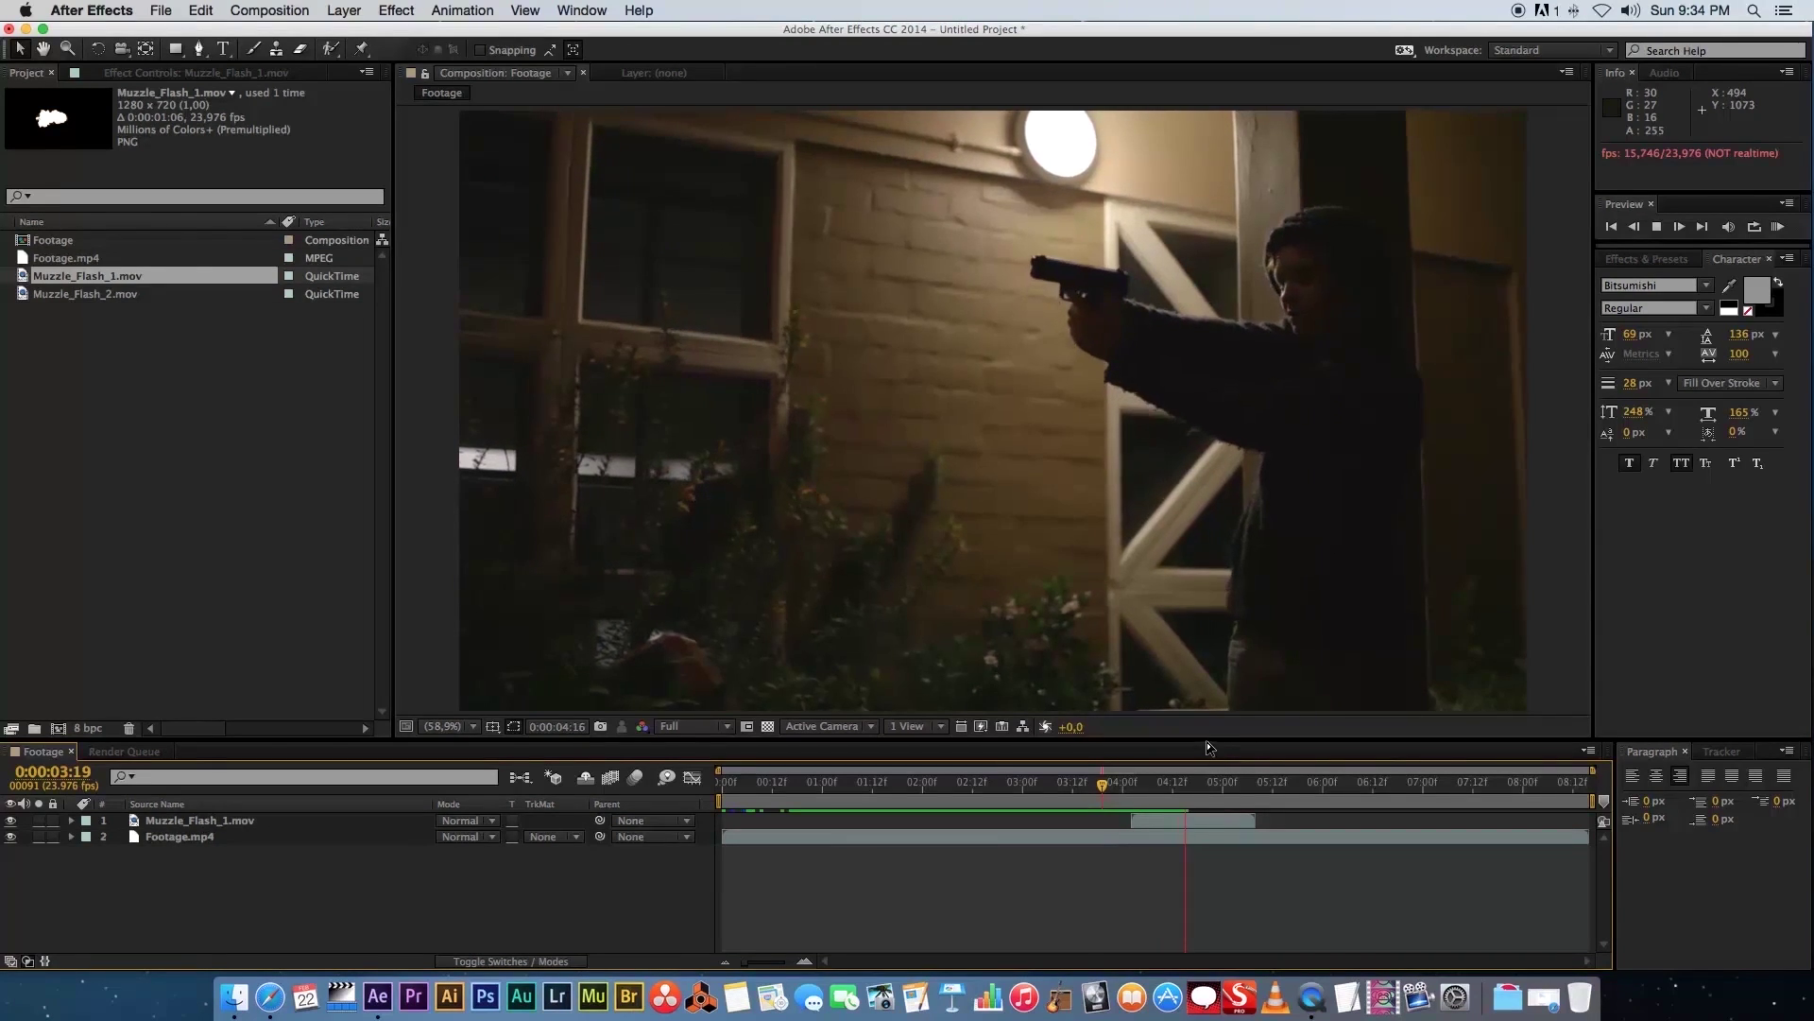
pyautogui.click(1114, 781)
pyautogui.press('pagedown')
pyautogui.press('pagedown')
pyautogui.press('pagedown')
pyautogui.press('pagedown')
pyautogui.press('pagedown')
pyautogui.press('pagedown')
pyautogui.press('pagedown')
pyautogui.press('pagedown')
pyautogui.press('pagedown')
pyautogui.press('pagedown')
pyautogui.press('pageup')
pyautogui.press('pageup')
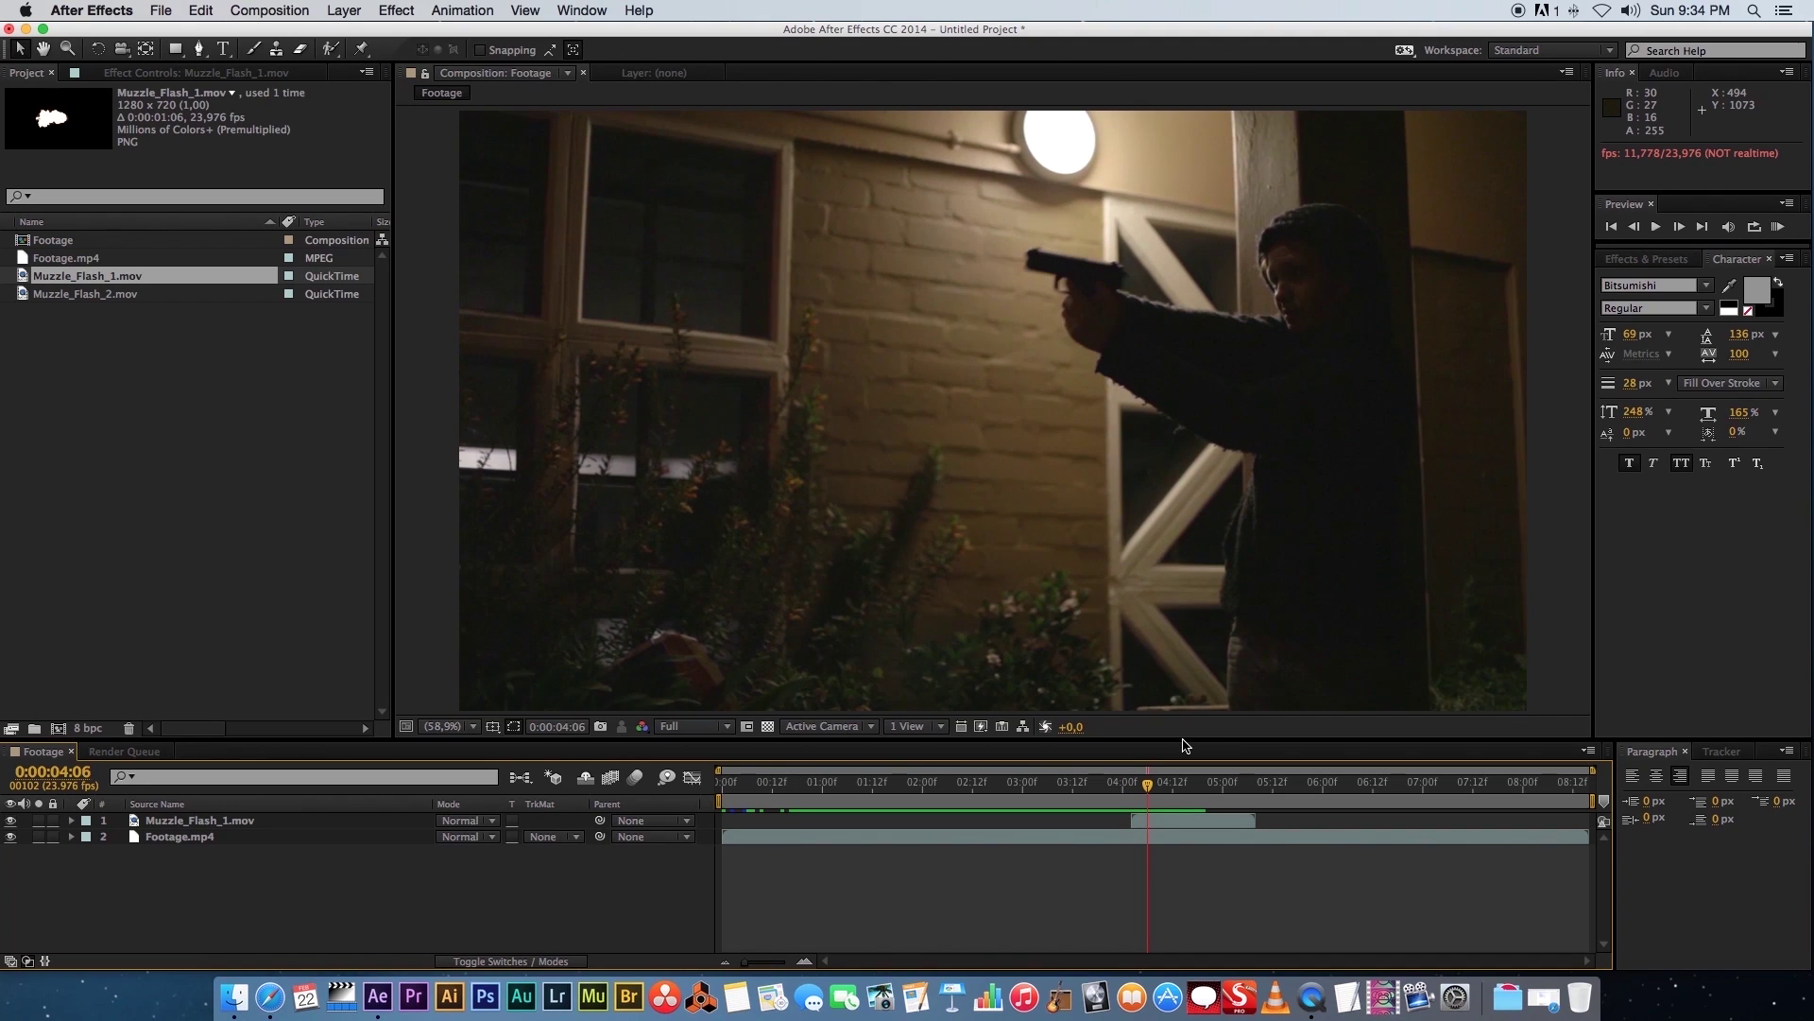
pyautogui.moveTo(33, 300); pyautogui.dragTo(338, 811)
pyautogui.moveTo(764, 824); pyautogui.dragTo(1168, 828)
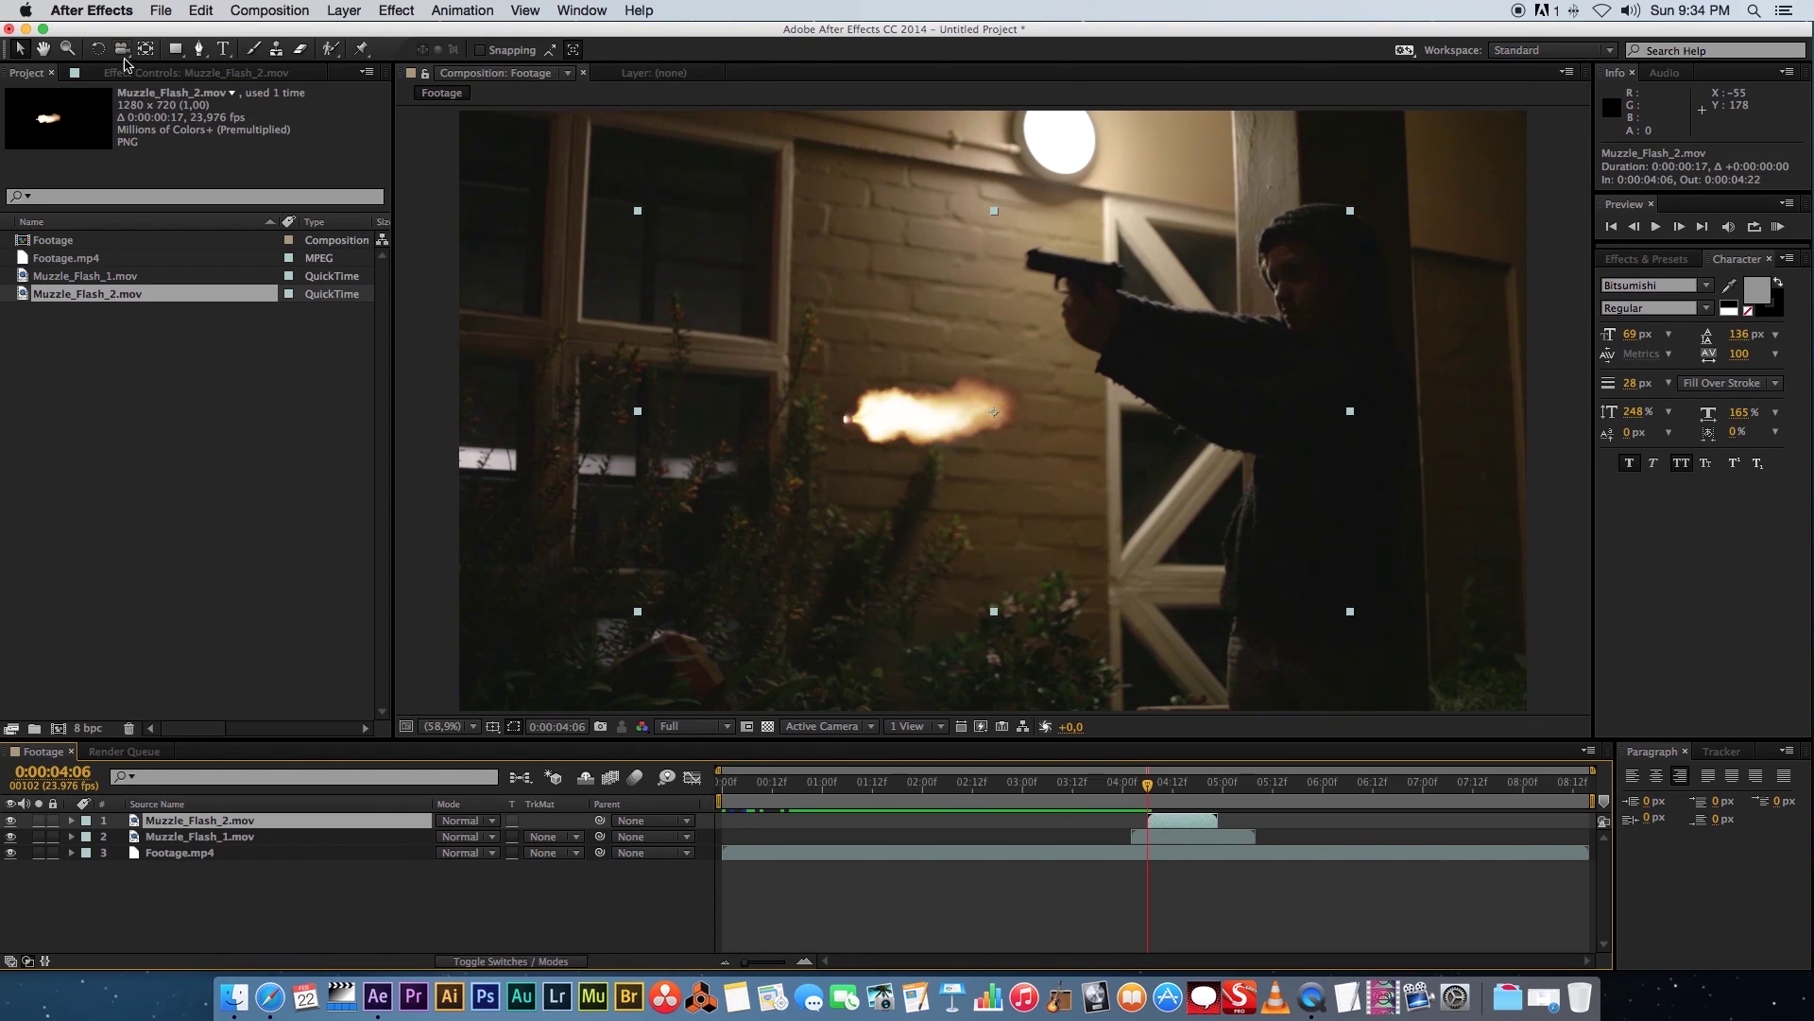
# Rotate Muzzle_Flash_2 to 184.6°, scale it to 52%, move it to the barrel tip and preview
pyautogui.click(97, 48)
pyautogui.moveTo(883, 360); pyautogui.dragTo(1164, 555)
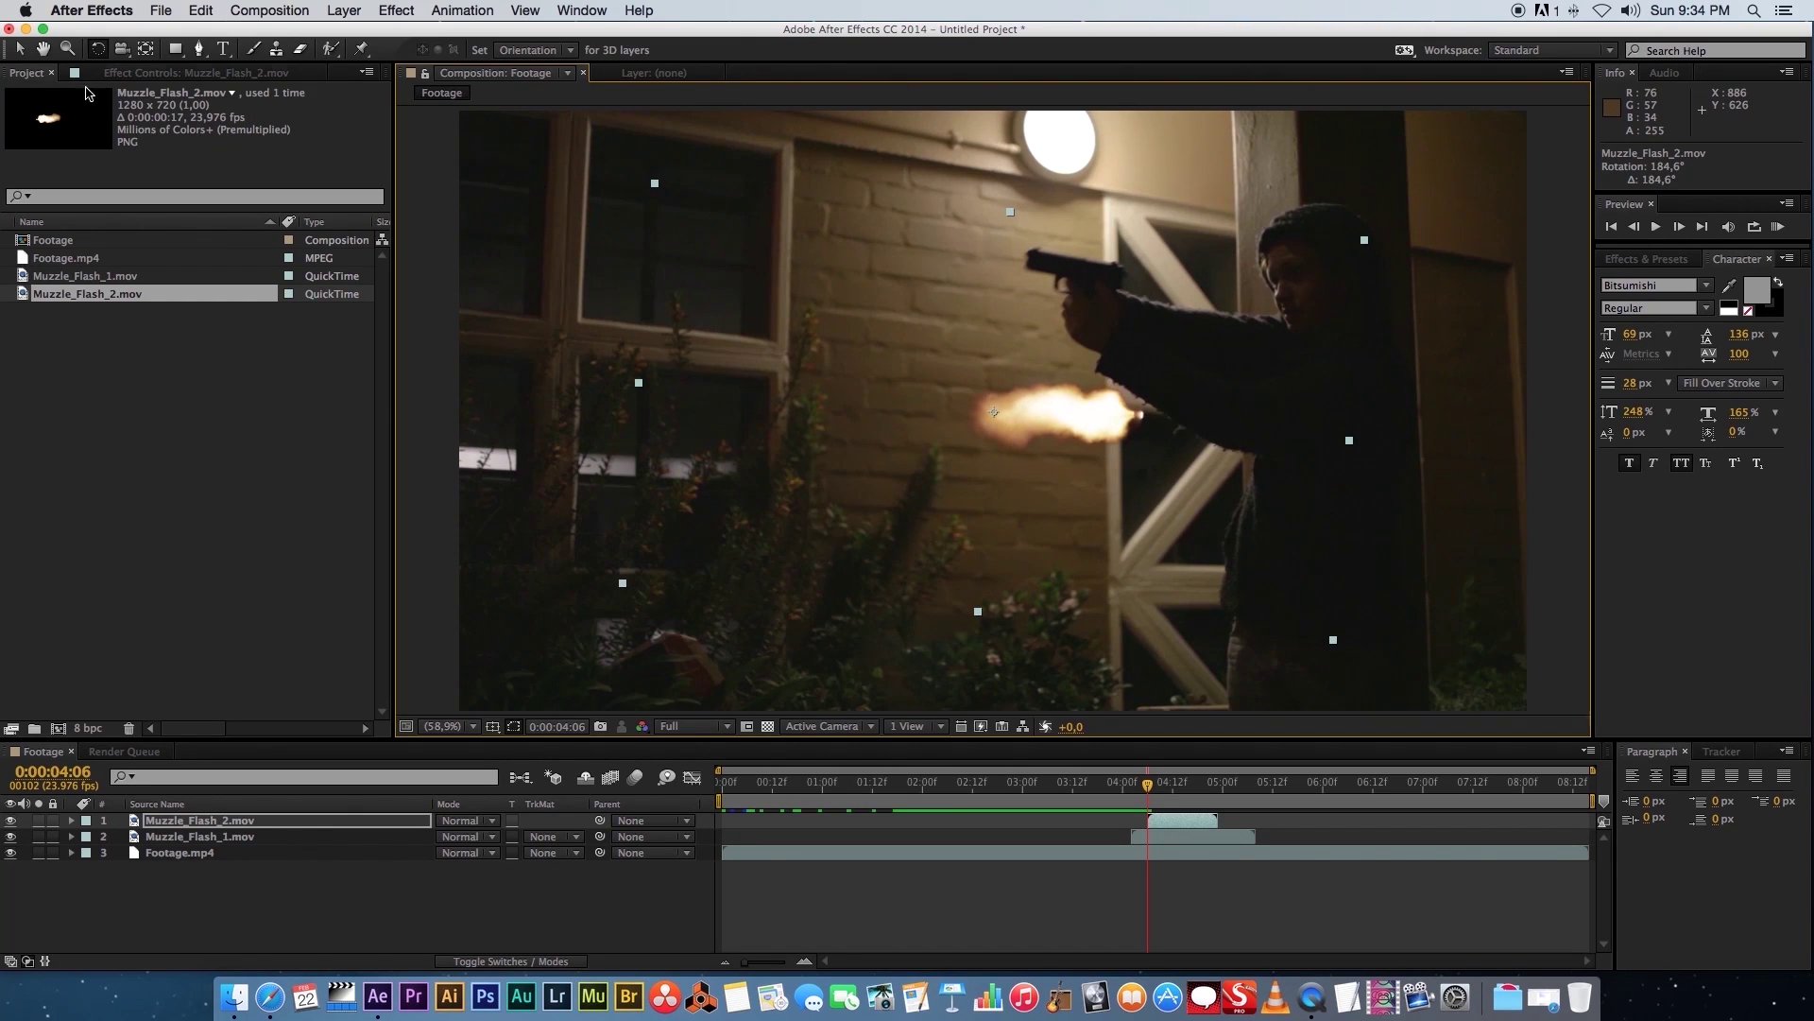
pyautogui.click(20, 49)
pyautogui.moveTo(656, 187); pyautogui.dragTo(818, 286)
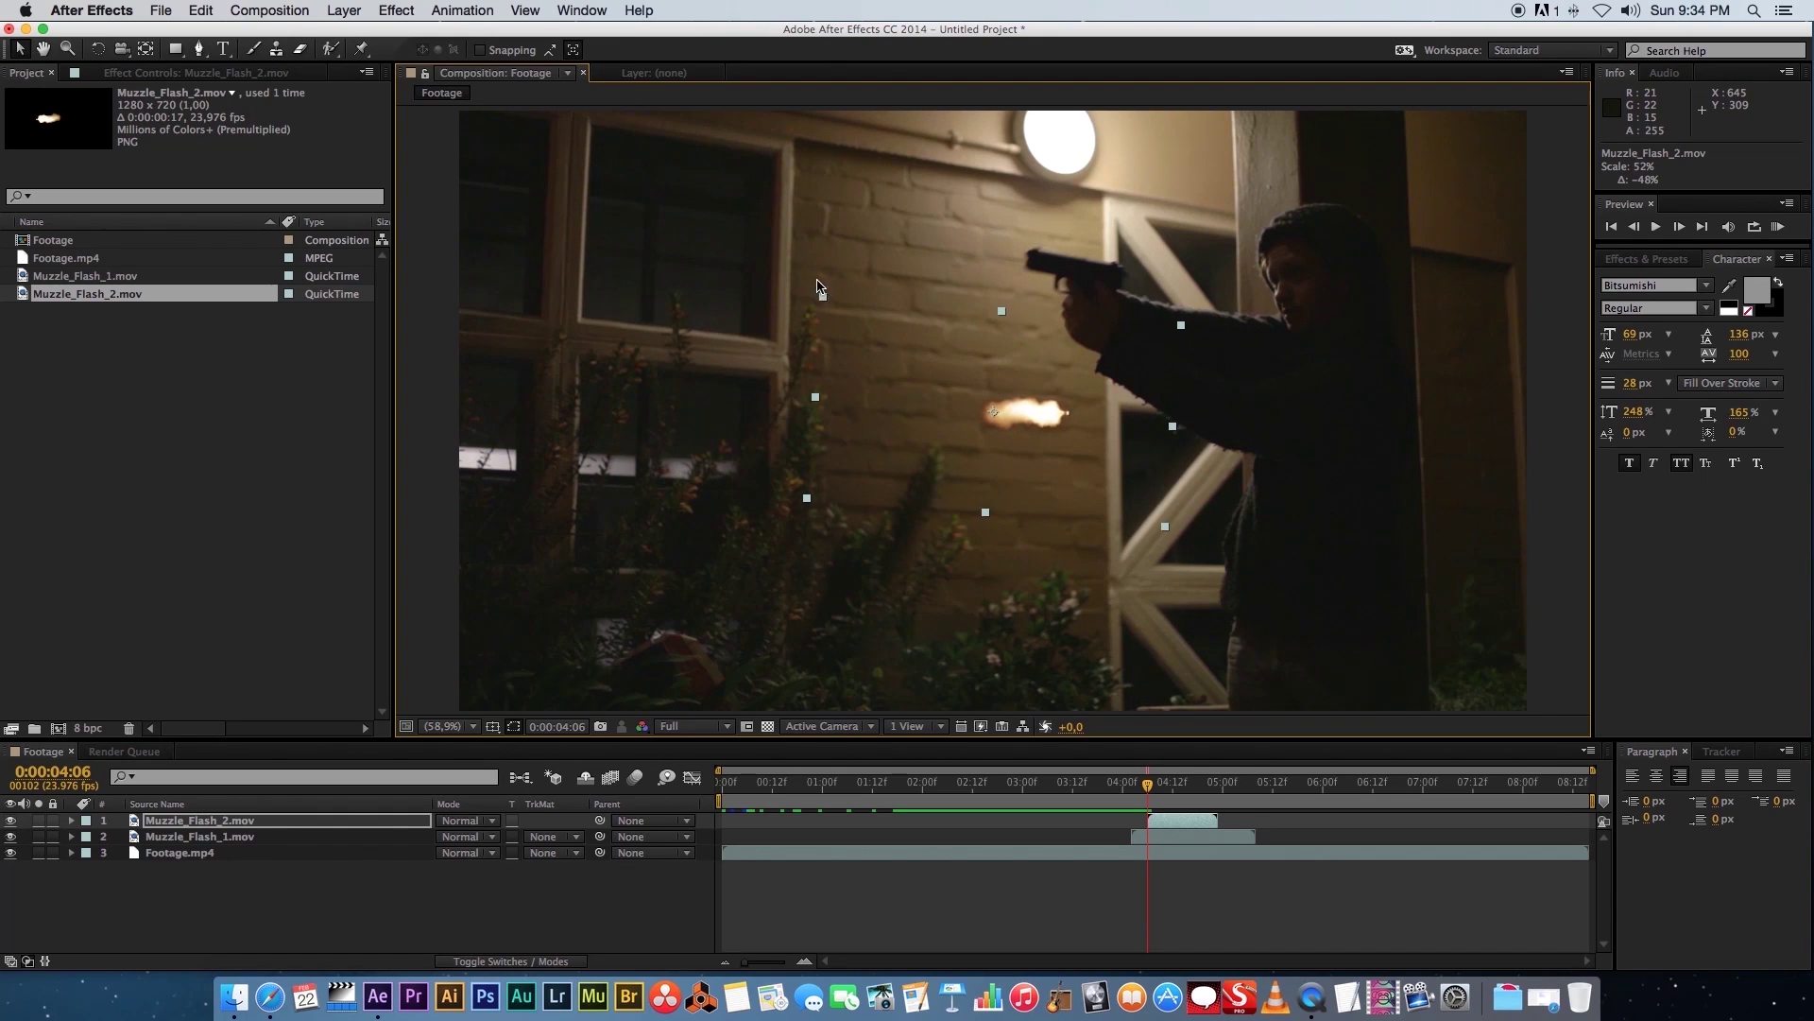
pyautogui.moveTo(1066, 428); pyautogui.dragTo(1006, 276)
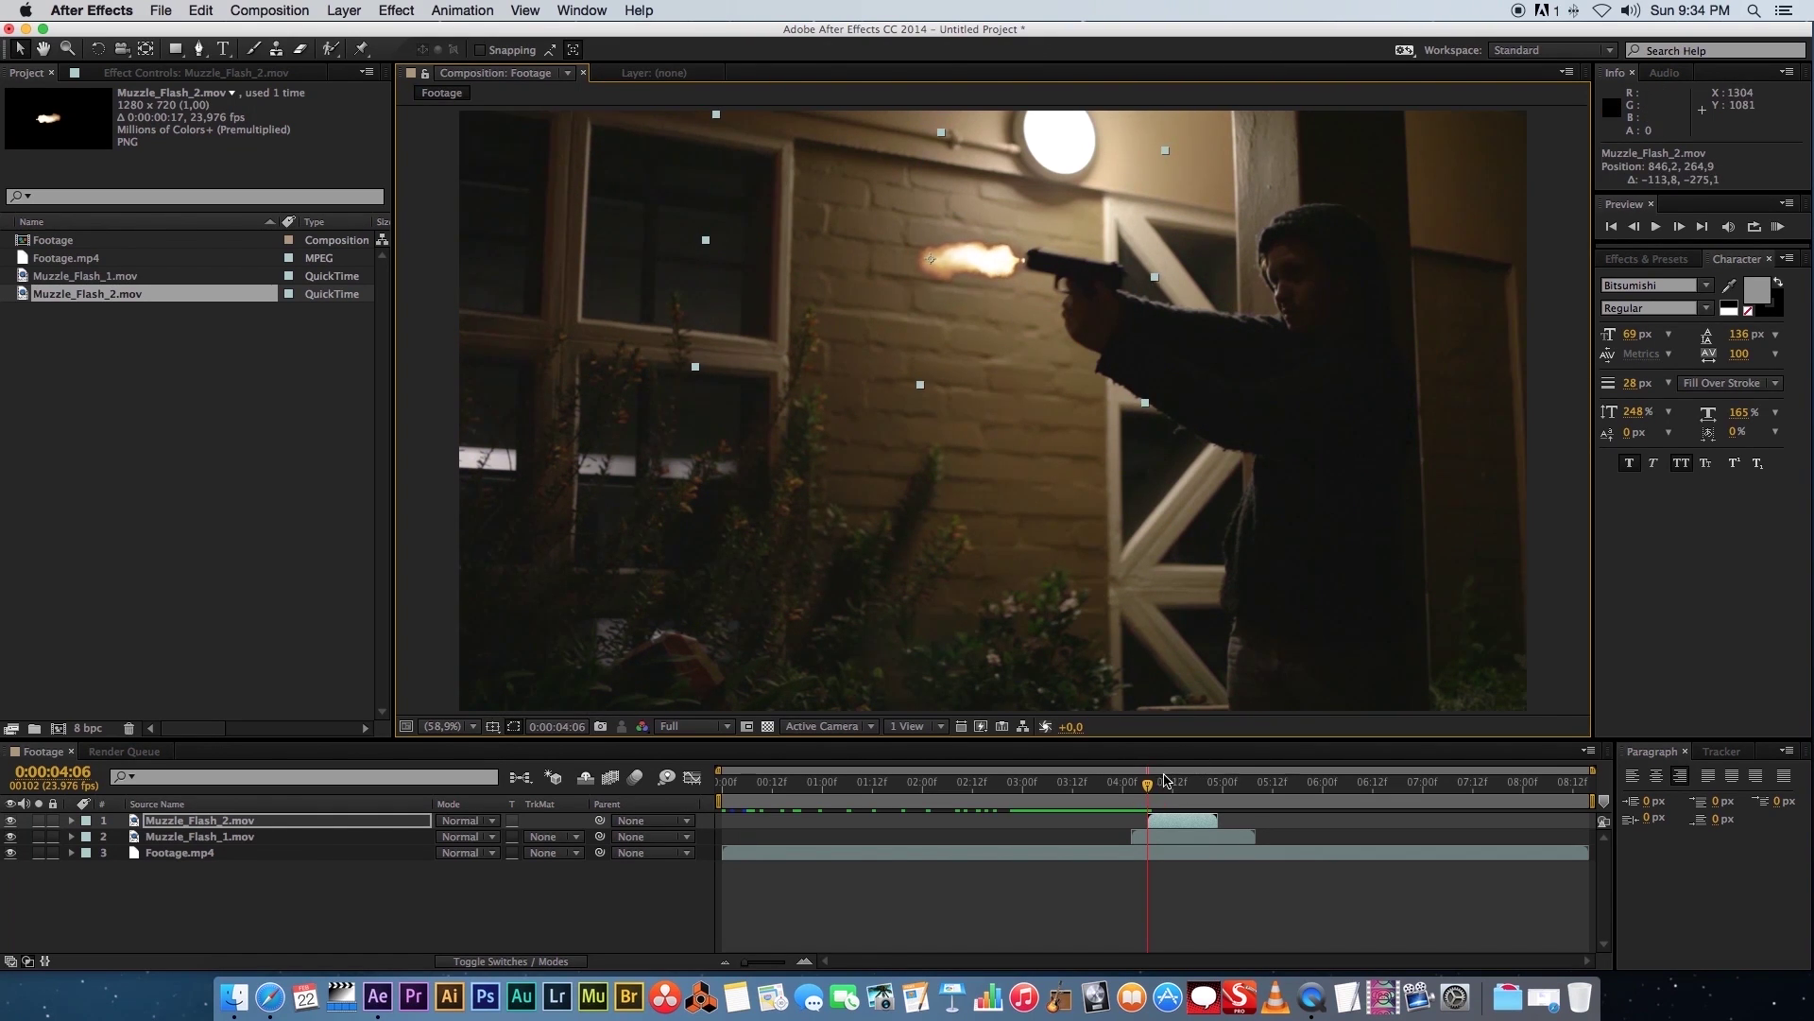
pyautogui.press('space')
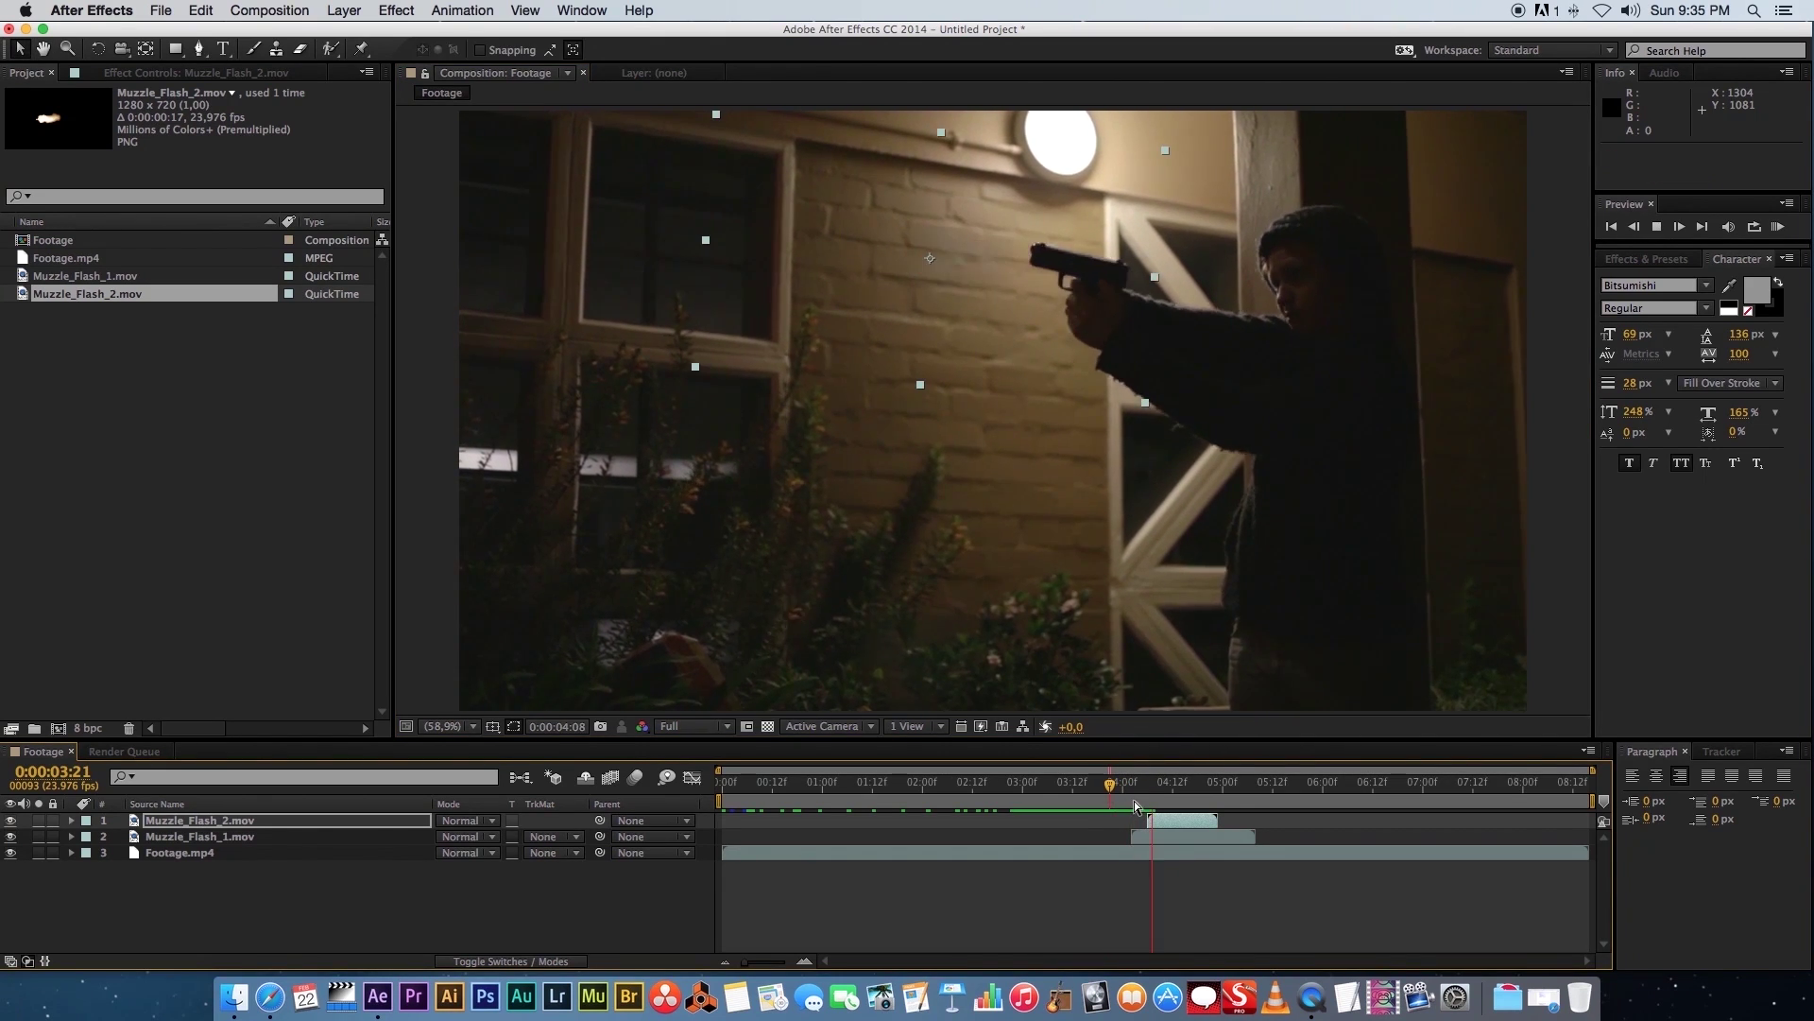
pyautogui.press('space')
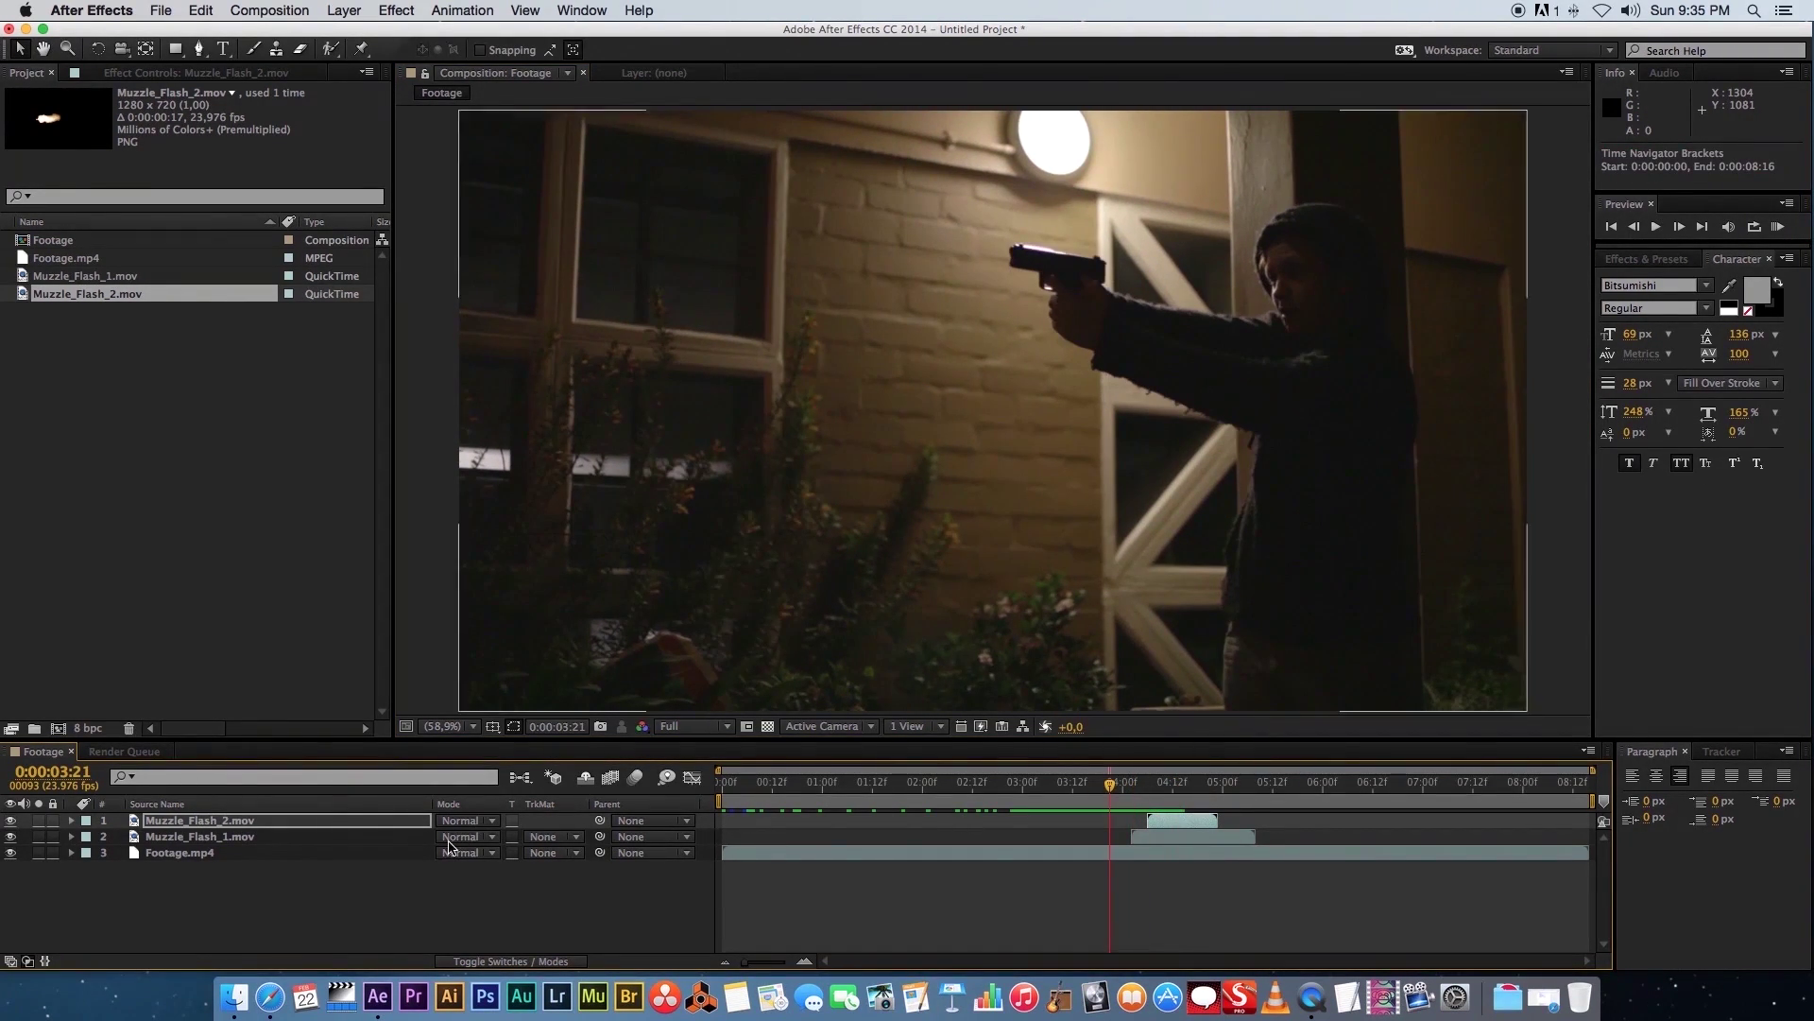
pyautogui.click(522, 881)
# Preview and scrub through the flash frames to 0:00:04:08
pyautogui.press('space')
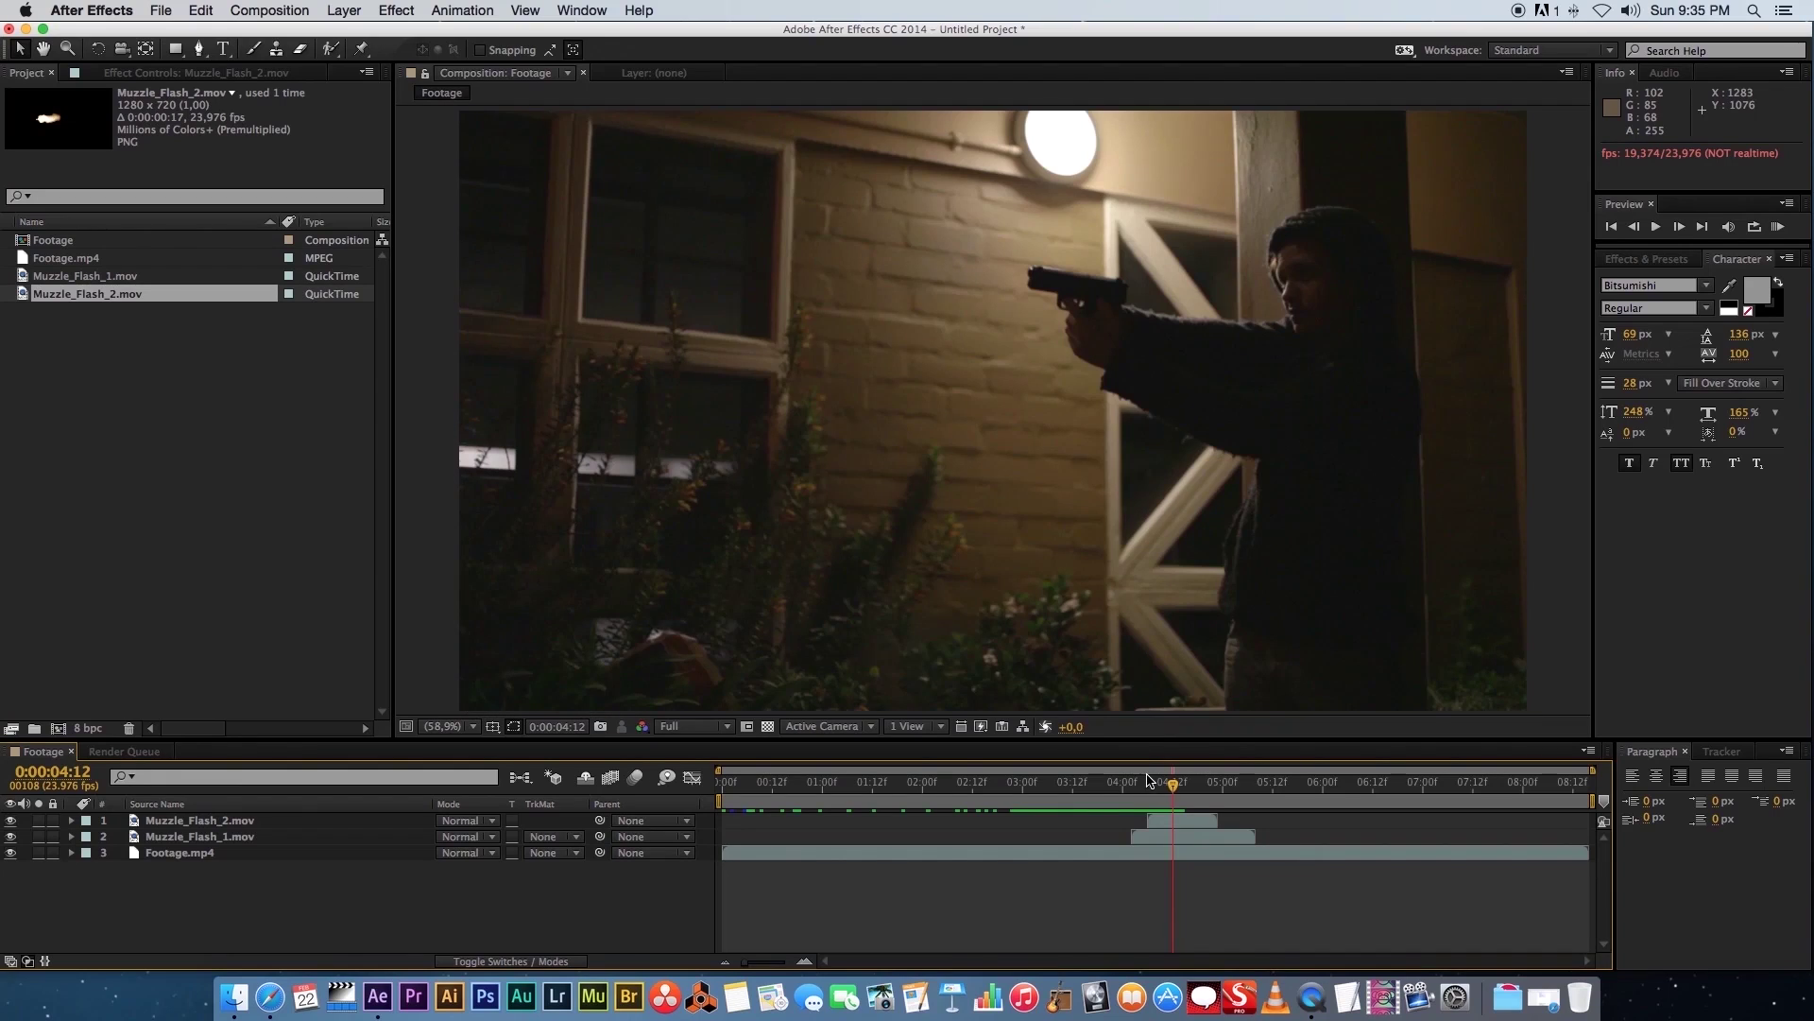
pyautogui.click(1117, 789)
pyautogui.moveTo(1117, 789); pyautogui.dragTo(1147, 788)
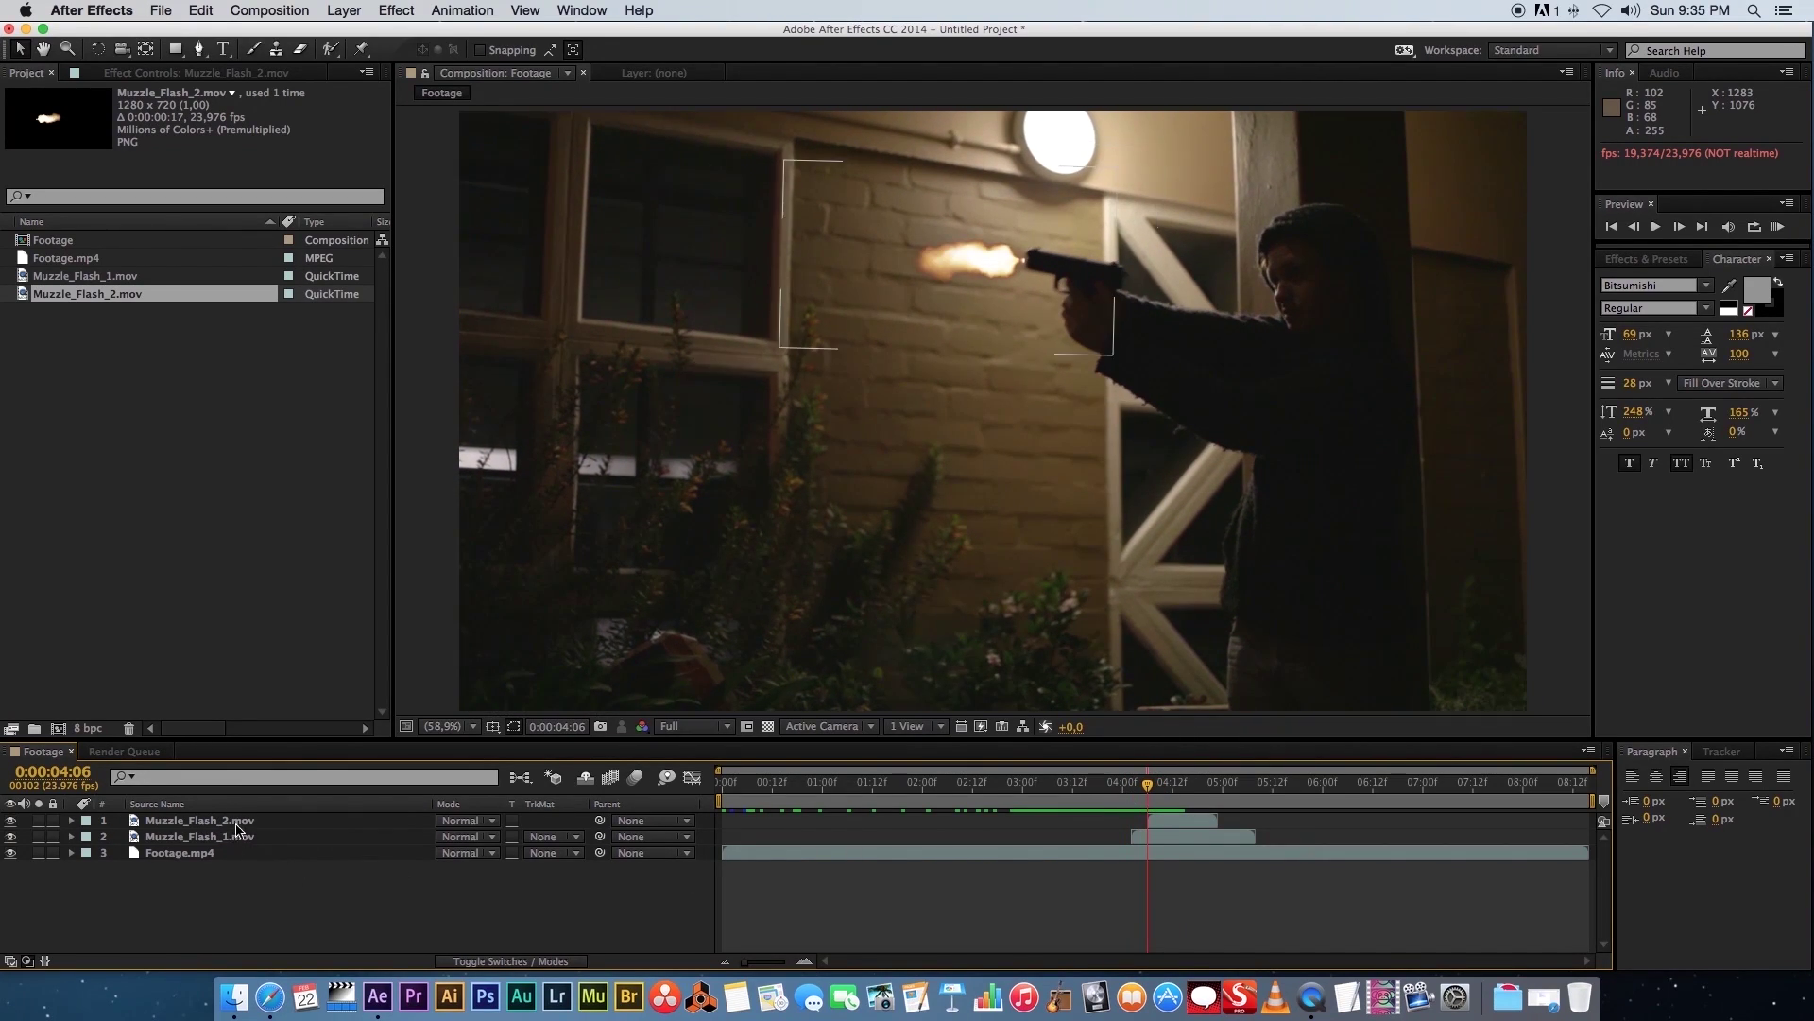
pyautogui.moveTo(1153, 784); pyautogui.dragTo(1156, 783)
# Show the Modes column and open the blending mode list for Muzzle_Flash_2
pyautogui.click(1172, 836)
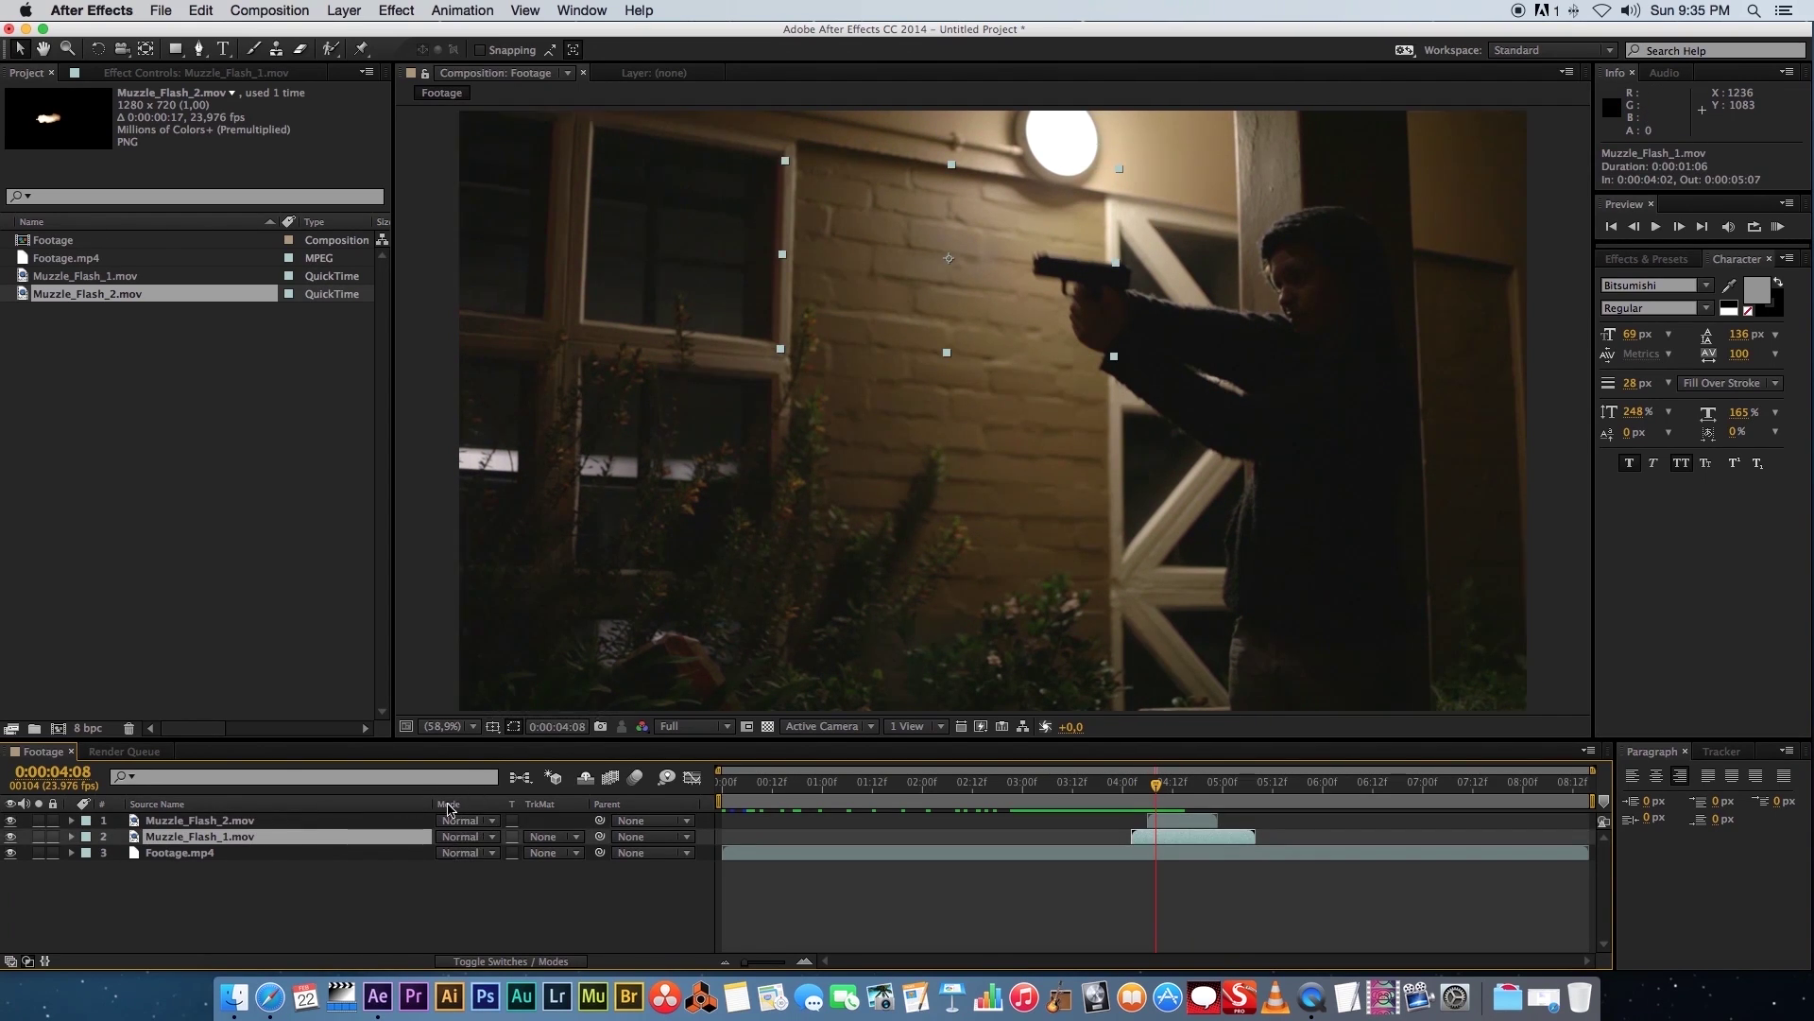
pyautogui.click(492, 820)
pyautogui.press('Escape')
pyautogui.click(516, 962)
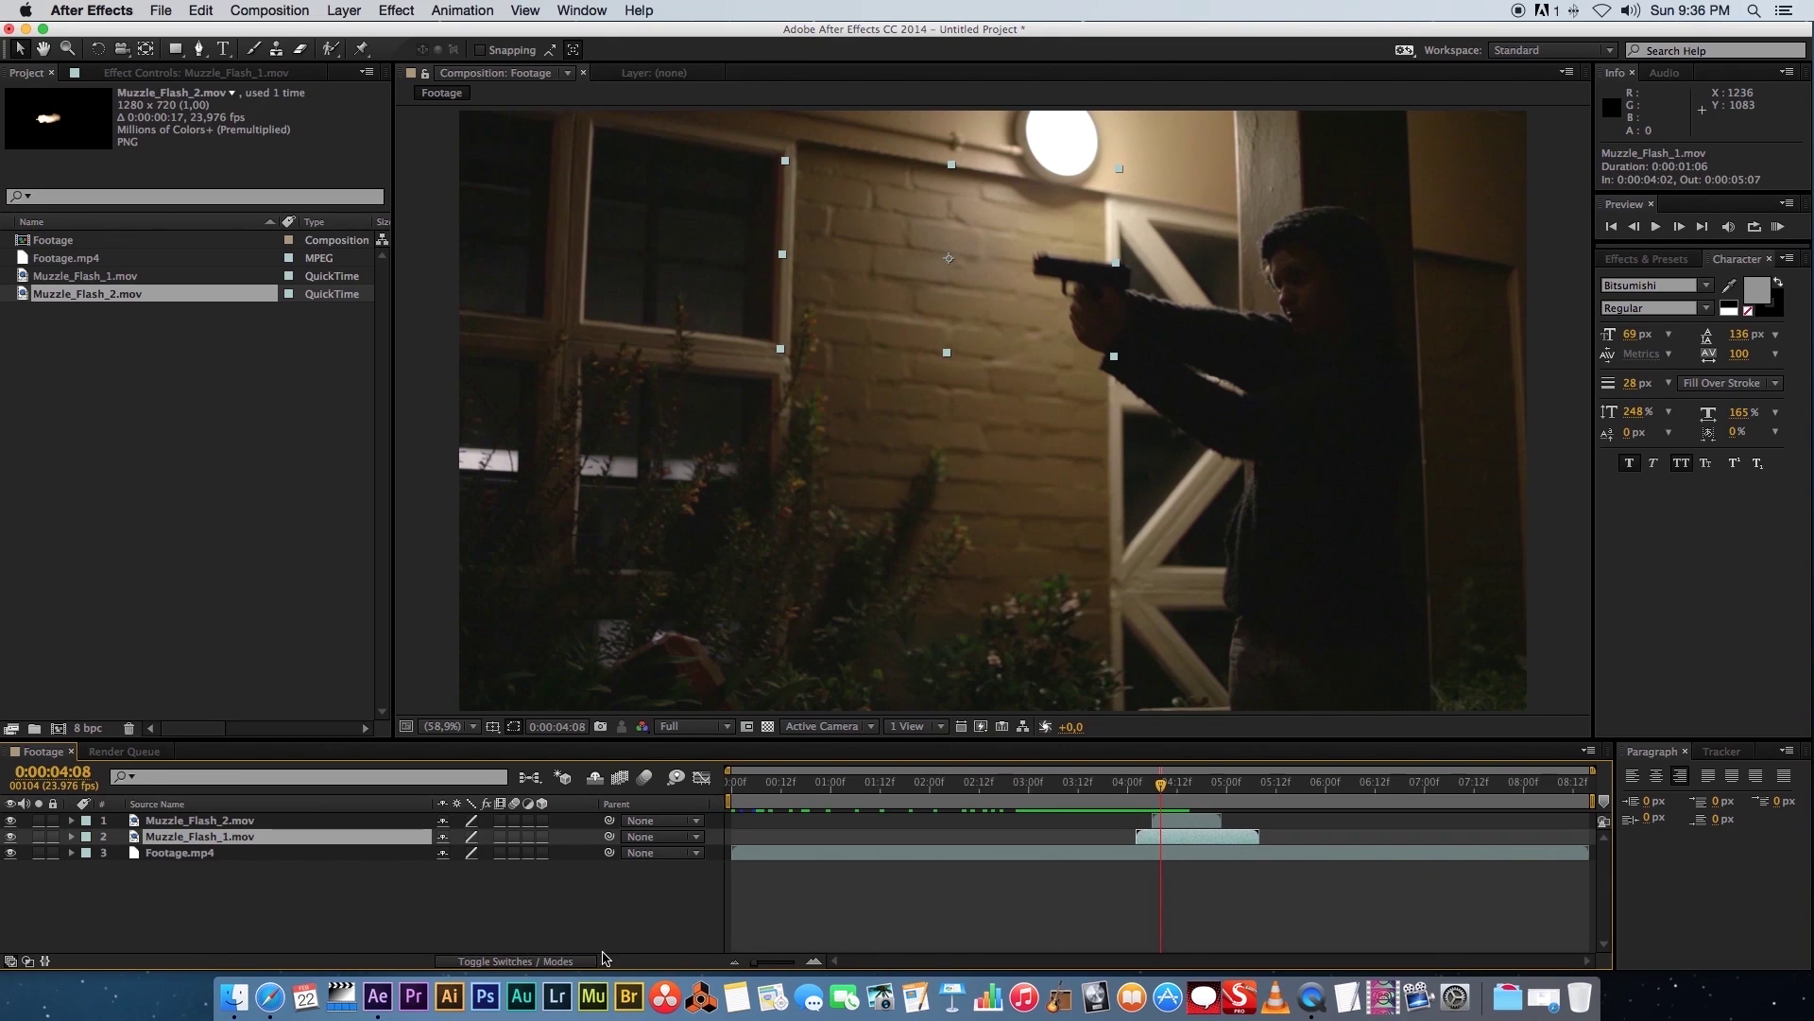
pyautogui.click(537, 962)
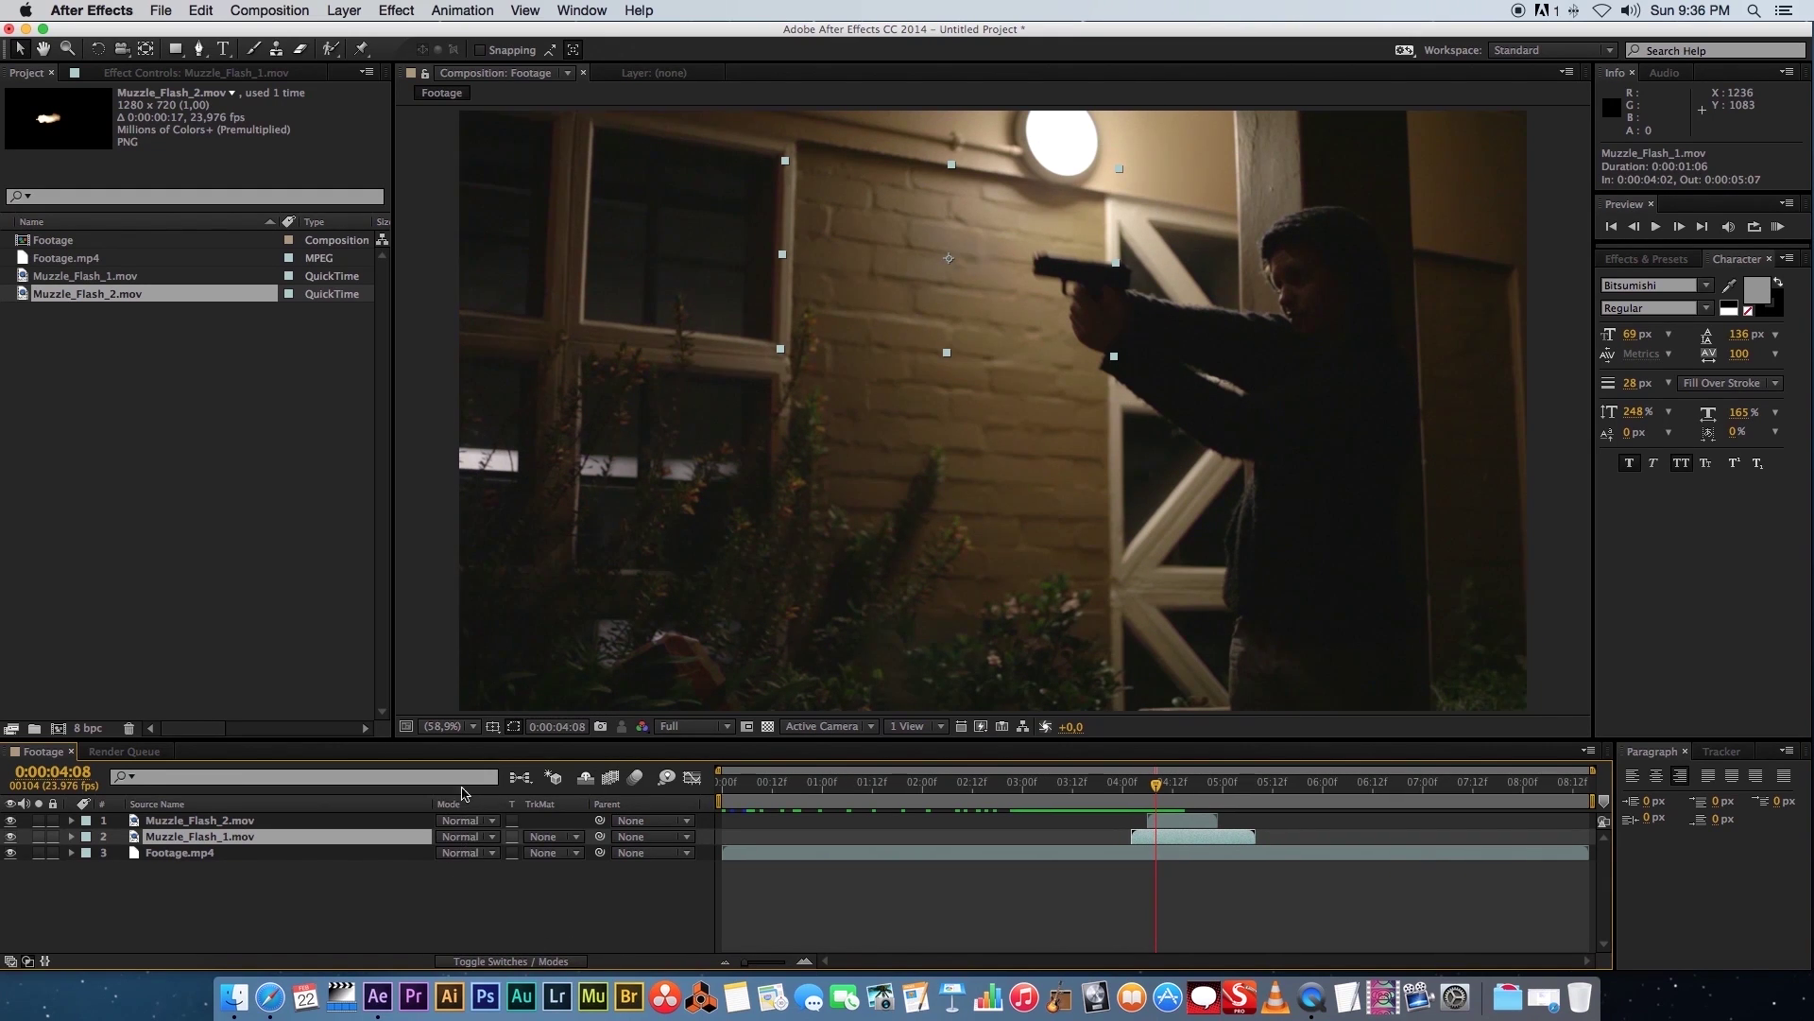
pyautogui.click(222, 822)
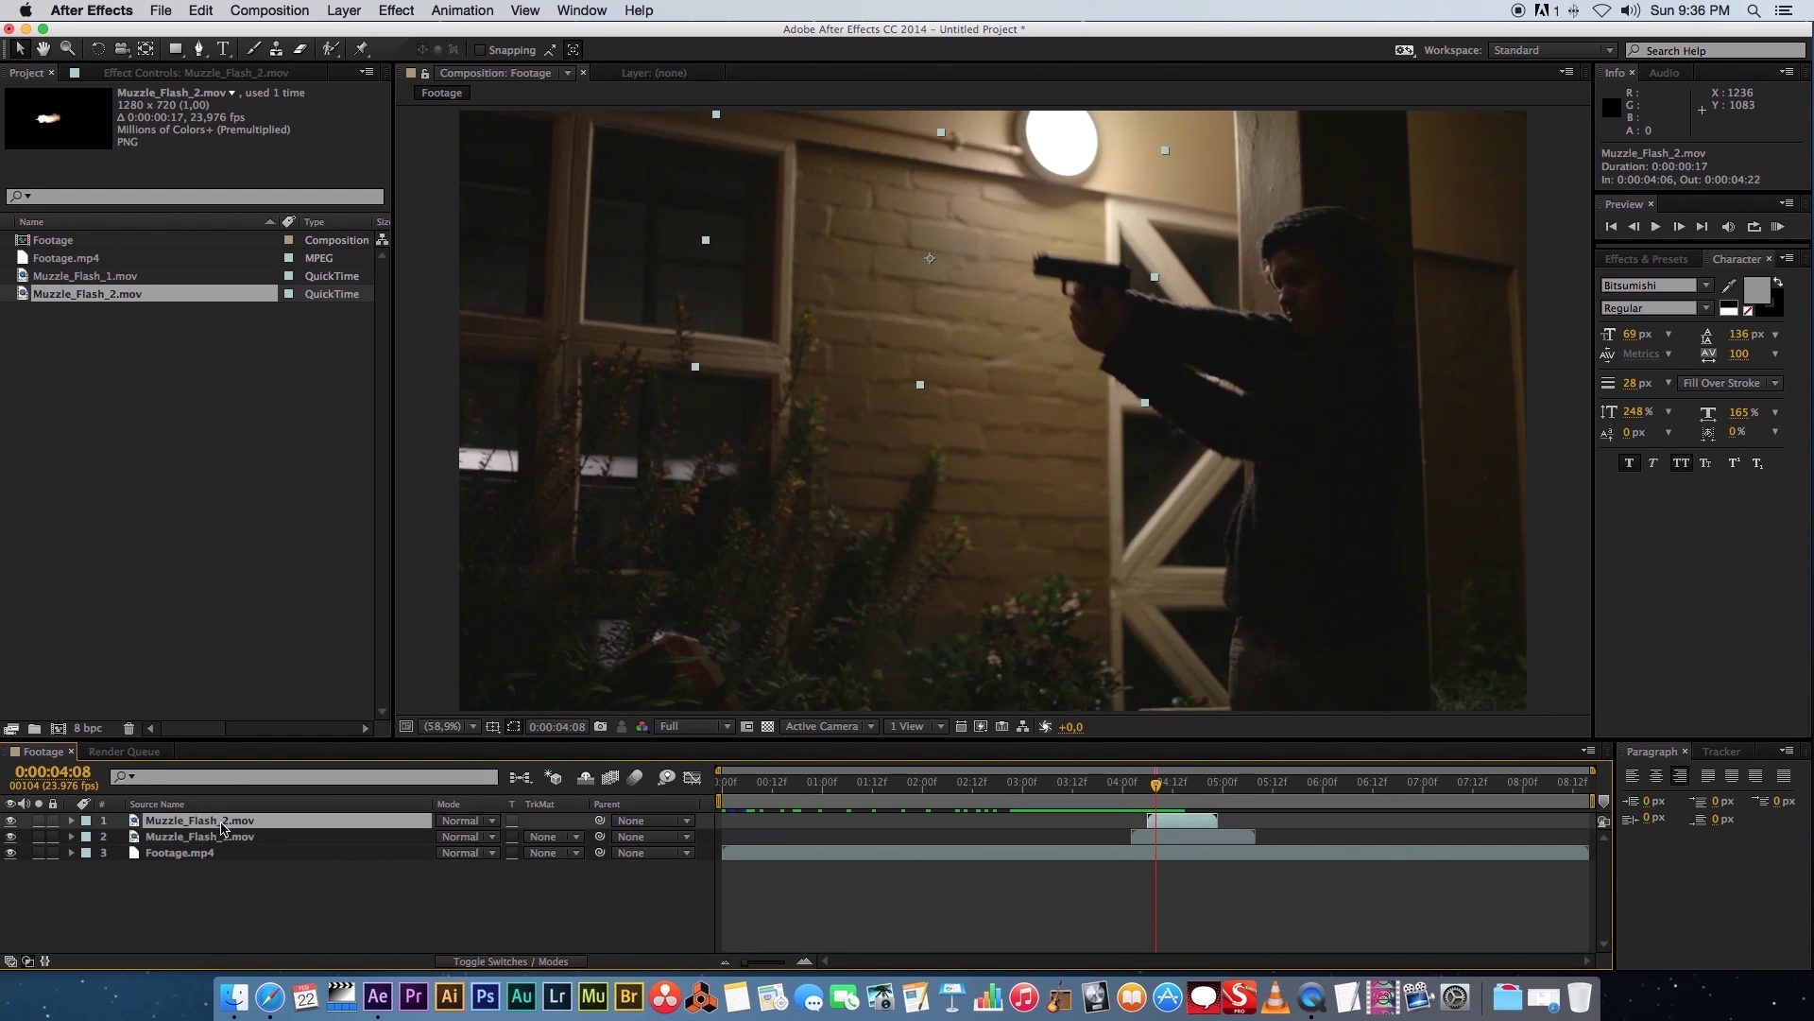
pyautogui.click(466, 820)
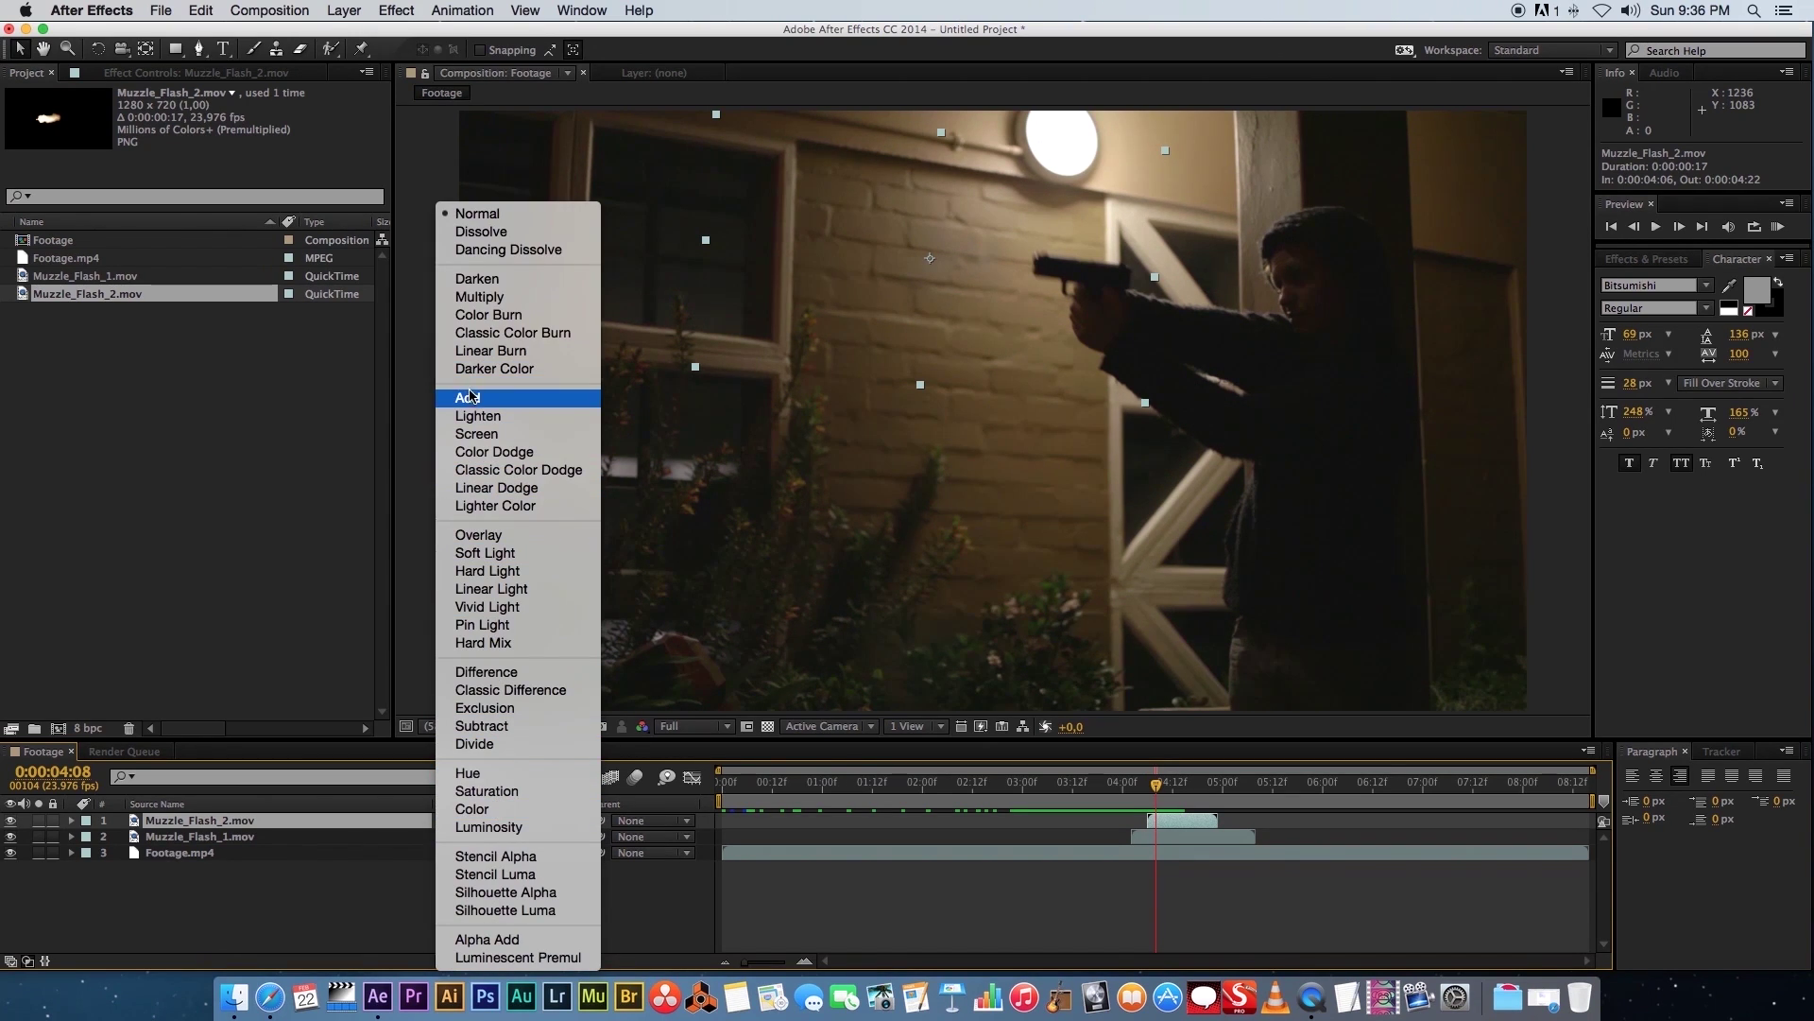
# Set both Muzzle_Flash_2 and Muzzle_Flash_1 to Add blending mode
pyautogui.click(475, 401)
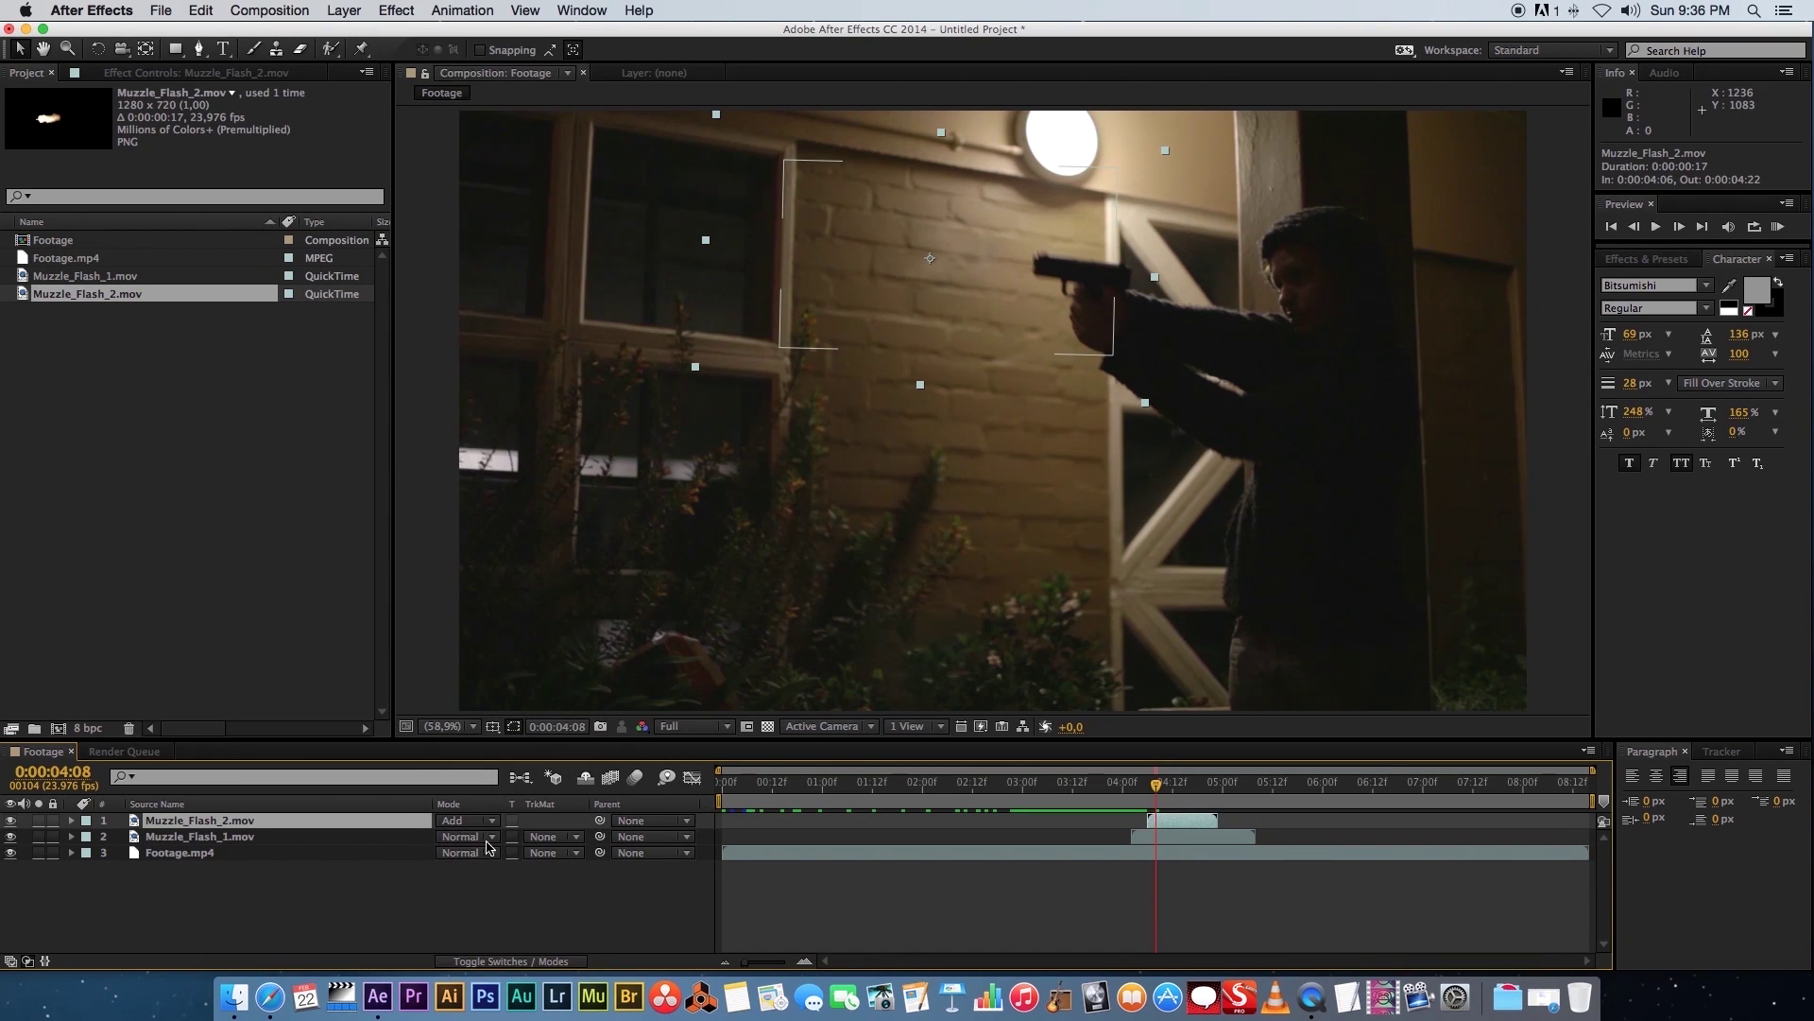
pyautogui.click(491, 839)
pyautogui.click(482, 401)
# Nudge both flashes onto the muzzle and return to 0:00:04:02
pyautogui.moveTo(1161, 798)
pyautogui.mouseDown()
pyautogui.moveTo(1110, 792)
pyautogui.moveTo(1147, 792)
pyautogui.mouseUp()
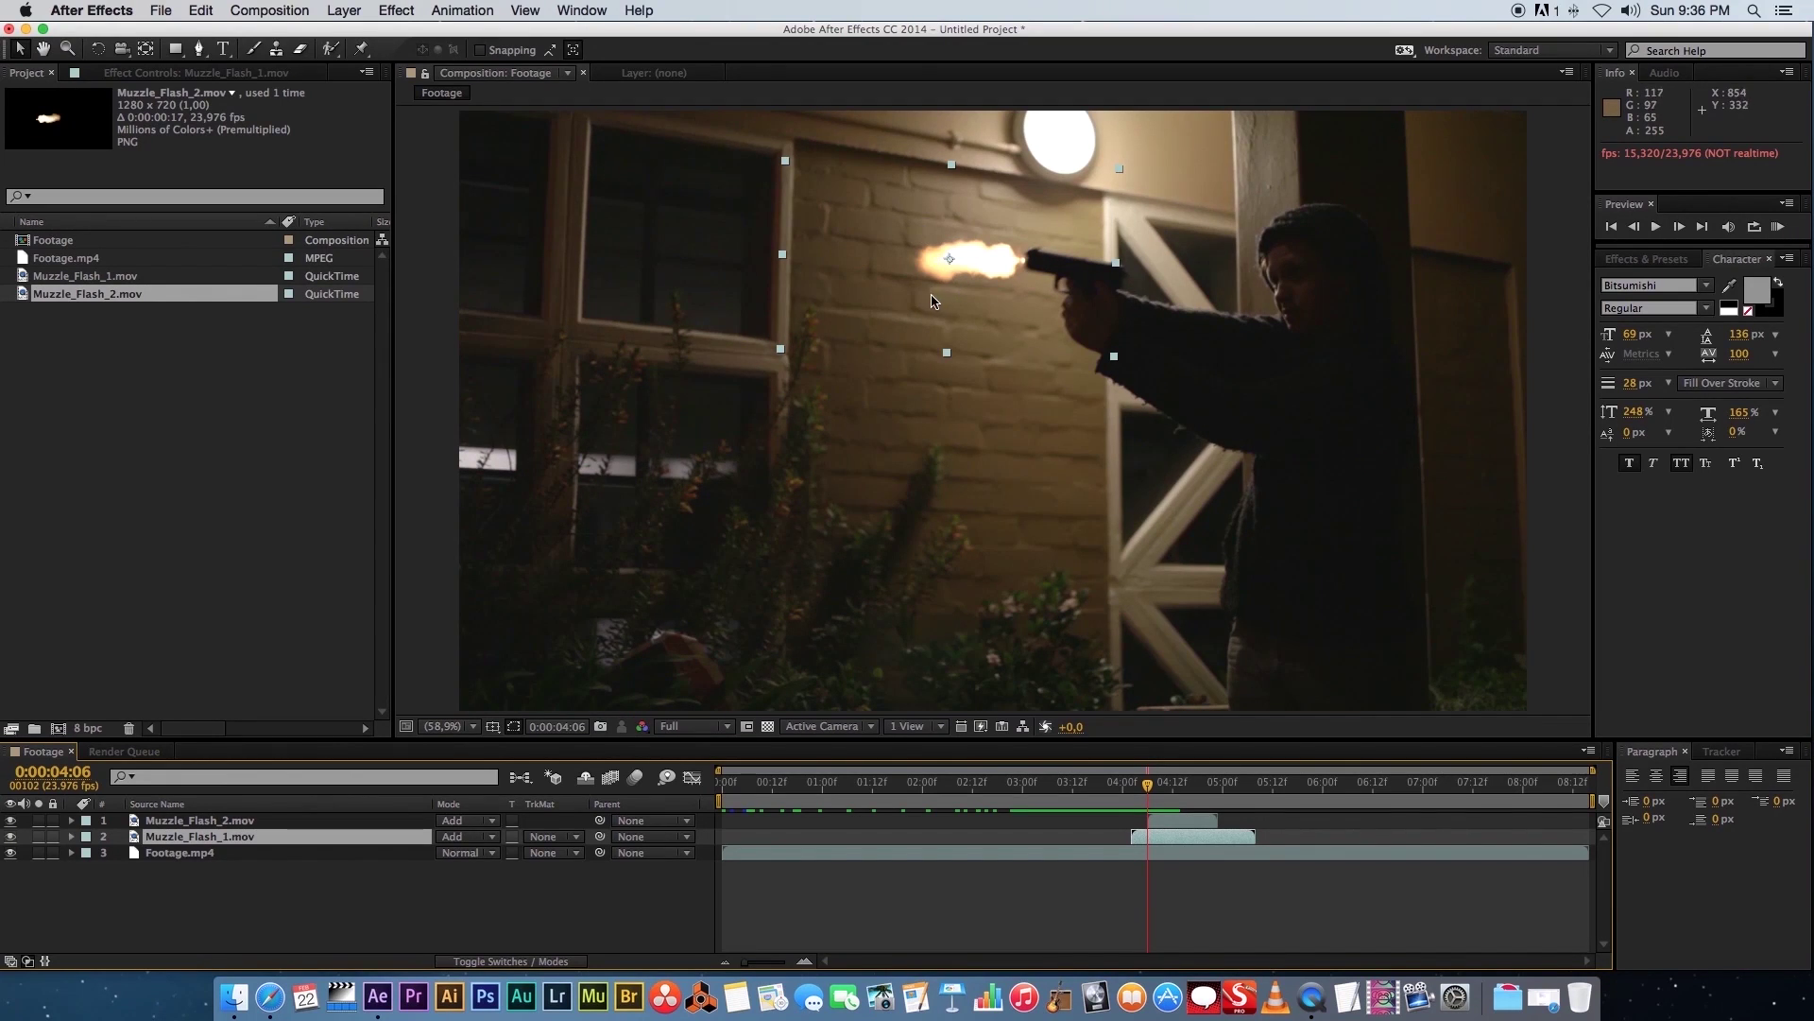
pyautogui.moveTo(992, 268); pyautogui.dragTo(989, 263)
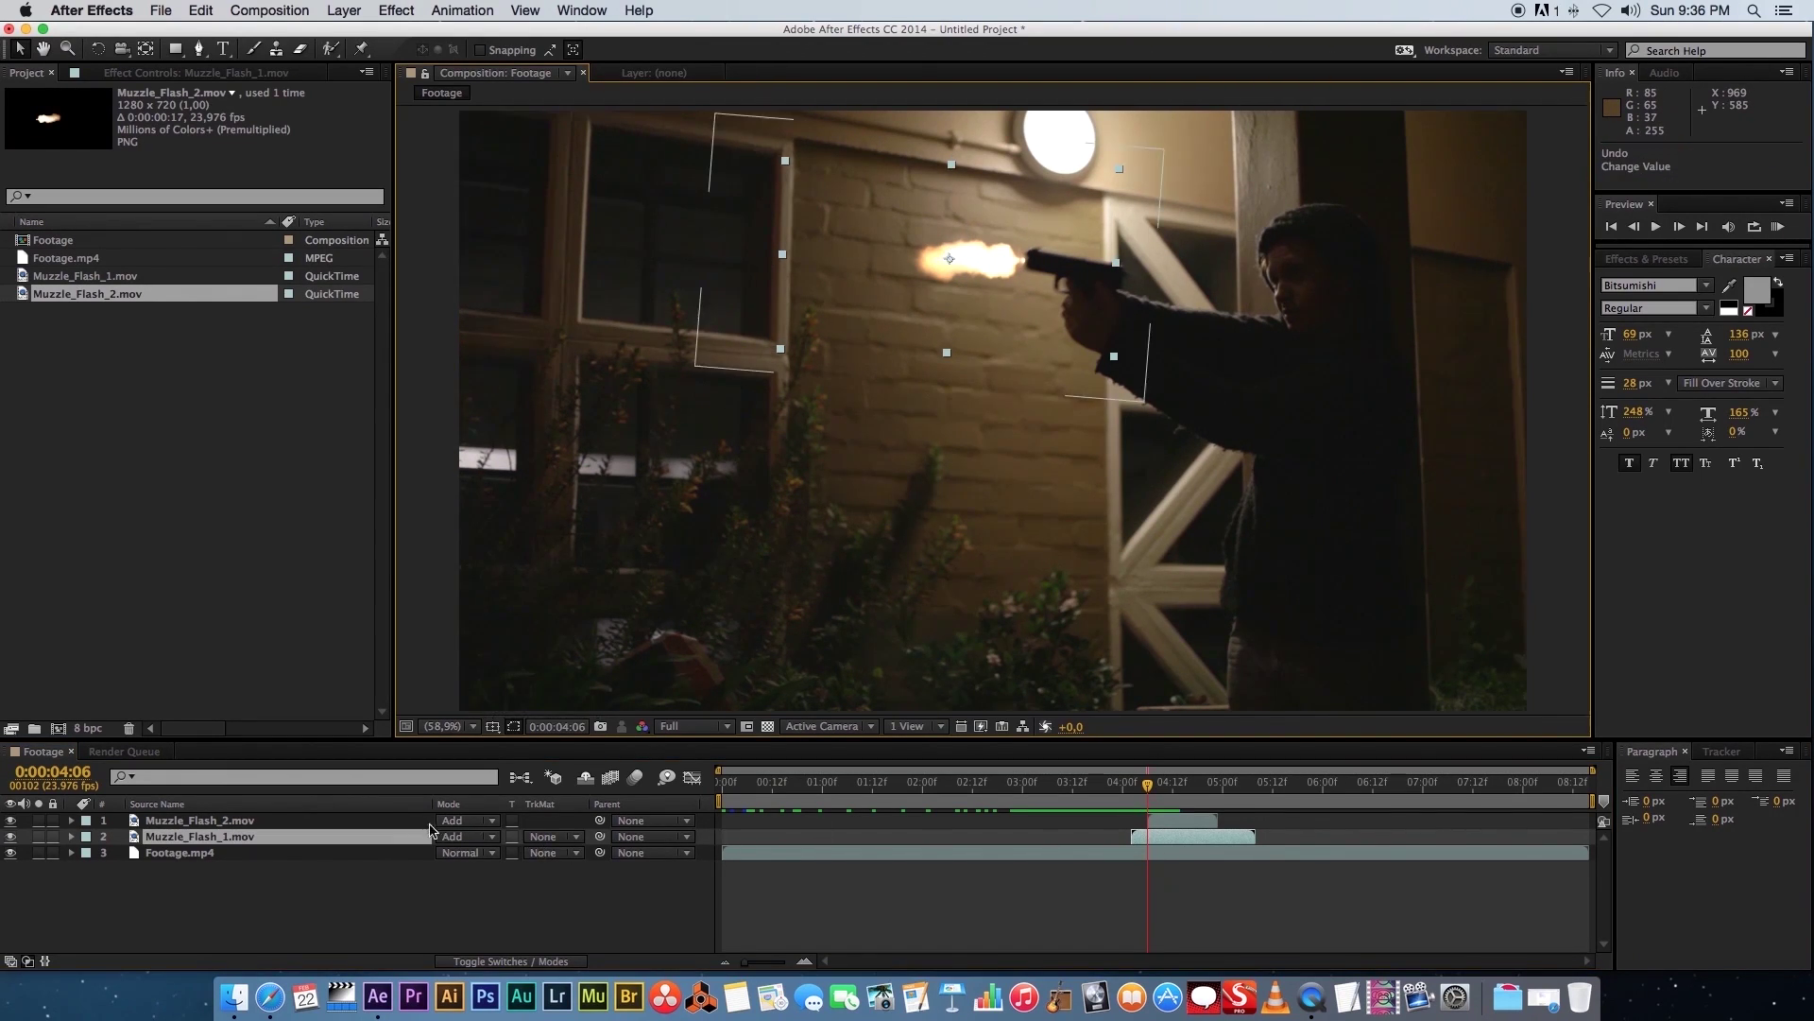
pyautogui.click(931, 251)
pyautogui.moveTo(930, 251); pyautogui.dragTo(933, 249)
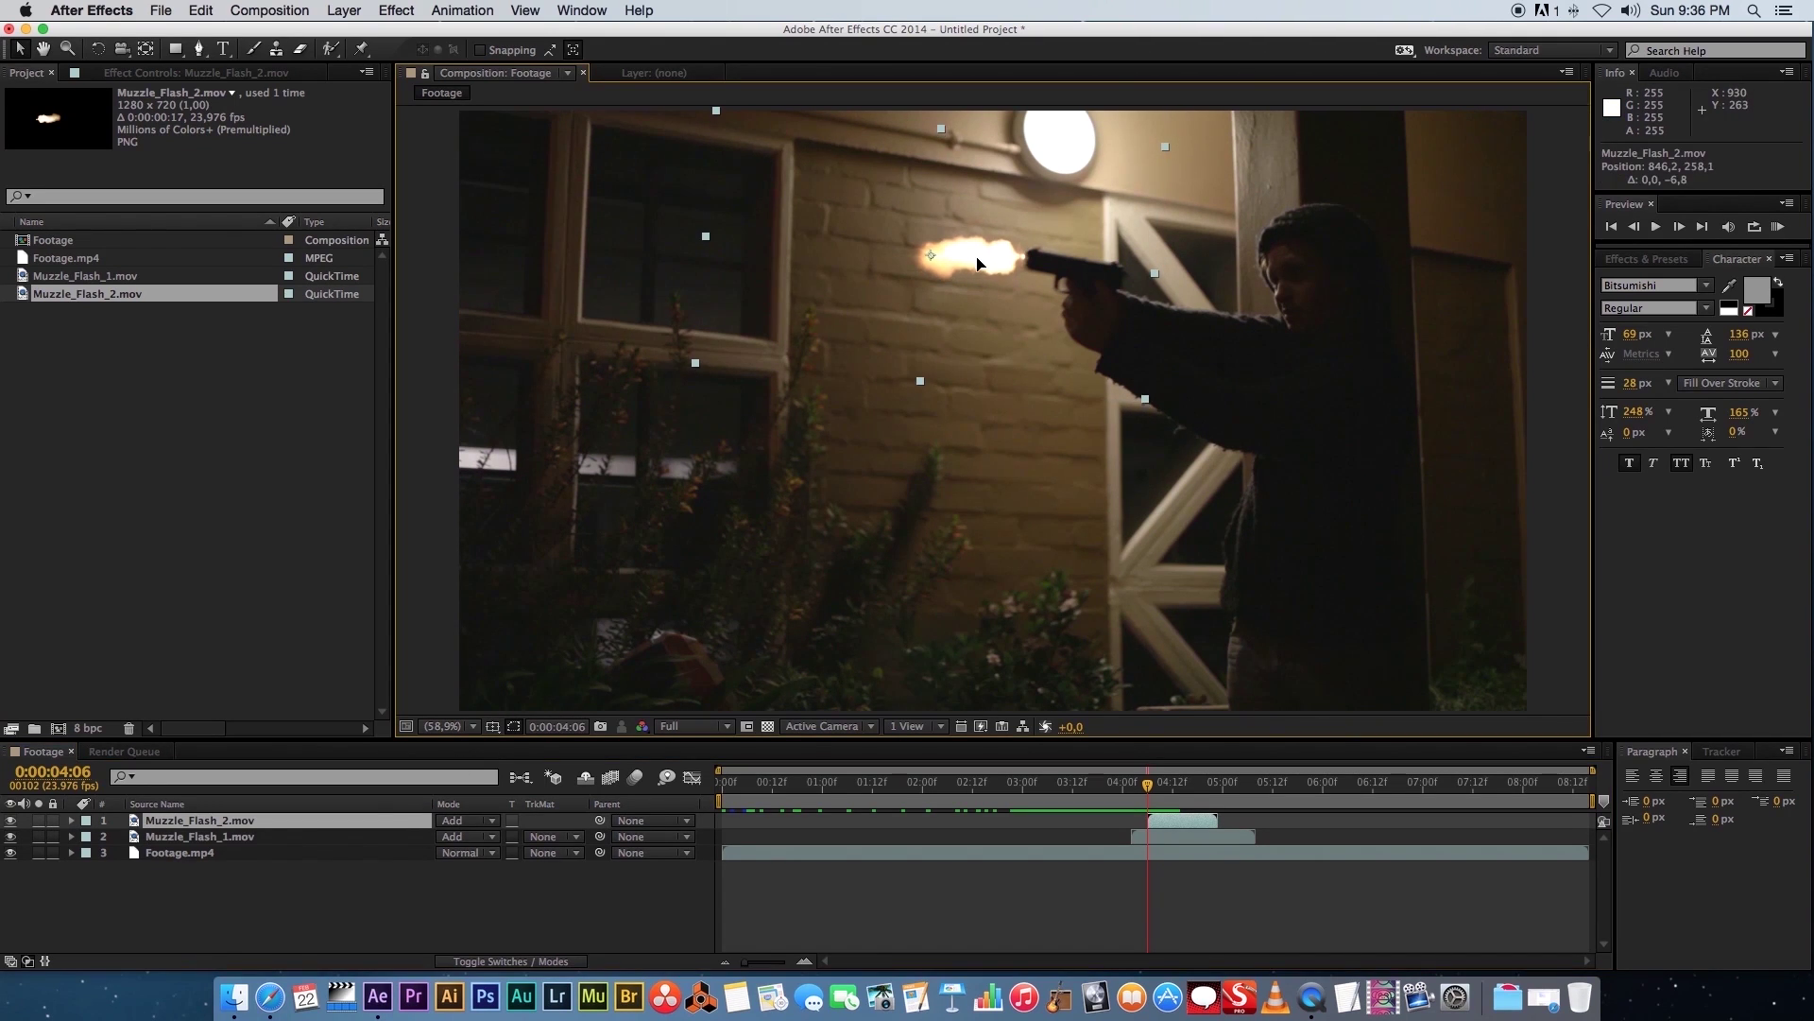
pyautogui.press('pagedown')
pyautogui.press('pagedown')
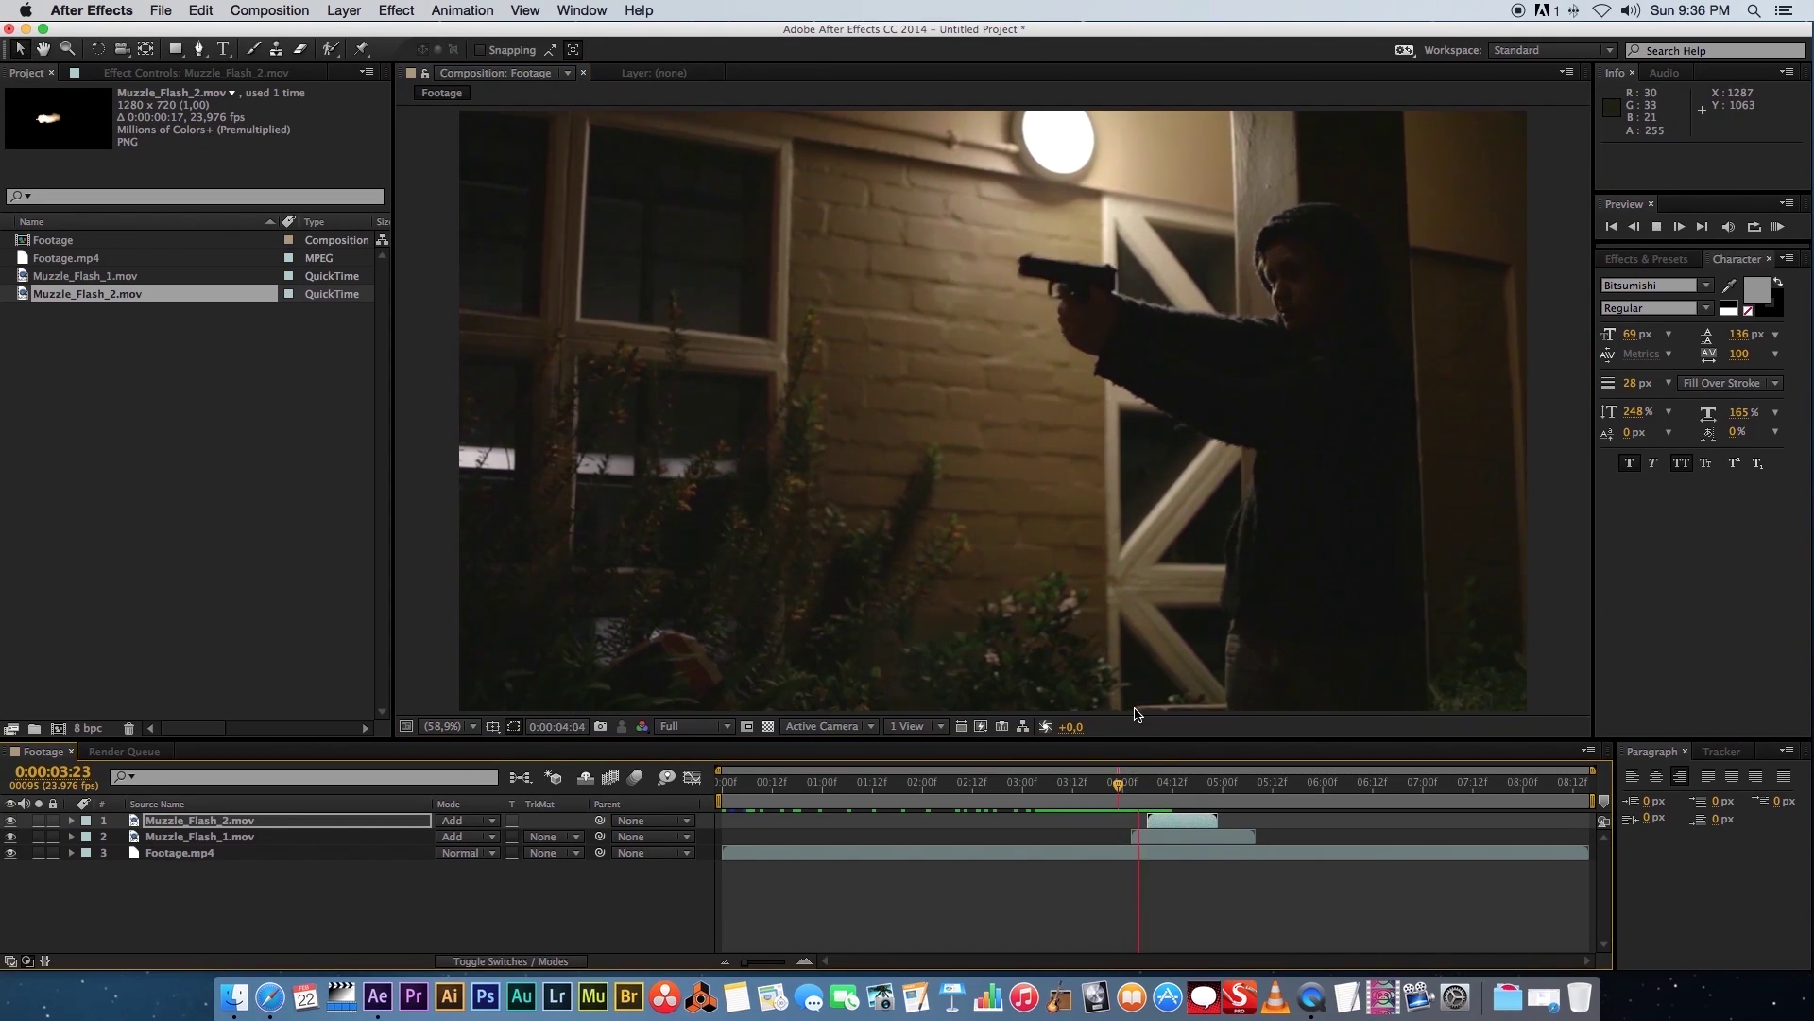
pyautogui.moveTo(1158, 790); pyautogui.dragTo(1141, 790)
pyautogui.moveTo(1139, 789); pyautogui.dragTo(1131, 789)
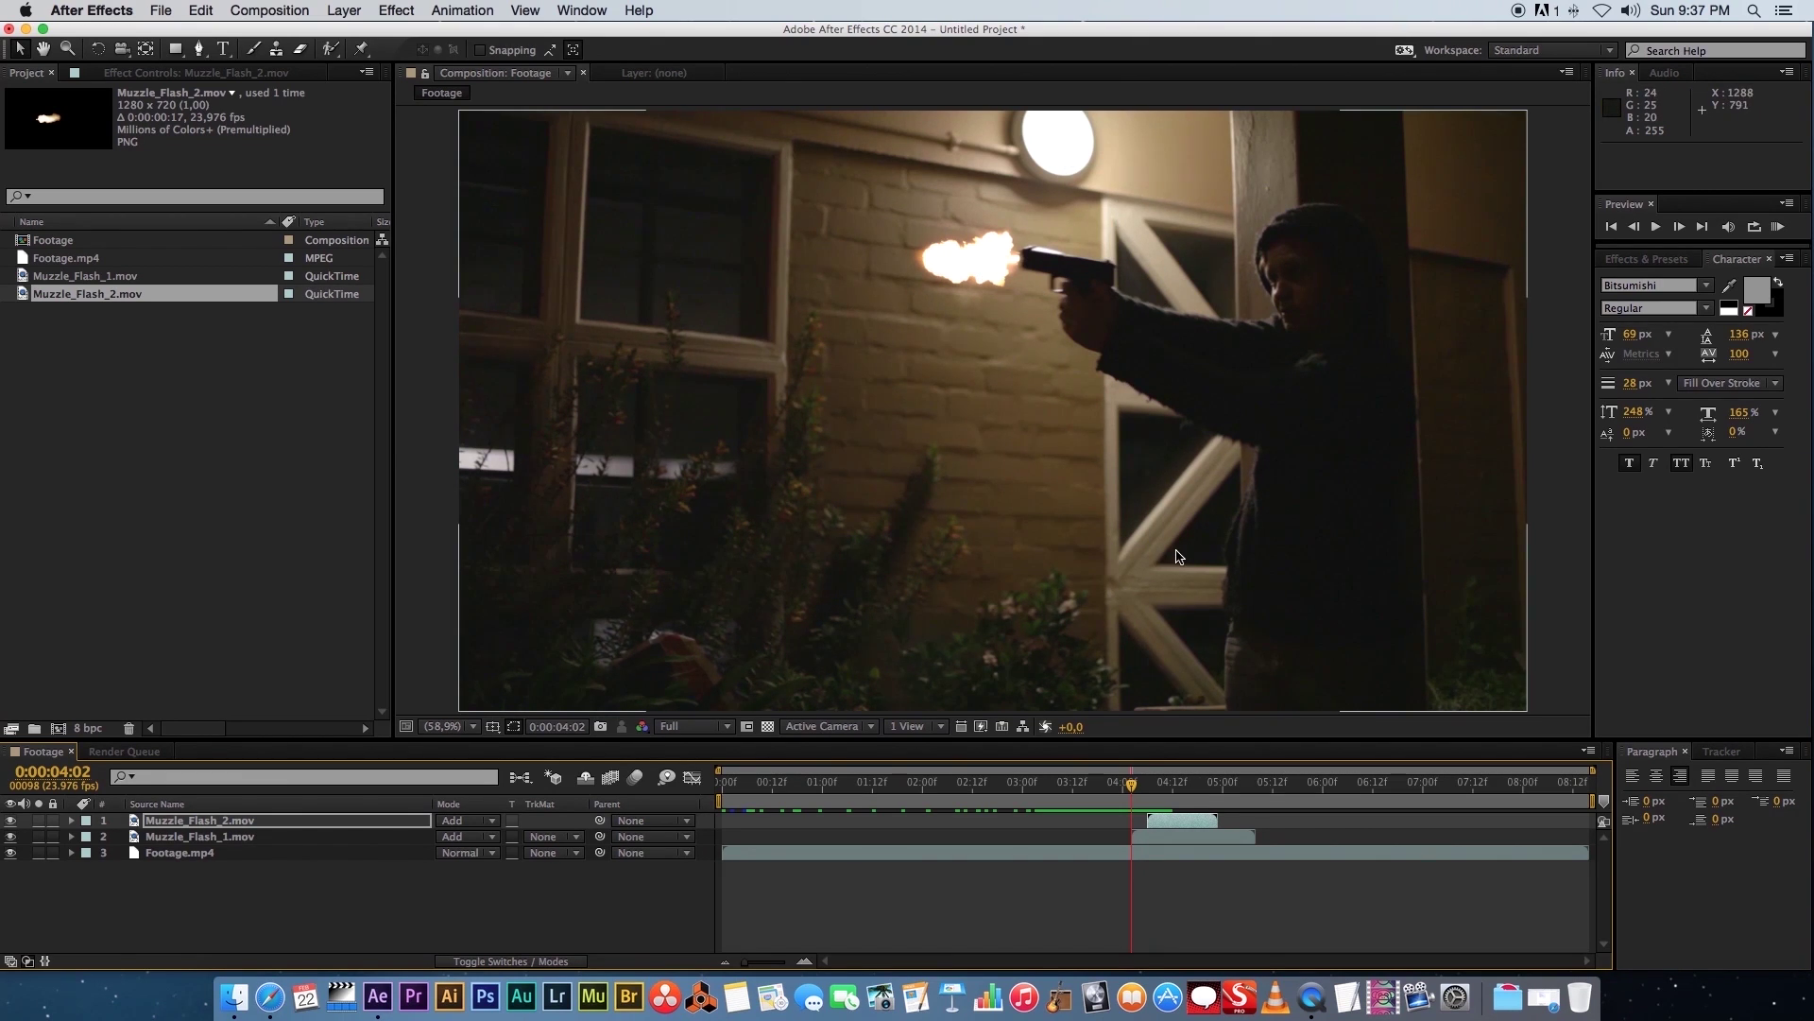
# Duplicate the Footage.mp4 layer with Cmd+D and rename the upper copy Arm
pyautogui.click(185, 918)
pyautogui.click(180, 855)
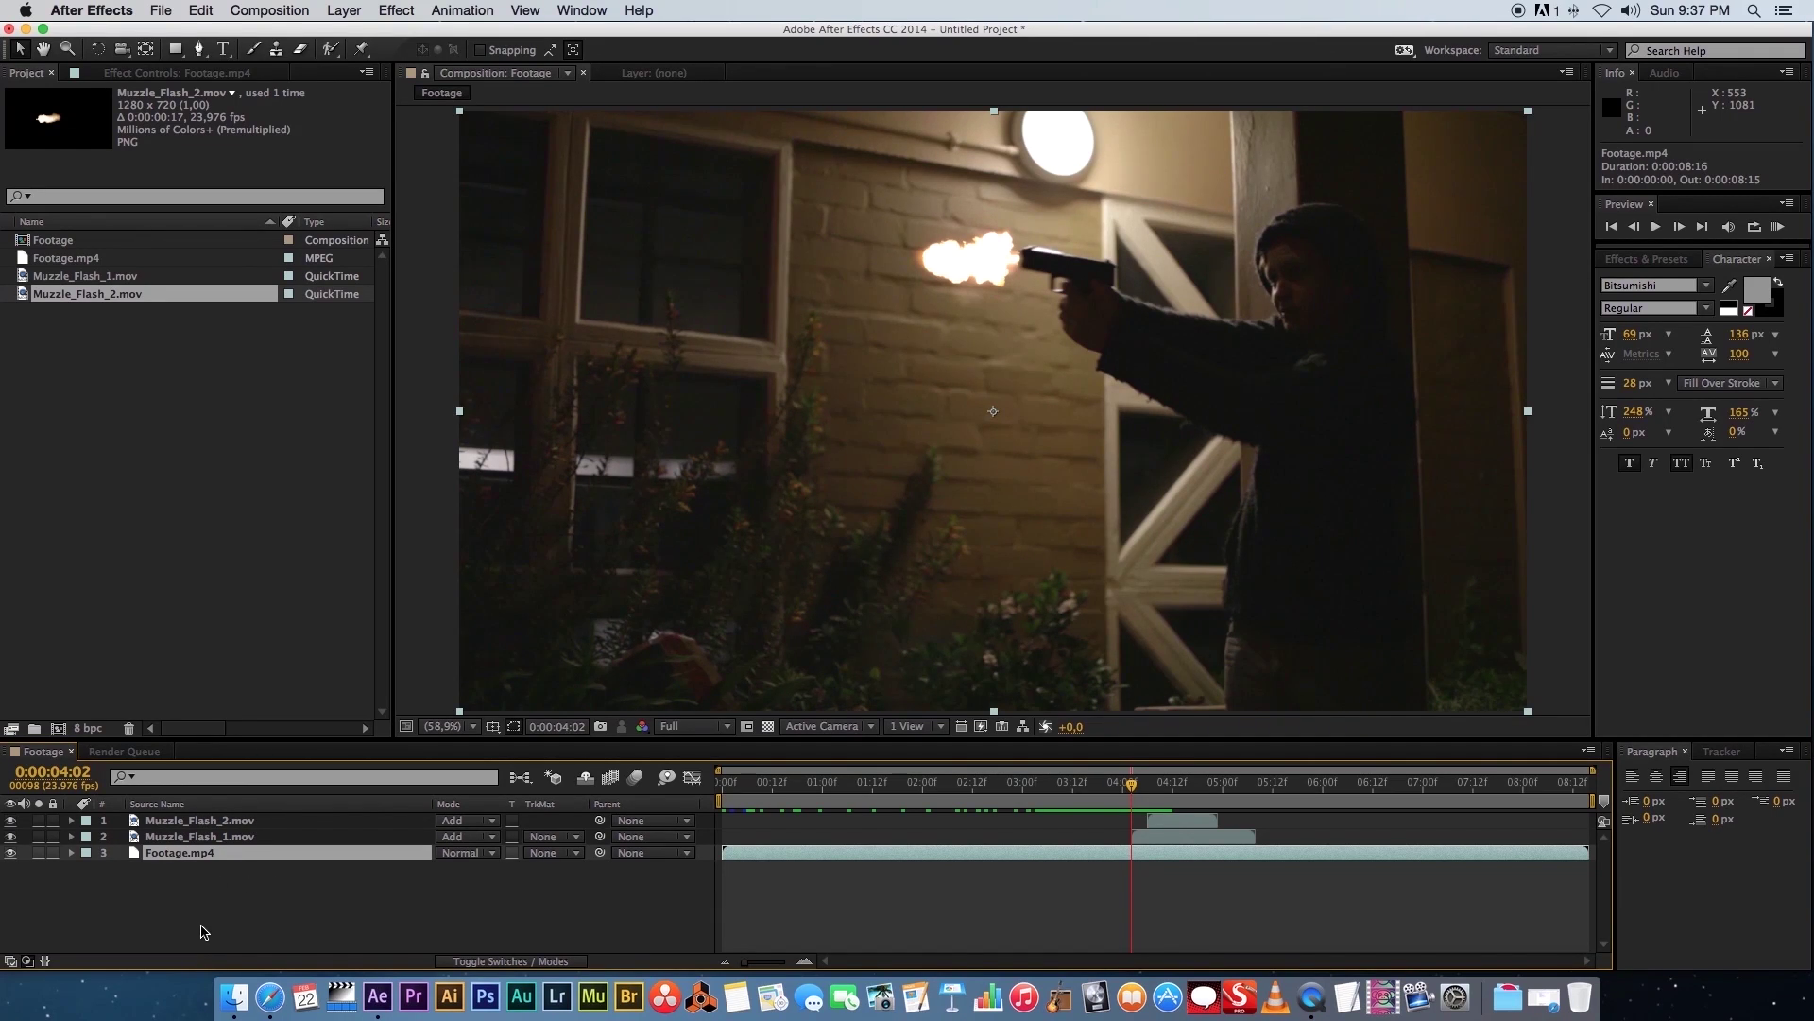
pyautogui.press('super+d')
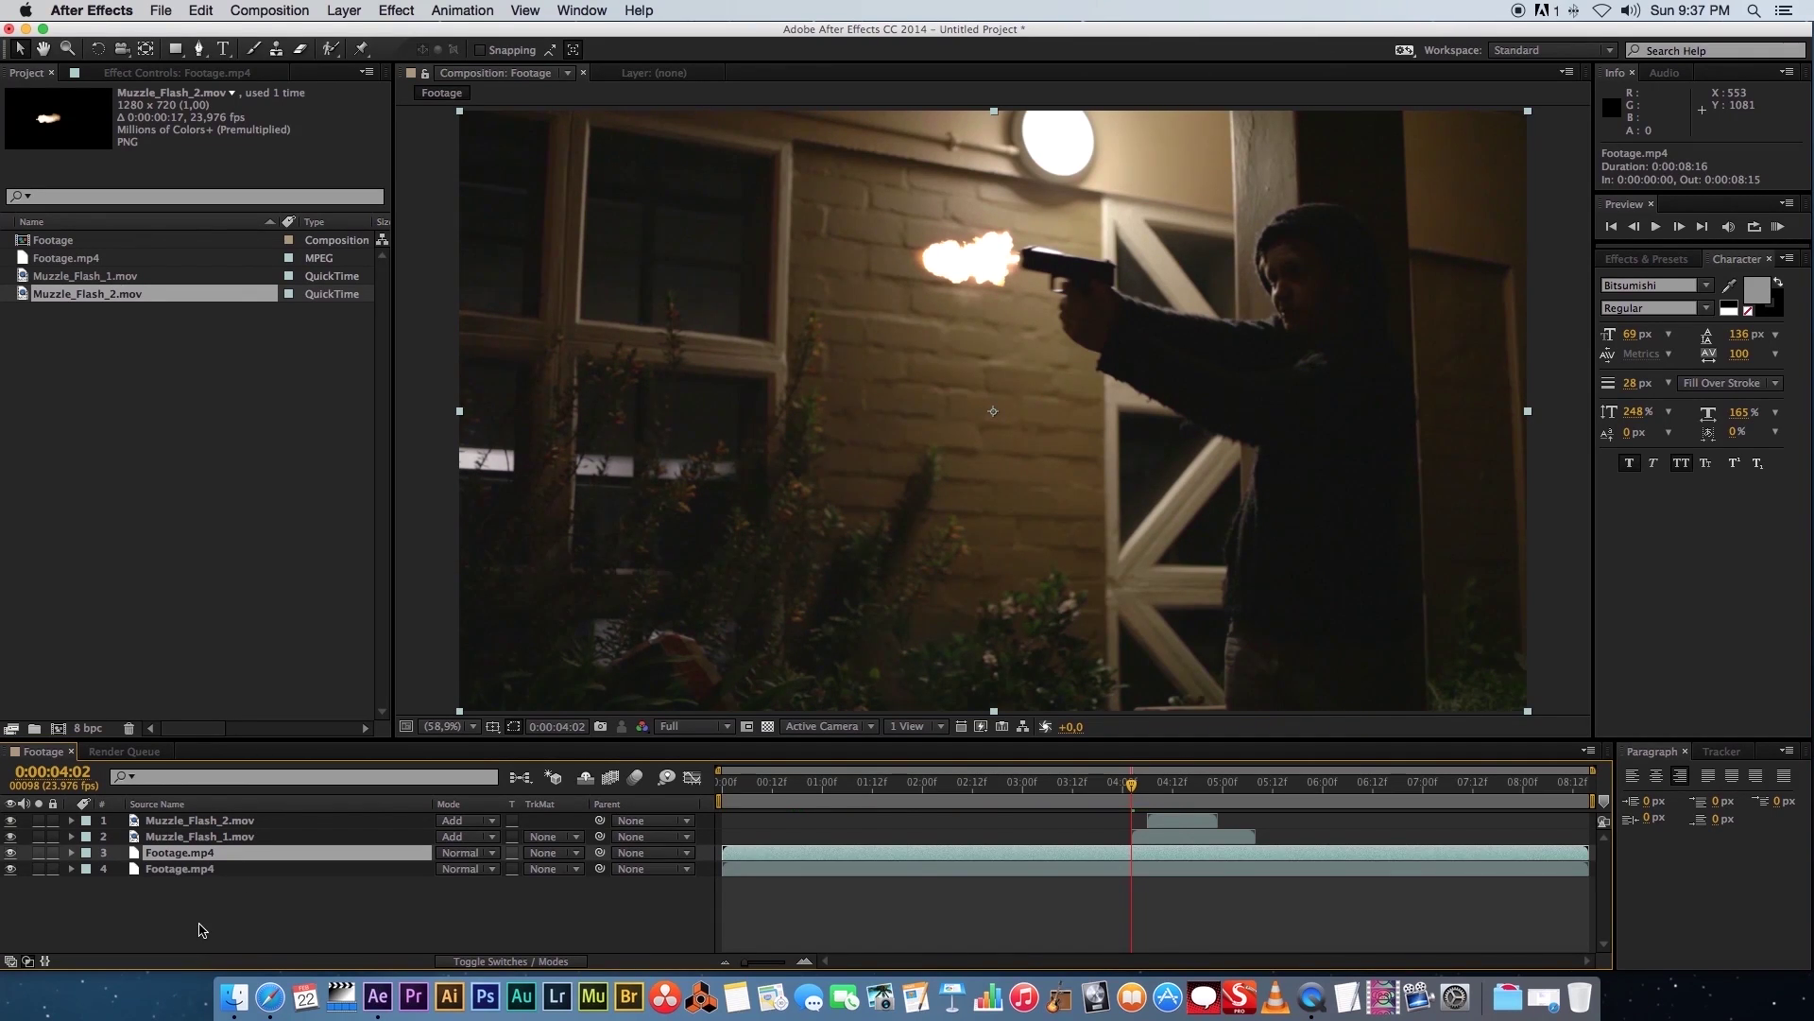
pyautogui.press('Return')
pyautogui.write('Arm')
pyautogui.press('Return')
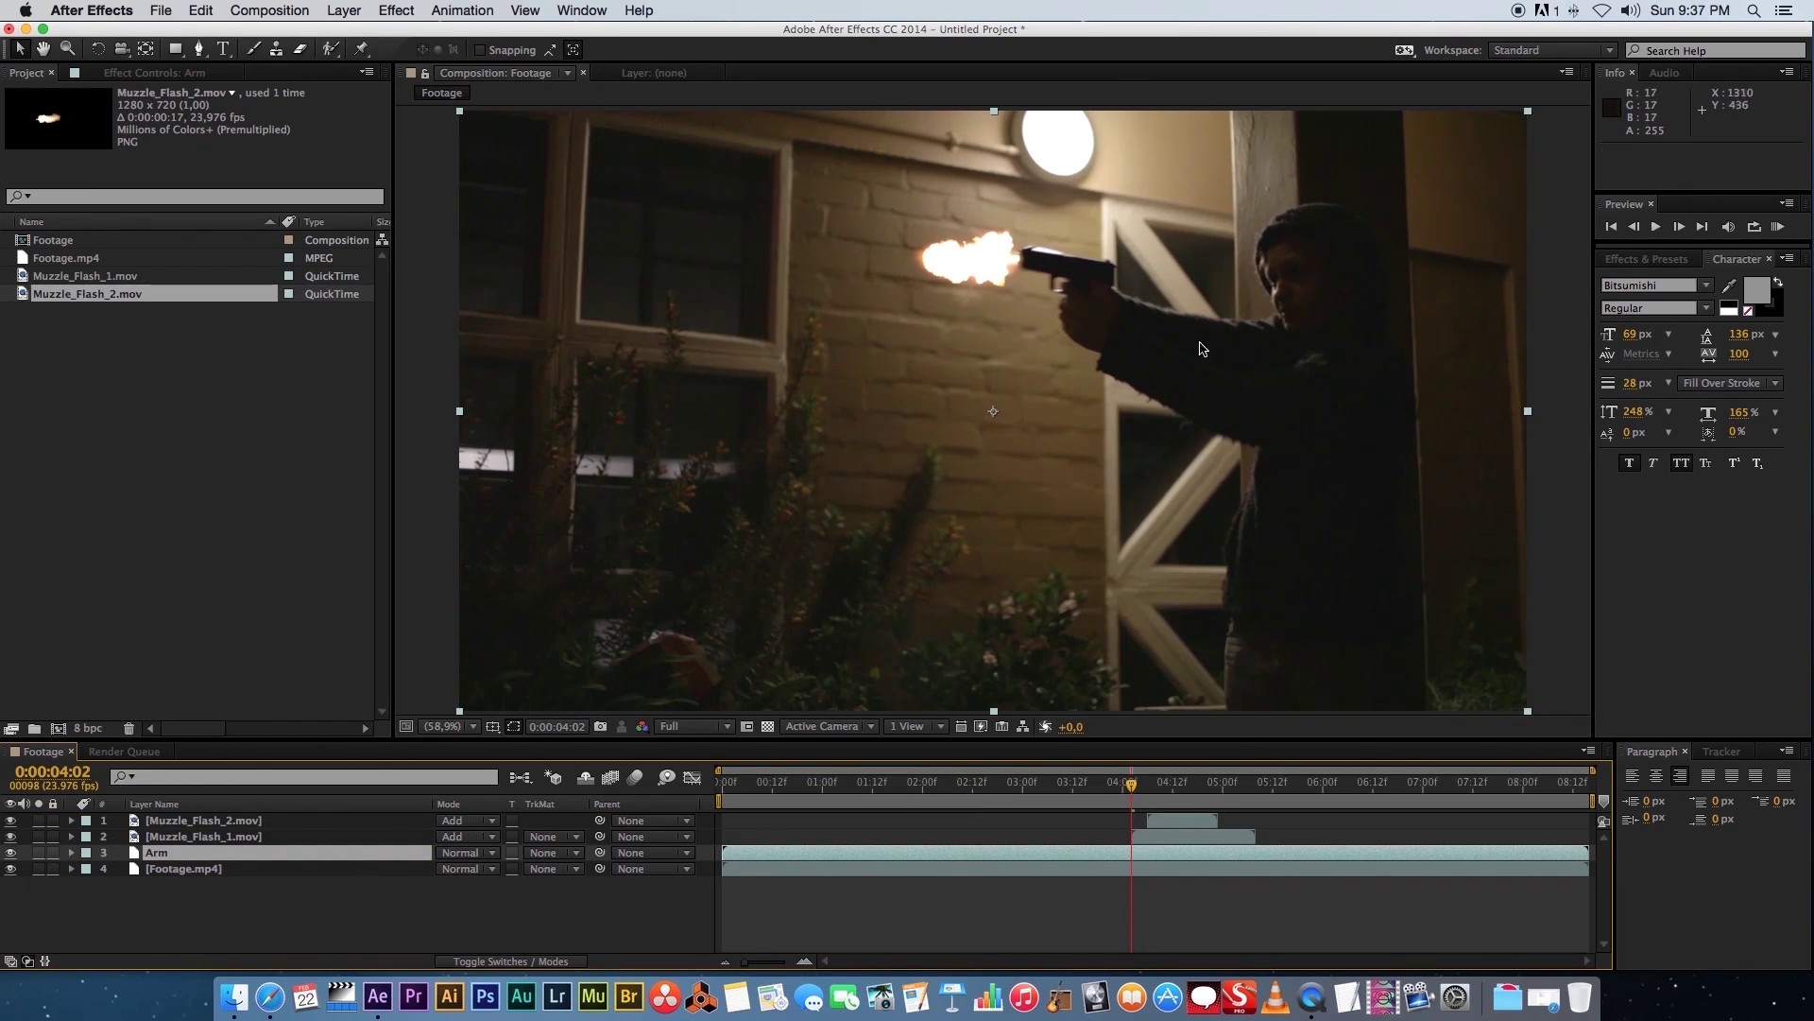
# Trace a closed eight-point Pen mask around the gunman's outstretched arm on the Arm layer
pyautogui.click(198, 51)
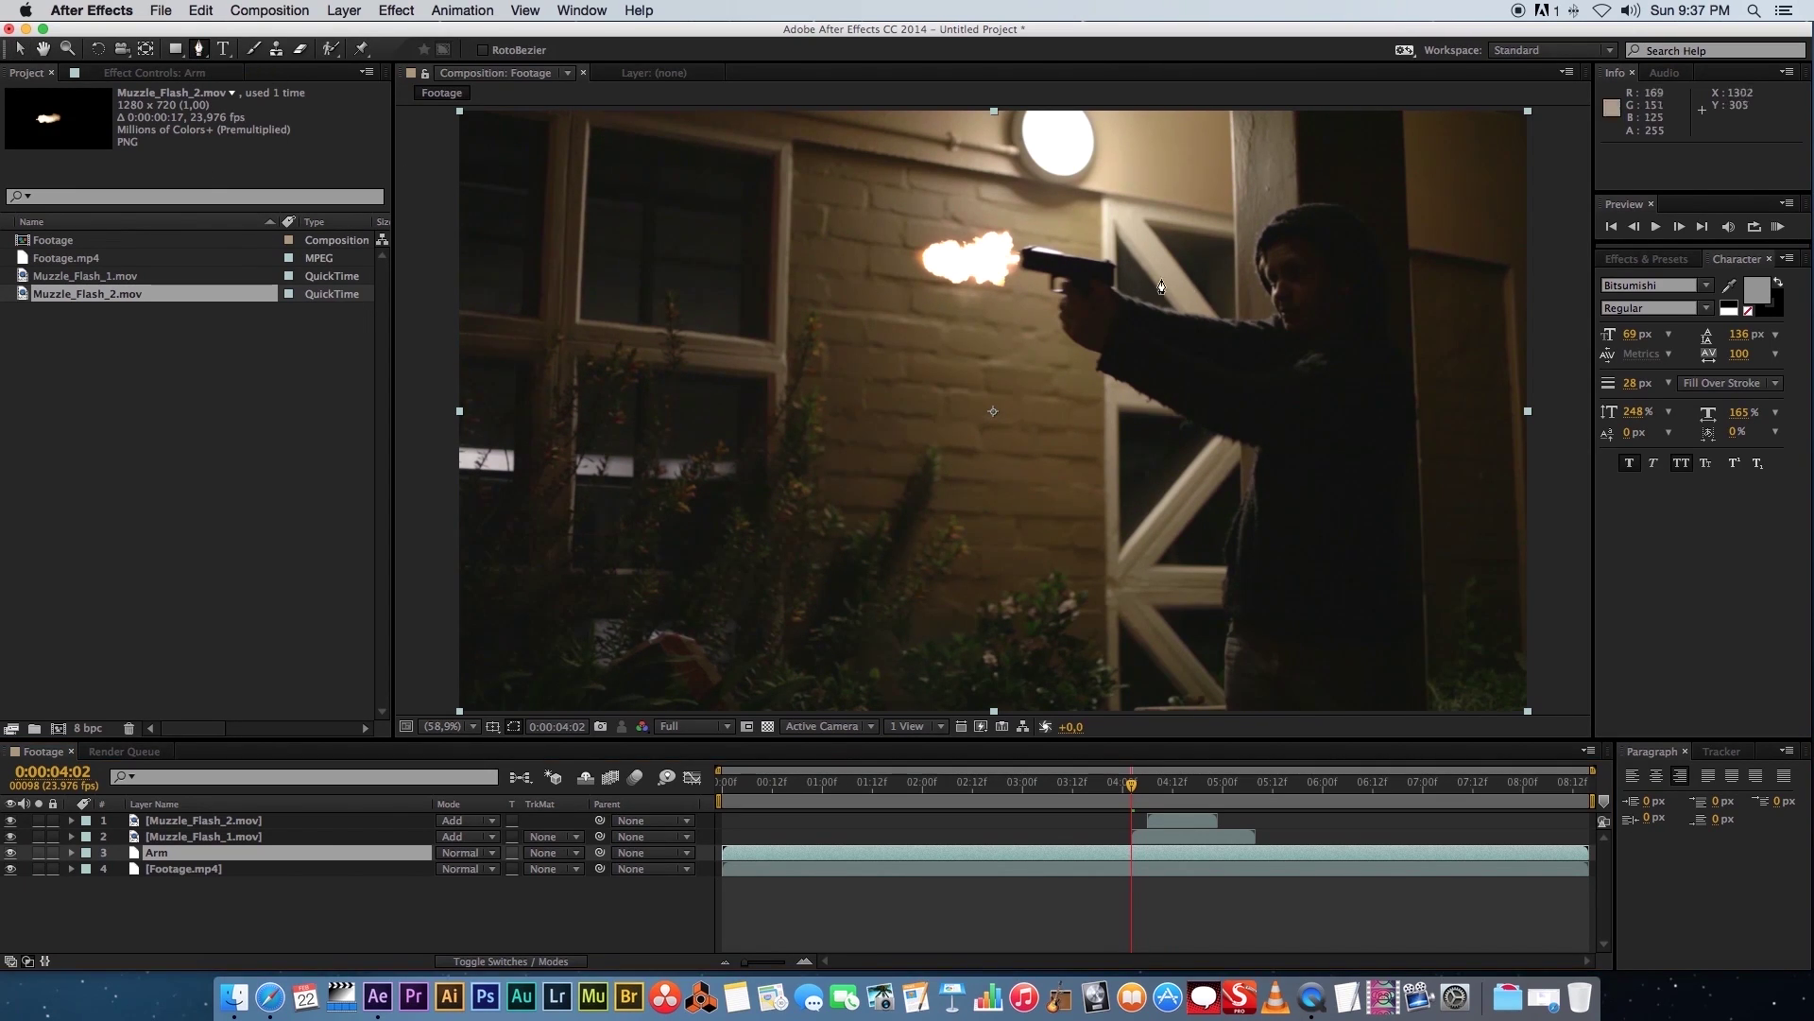
pyautogui.moveTo(1131, 303); pyautogui.dragTo(1148, 298)
pyautogui.click(1093, 299)
pyautogui.click(1073, 324)
pyautogui.click(1117, 365)
pyautogui.click(1202, 402)
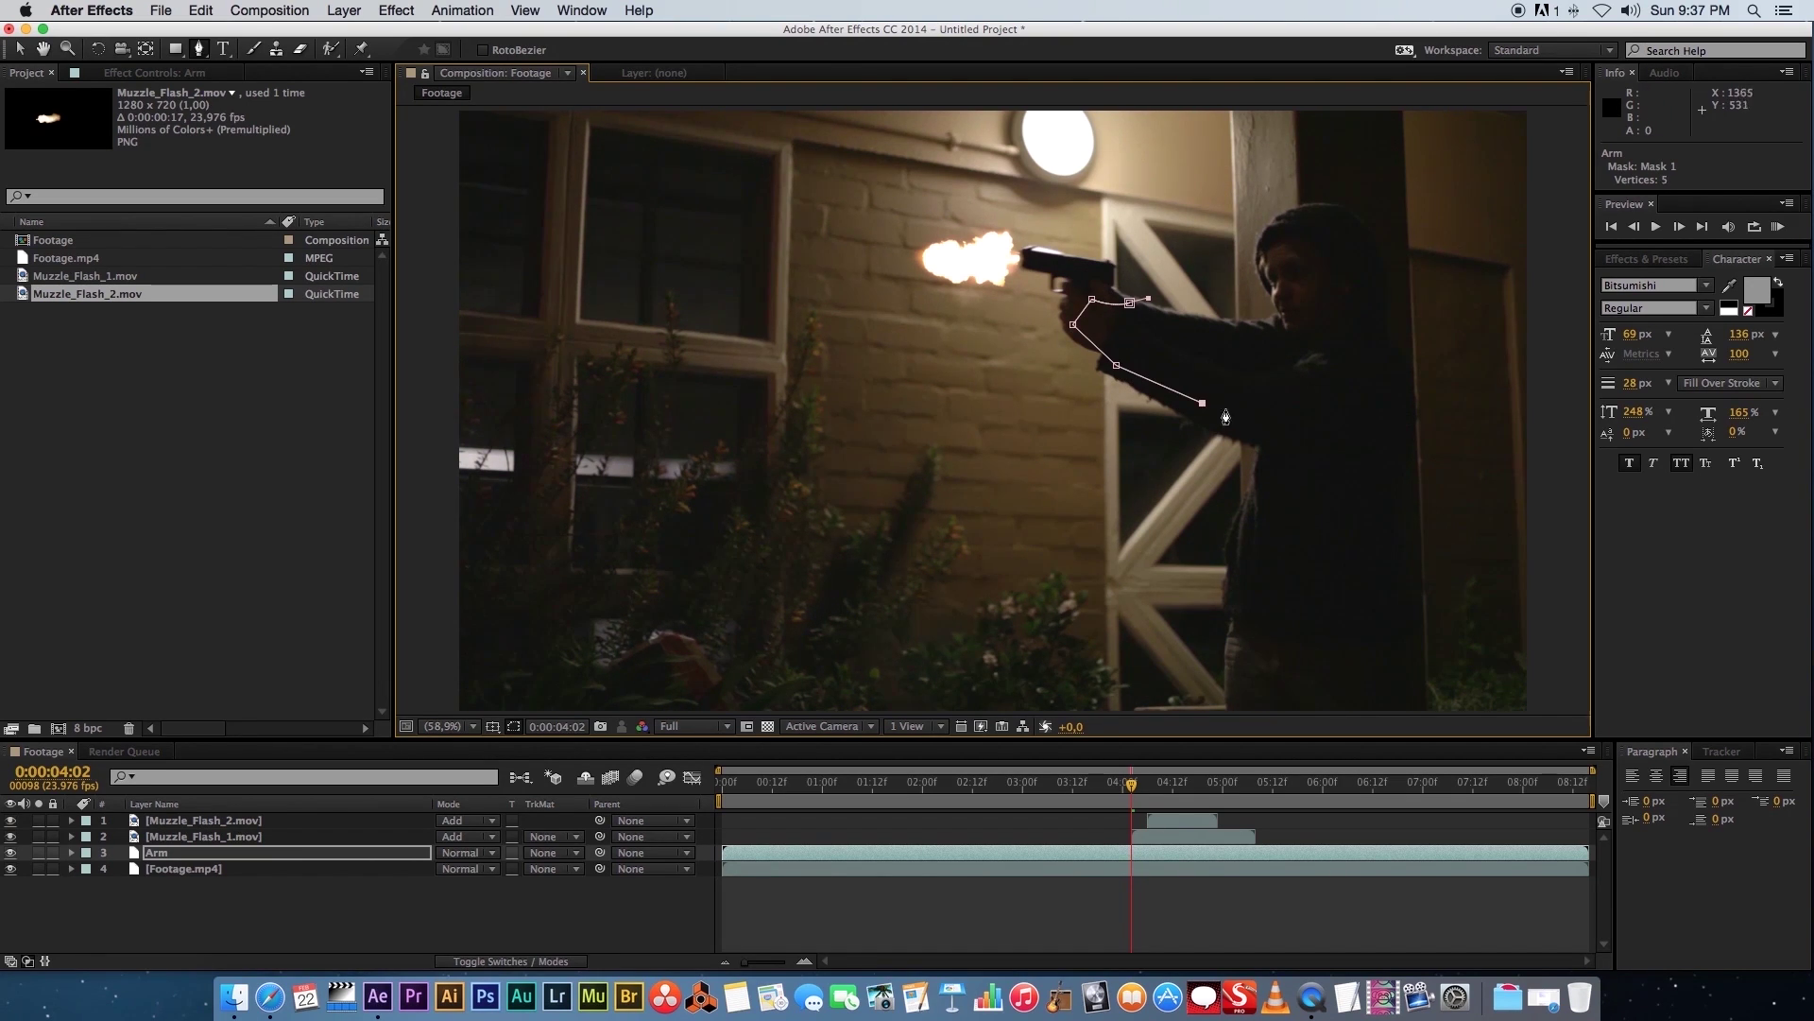
pyautogui.click(1253, 401)
pyautogui.click(1245, 331)
pyautogui.click(1162, 314)
pyautogui.click(1130, 302)
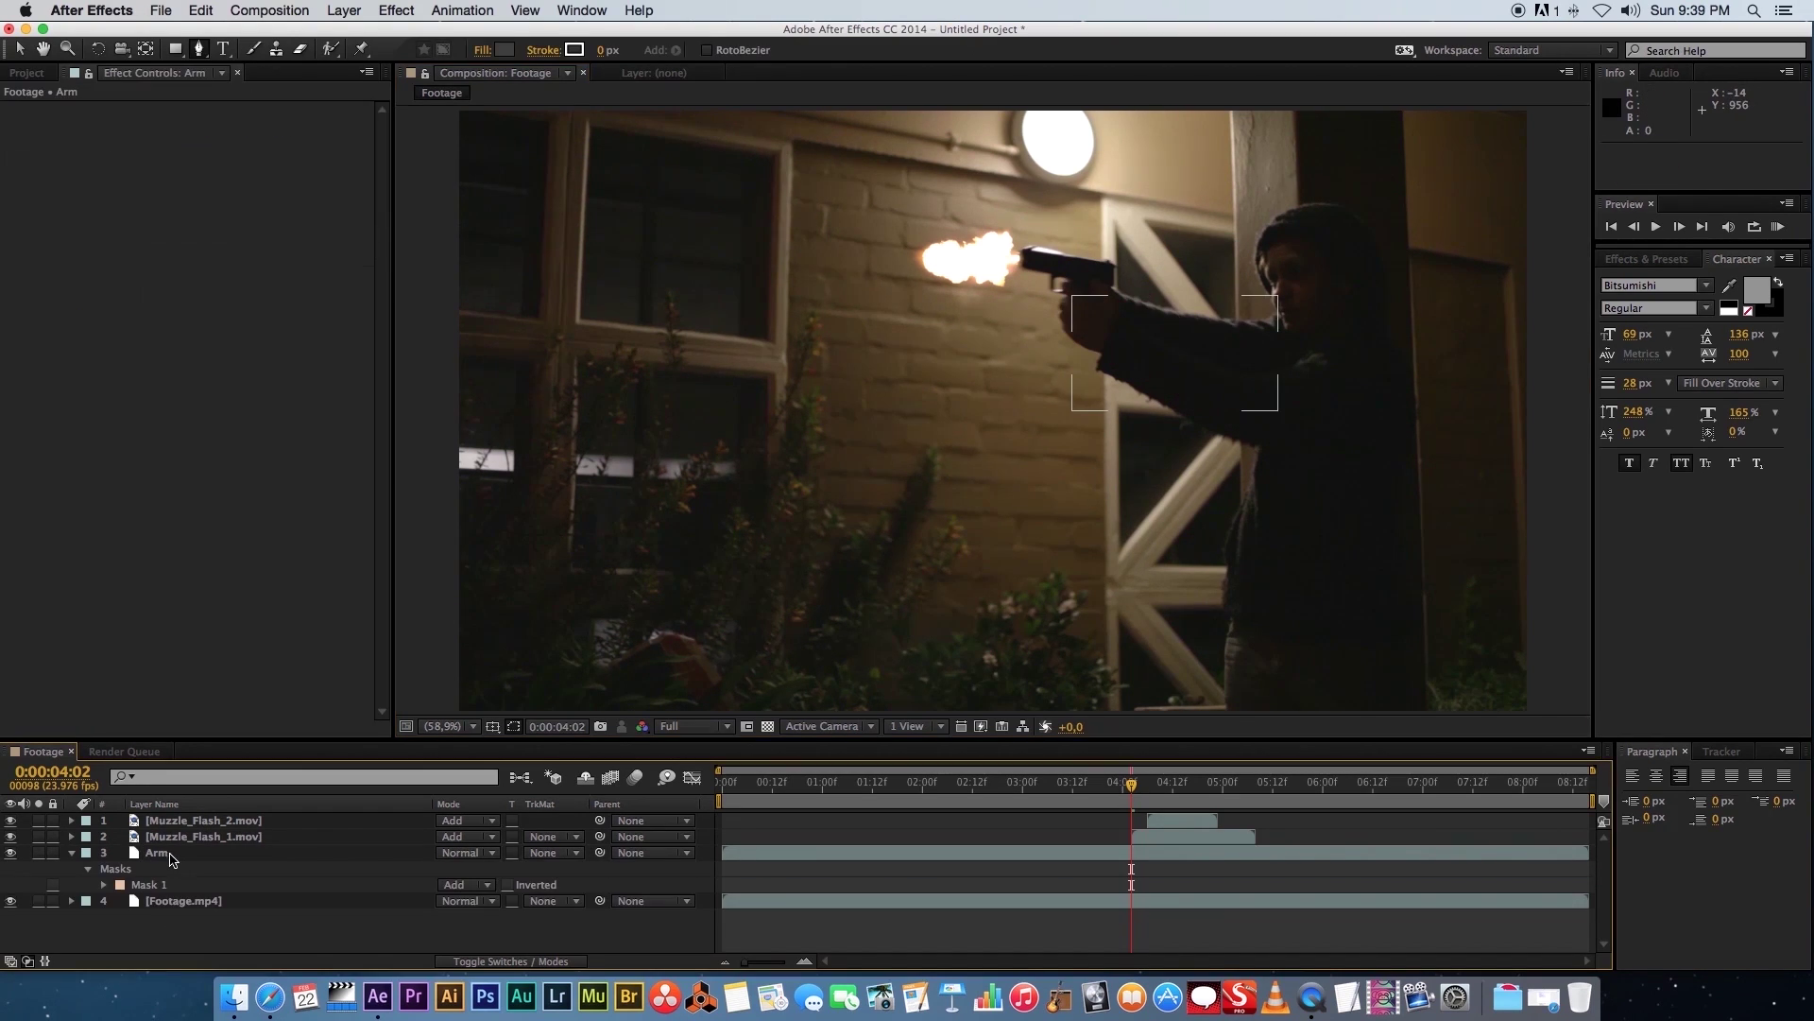
# Add a Curves effect to the Arm layer and bow its RGB curve upward to lift the arm
pyautogui.rightClick(164, 858)
pyautogui.moveTo(283, 535)
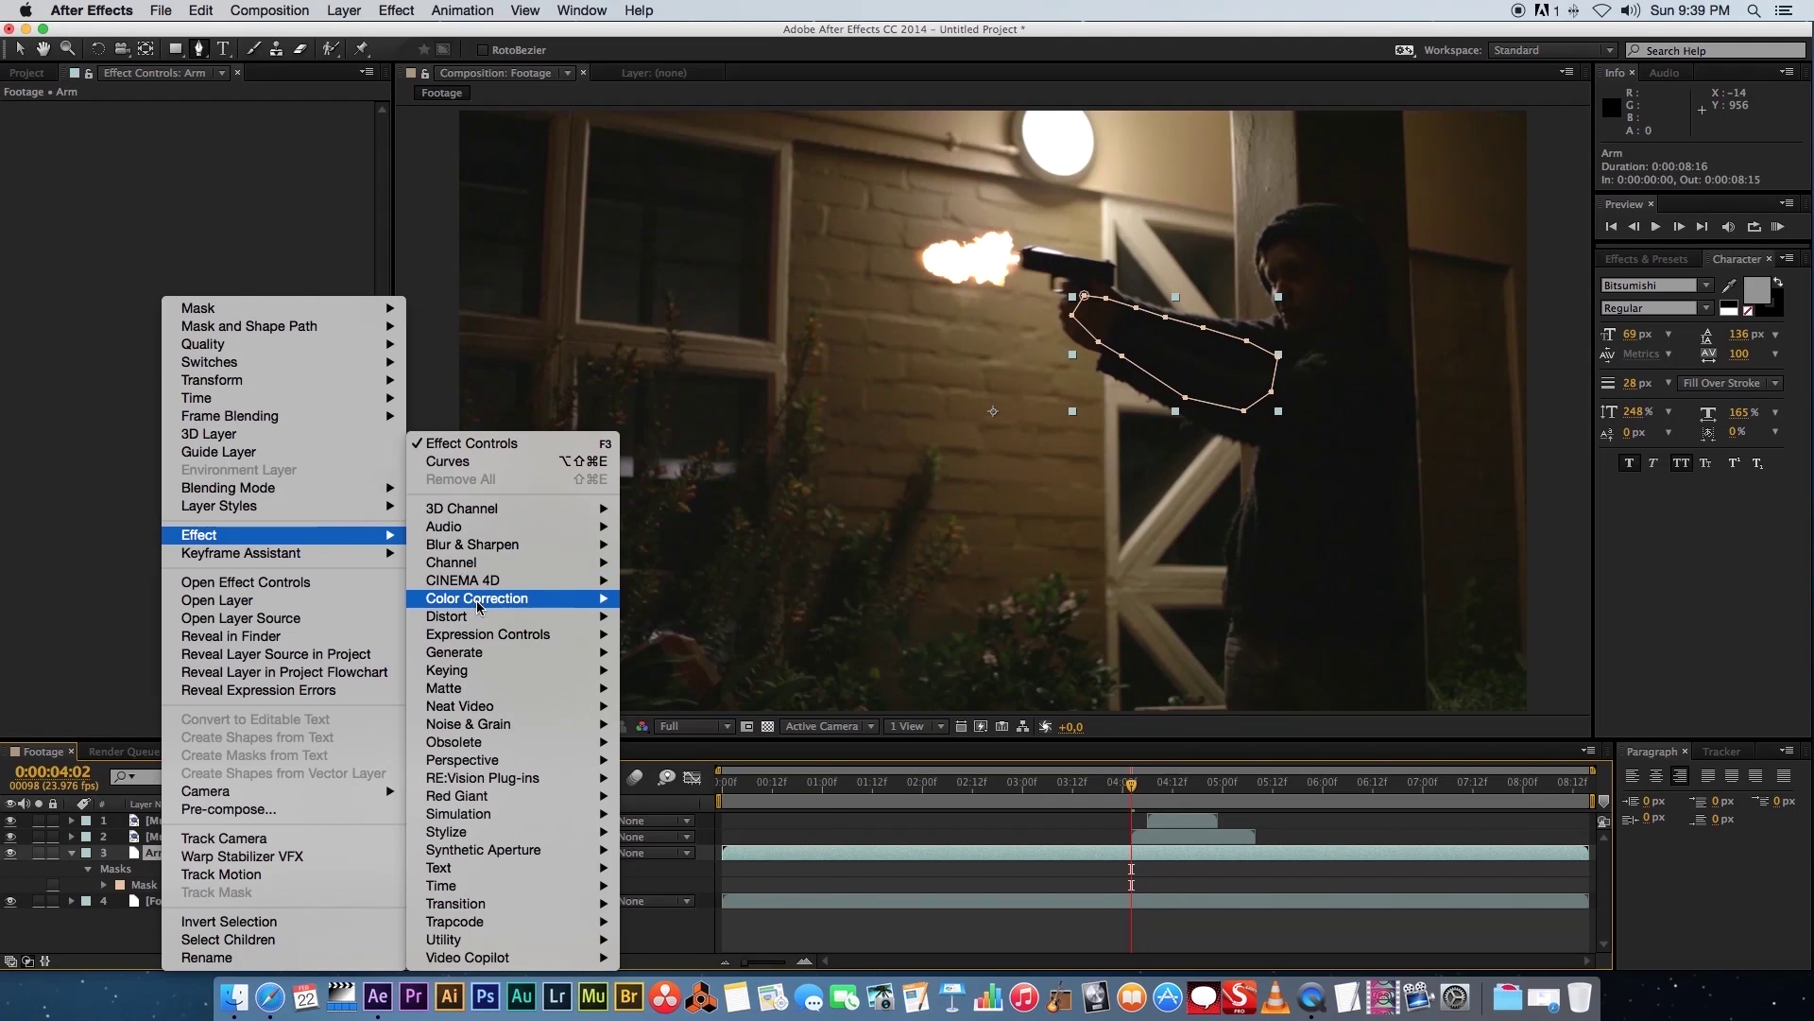
pyautogui.moveTo(524, 598)
pyautogui.click(678, 706)
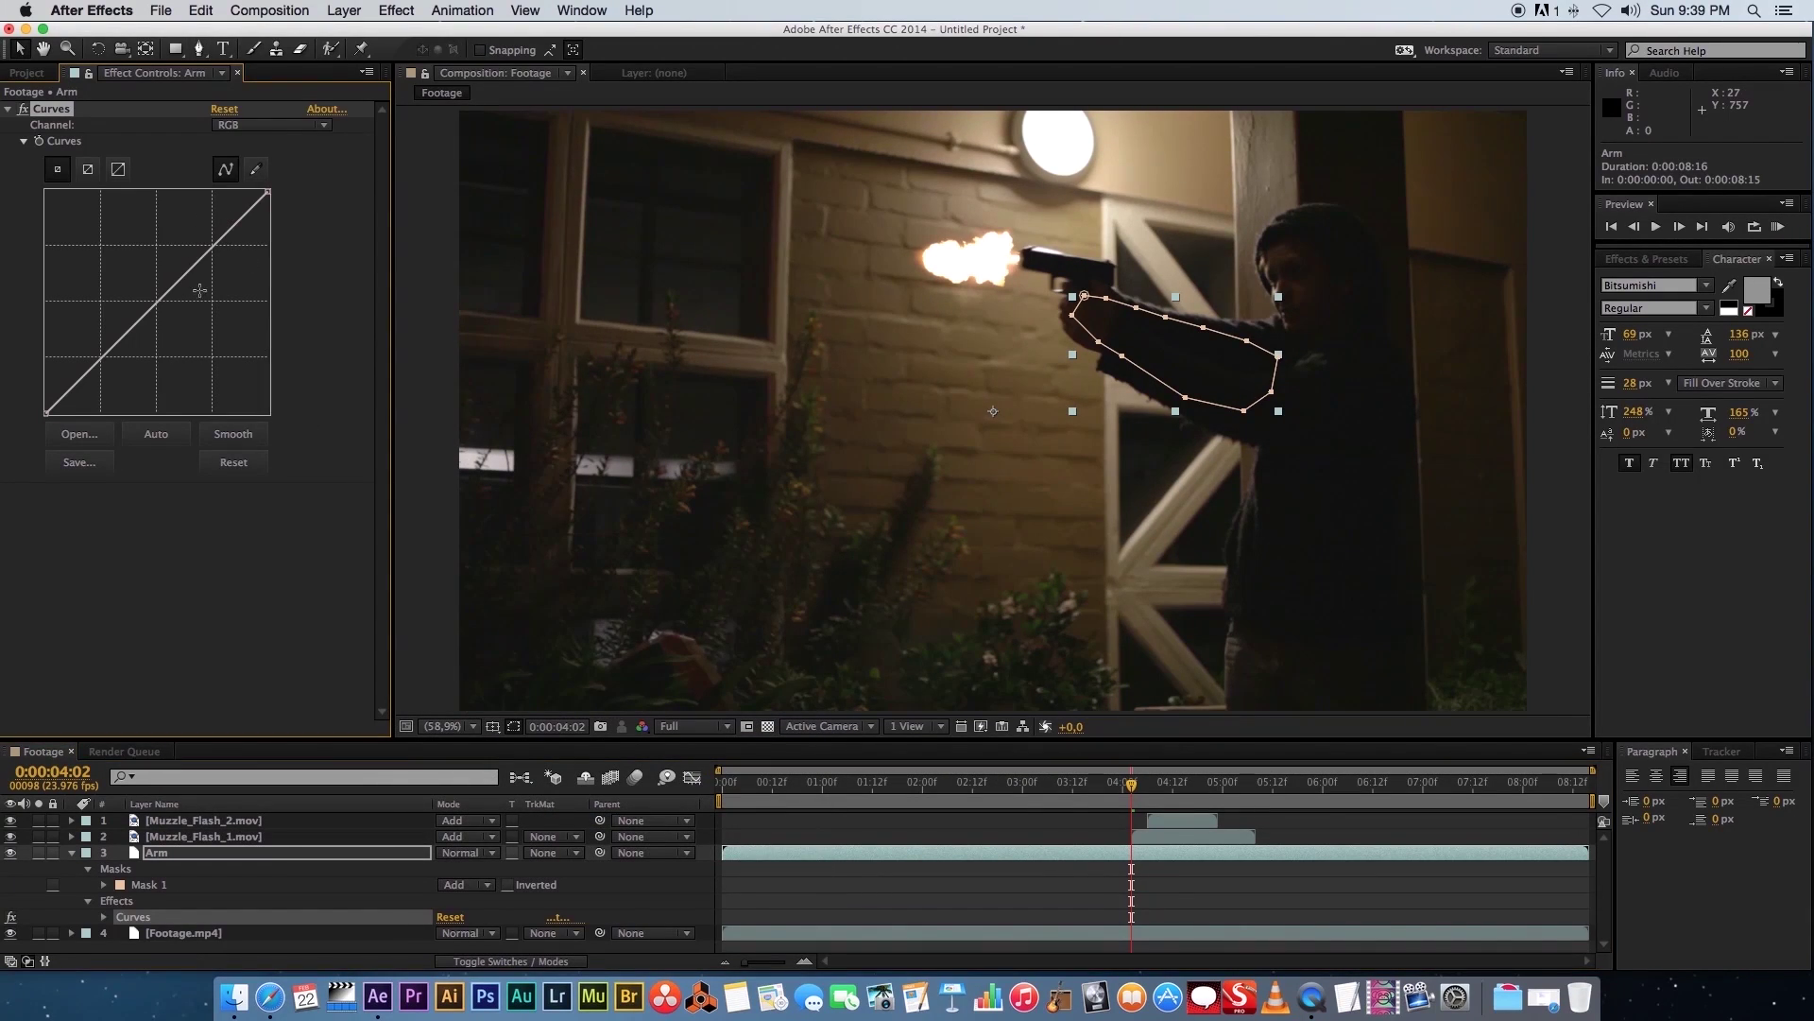
pyautogui.moveTo(170, 292); pyautogui.dragTo(145, 256)
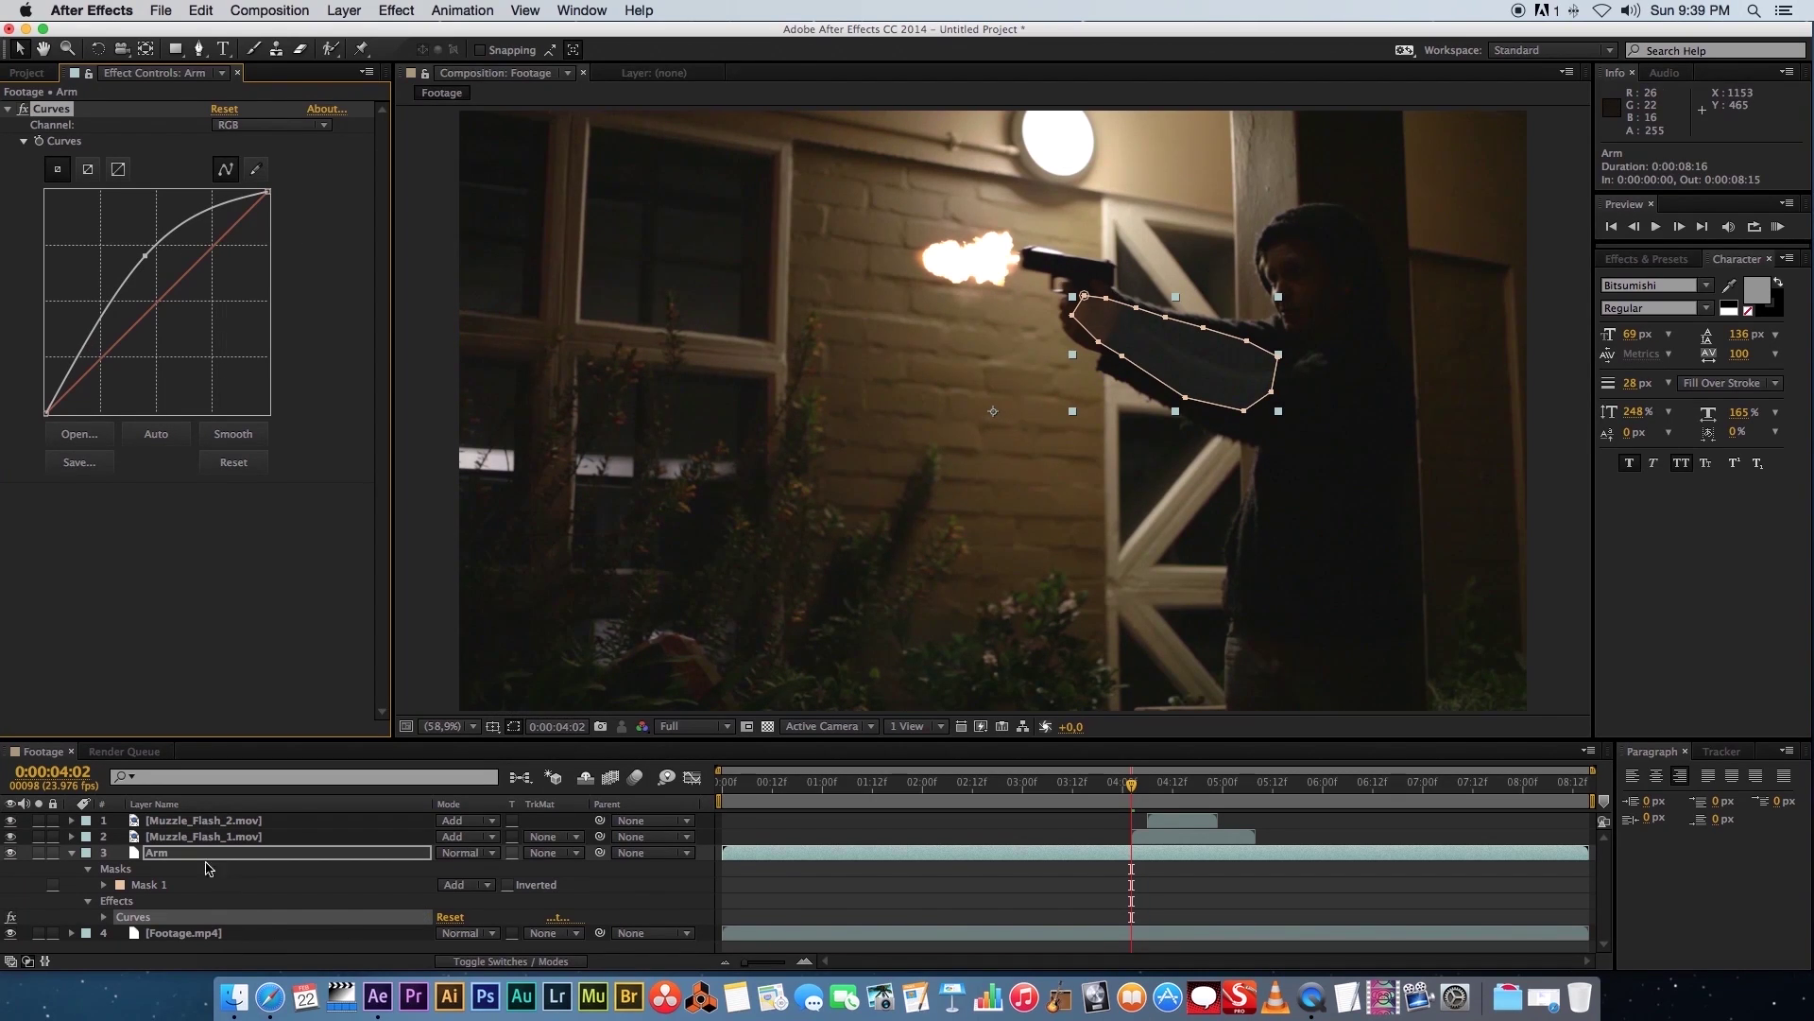
# Set the Arm layer's Mask 1 feather to 100 pixels and collapse the layer
pyautogui.click(103, 884)
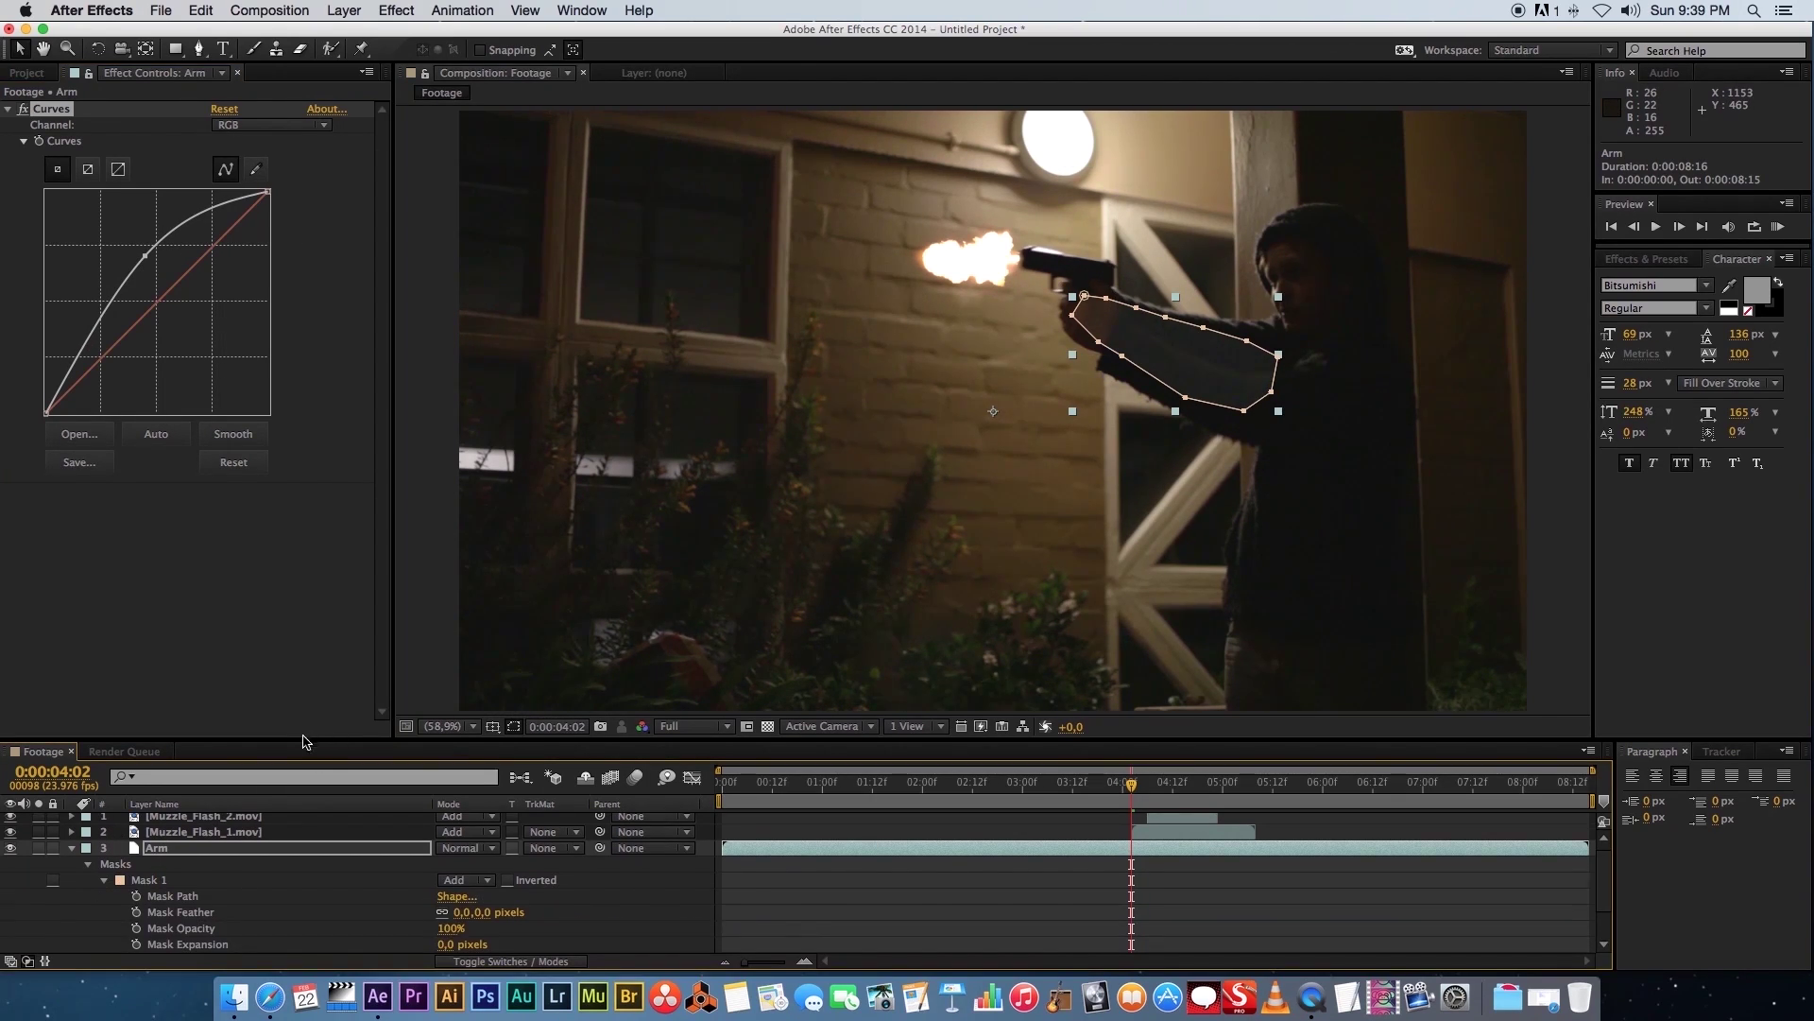
pyautogui.moveTo(303, 738); pyautogui.dragTo(303, 698)
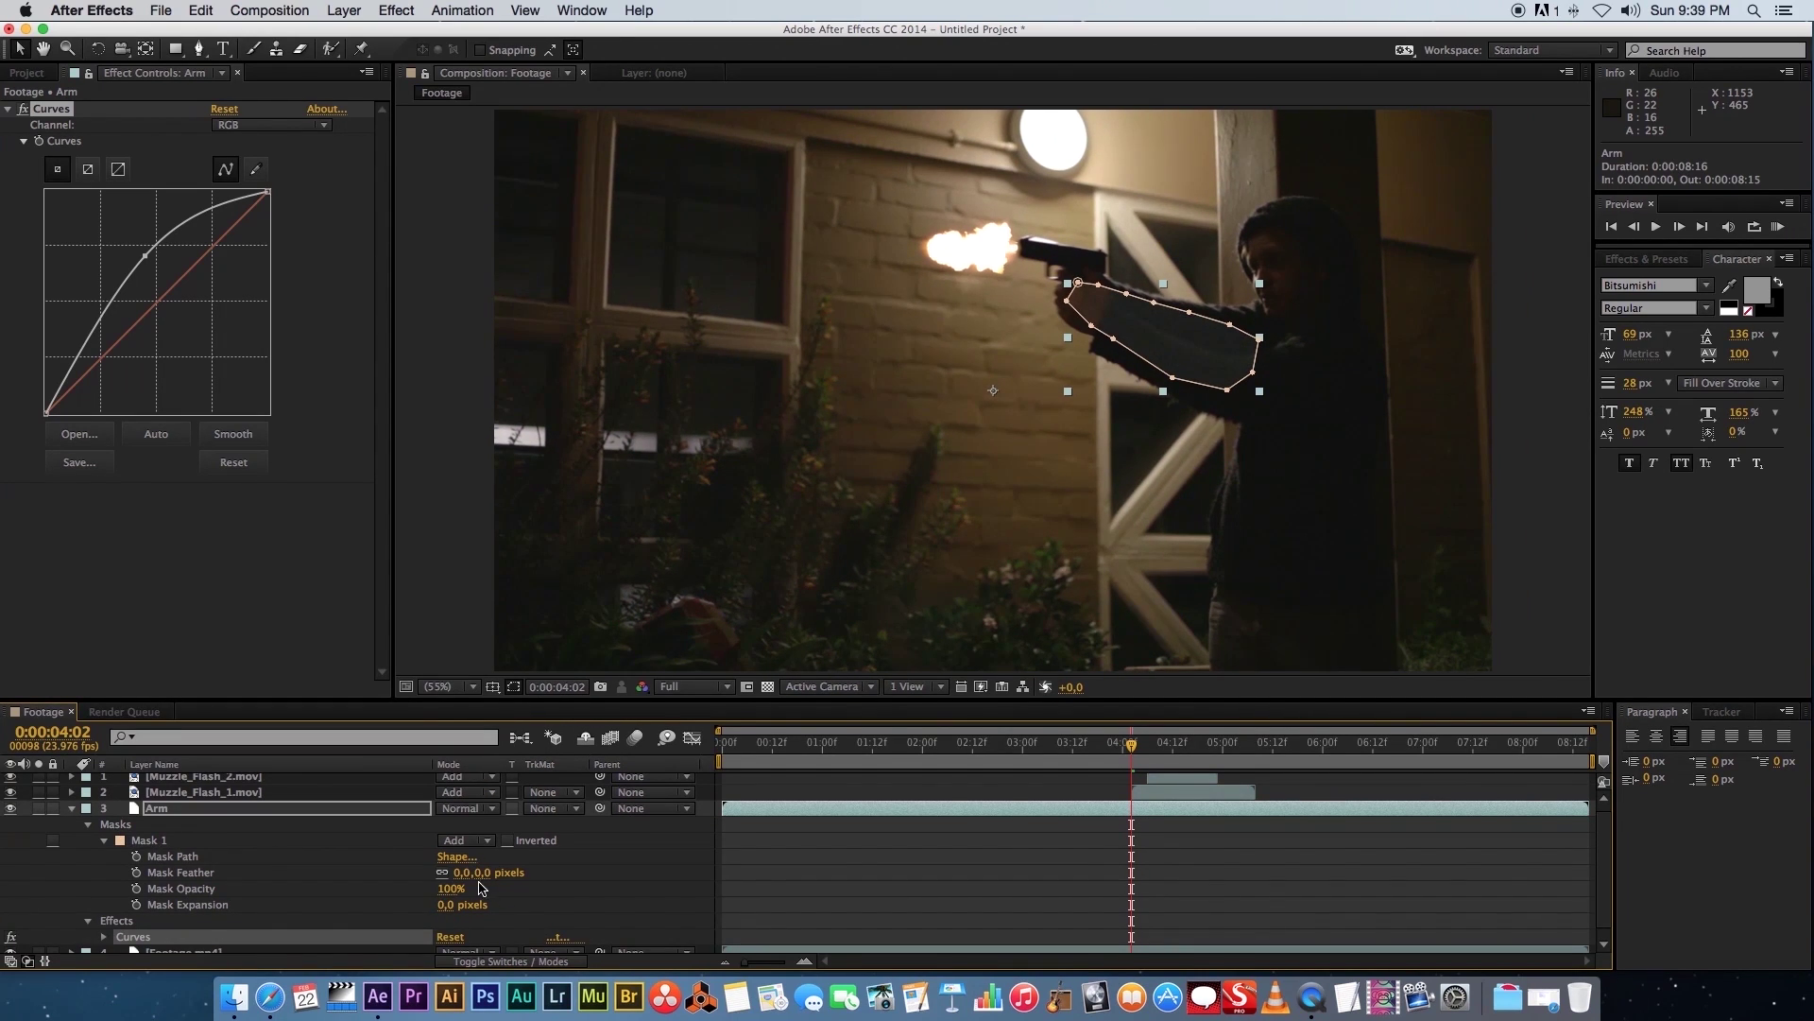
pyautogui.moveTo(460, 882); pyautogui.dragTo(569, 867)
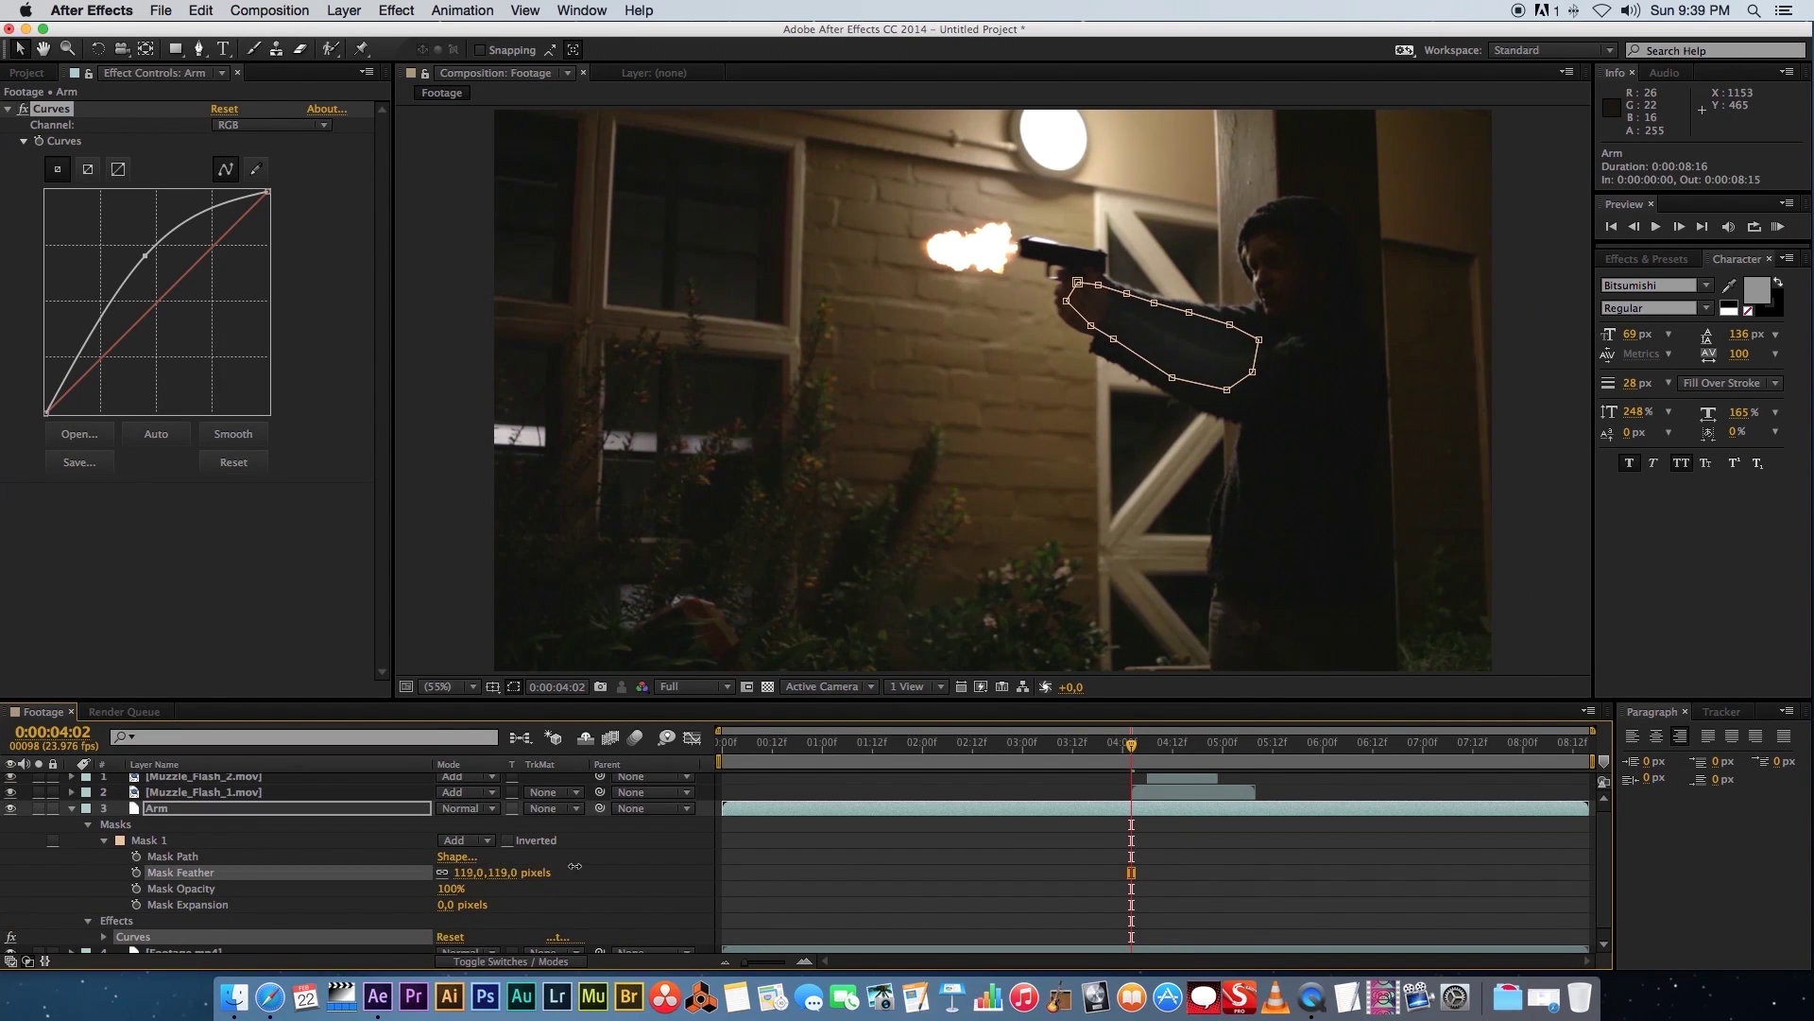
pyautogui.click(465, 872)
pyautogui.press('Return')
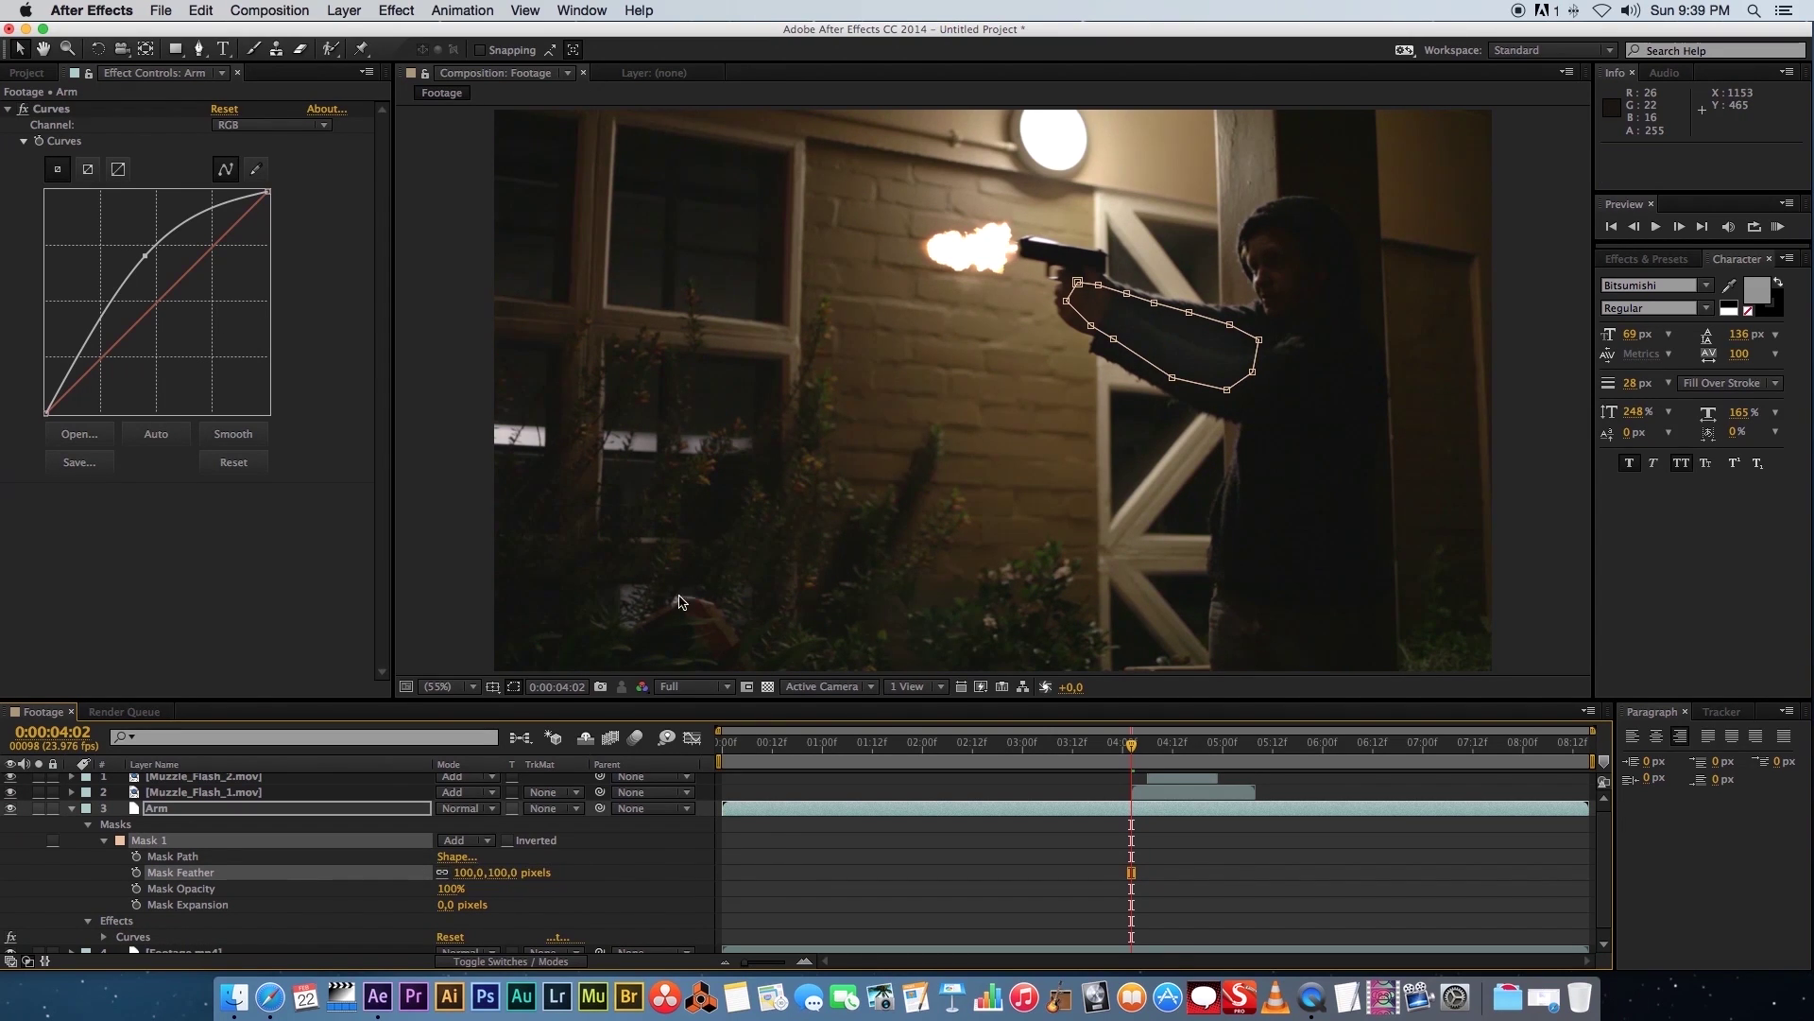
pyautogui.click(71, 809)
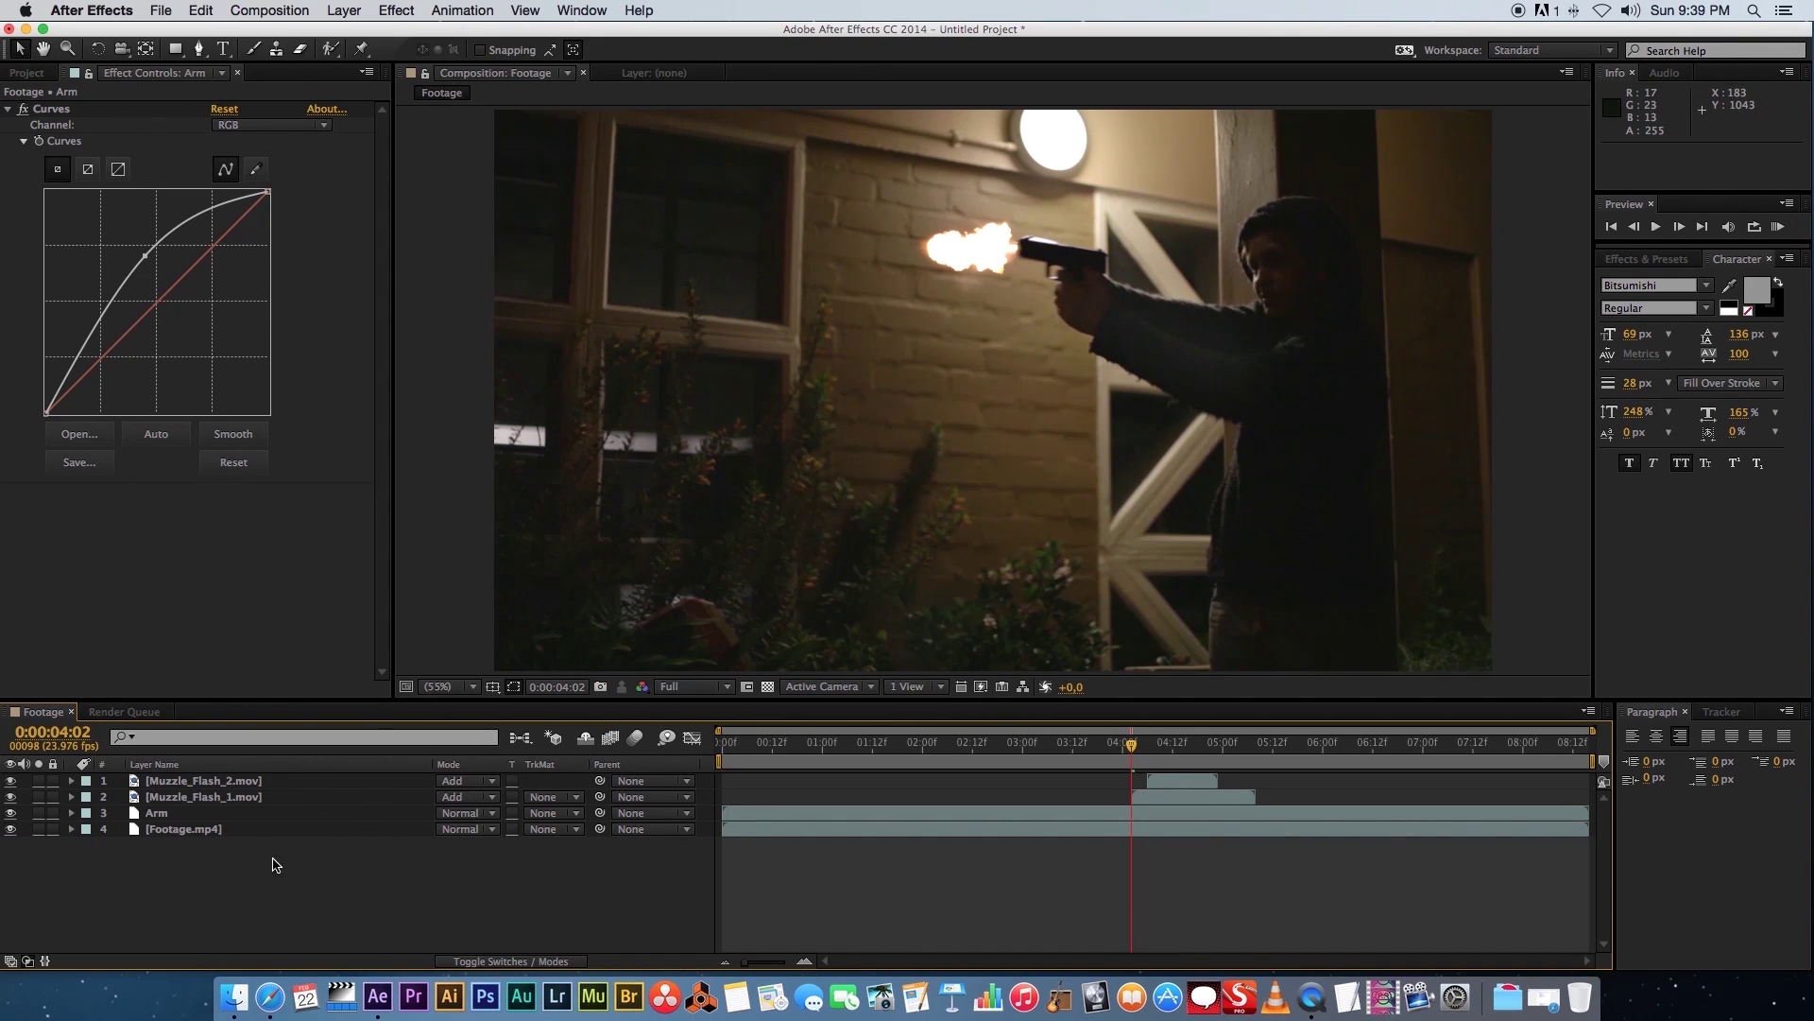
# Duplicate Footage.mp4 and name the copy Face
pyautogui.click(173, 833)
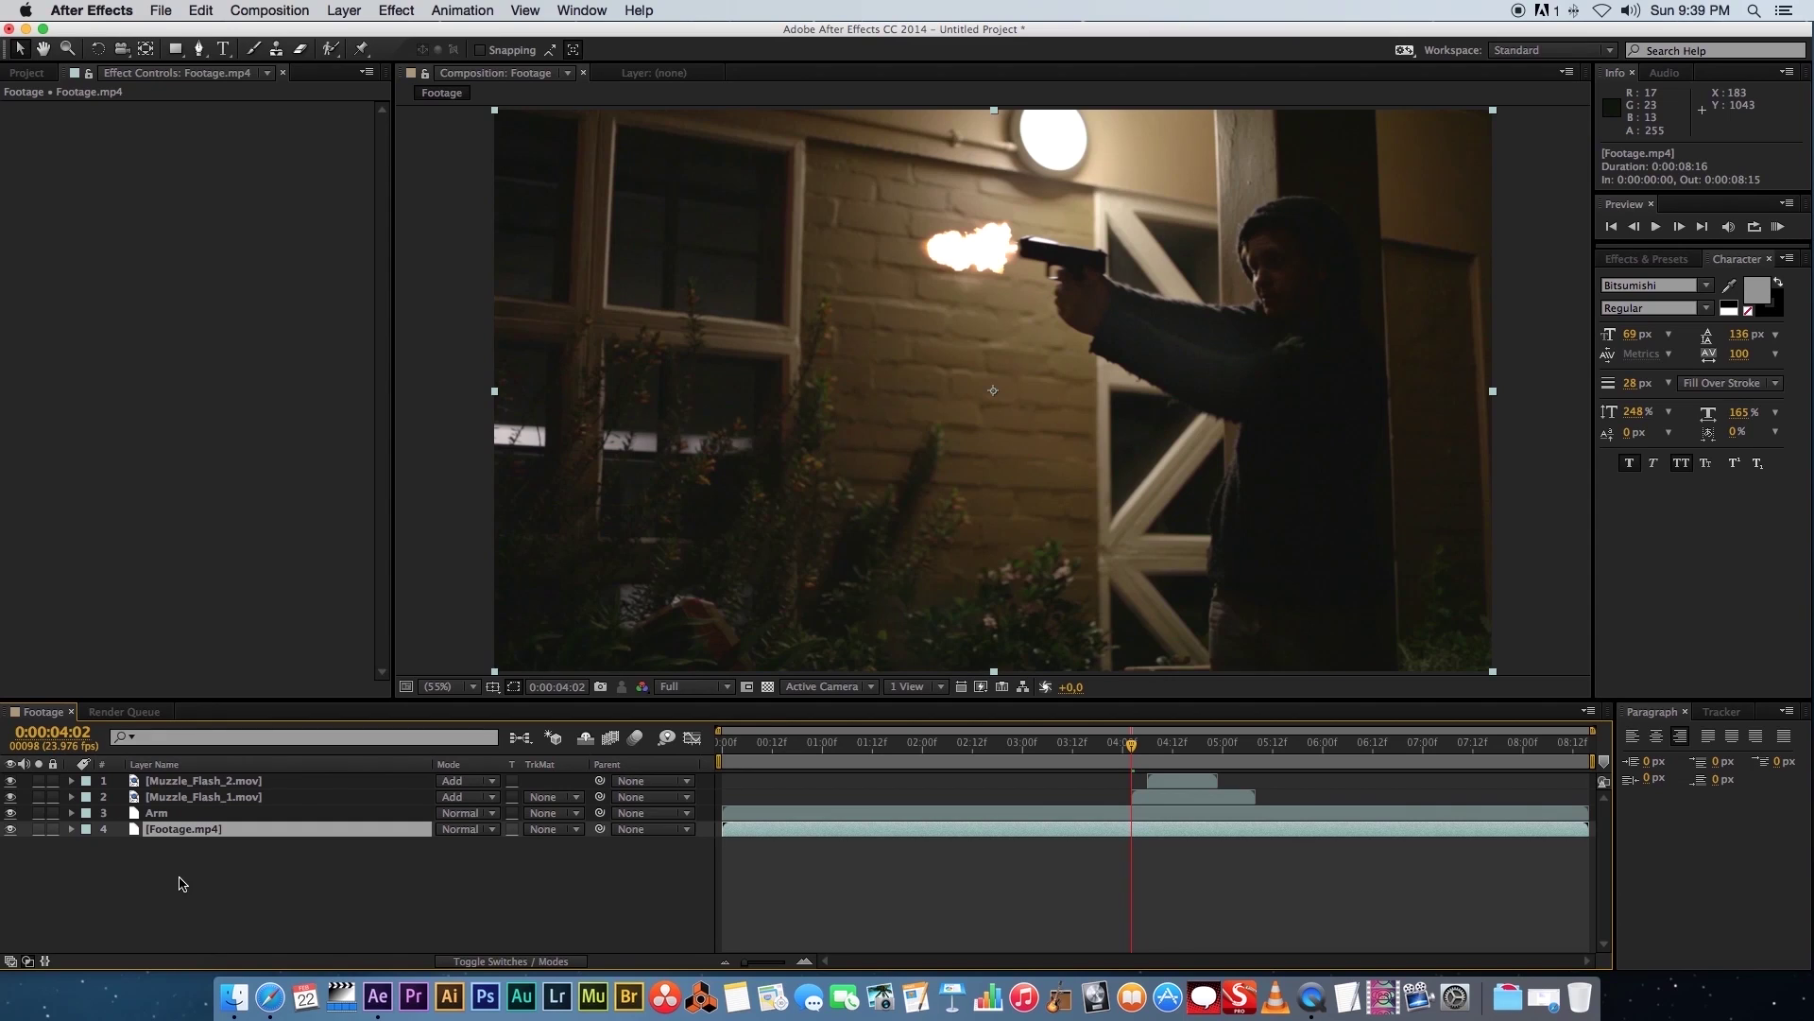
pyautogui.press('super+d')
pyautogui.press('Return')
pyautogui.write('Face')
pyautogui.press('Return')
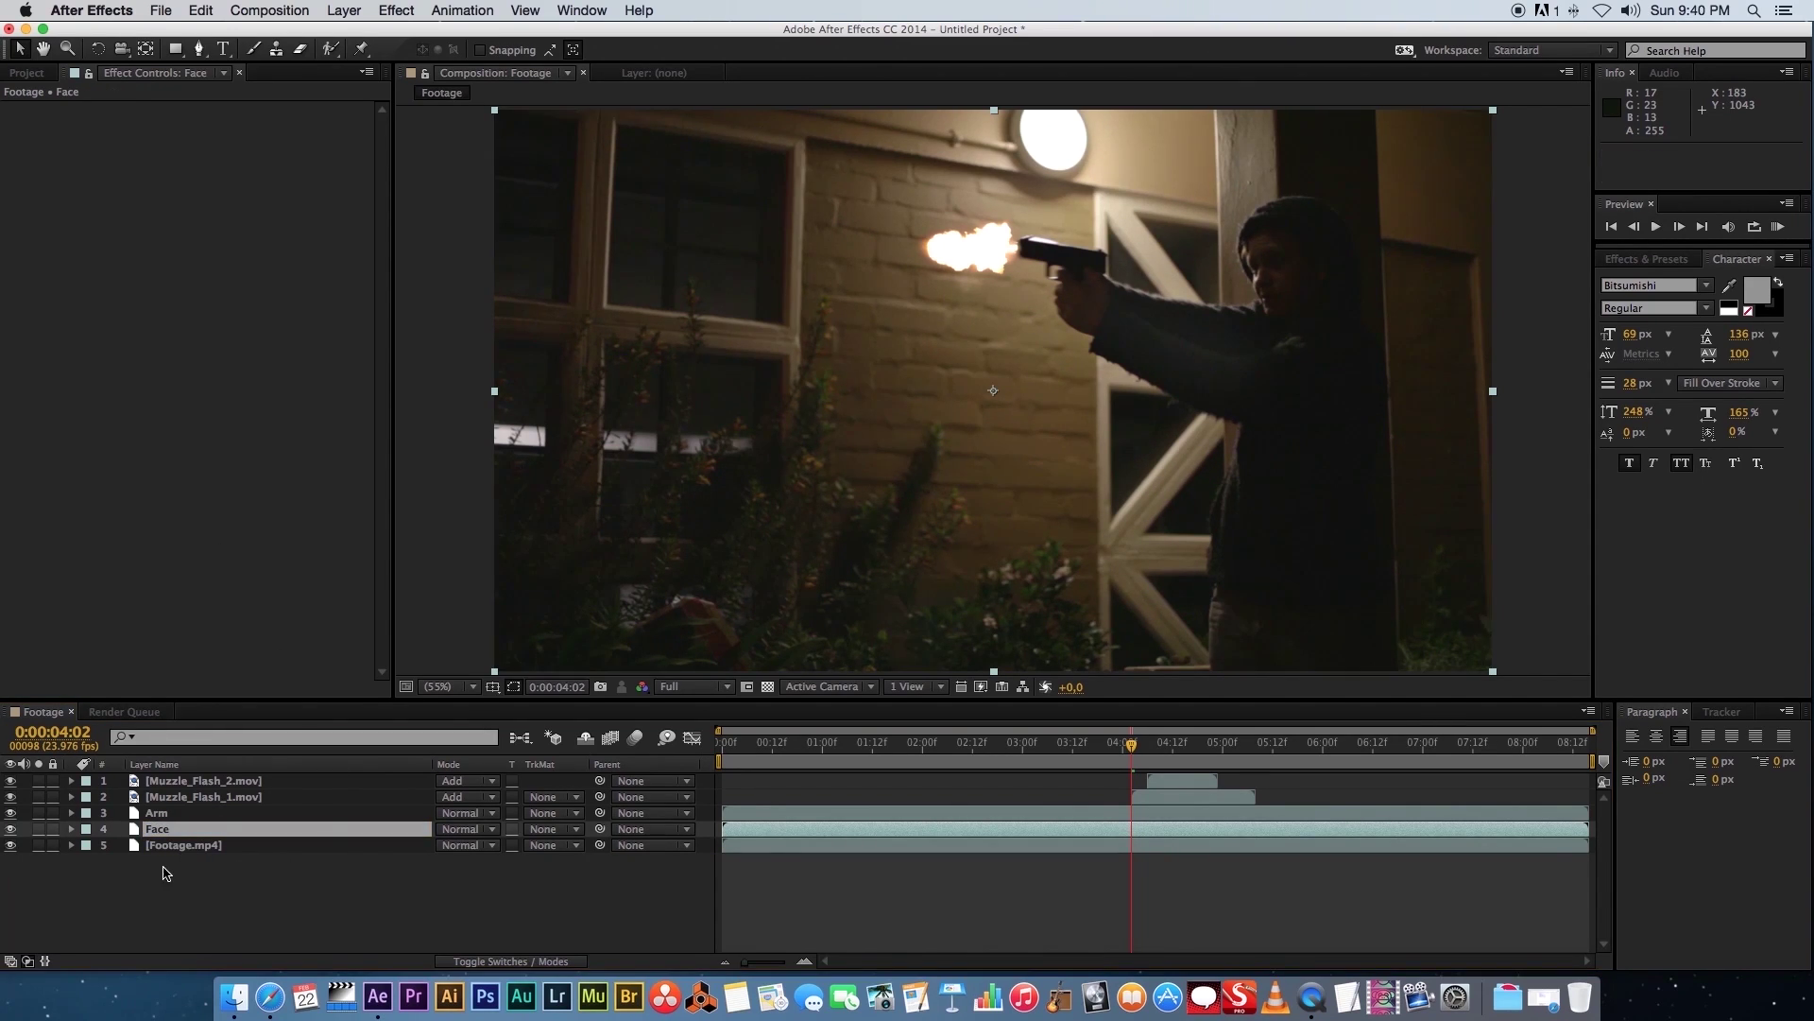
# Draw a closed Pen mask around the man's face on the Face layer
pyautogui.click(199, 48)
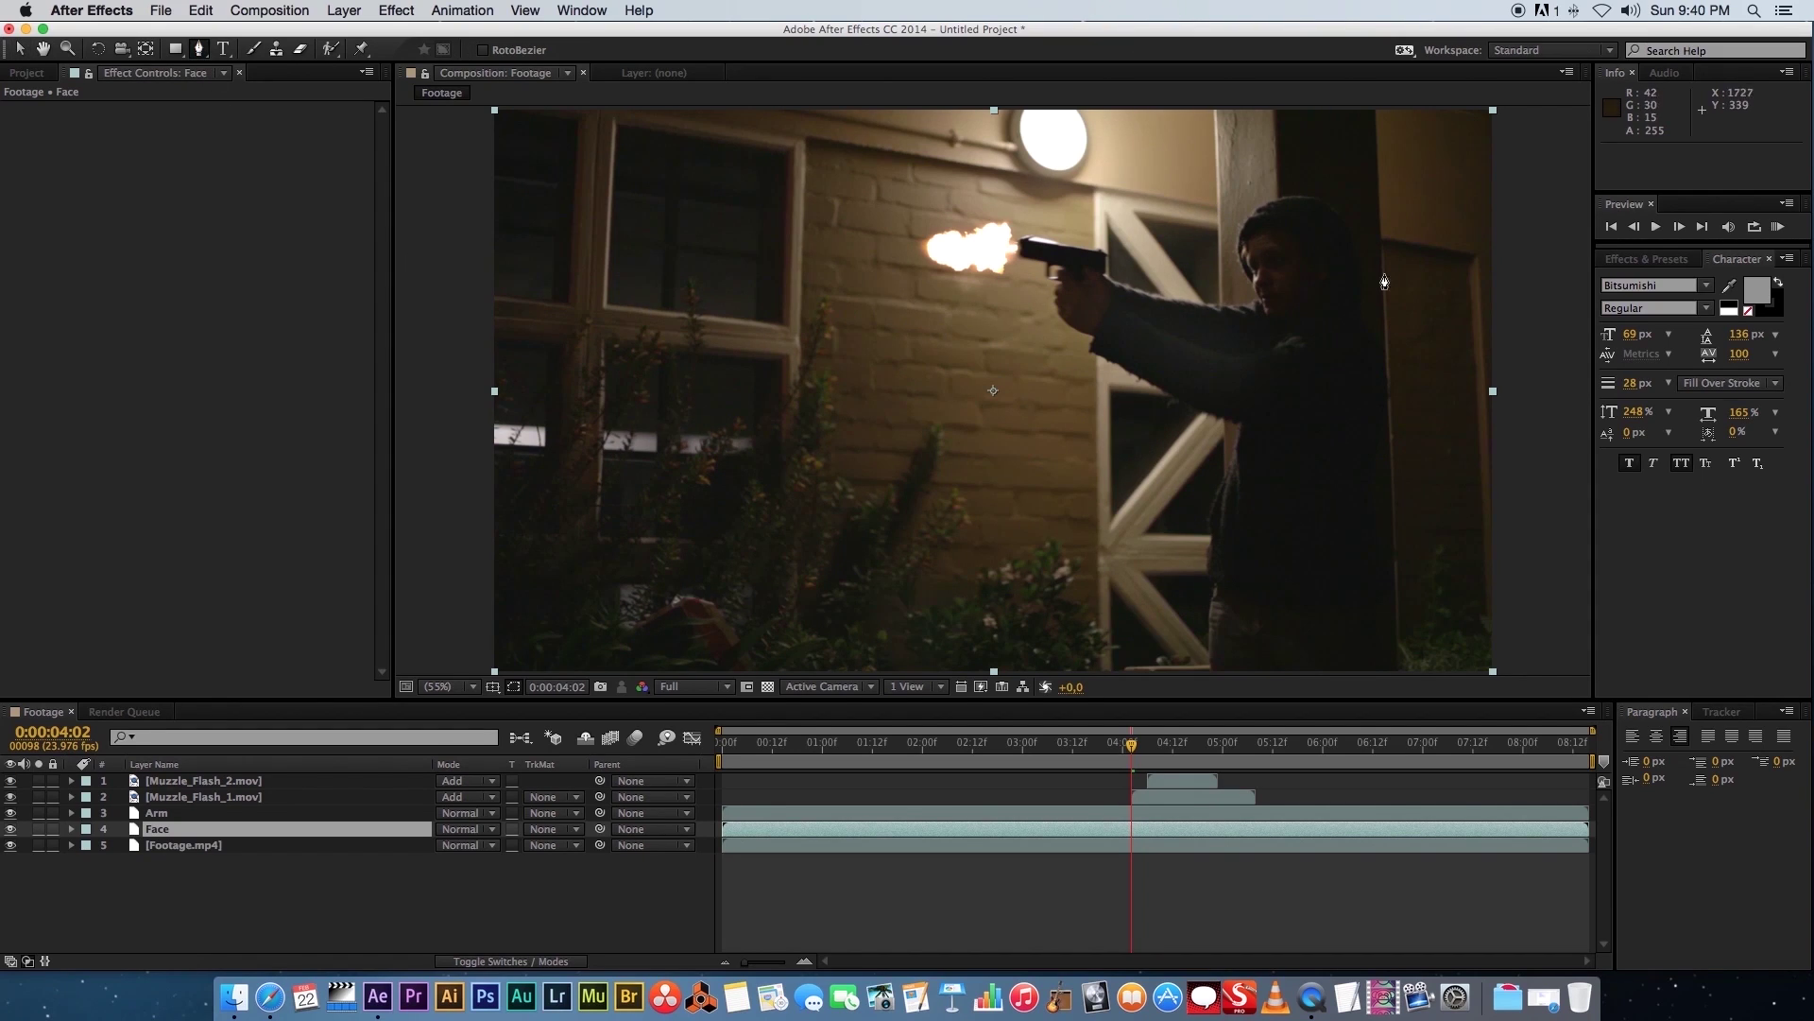
pyautogui.click(1263, 235)
pyautogui.click(1245, 248)
pyautogui.click(1254, 281)
pyautogui.click(1290, 290)
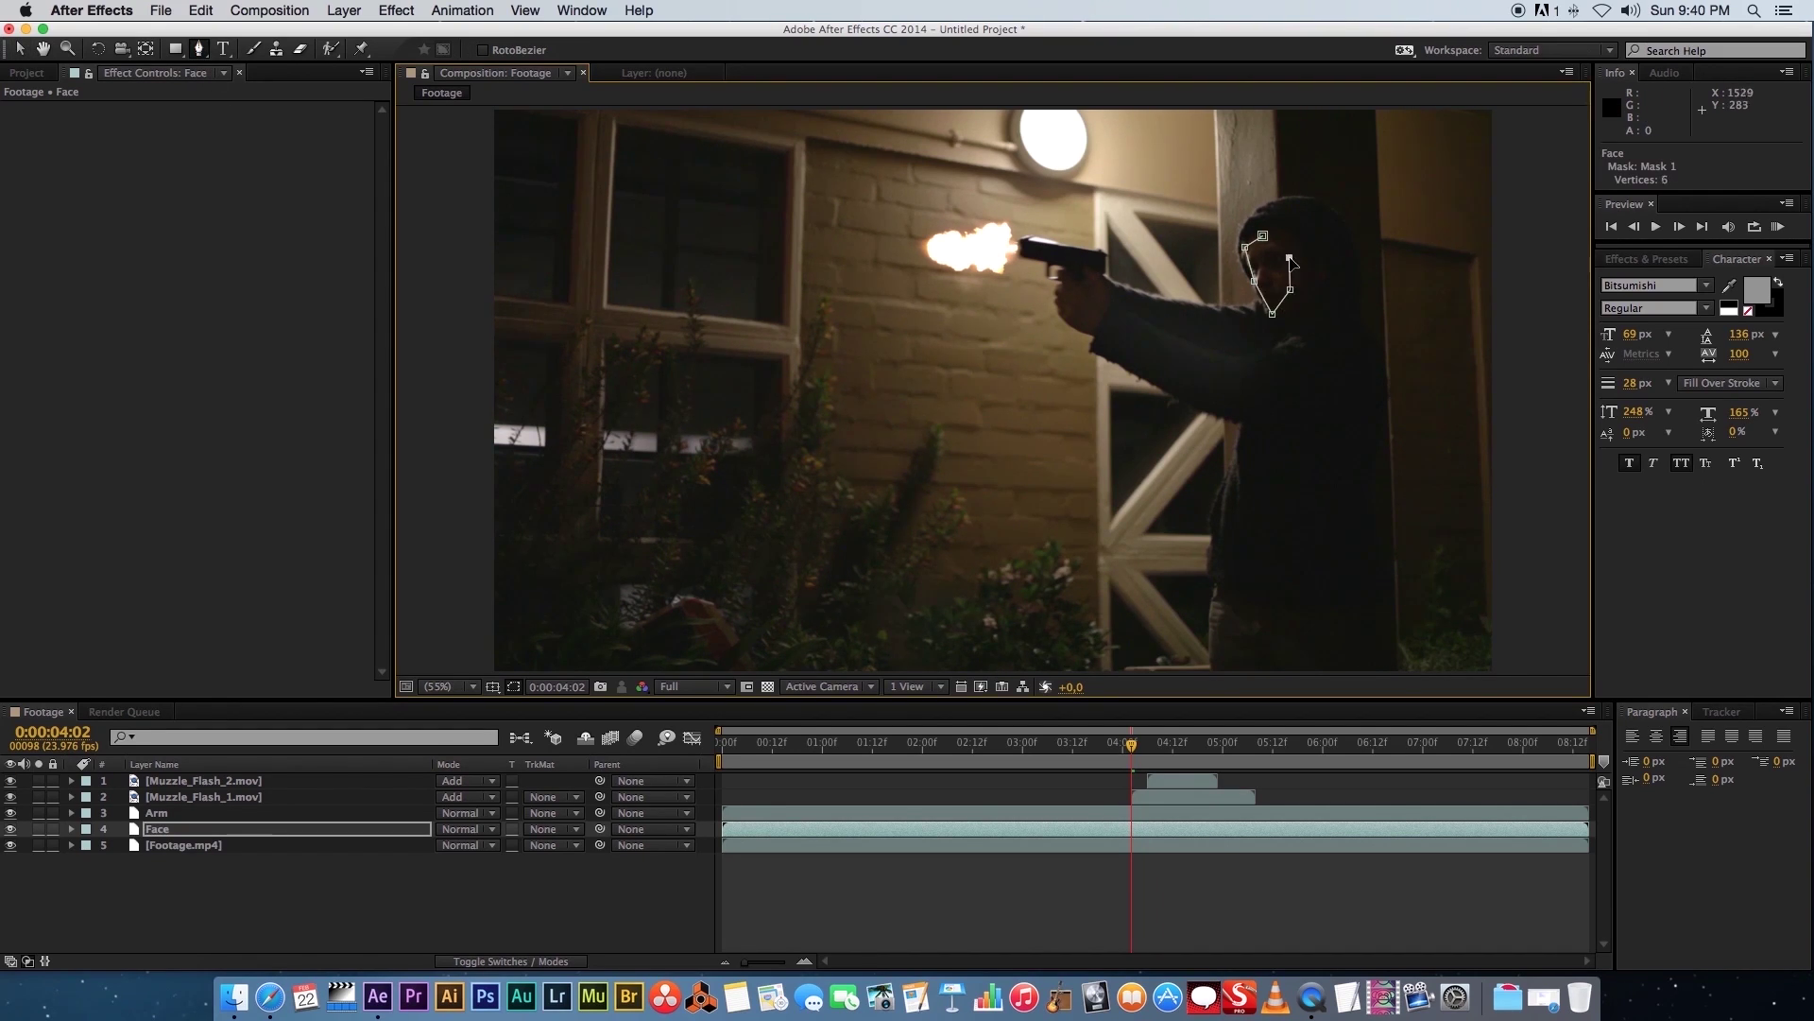
pyautogui.click(1262, 235)
# Copy the Arm layer's Curves effect and paste it onto the Face layer
pyautogui.click(194, 812)
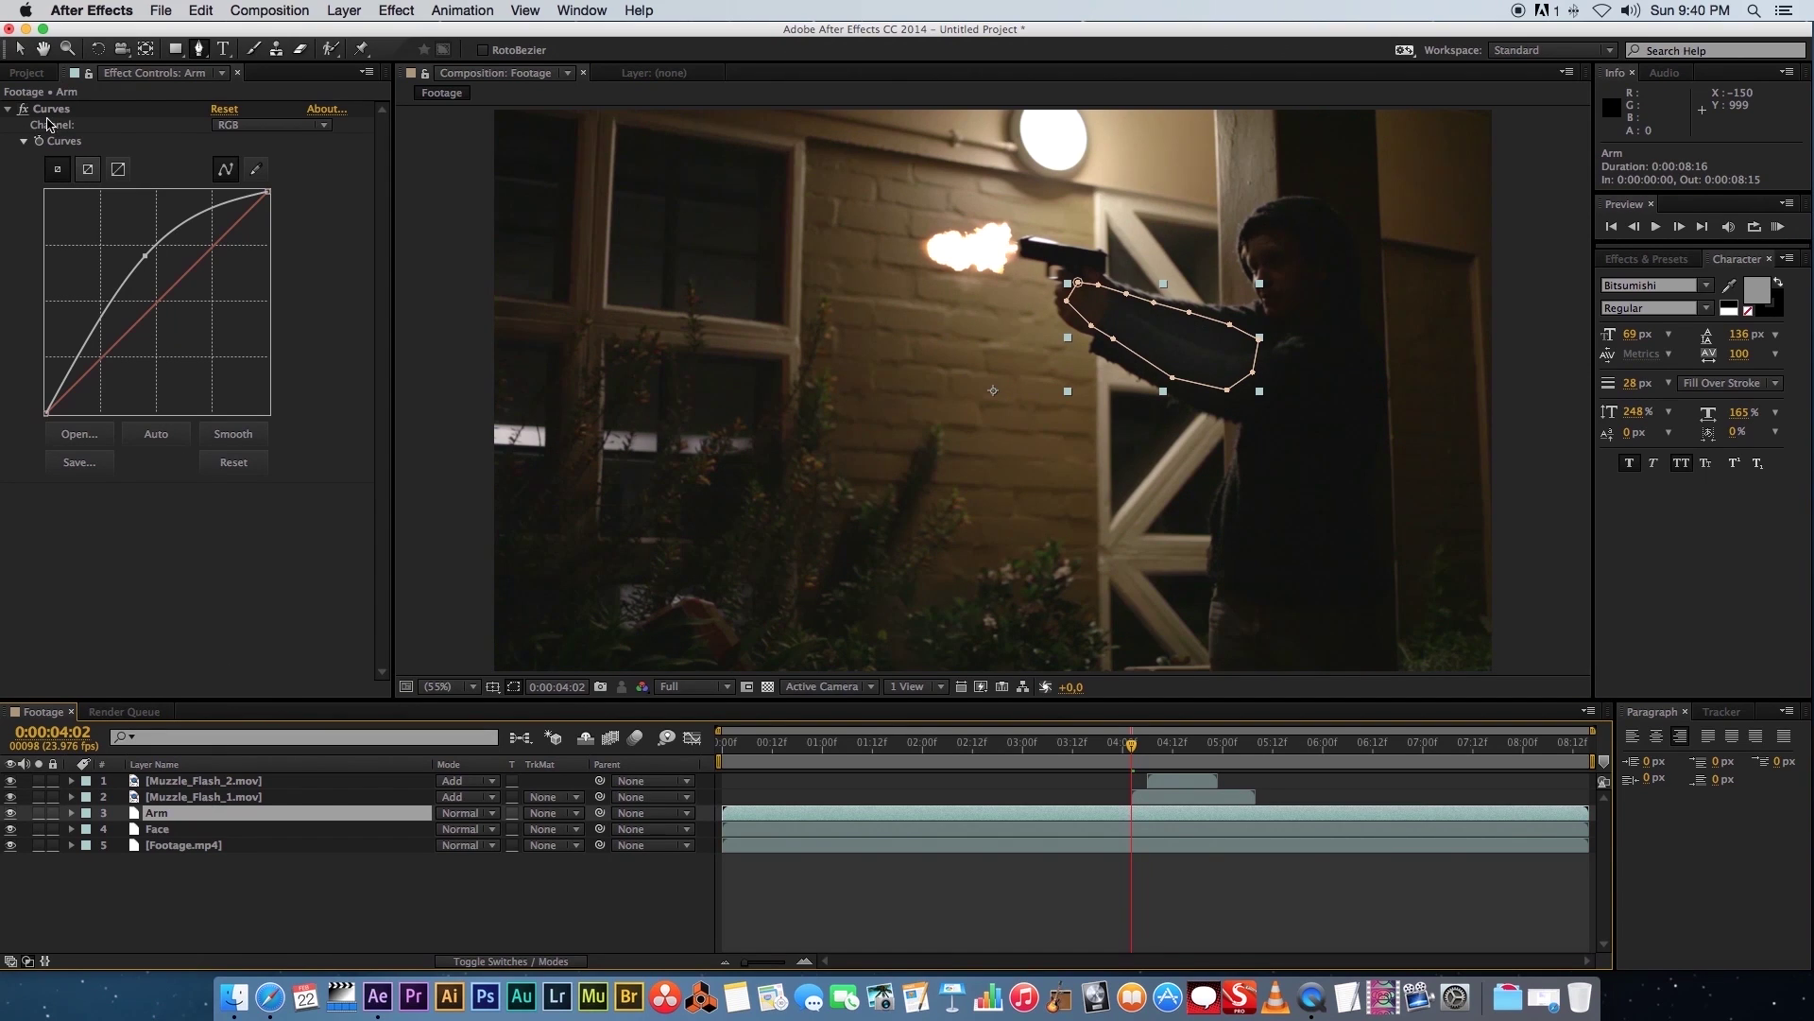
pyautogui.click(52, 110)
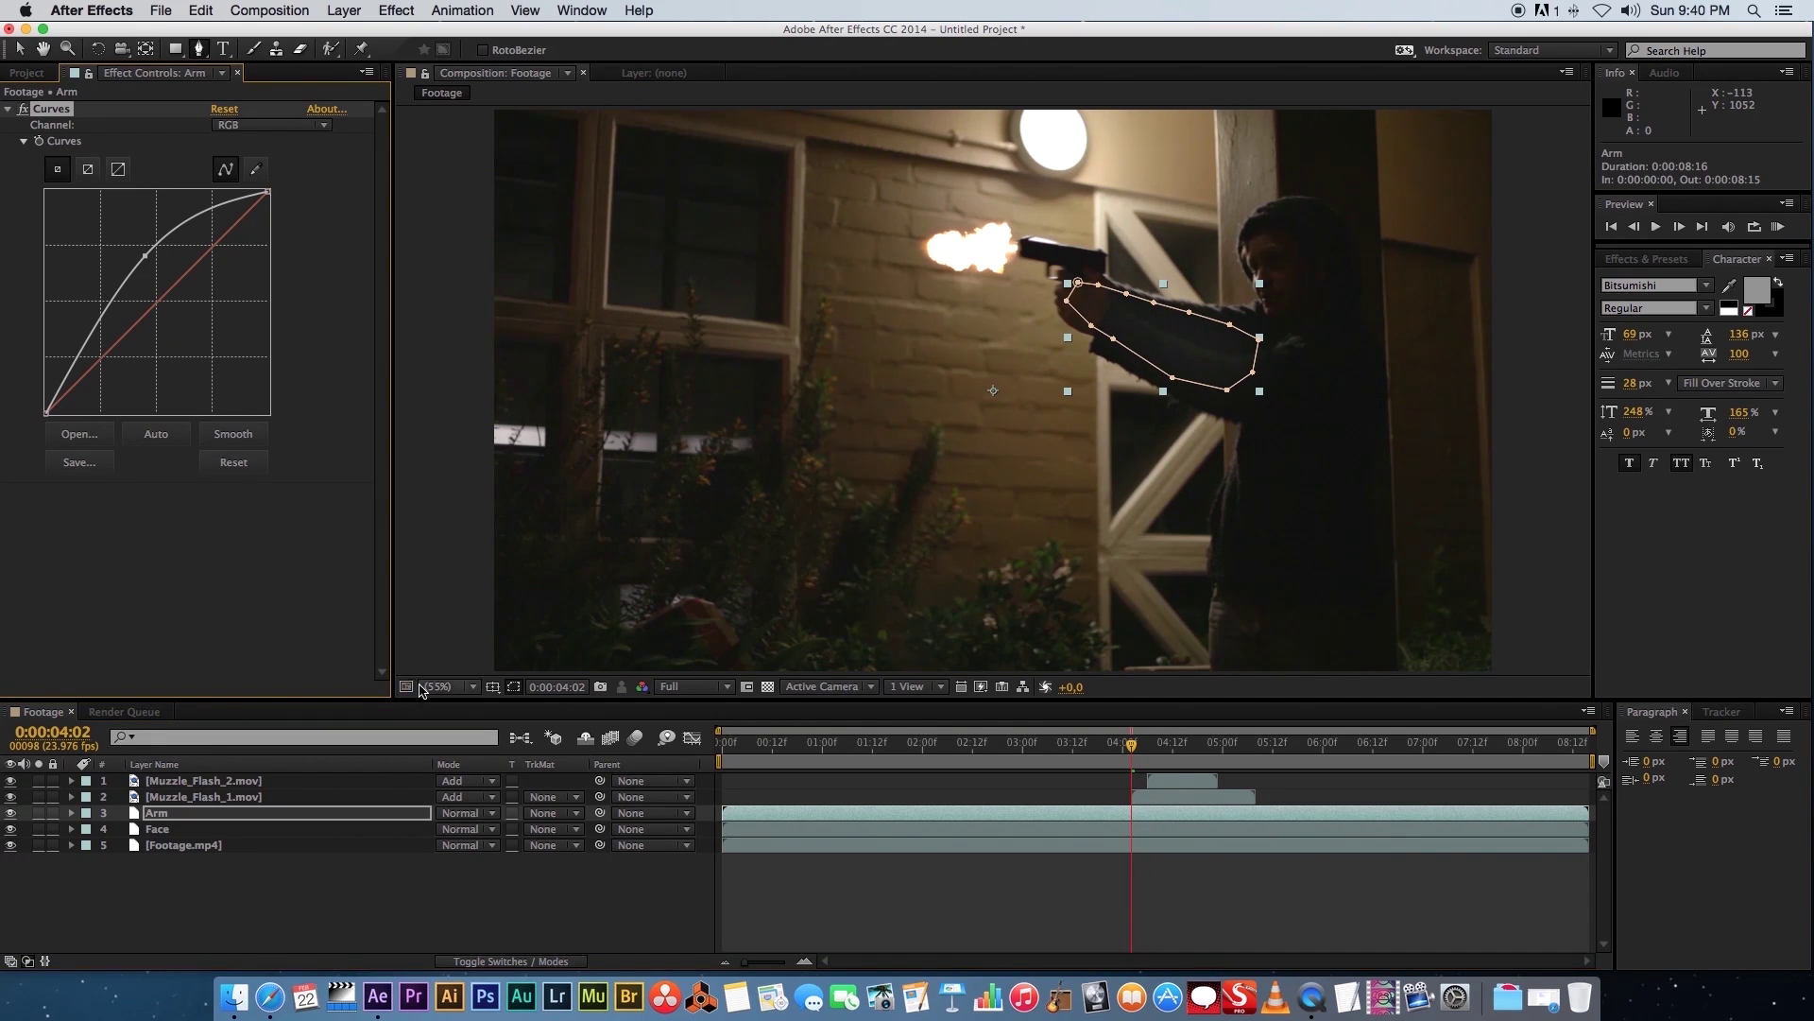
pyautogui.click(172, 830)
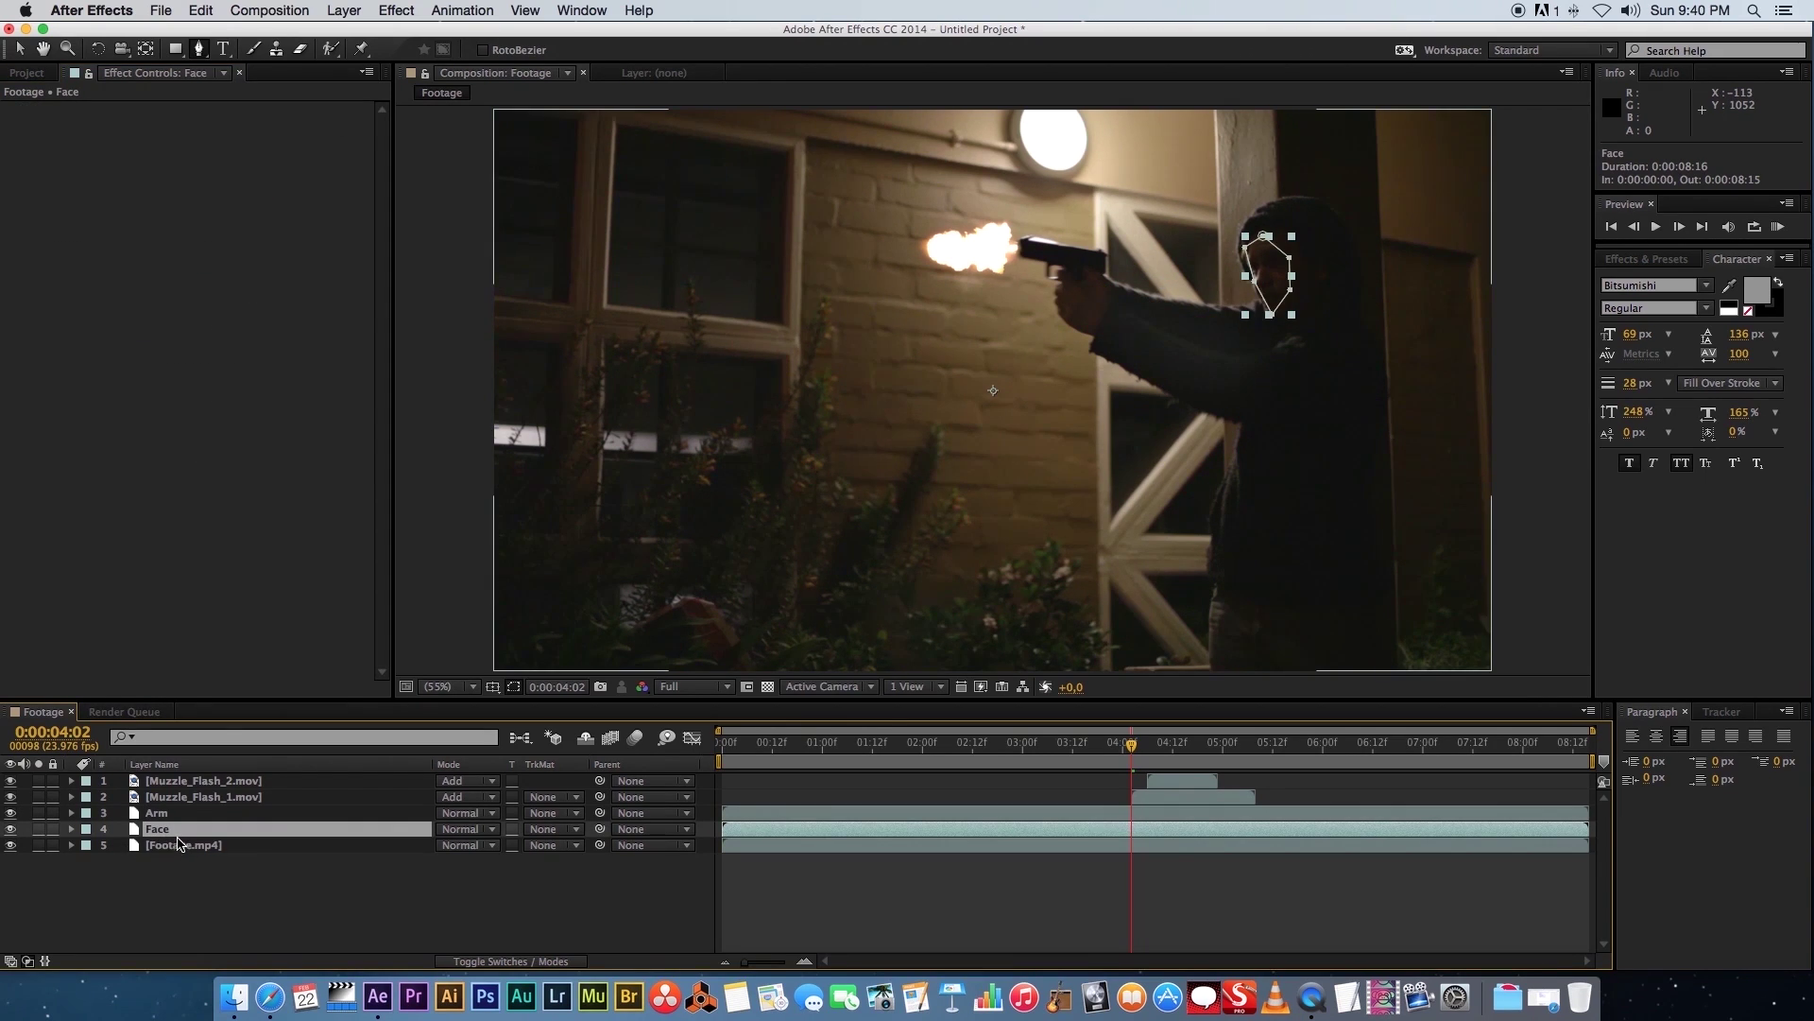
pyautogui.press('super+v')
pyautogui.click(288, 892)
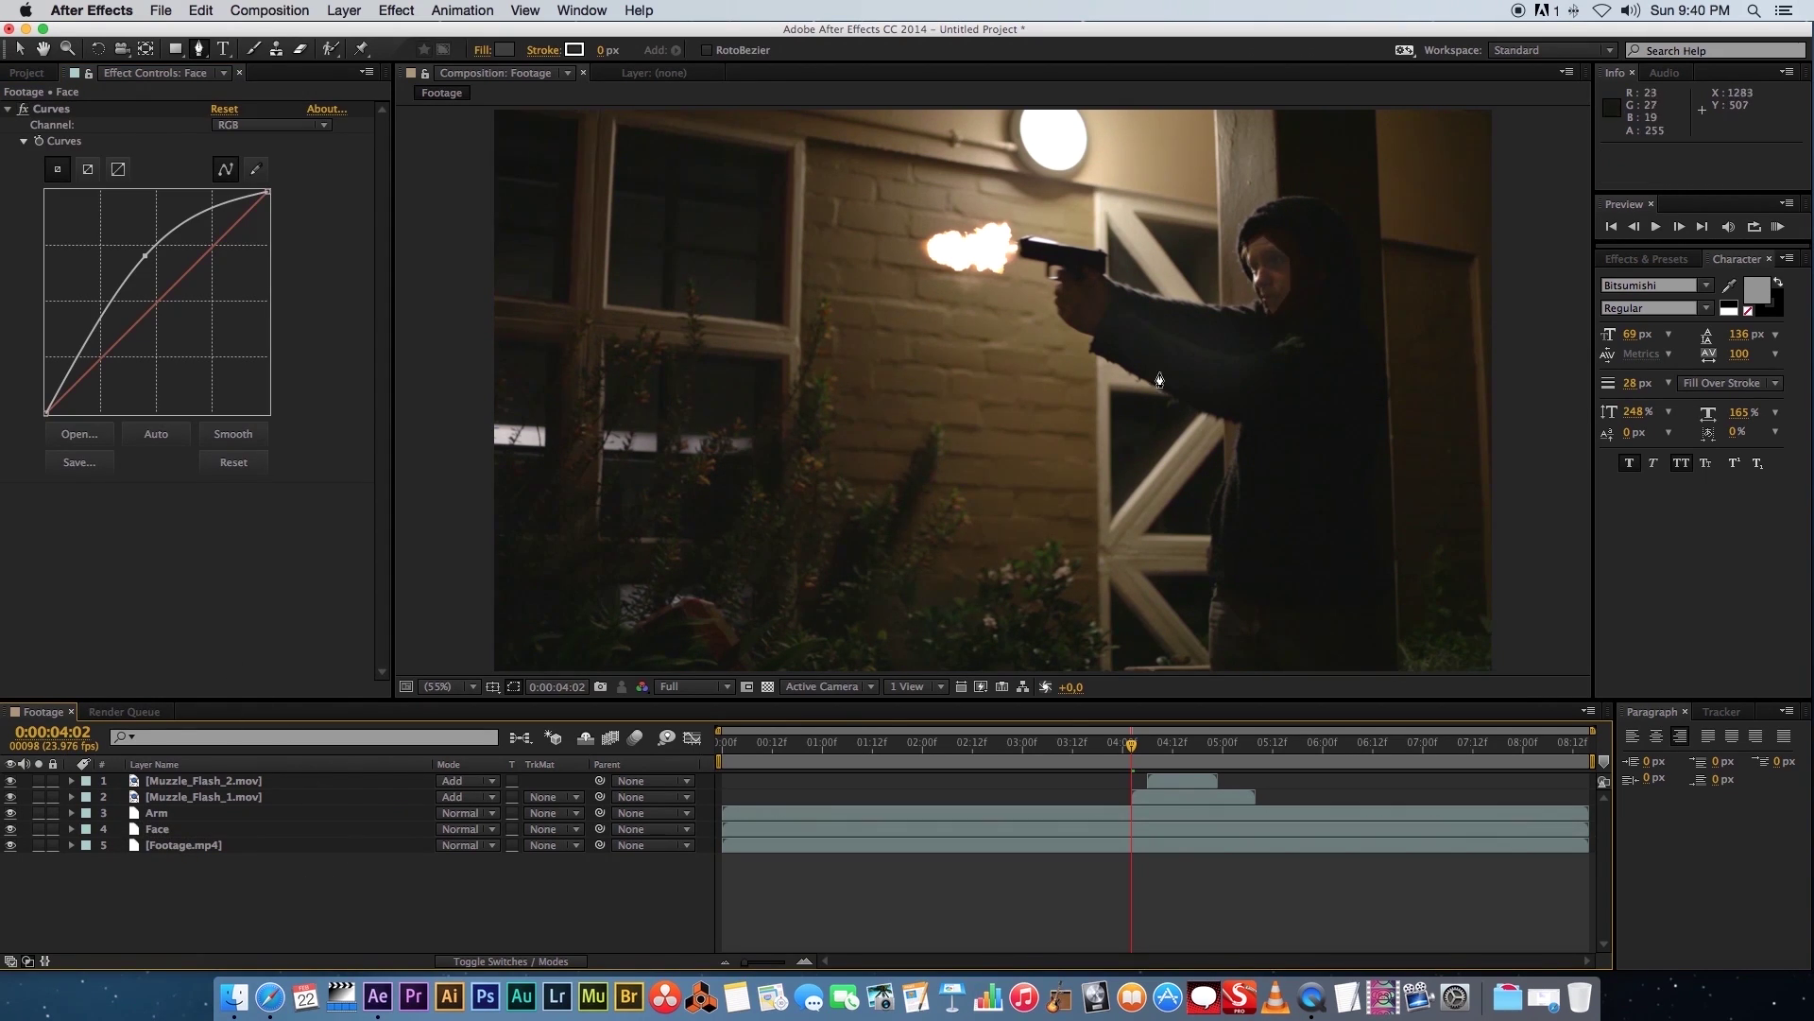
# Give the Face mask a 100-pixel feather
pyautogui.click(163, 830)
pyautogui.click(163, 830)
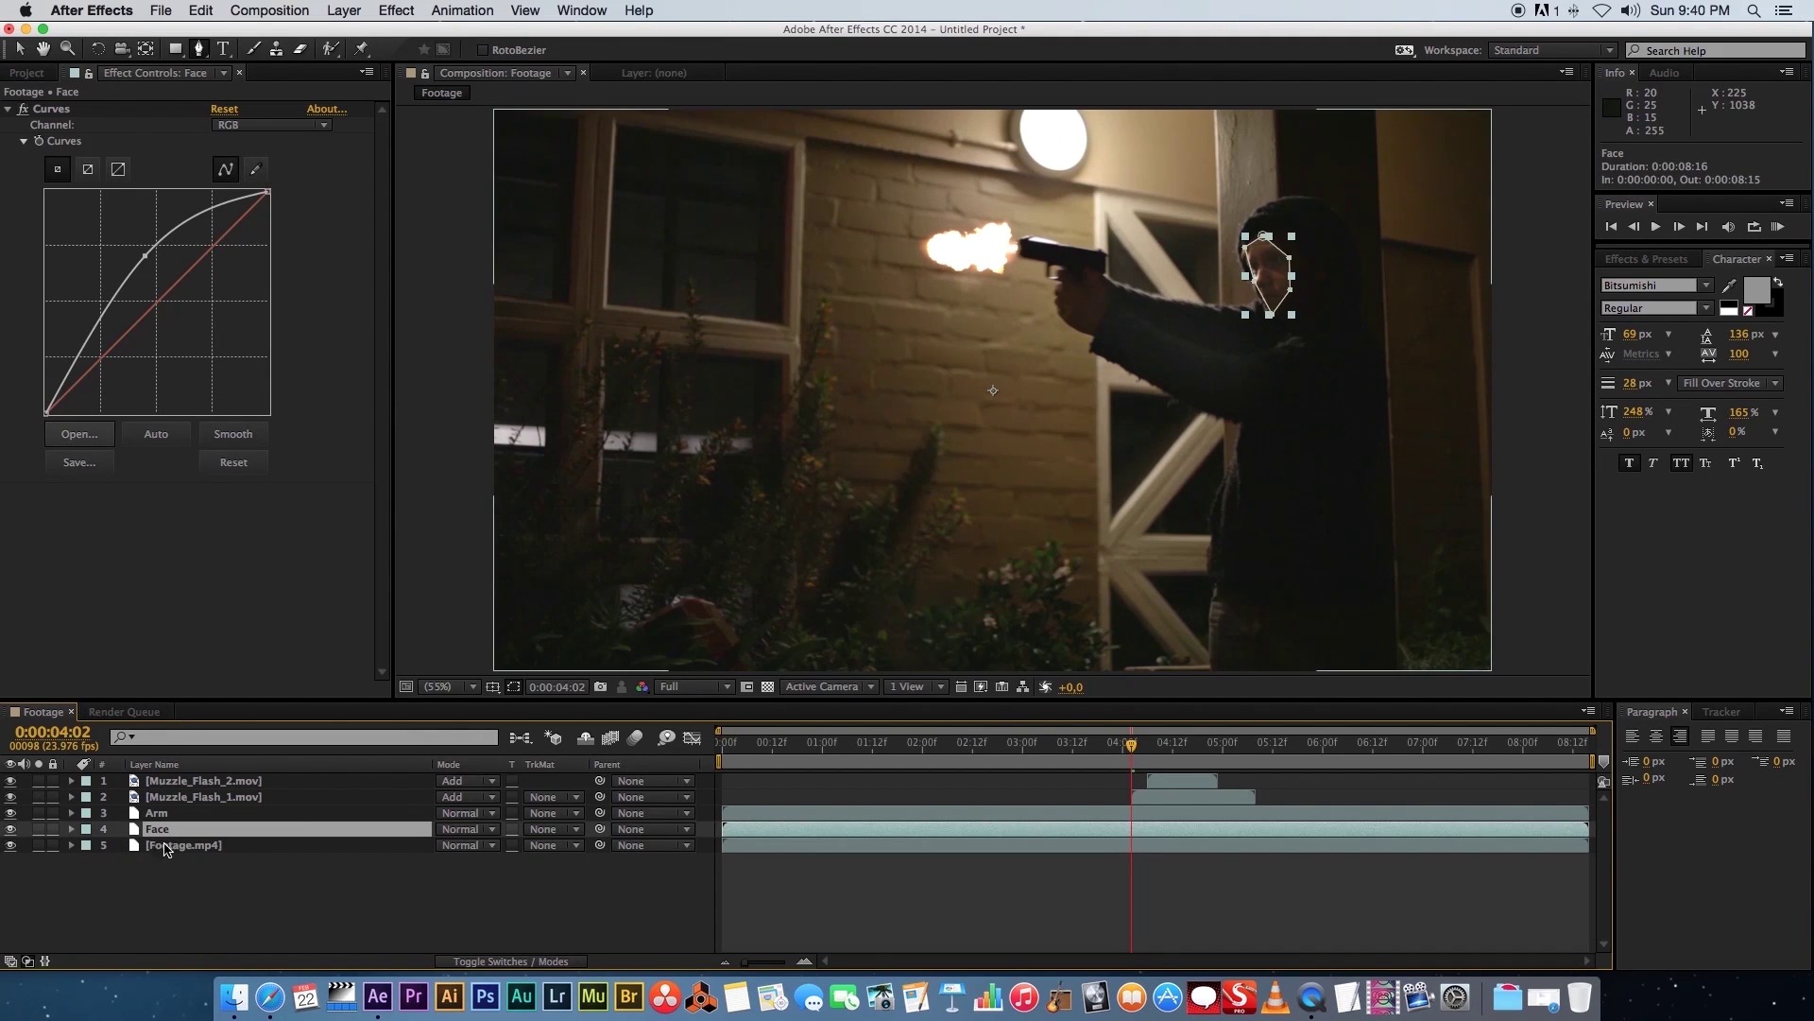
pyautogui.press('m')
pyautogui.press('m')
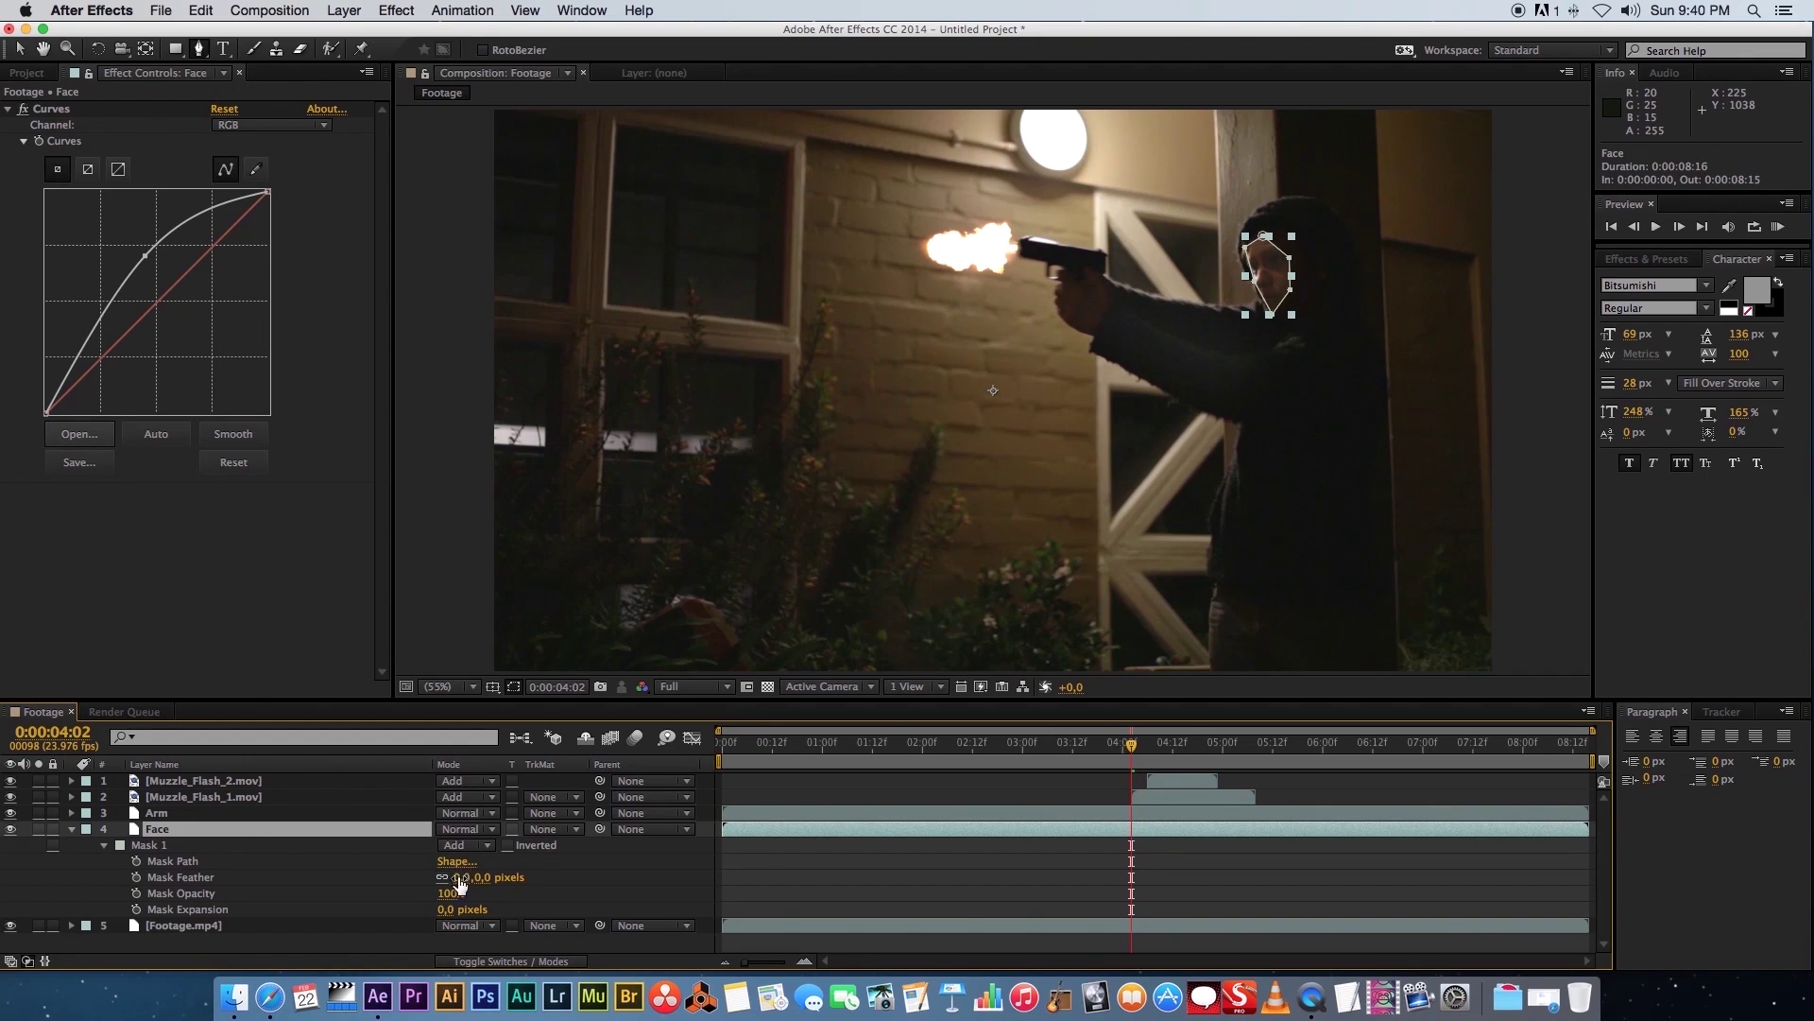
pyautogui.write('100')
pyautogui.press('Return')
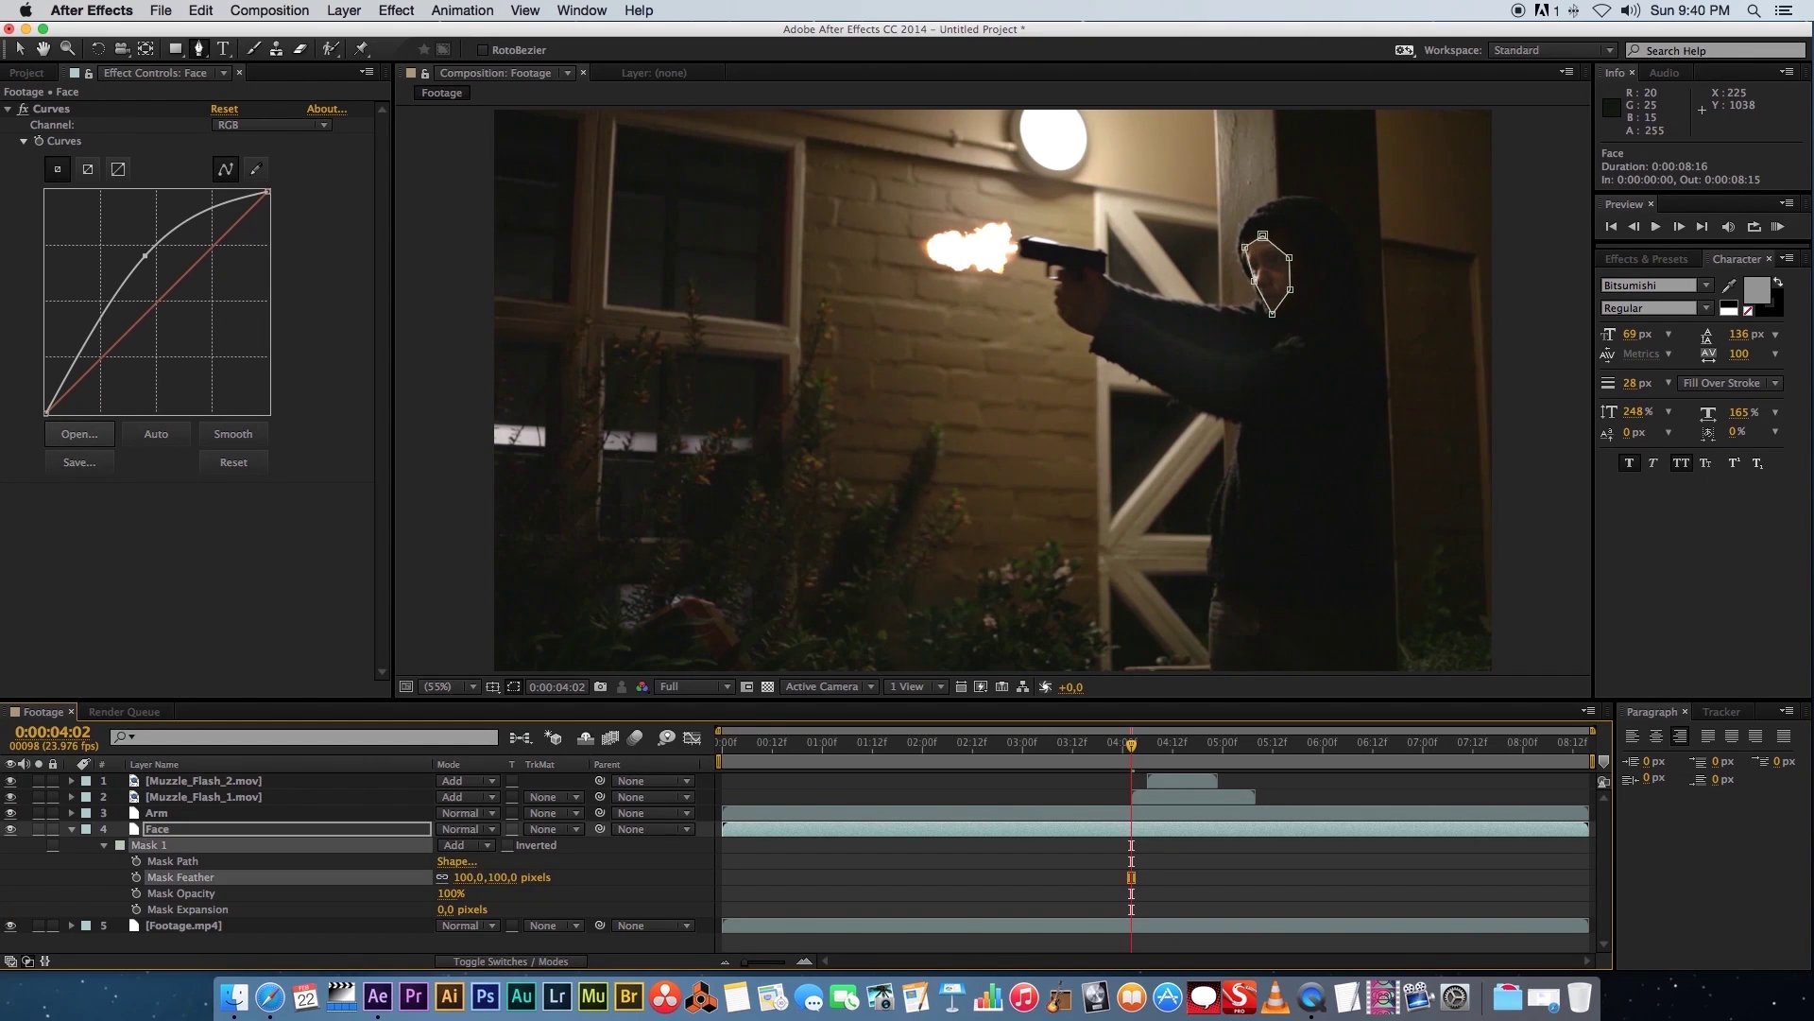
pyautogui.click(365, 955)
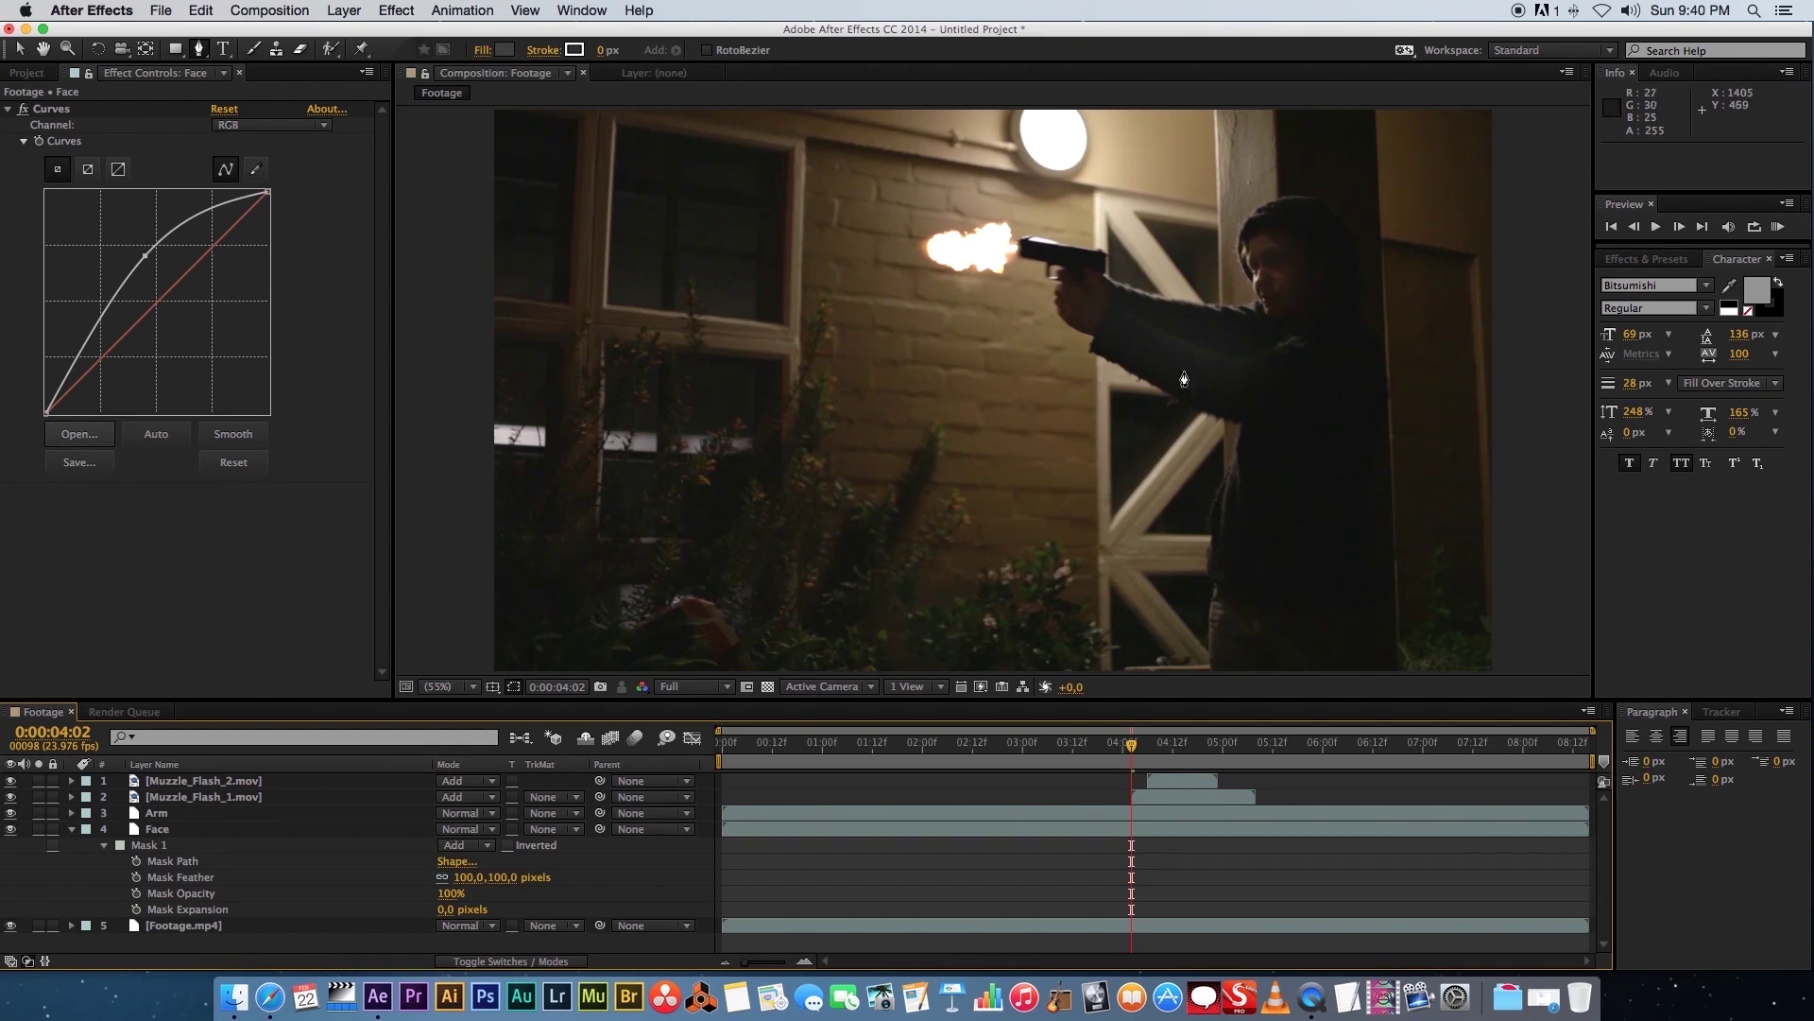
pyautogui.click(72, 830)
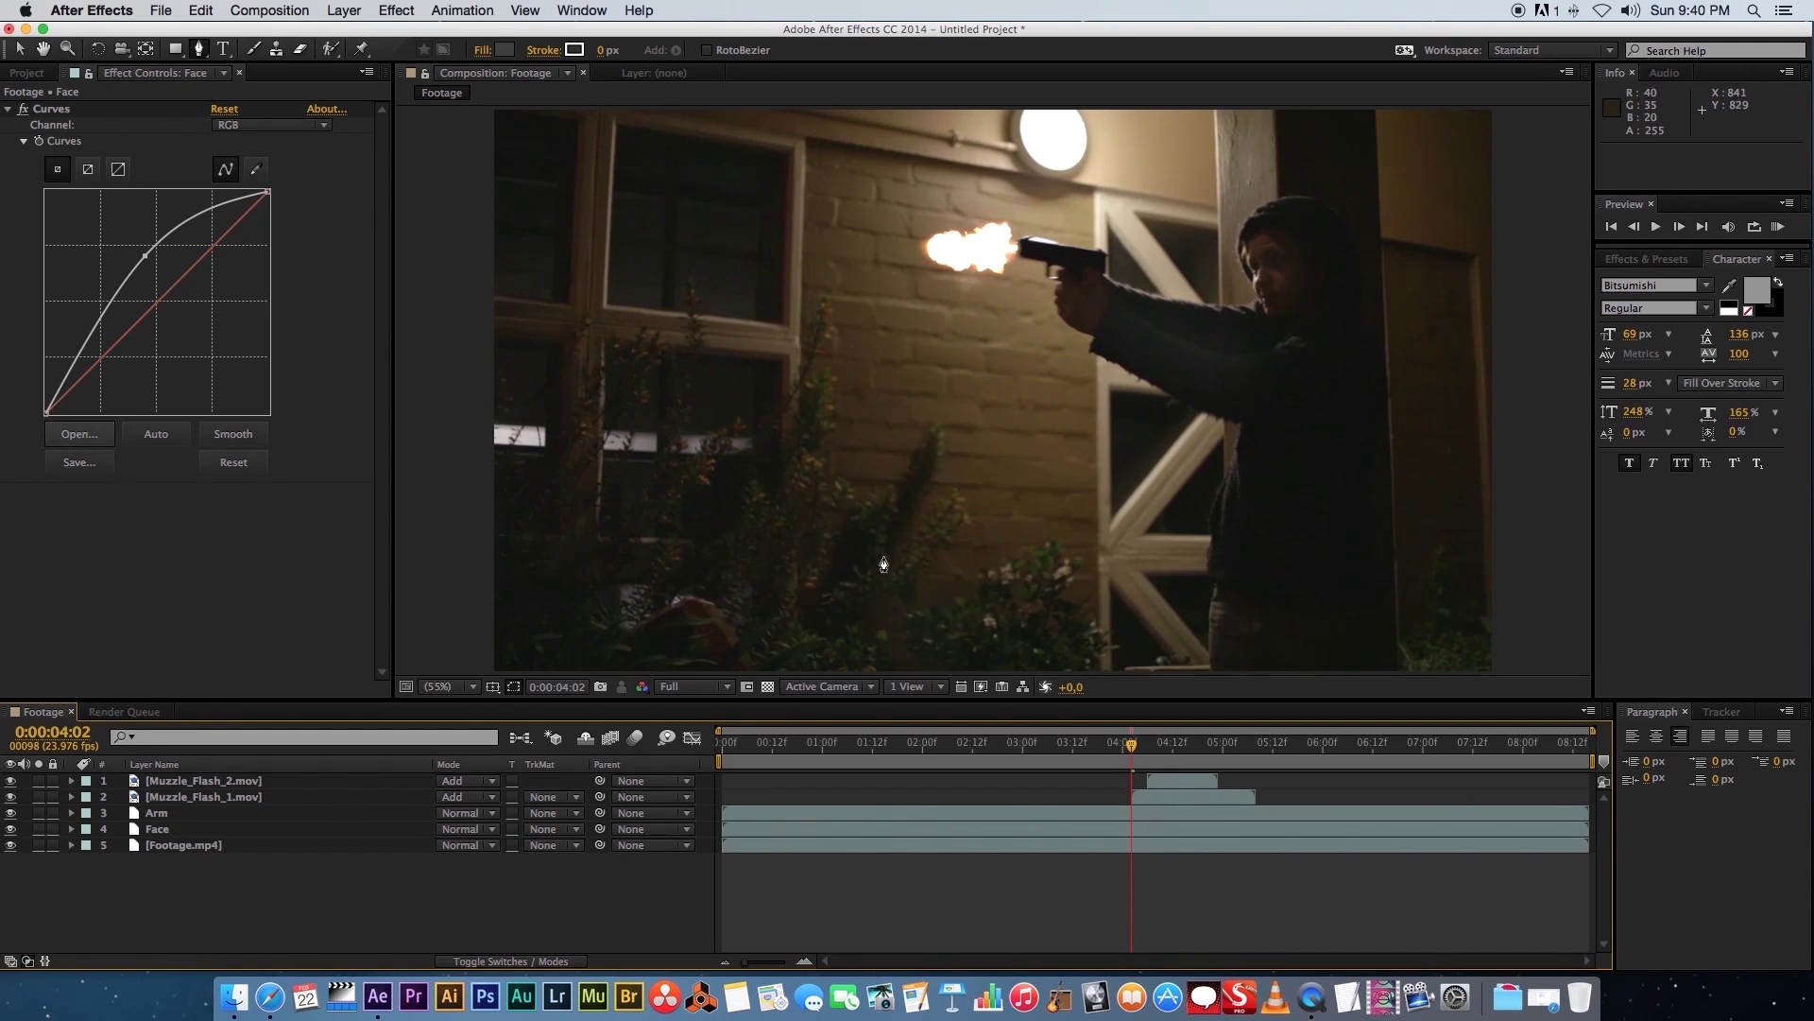
pyautogui.click(189, 846)
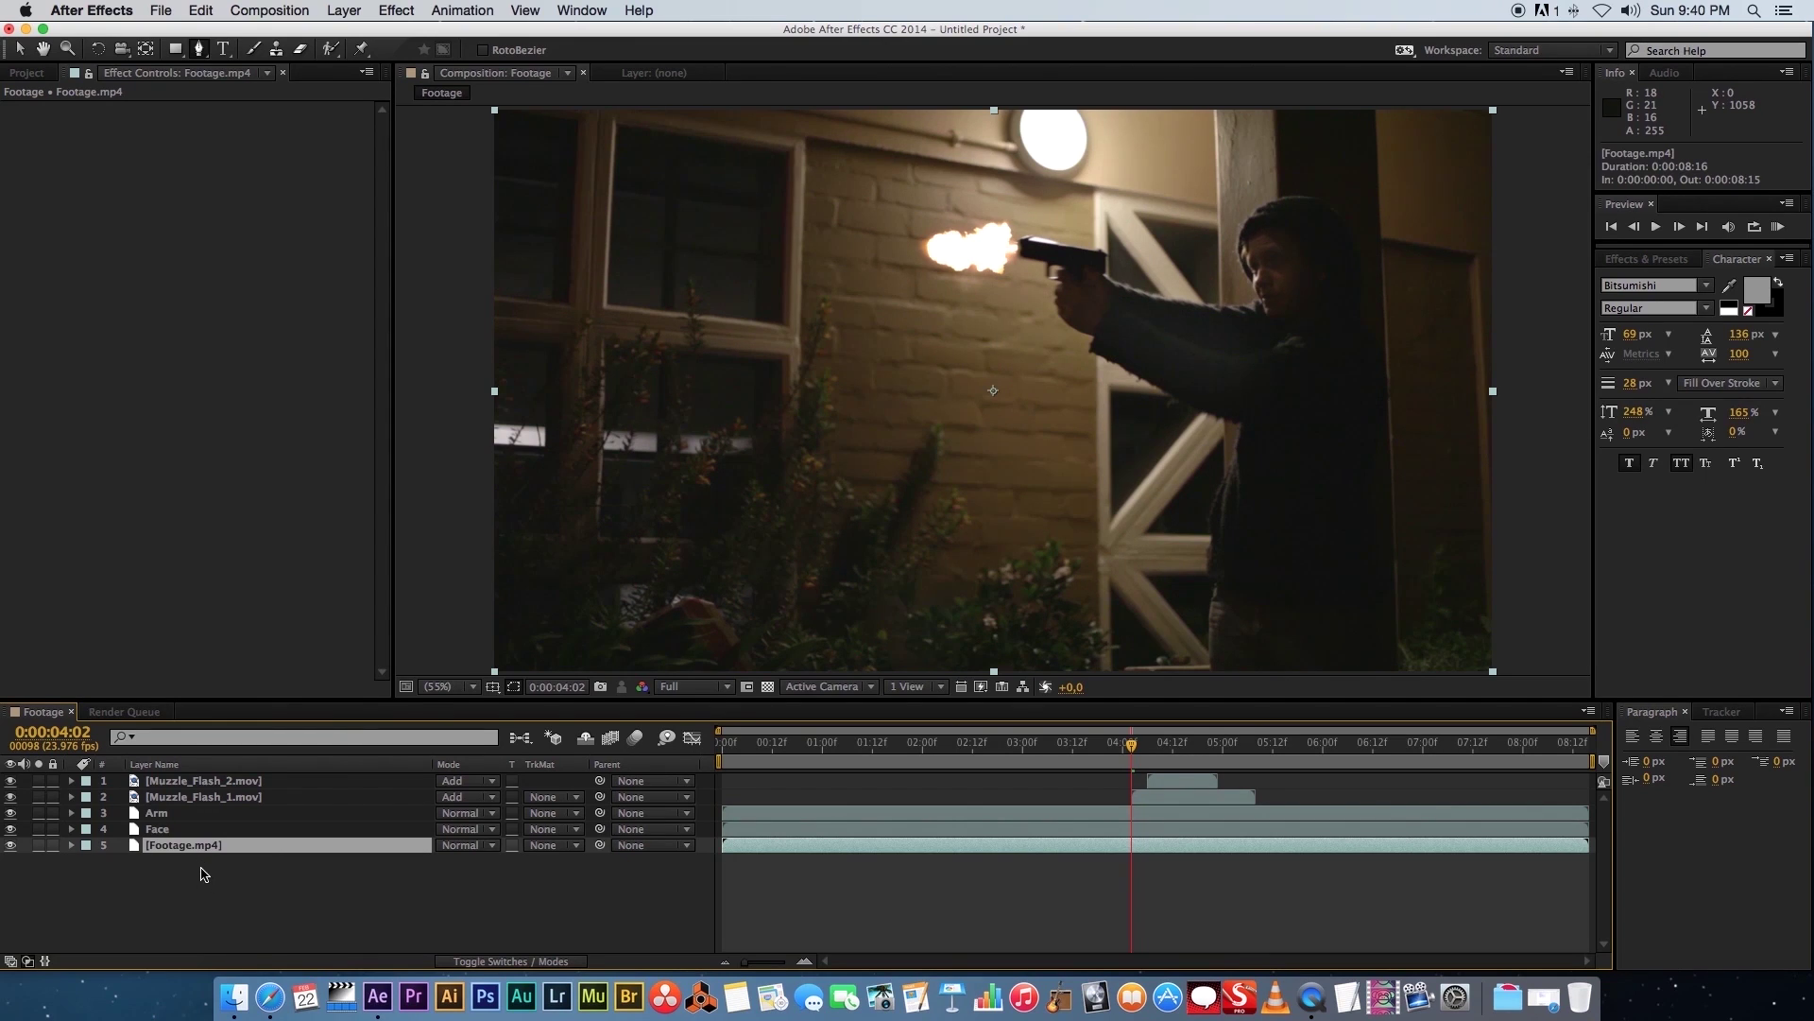
# Duplicate the footage layer and name the copy Body
pyautogui.press('super+d')
pyautogui.press('Return')
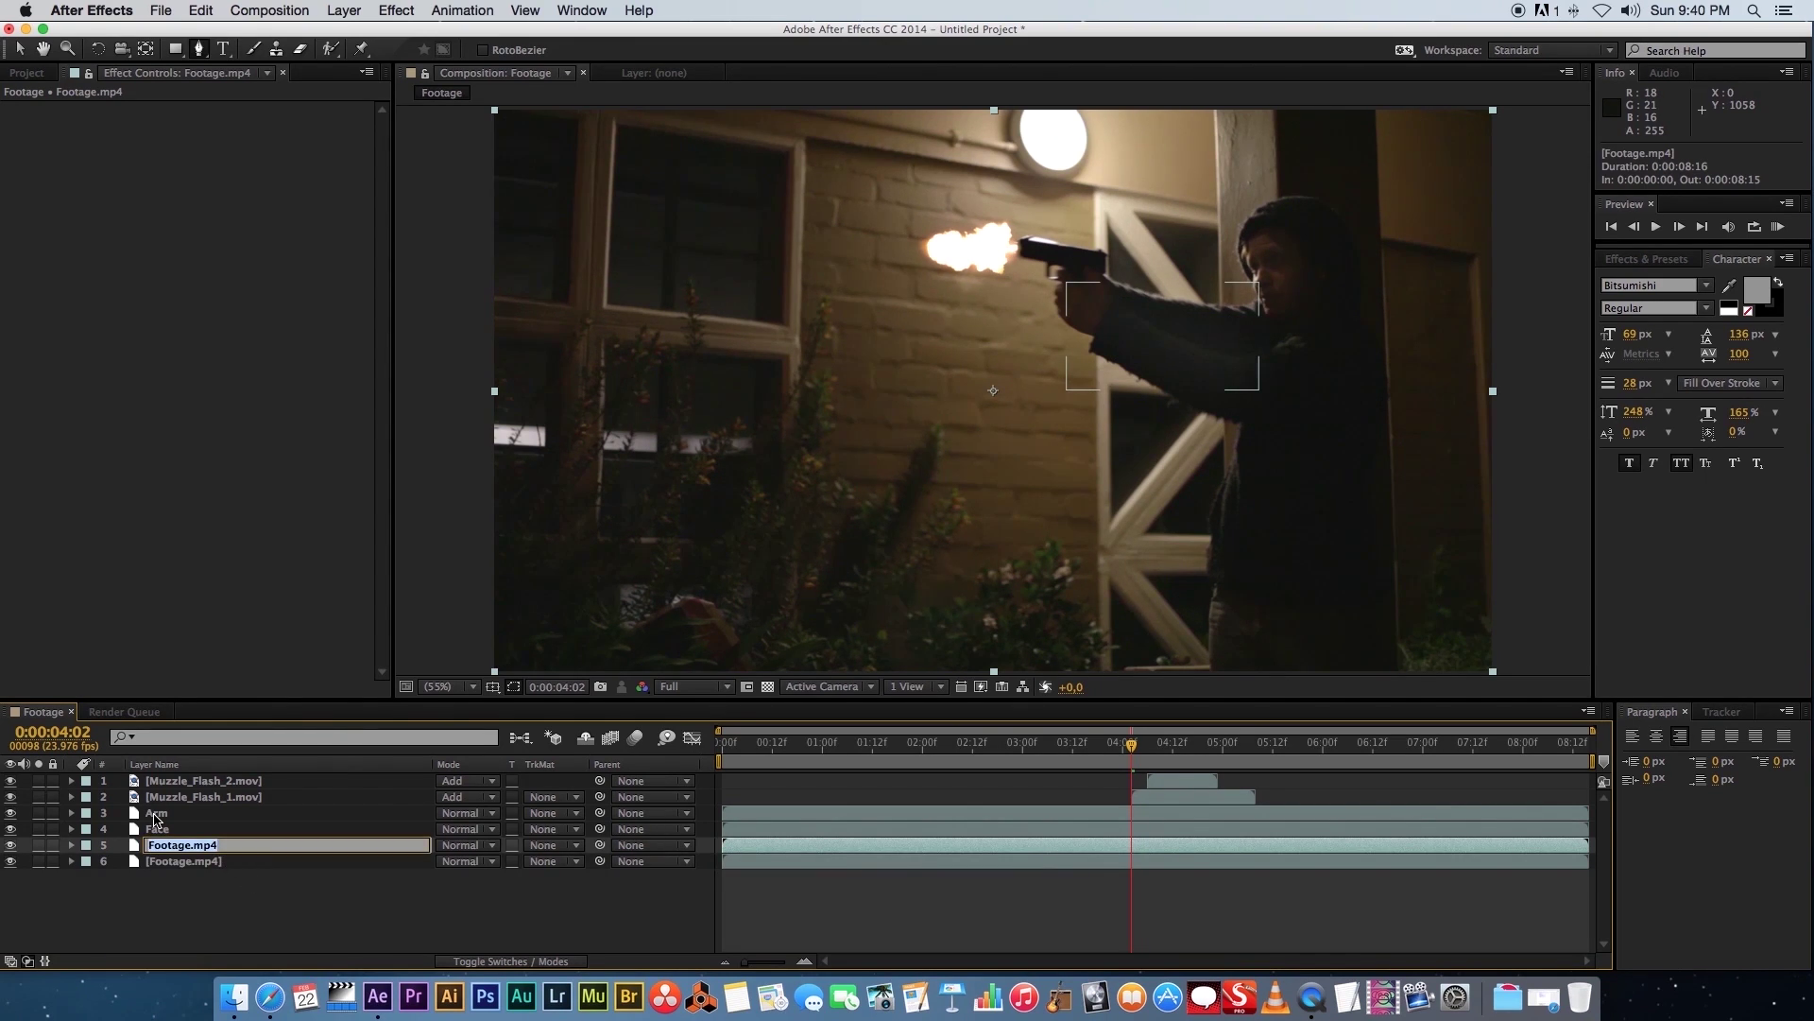
pyautogui.write('Body')
pyautogui.press('Return')
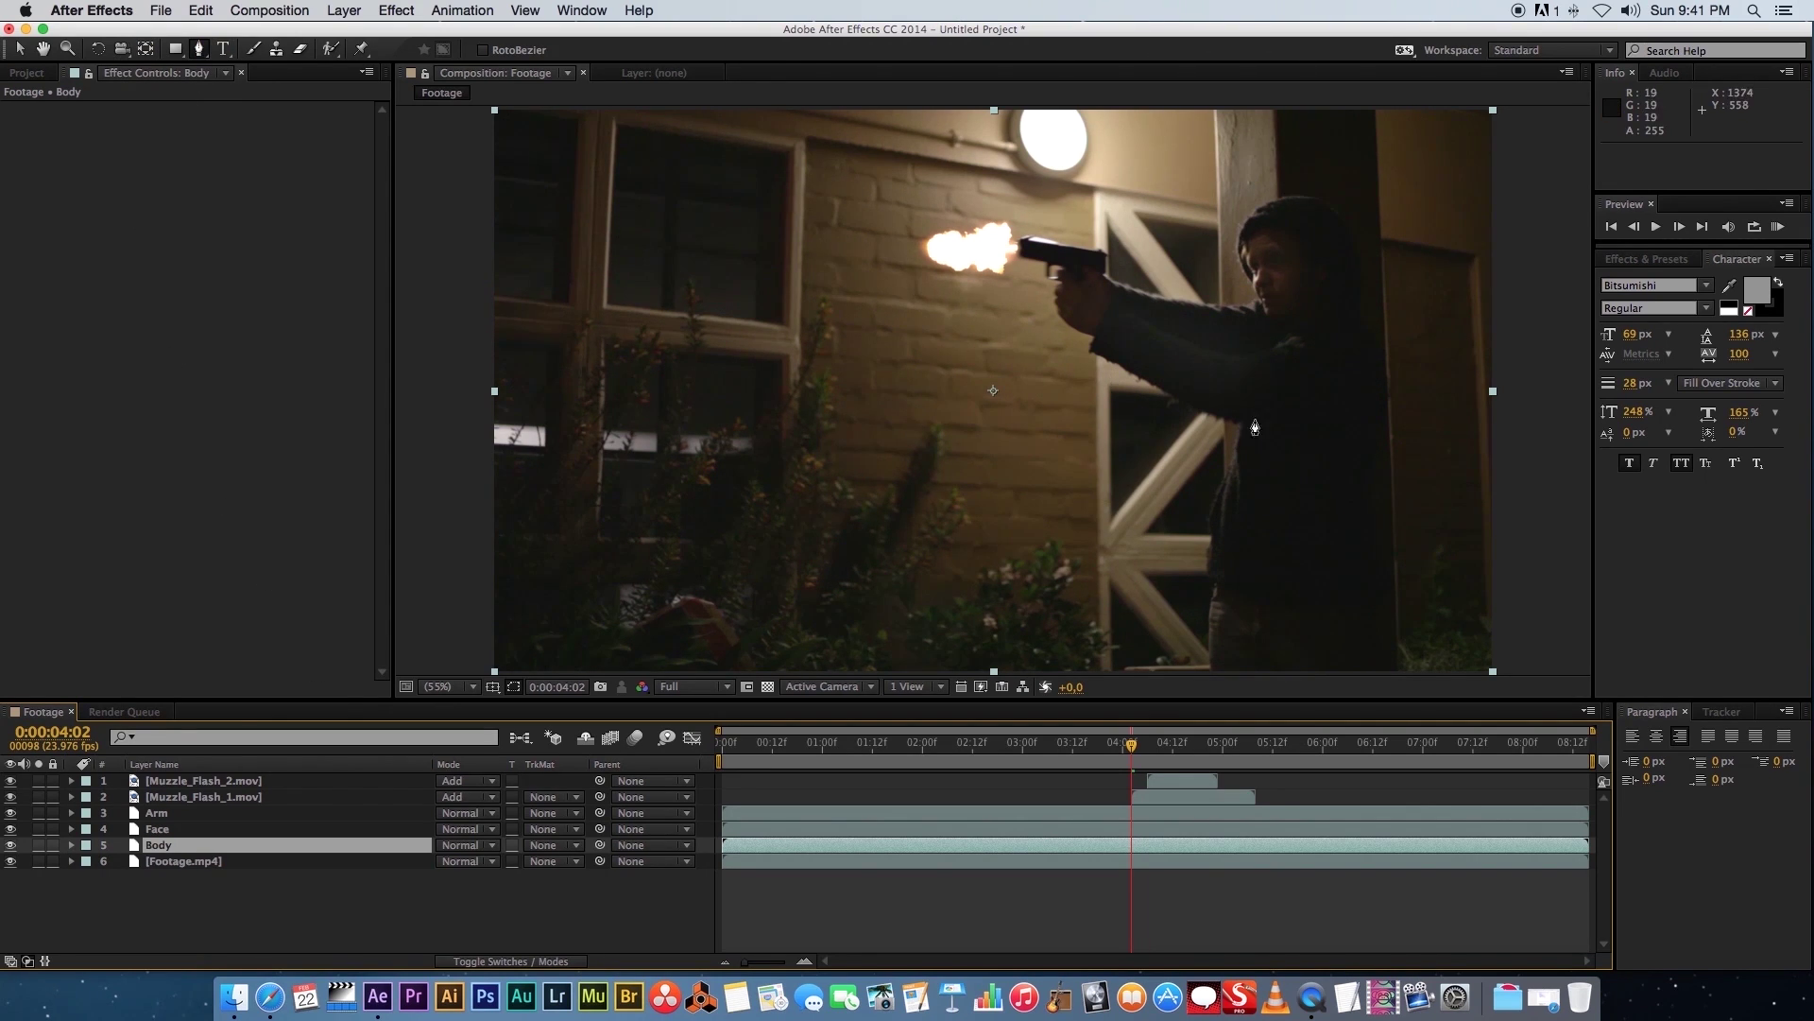
# Draw a closed Pen mask down and around the man's back on the Body layer
pyautogui.click(1259, 402)
pyautogui.click(1249, 452)
pyautogui.click(1232, 509)
pyautogui.click(1217, 561)
pyautogui.click(1225, 612)
pyautogui.click(1270, 632)
pyautogui.click(1291, 580)
pyautogui.click(1299, 493)
pyautogui.click(1304, 439)
pyautogui.click(1304, 391)
pyautogui.click(1258, 402)
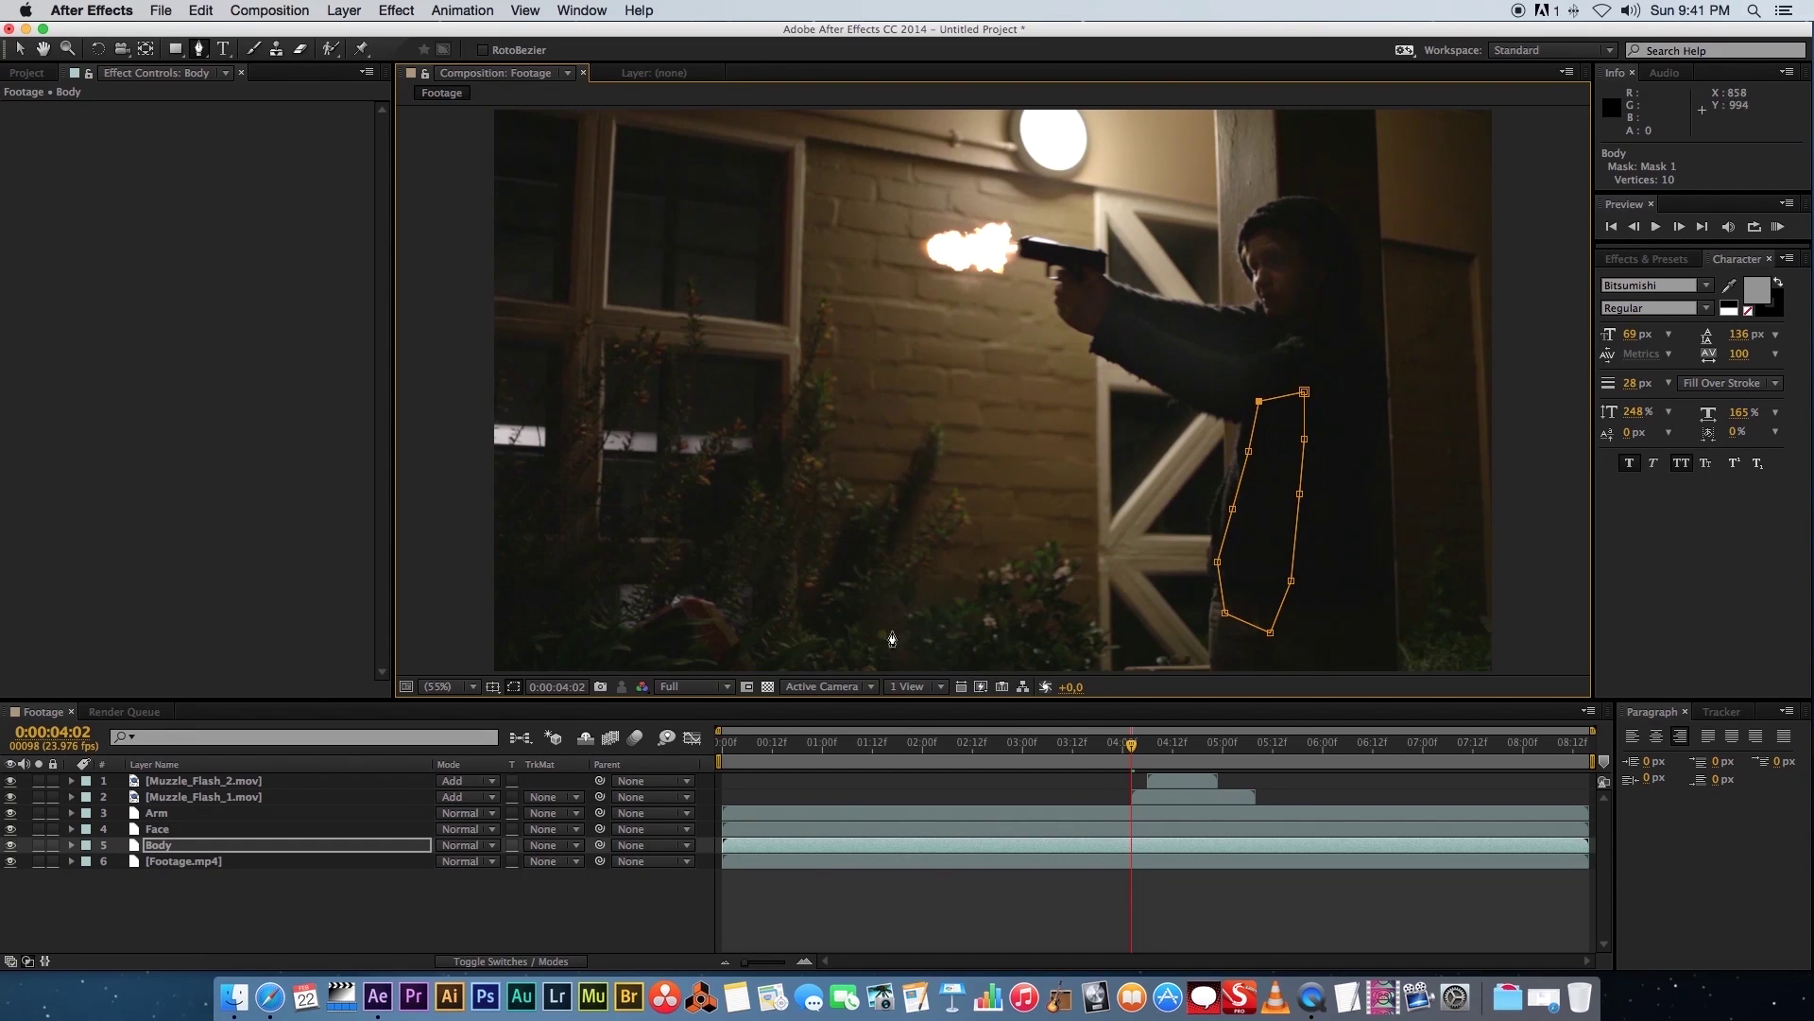
# Copy the Face layer's Curves effect onto the Body layer
pyautogui.click(161, 830)
pyautogui.click(55, 110)
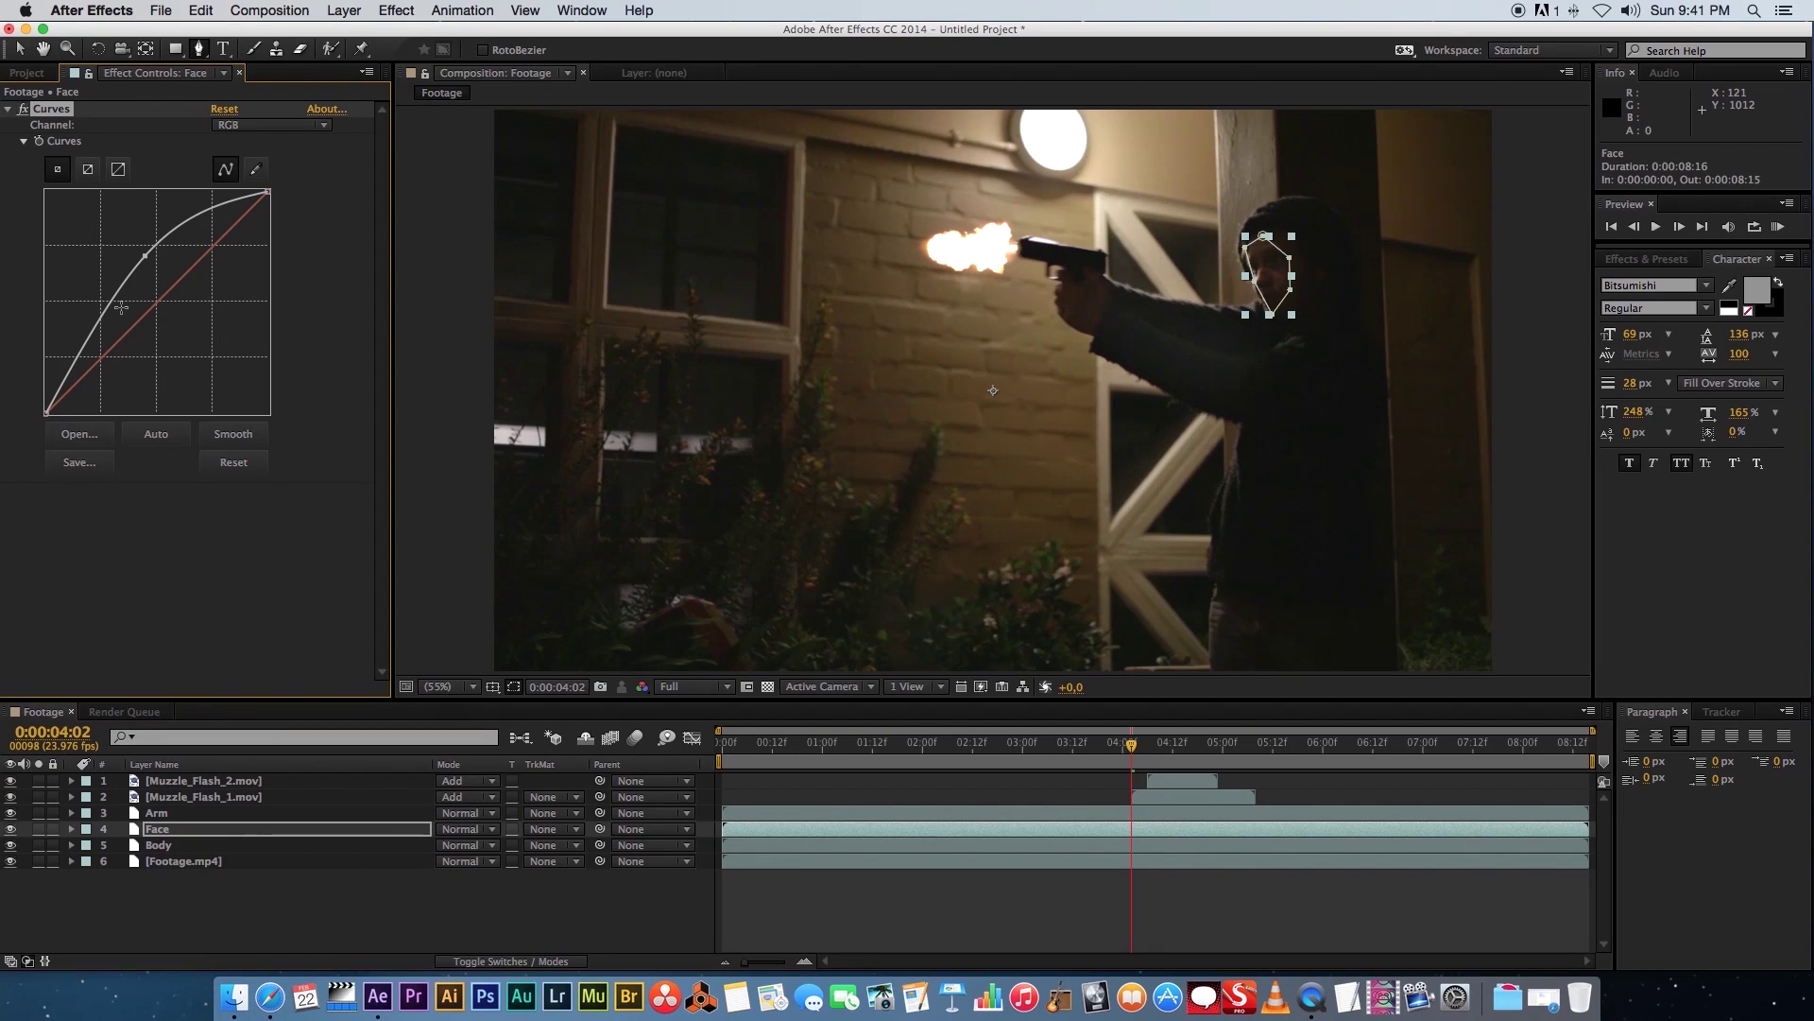
pyautogui.click(172, 845)
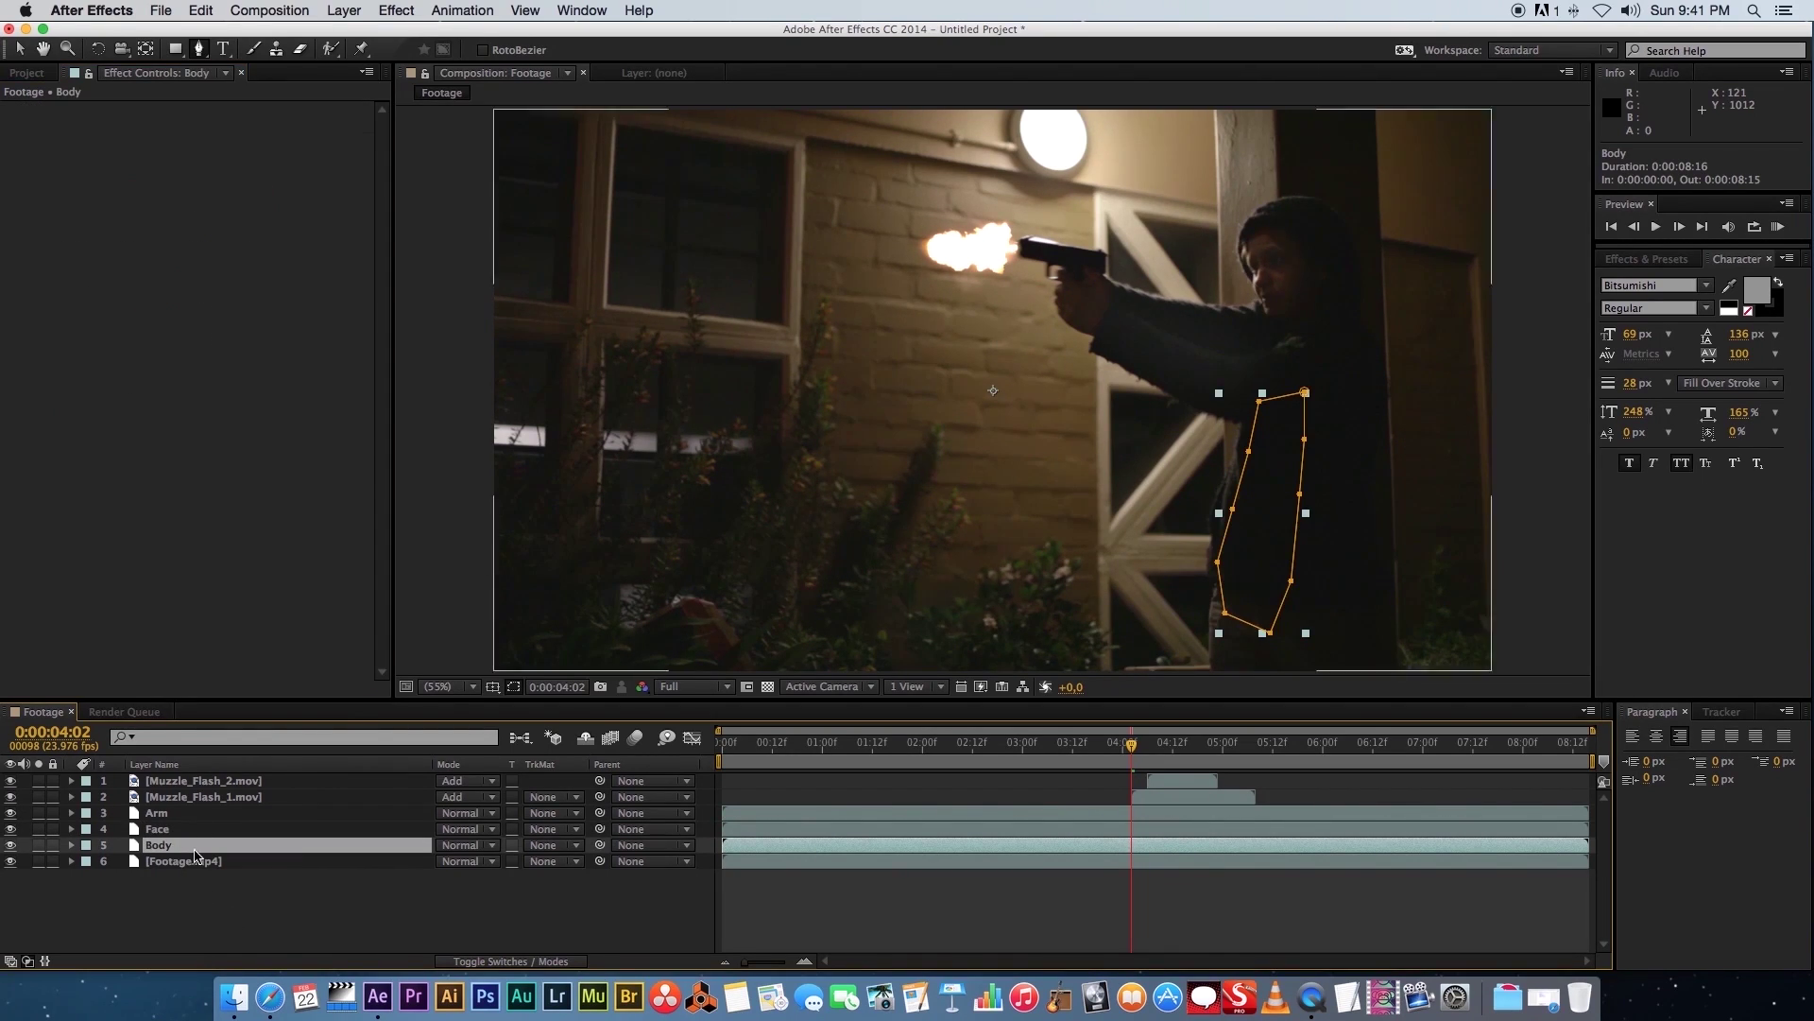
pyautogui.hotkey('ctrl', 'v')
pyautogui.click(238, 915)
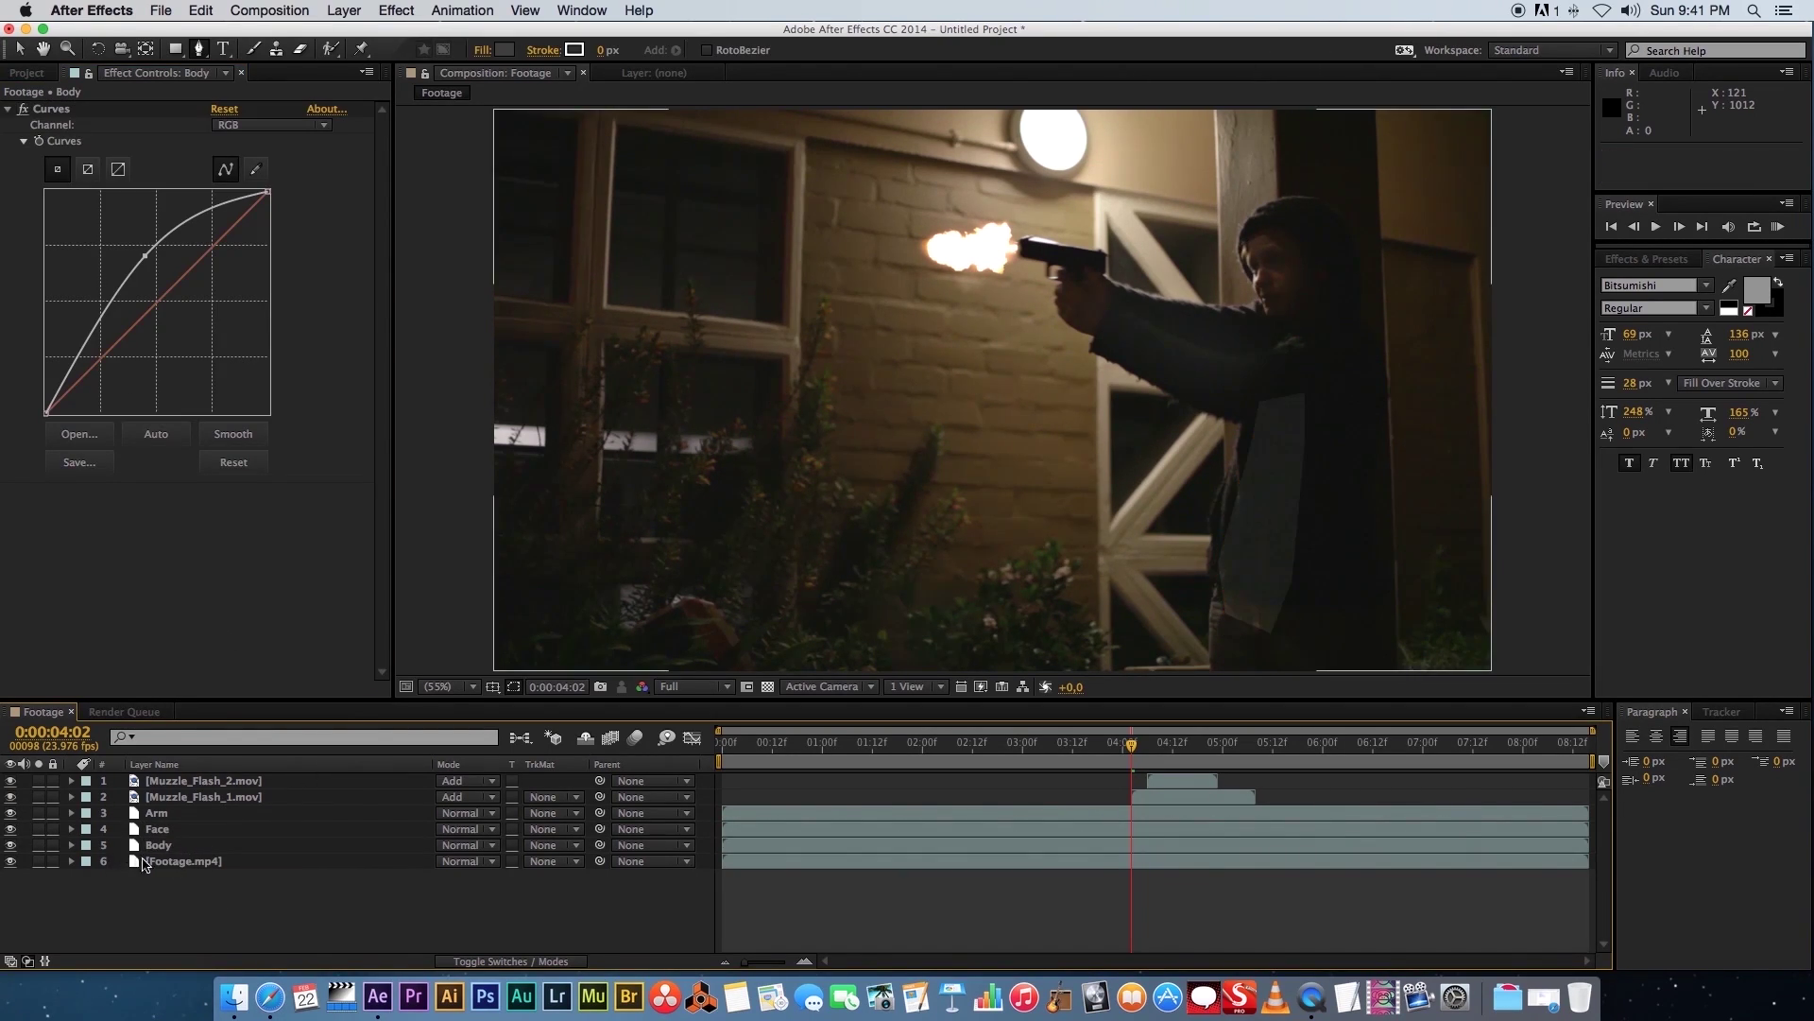
# Set the Body mask feather to 100 pixels
pyautogui.click(163, 847)
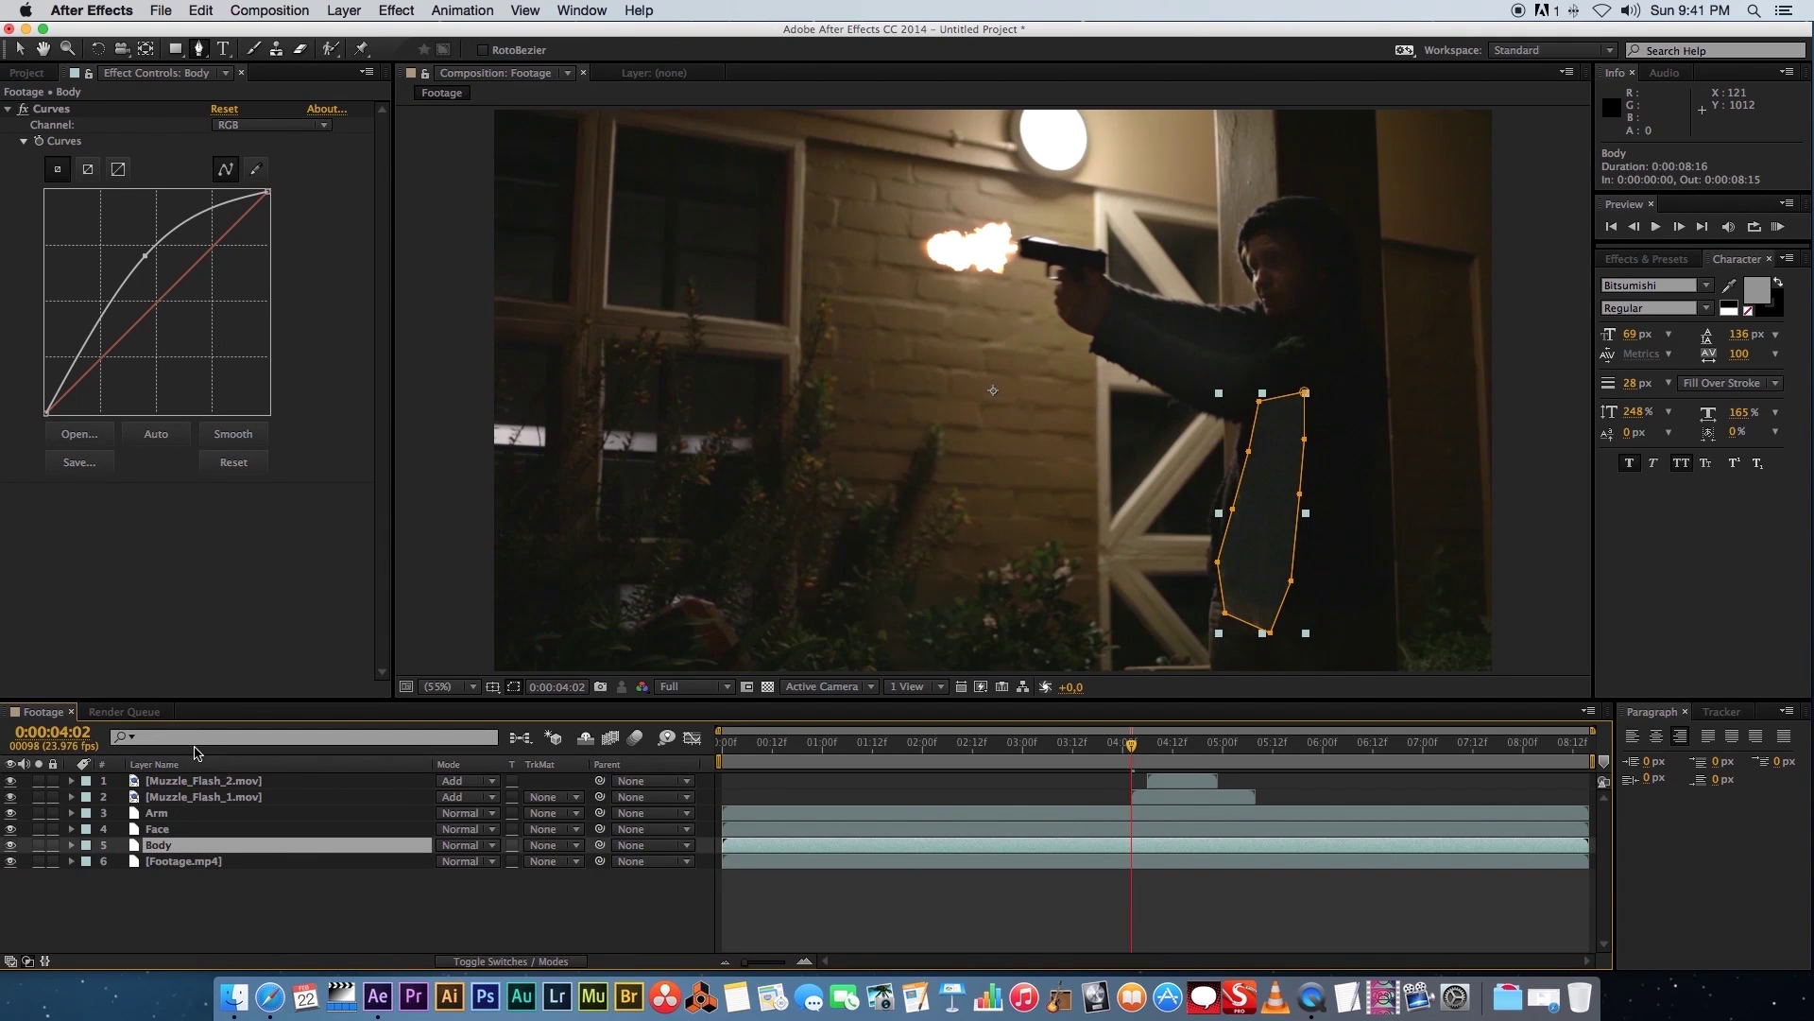
pyautogui.press('m')
pyautogui.press('m')
pyautogui.click(463, 894)
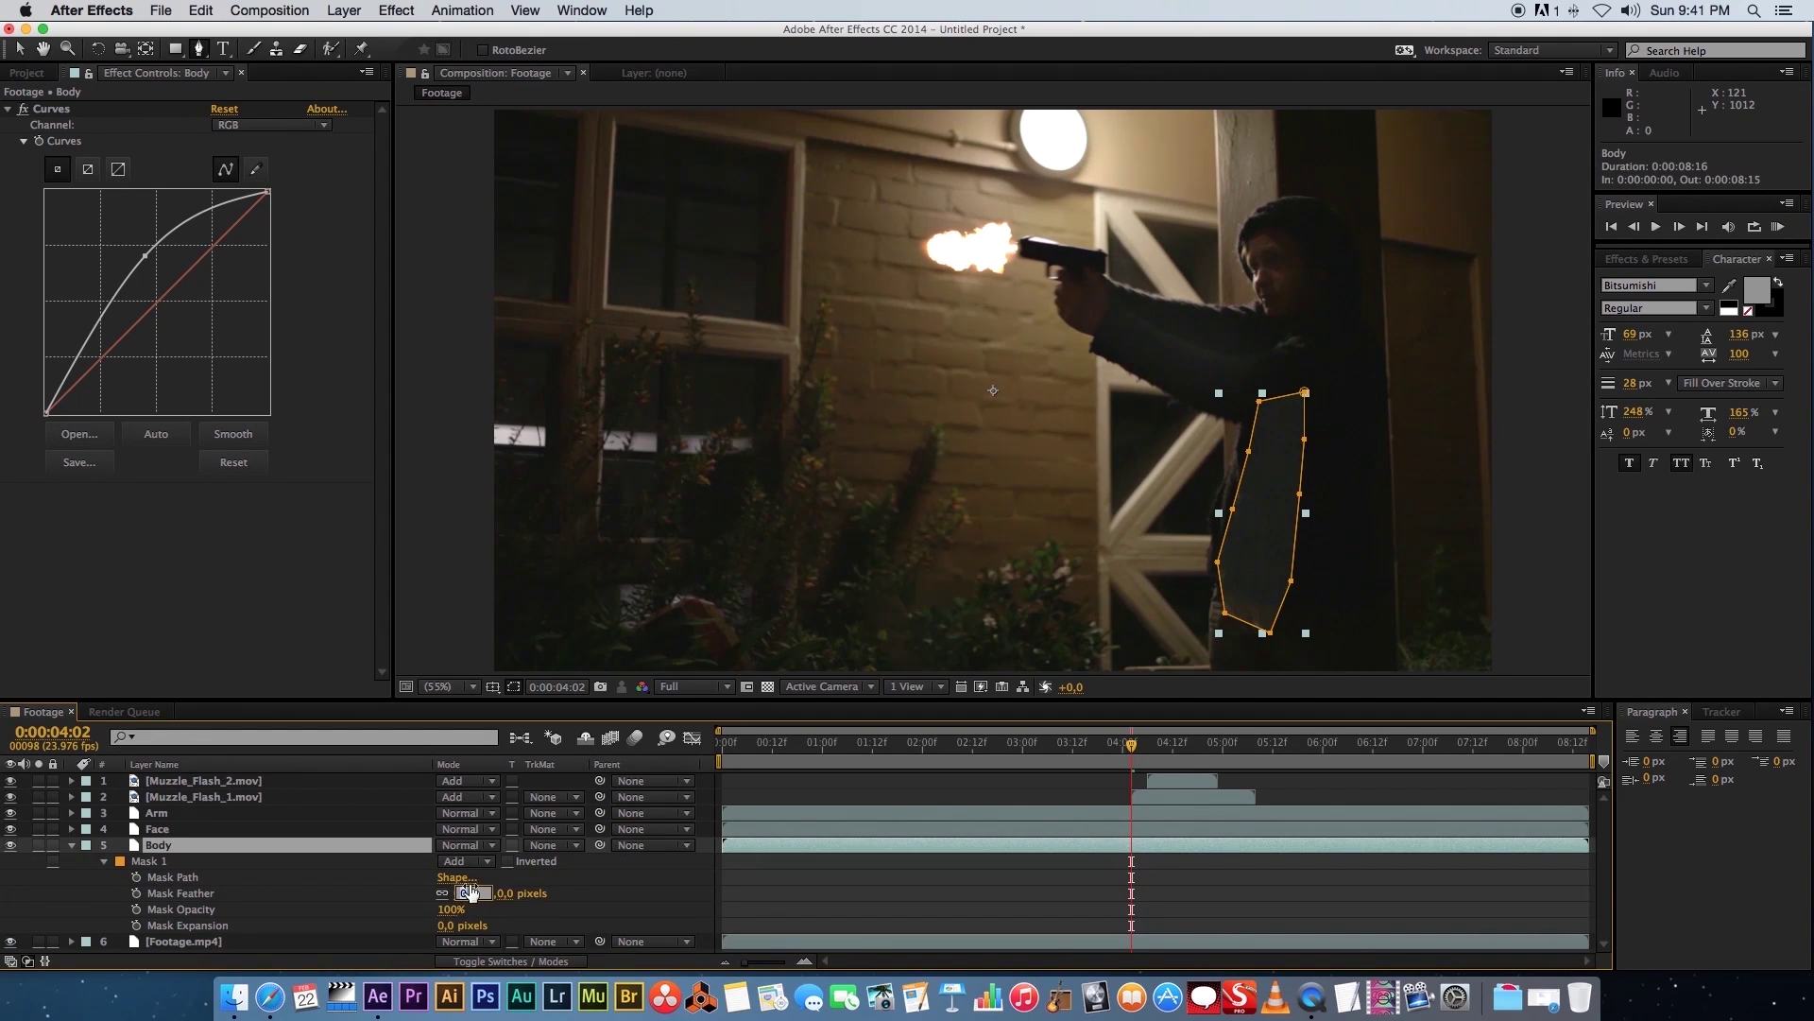
pyautogui.write('100')
pyautogui.press('Return')
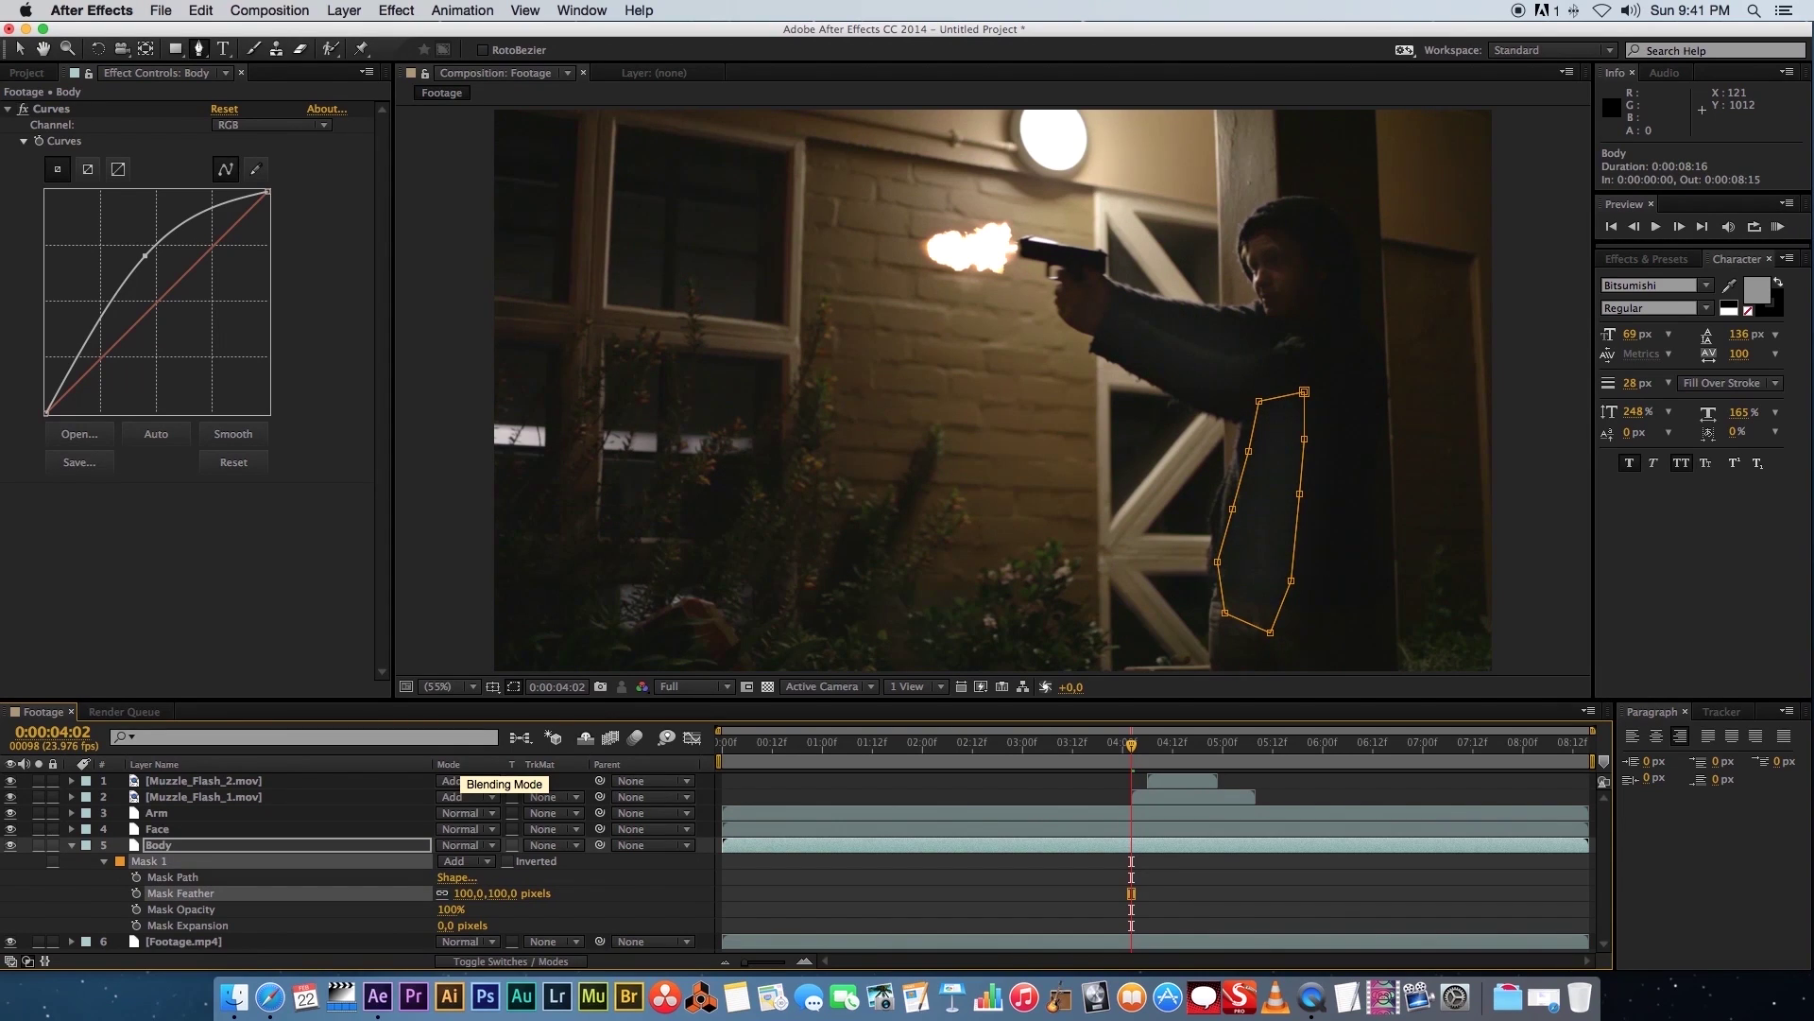
pyautogui.press('F2')
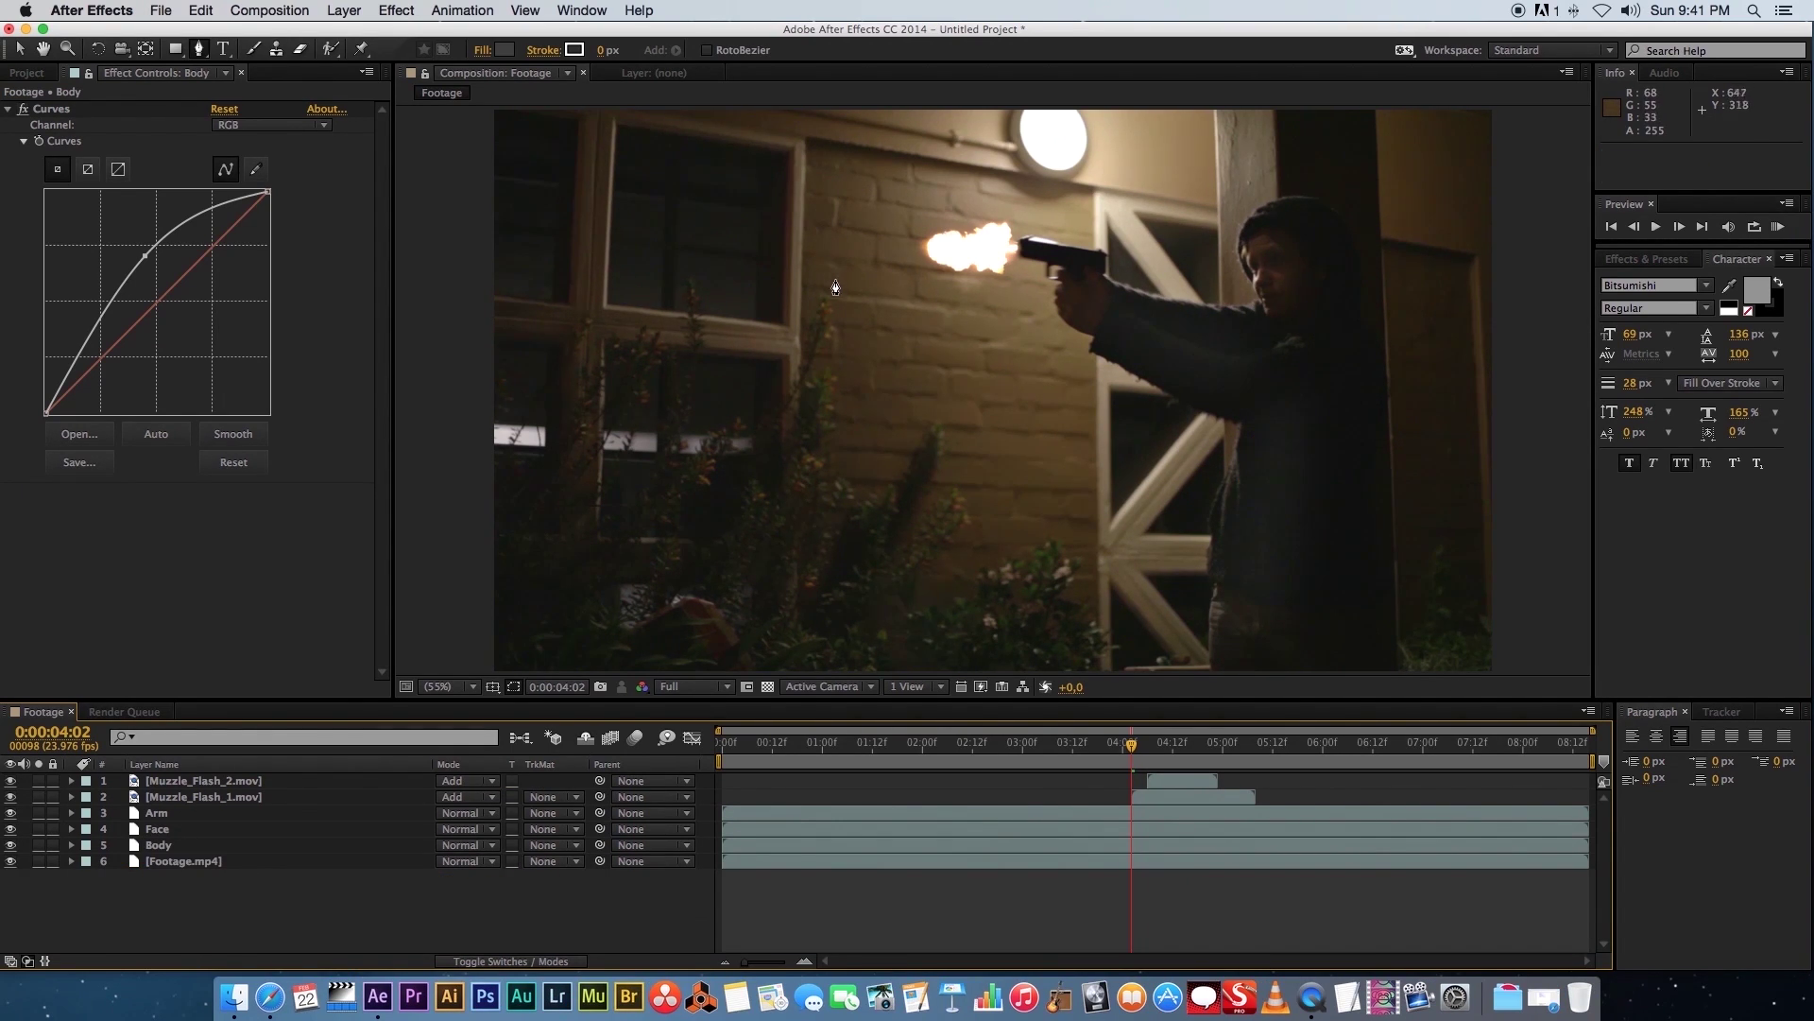
# Duplicate the original Footage.mp4 layer once more
pyautogui.click(187, 863)
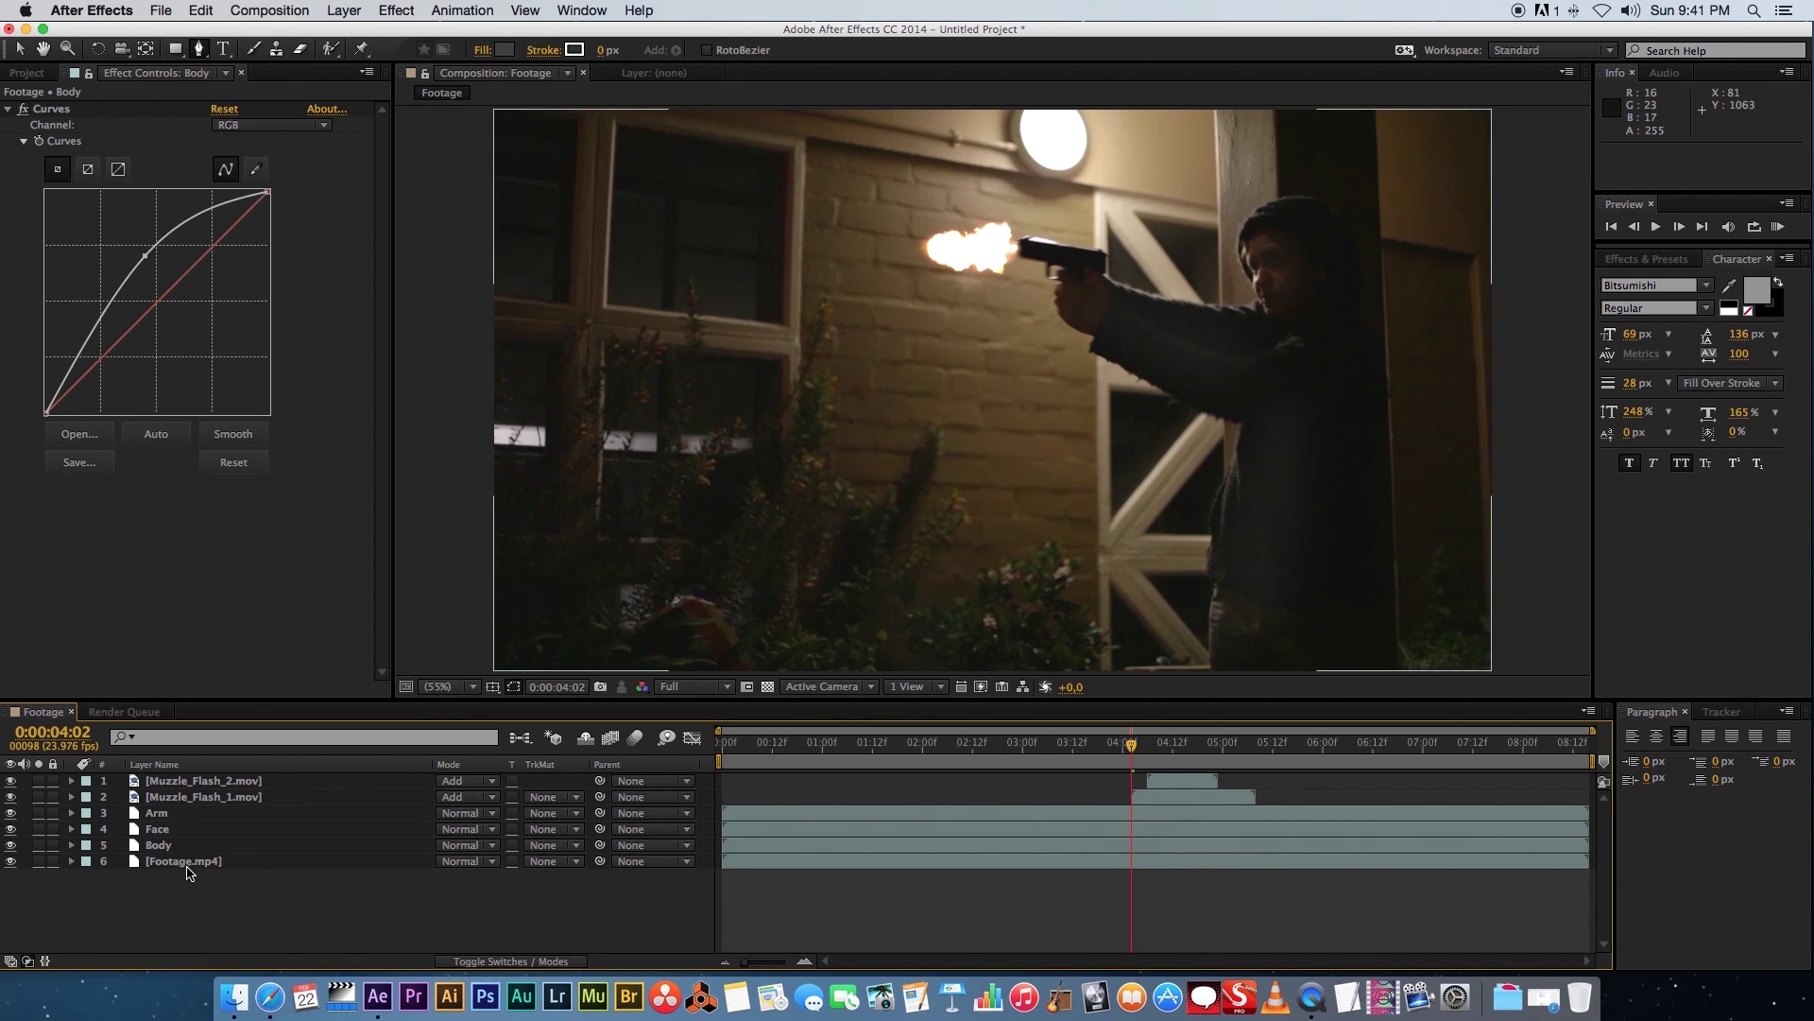
pyautogui.click(188, 867)
pyautogui.press('super+d')
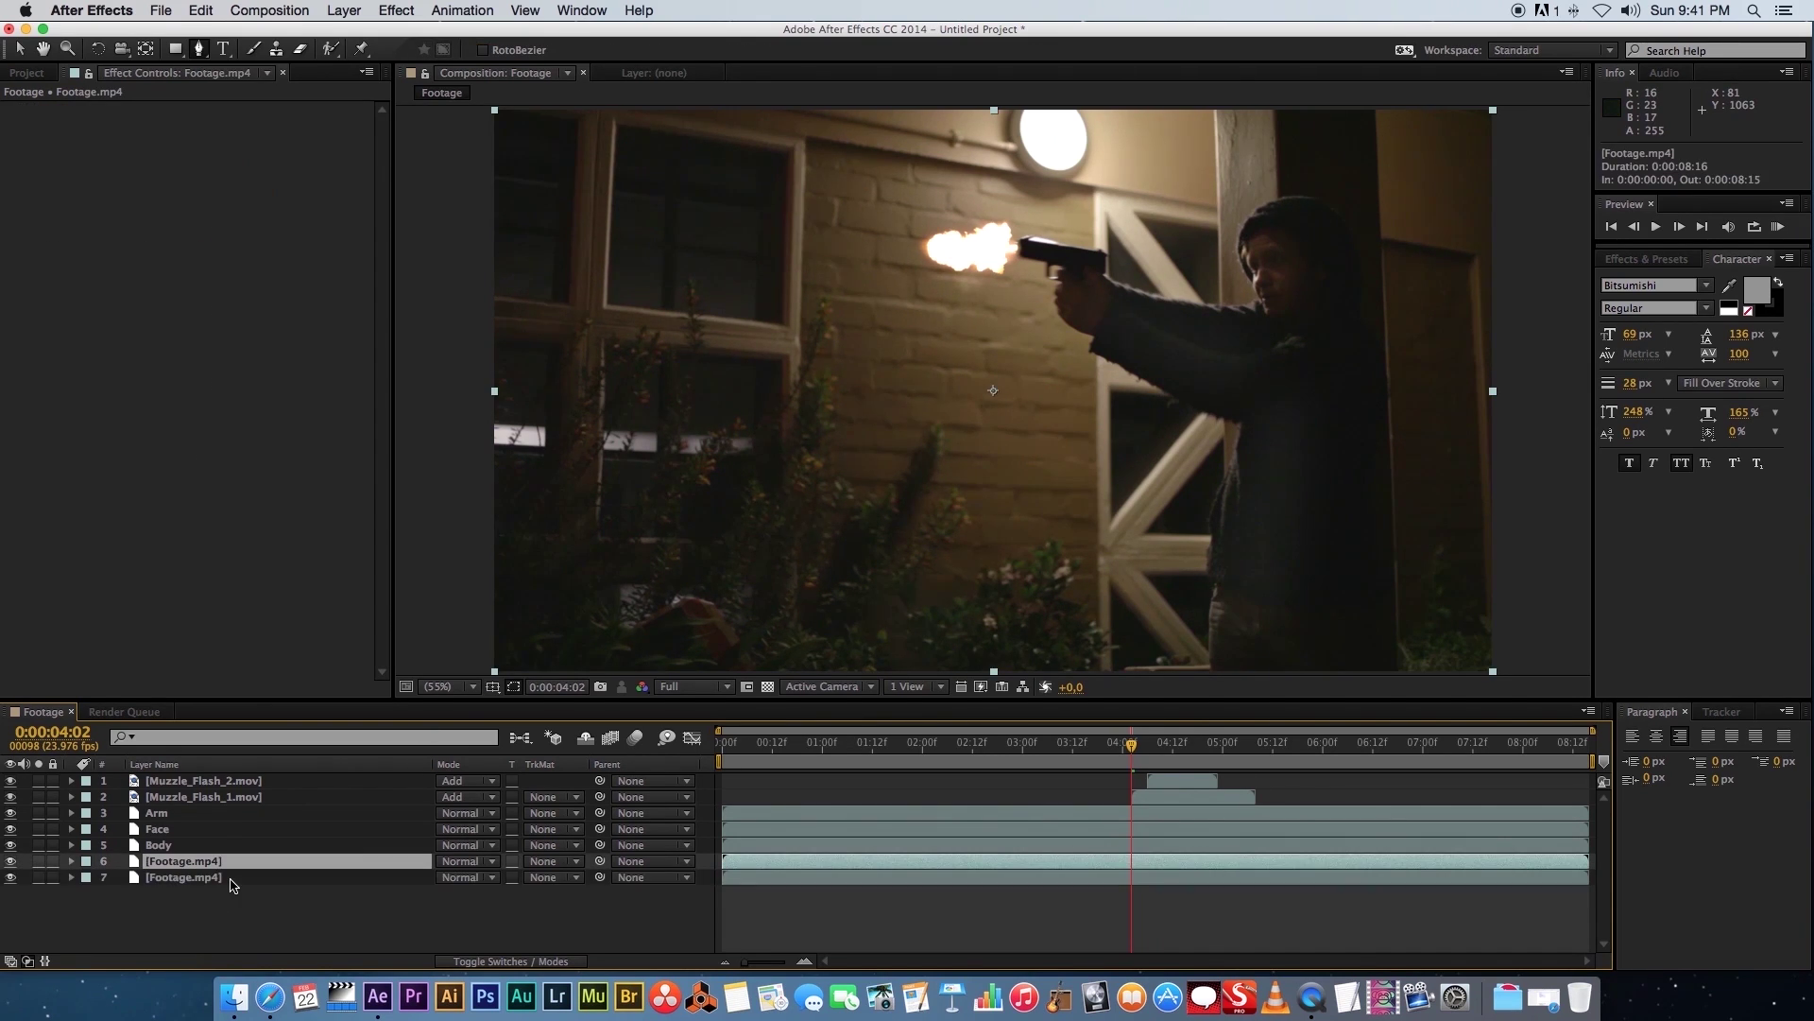
# Name the new footage copy Wall
pyautogui.press('Return')
pyautogui.write('W')
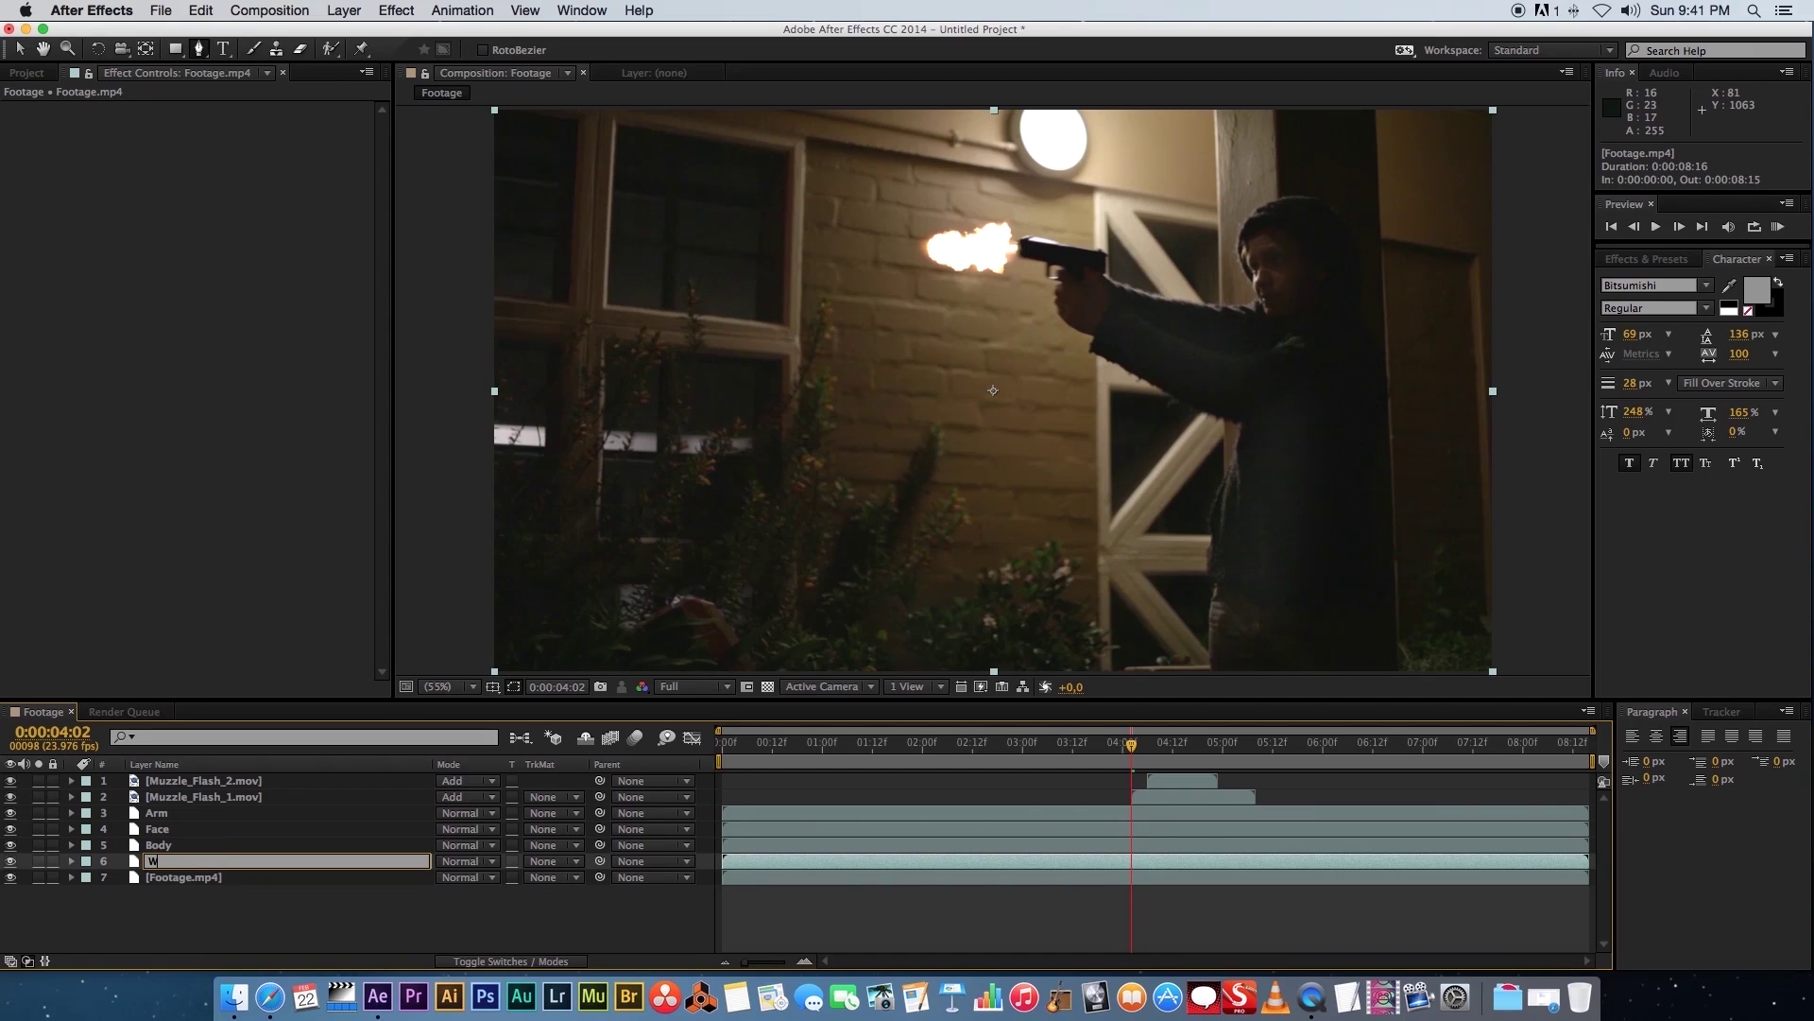
pyautogui.press('Return')
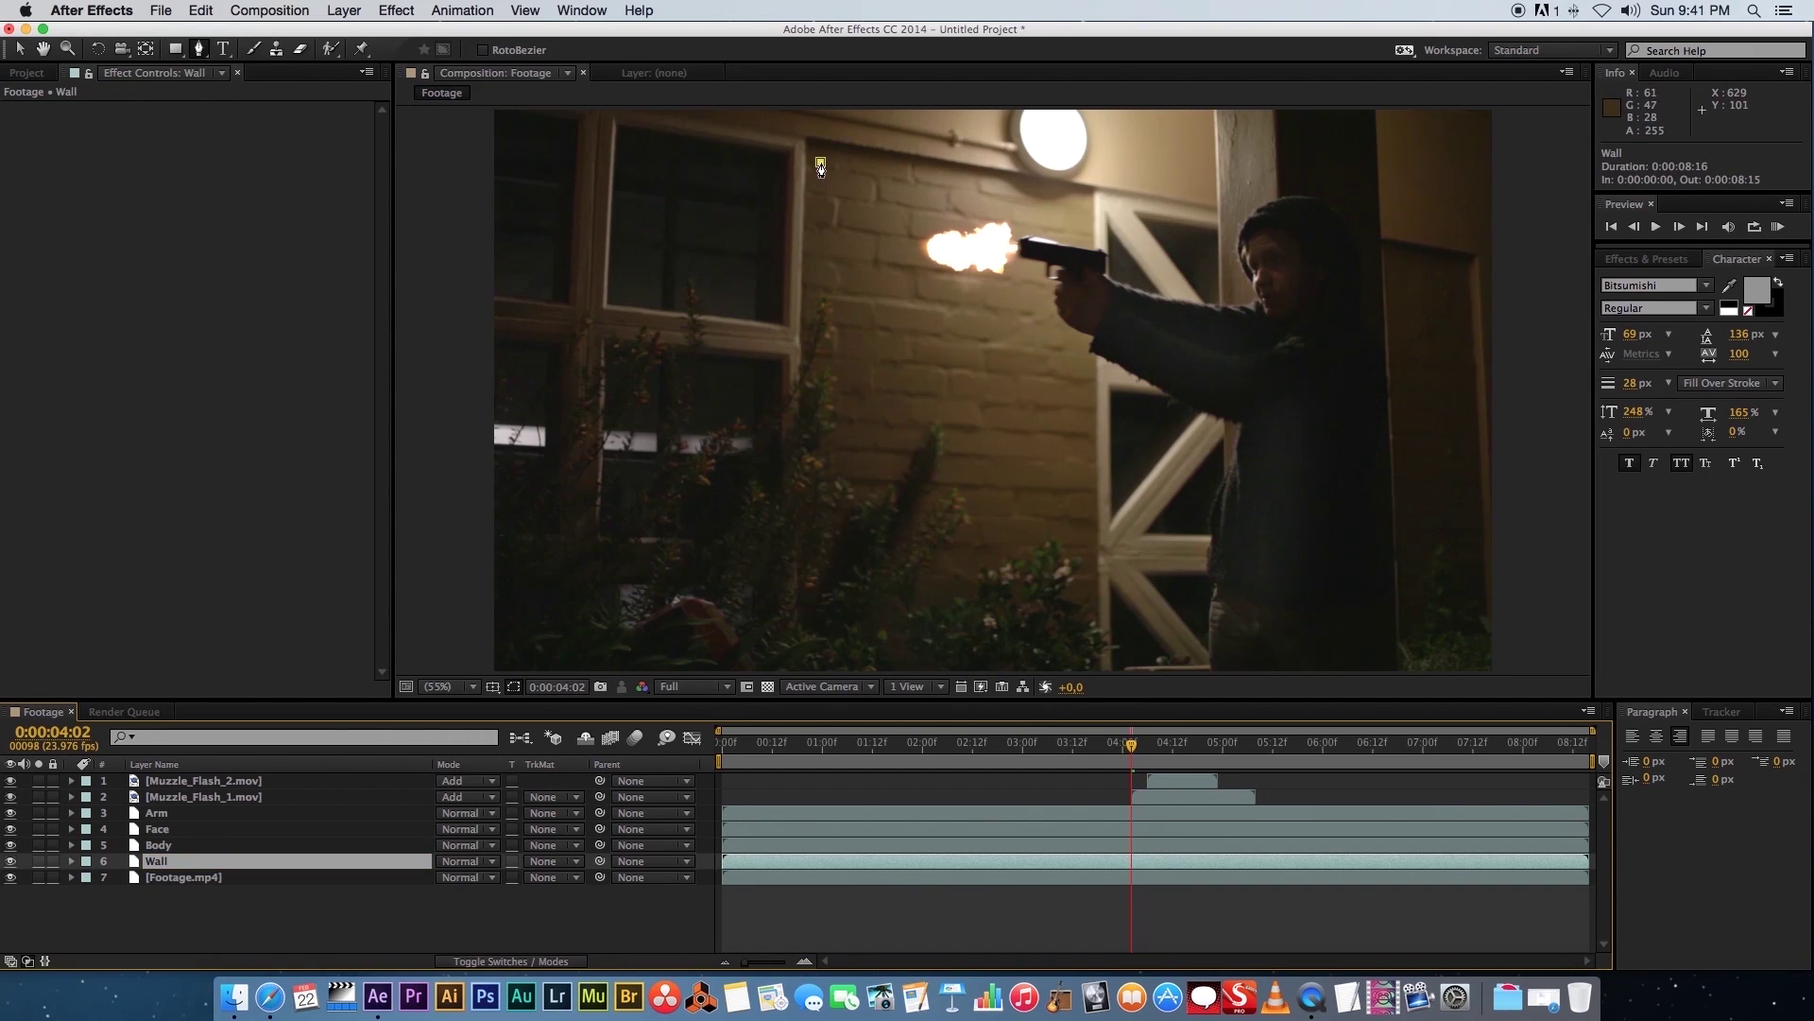
# Draw a closed mask around the lit brick wall near the muzzle flash
pyautogui.click(820, 162)
pyautogui.click(815, 210)
pyautogui.click(809, 285)
pyautogui.click(839, 353)
pyautogui.click(881, 418)
pyautogui.click(932, 405)
pyautogui.click(988, 420)
pyautogui.click(1016, 372)
pyautogui.click(1009, 309)
pyautogui.click(1004, 265)
pyautogui.click(1006, 207)
pyautogui.click(963, 179)
pyautogui.click(843, 162)
pyautogui.click(820, 162)
# Give the Wall layer the Body's Curves effect, toning the curve down slightly
pyautogui.click(159, 846)
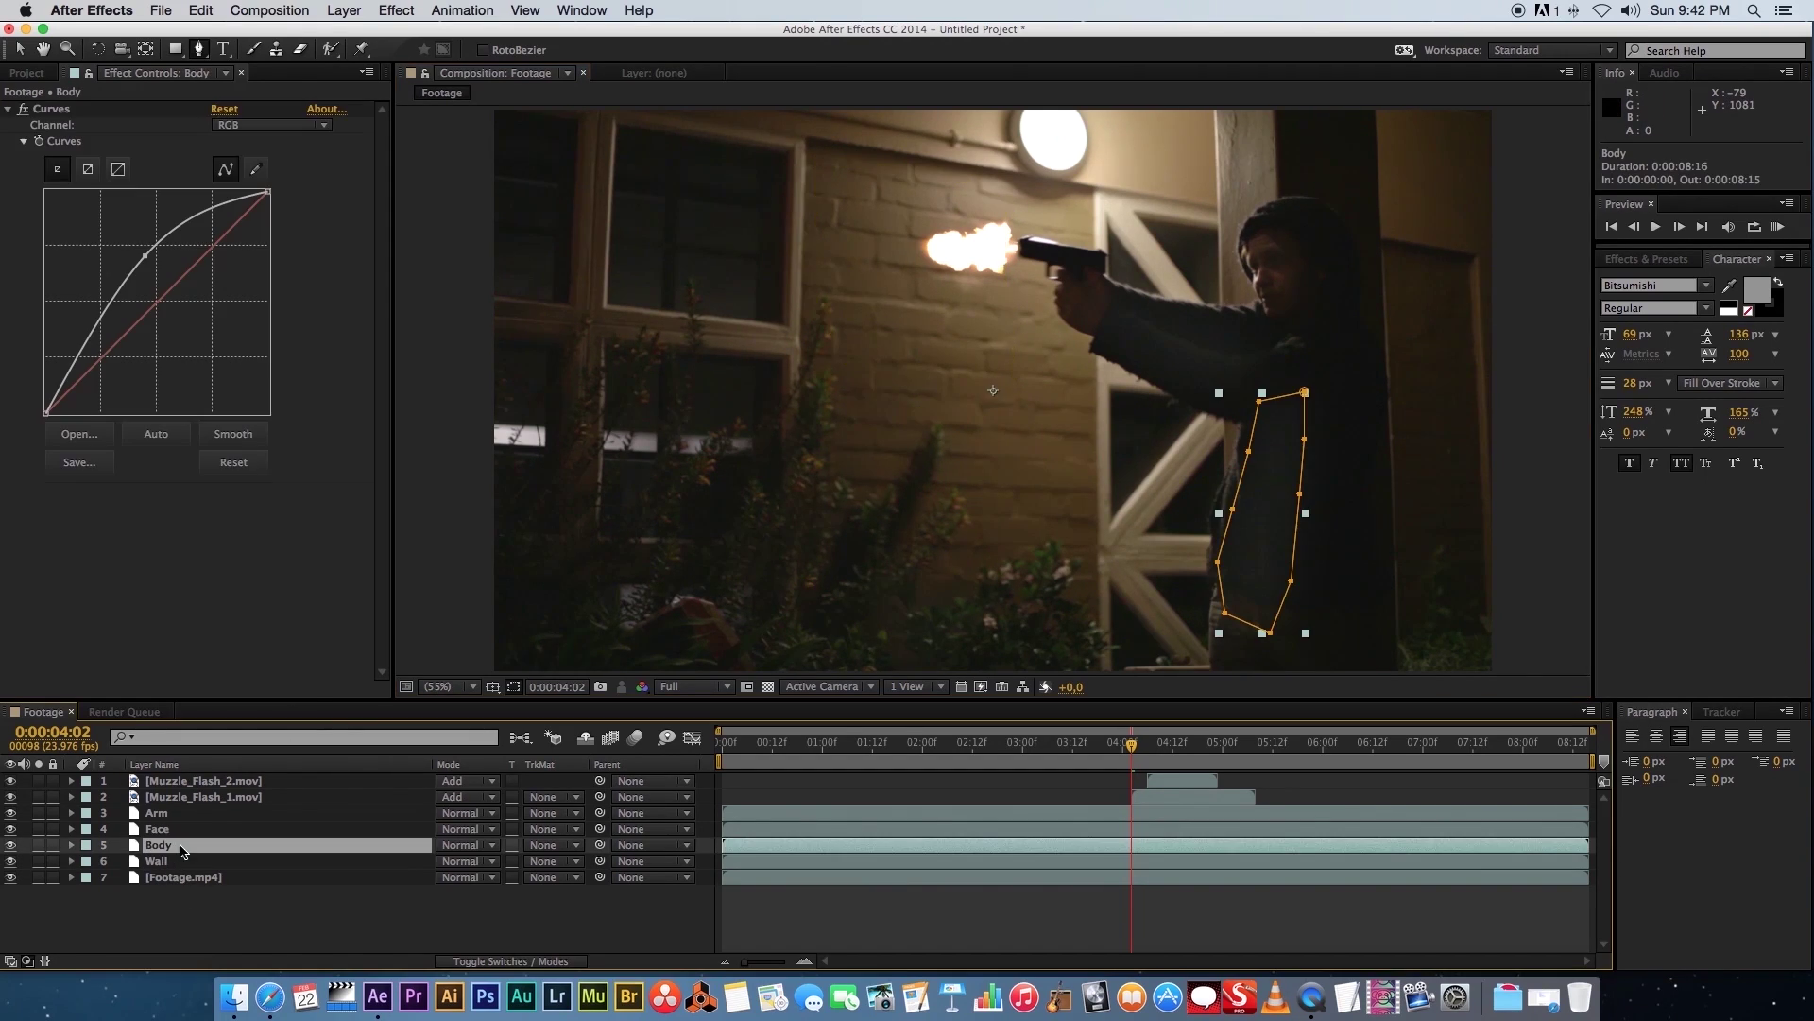
pyautogui.click(65, 111)
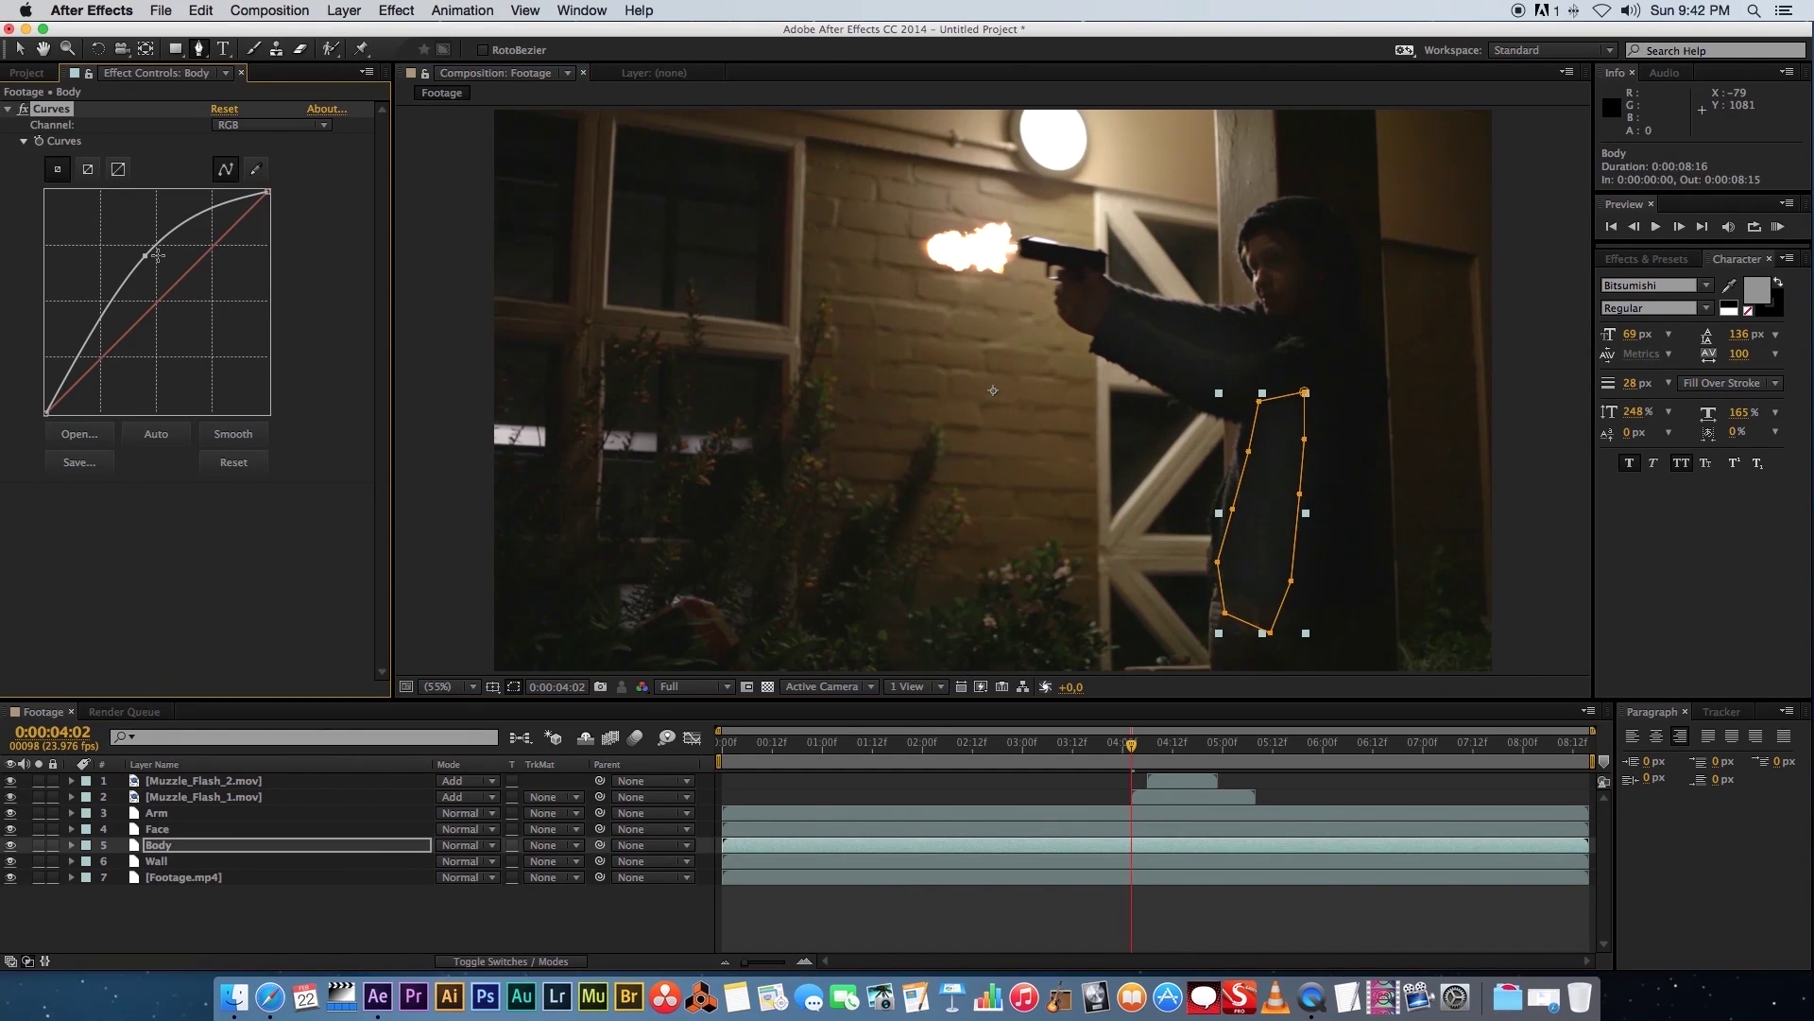
pyautogui.click(179, 861)
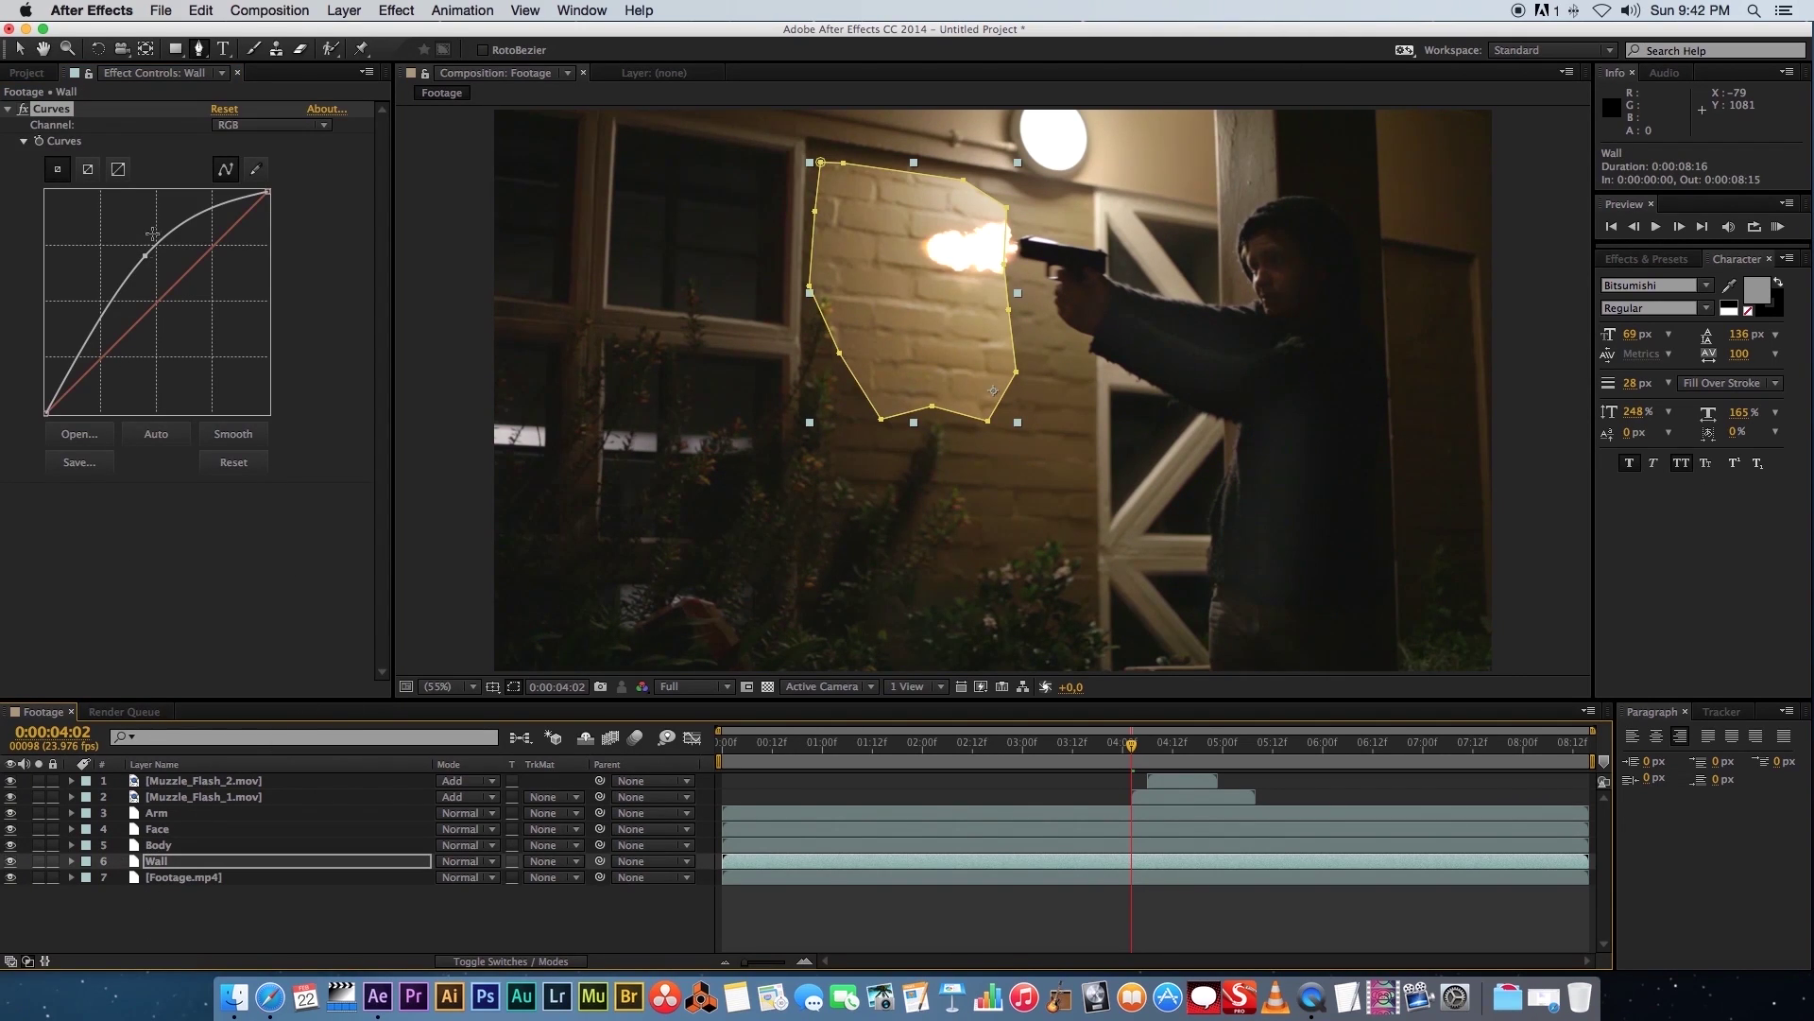
pyautogui.moveTo(148, 257); pyautogui.dragTo(158, 271)
pyautogui.click(186, 921)
# Set the Wall mask feather to 100 pixels
pyautogui.click(184, 861)
pyautogui.press('m')
pyautogui.press('m')
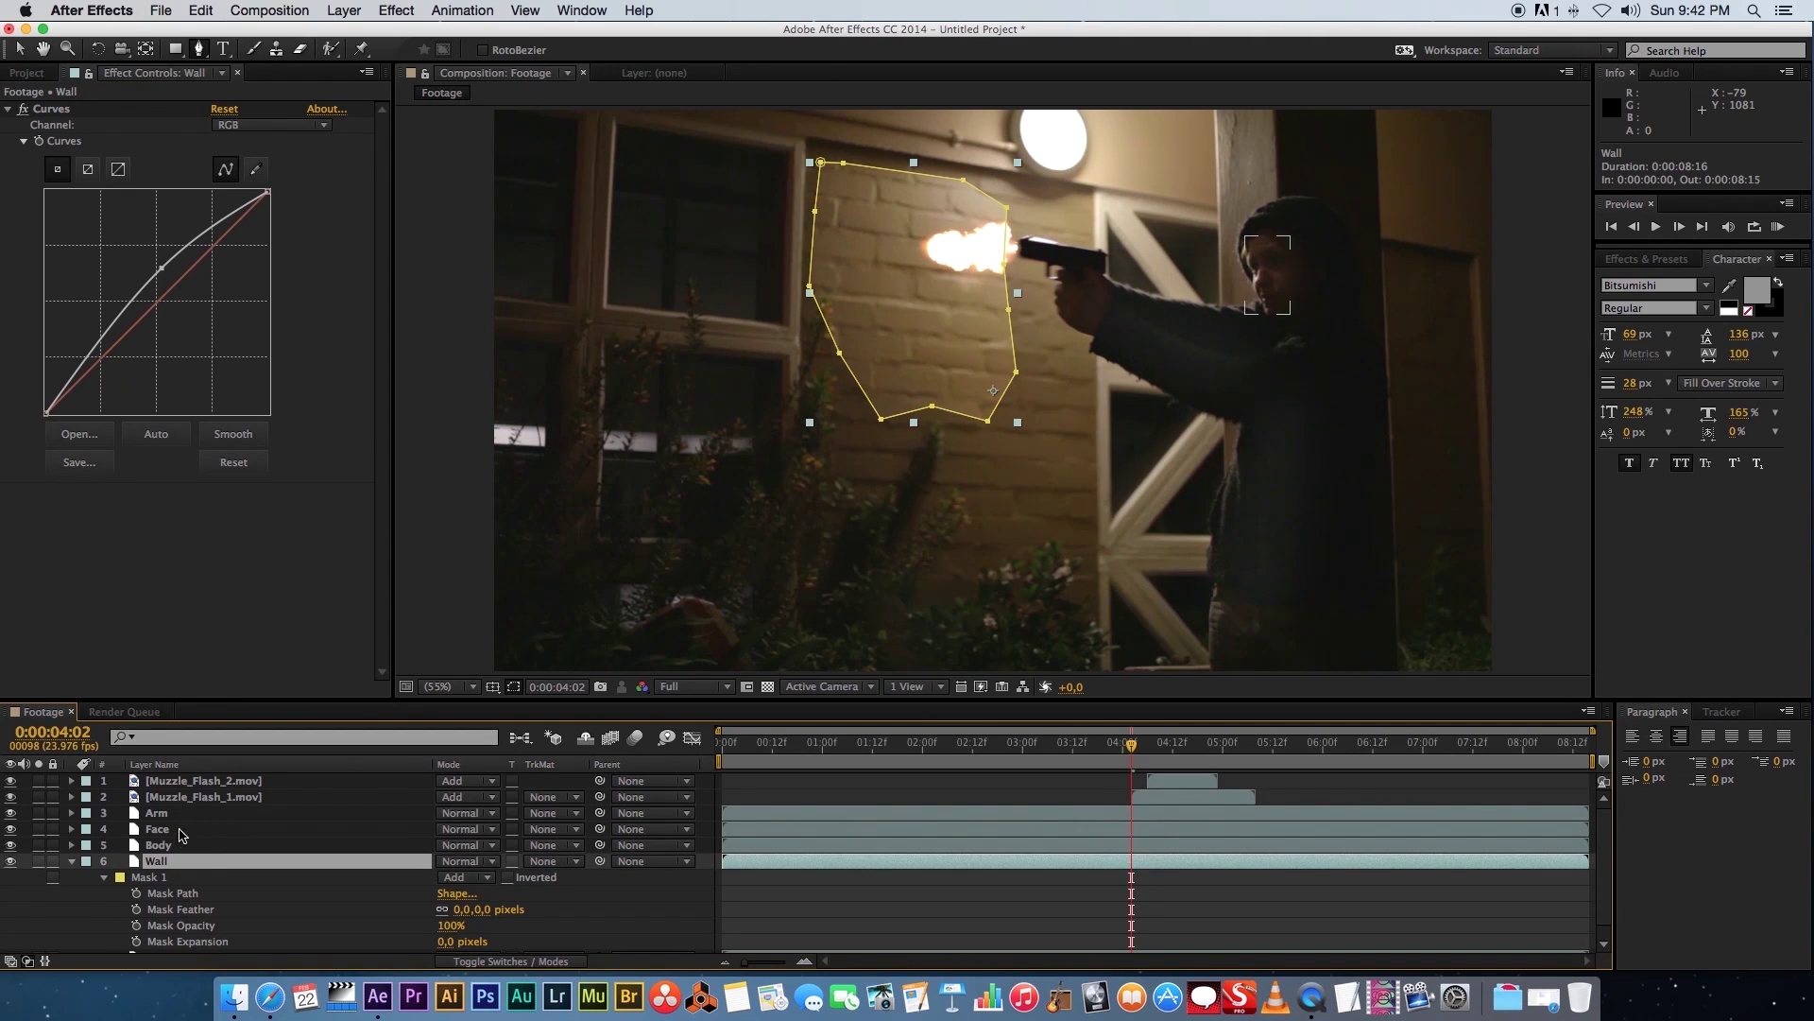
pyautogui.click(471, 909)
pyautogui.write('100')
pyautogui.press('Return')
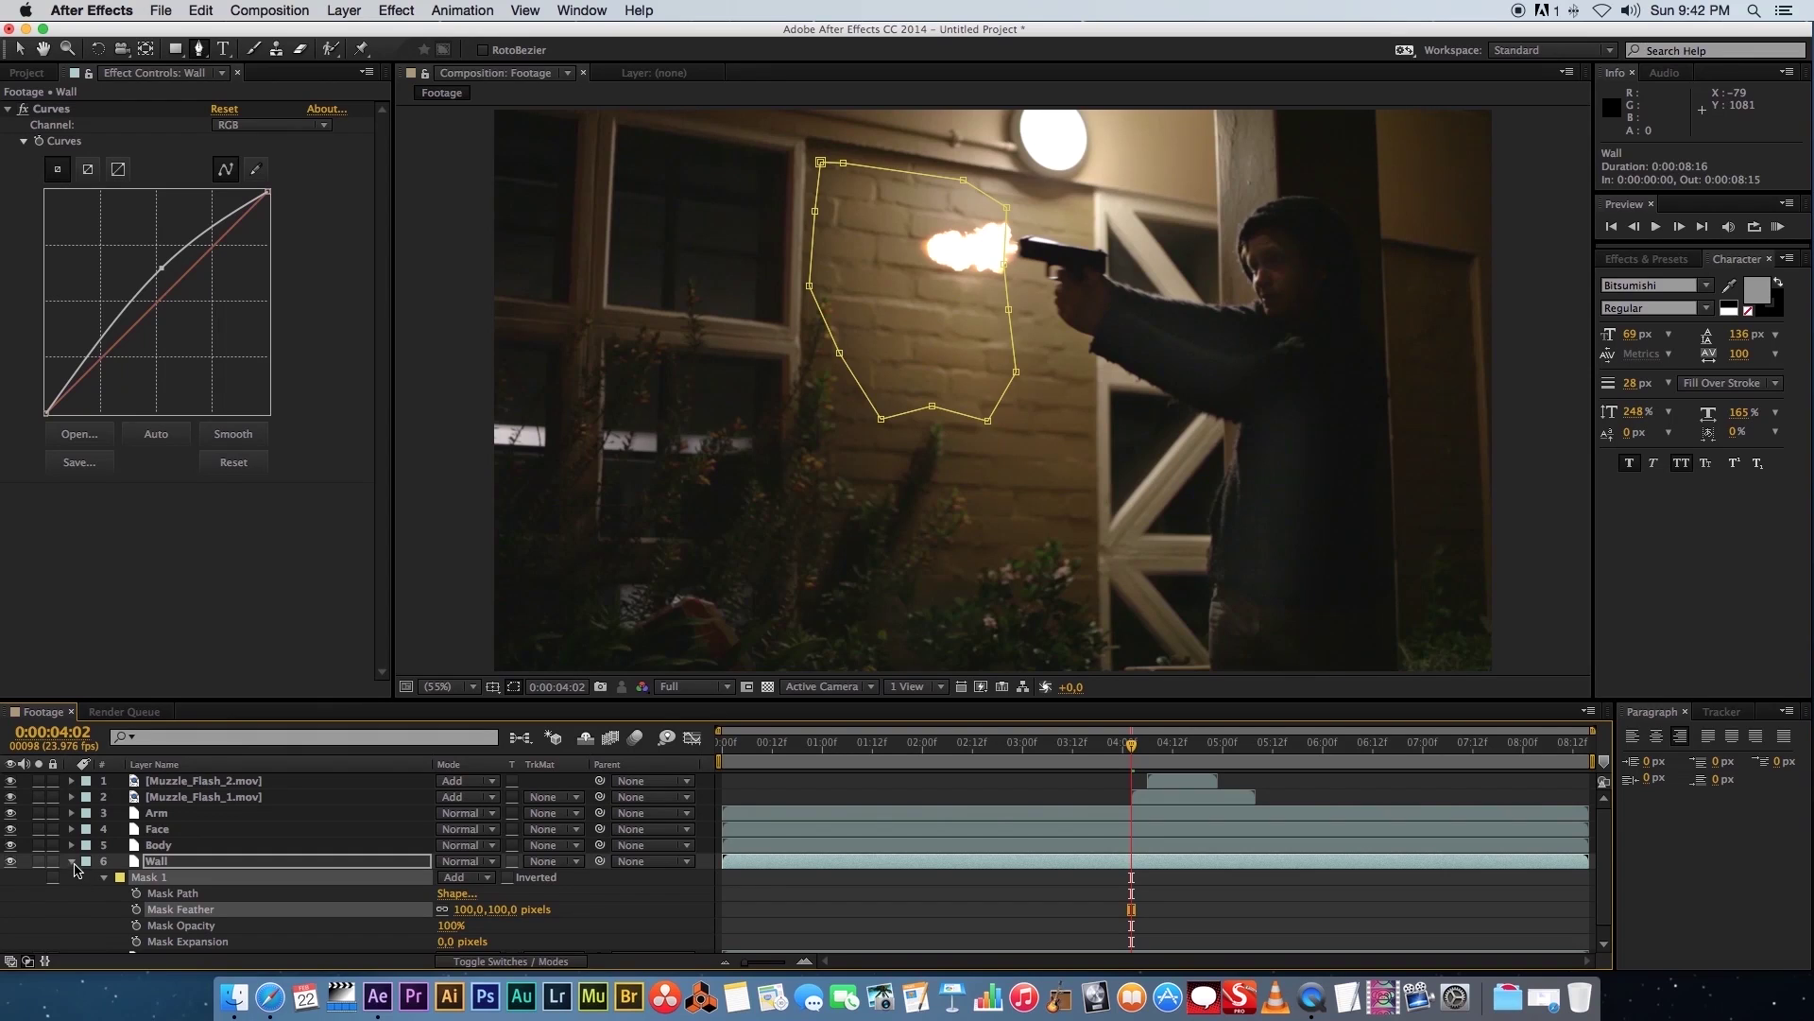
pyautogui.click(102, 893)
pyautogui.click(71, 862)
pyautogui.click(198, 813)
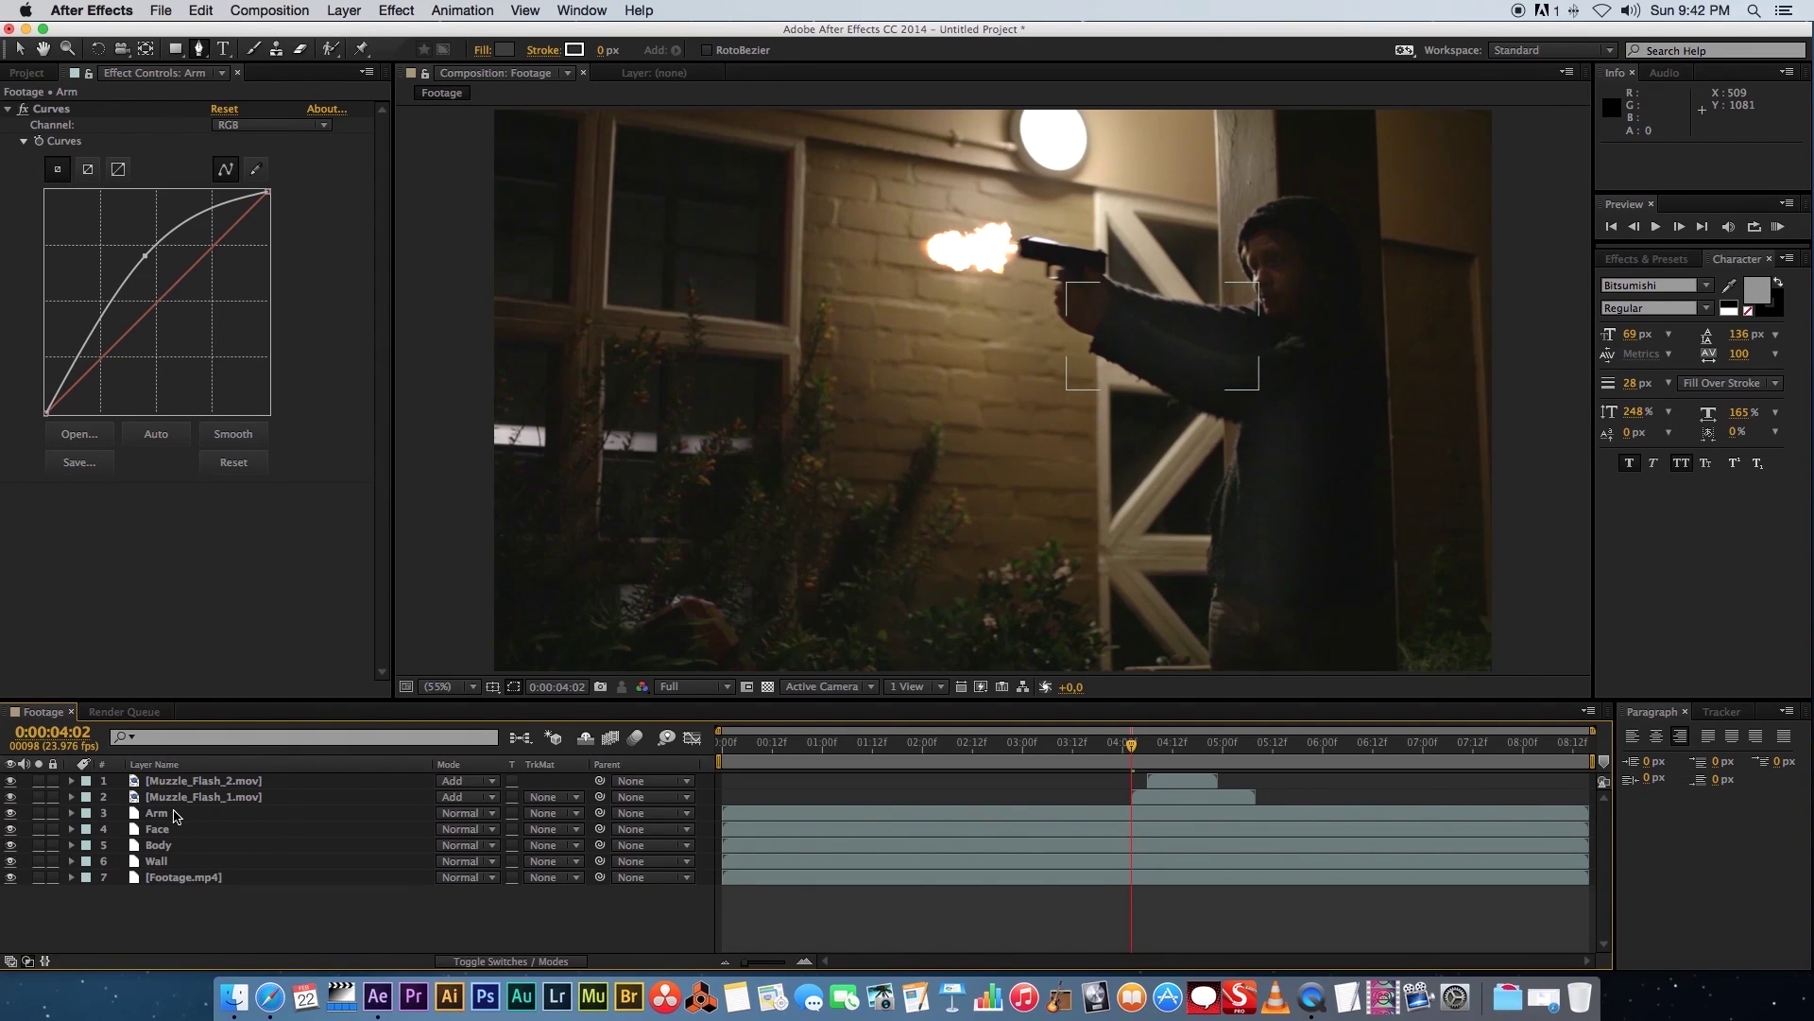
# Select the Arm, Face, Body and Wall layers and find the muzzle-flash frame
pyautogui.click(169, 814)
pyautogui.keyDown('shift'); pyautogui.click(185, 861); pyautogui.keyUp('shift')
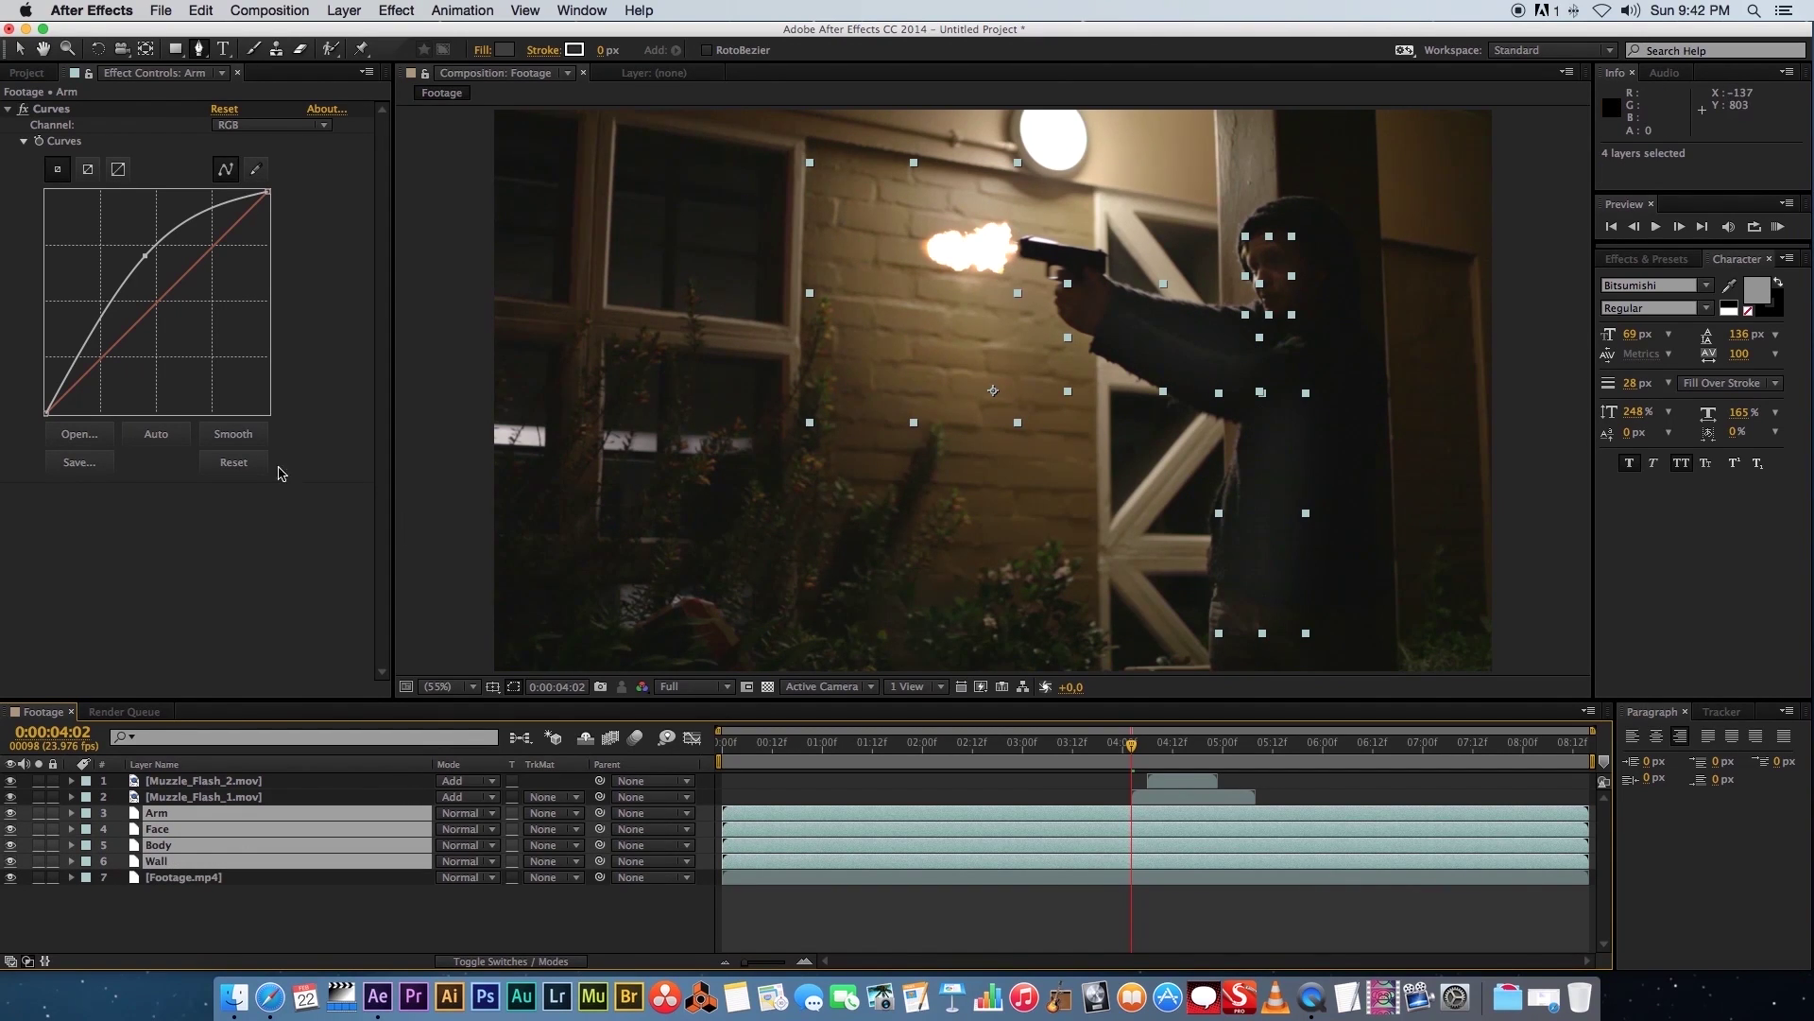
pyautogui.click(19, 48)
pyautogui.press('pageup')
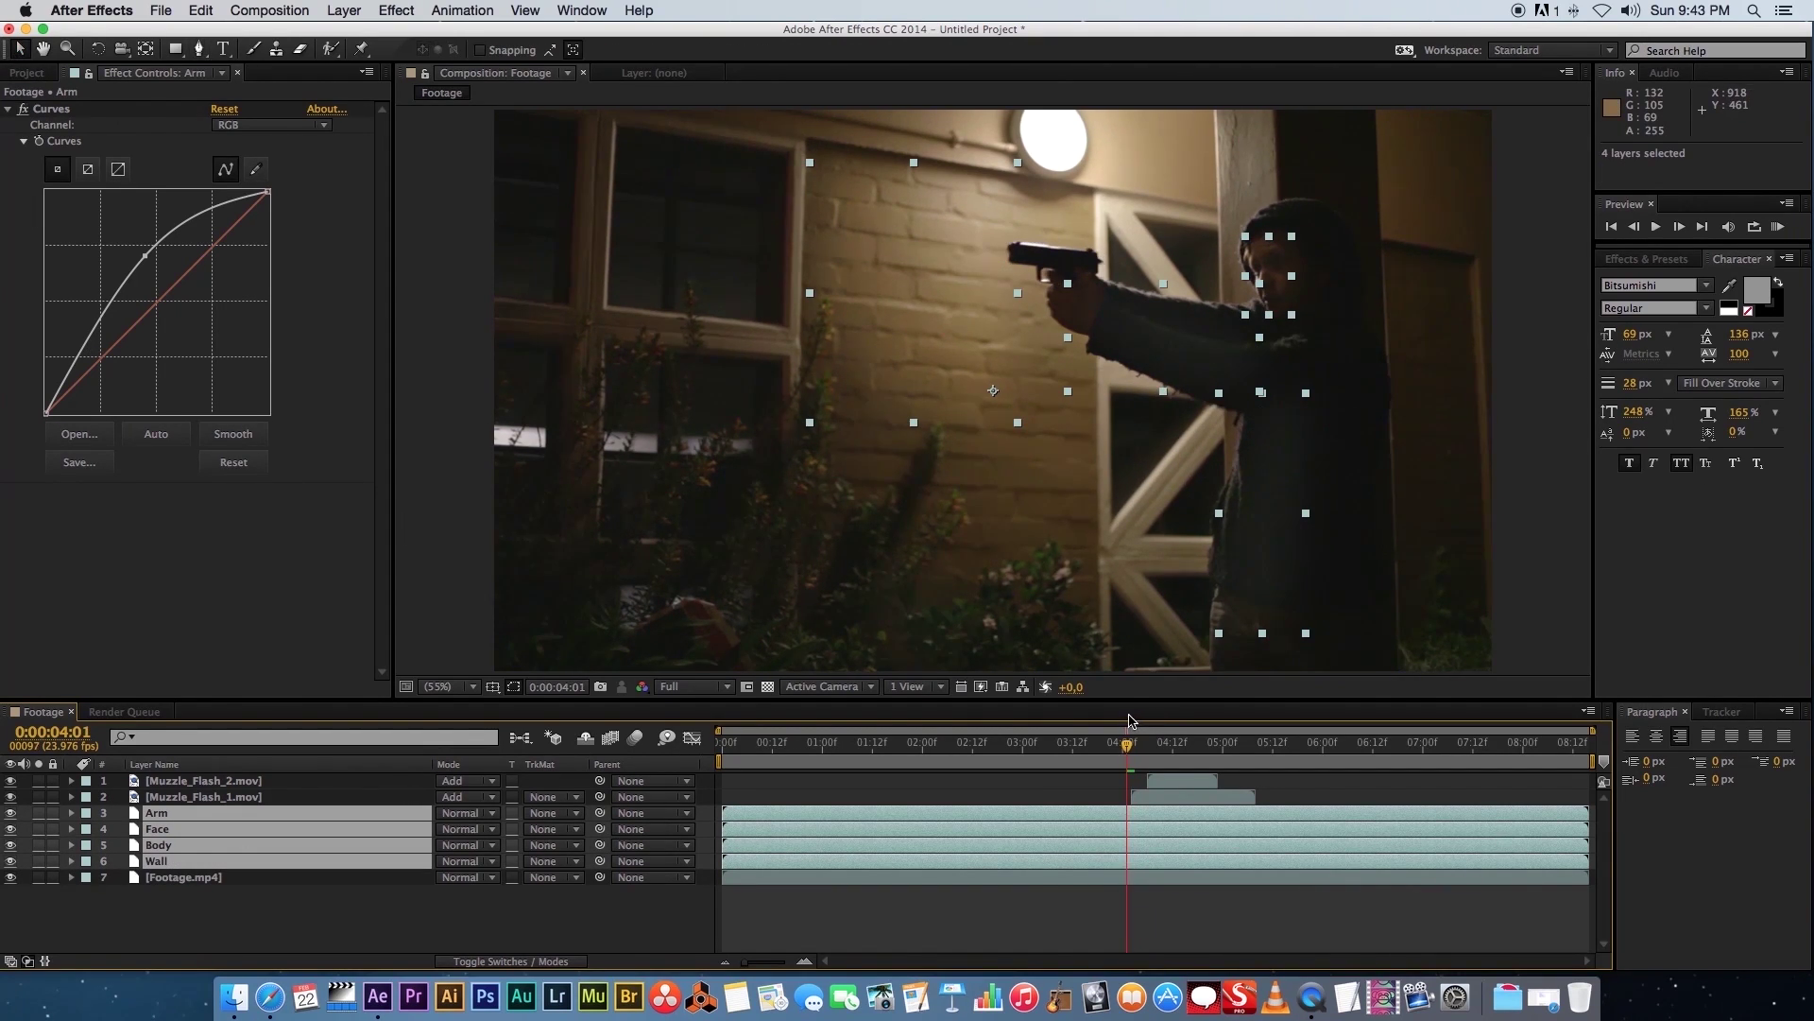
pyautogui.press('pagedown')
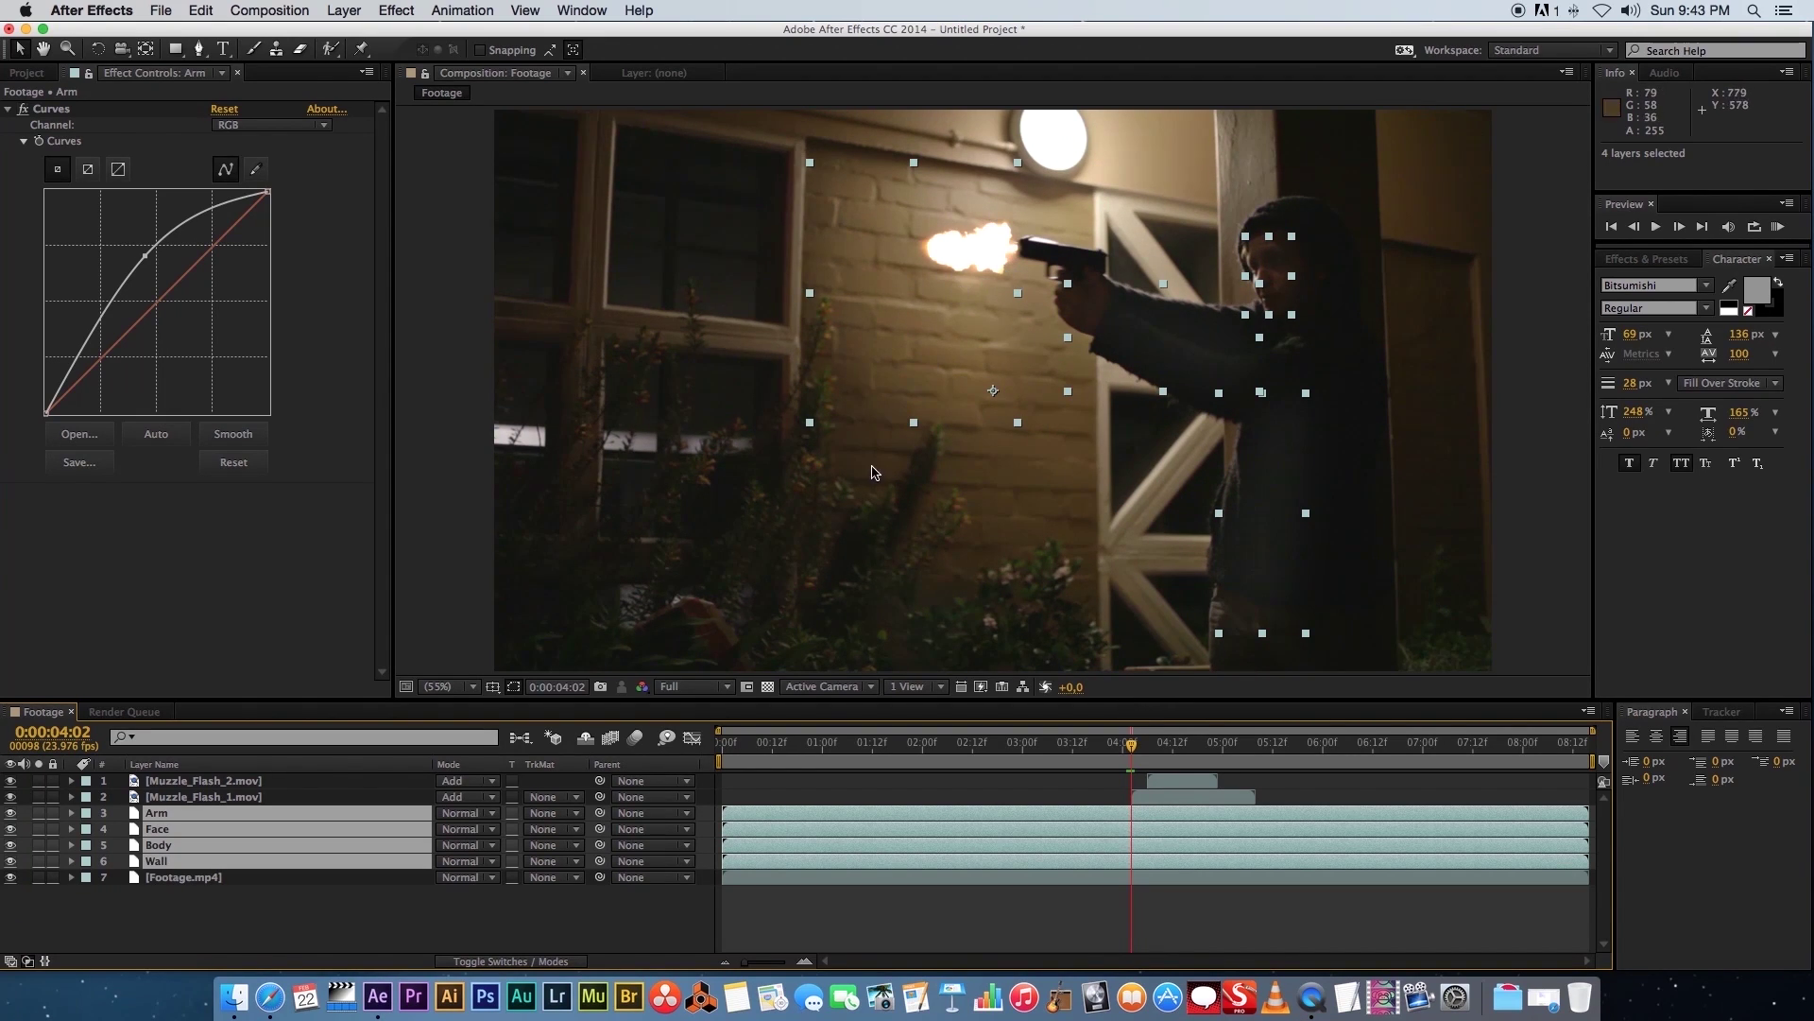
# Trim the four relight layers to start at 0:00:04:02
pyautogui.click(235, 930)
pyautogui.click(199, 814)
pyautogui.keyDown('shift'); pyautogui.click(184, 863); pyautogui.keyUp('shift')
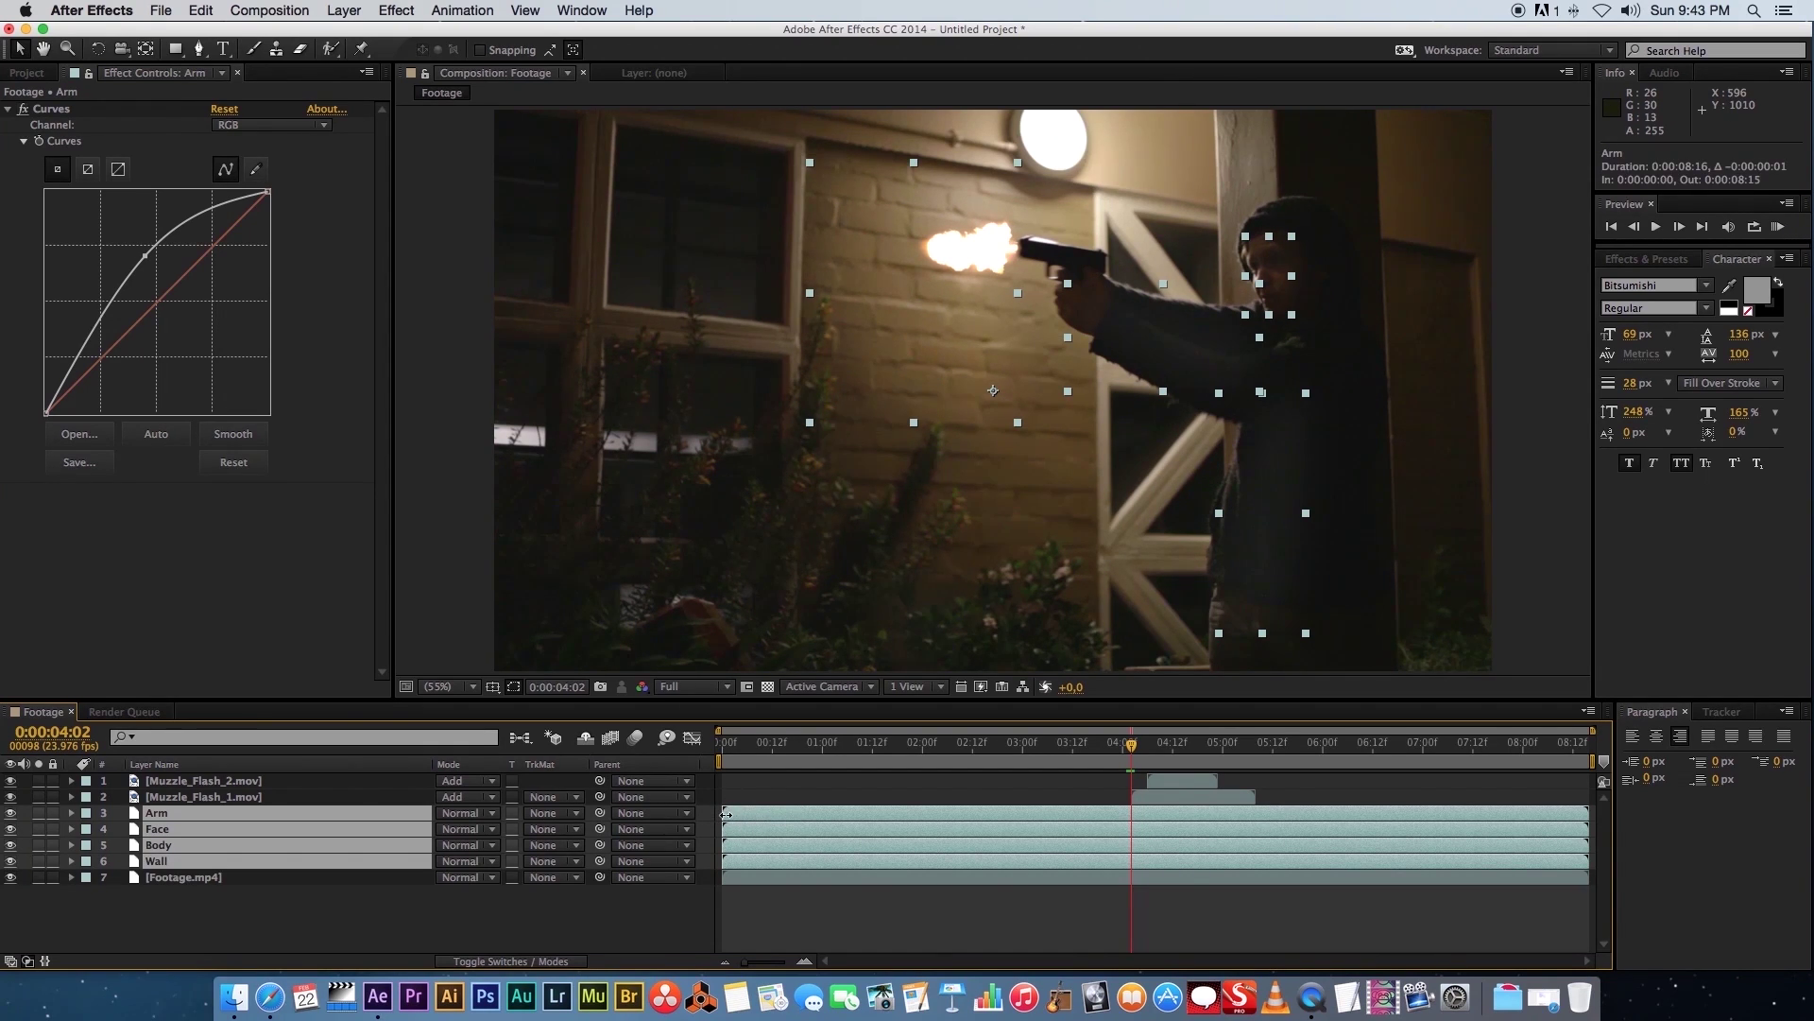
pyautogui.moveTo(723, 815); pyautogui.dragTo(1123, 812)
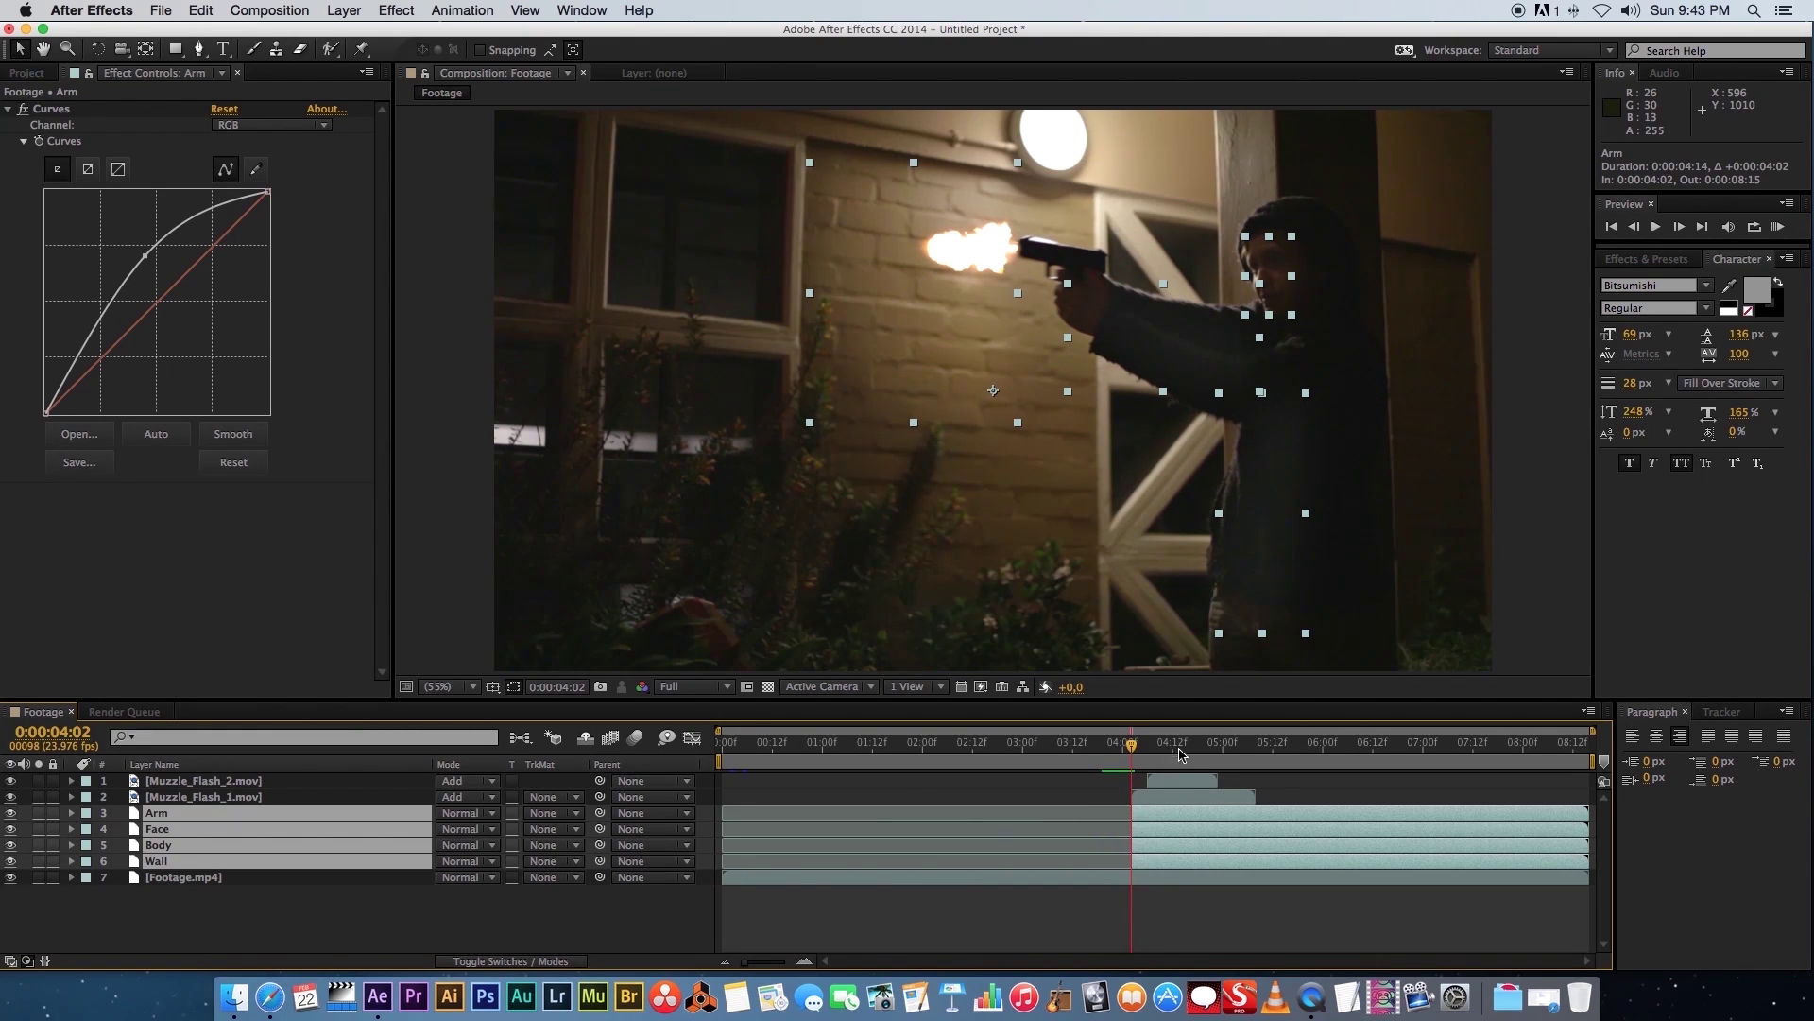
# Step through frames 0:00:04:02 to 0:00:04:05 to check both muzzle flashes
pyautogui.moveTo(1132, 749)
pyautogui.mouseDown()
pyautogui.moveTo(1041, 750)
pyautogui.moveTo(1132, 749)
pyautogui.mouseUp()
pyautogui.press('pagedown')
pyautogui.press('pageup')
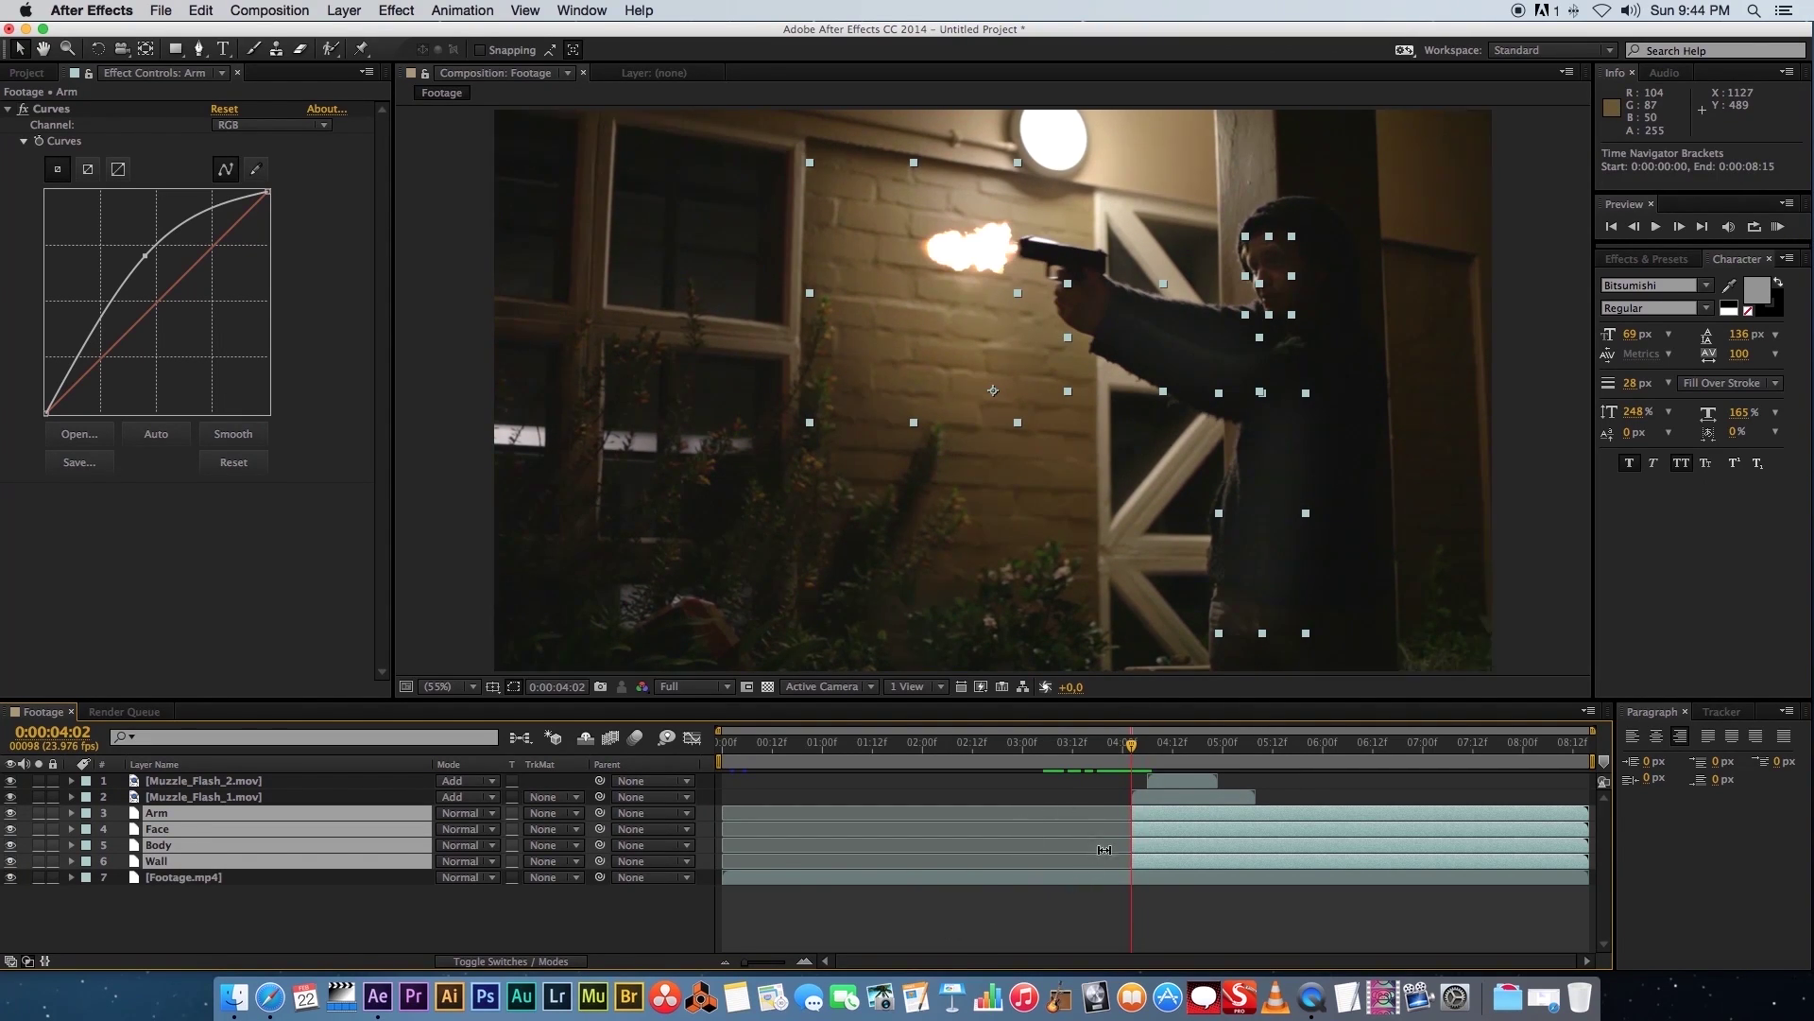
pyautogui.press('pagedown')
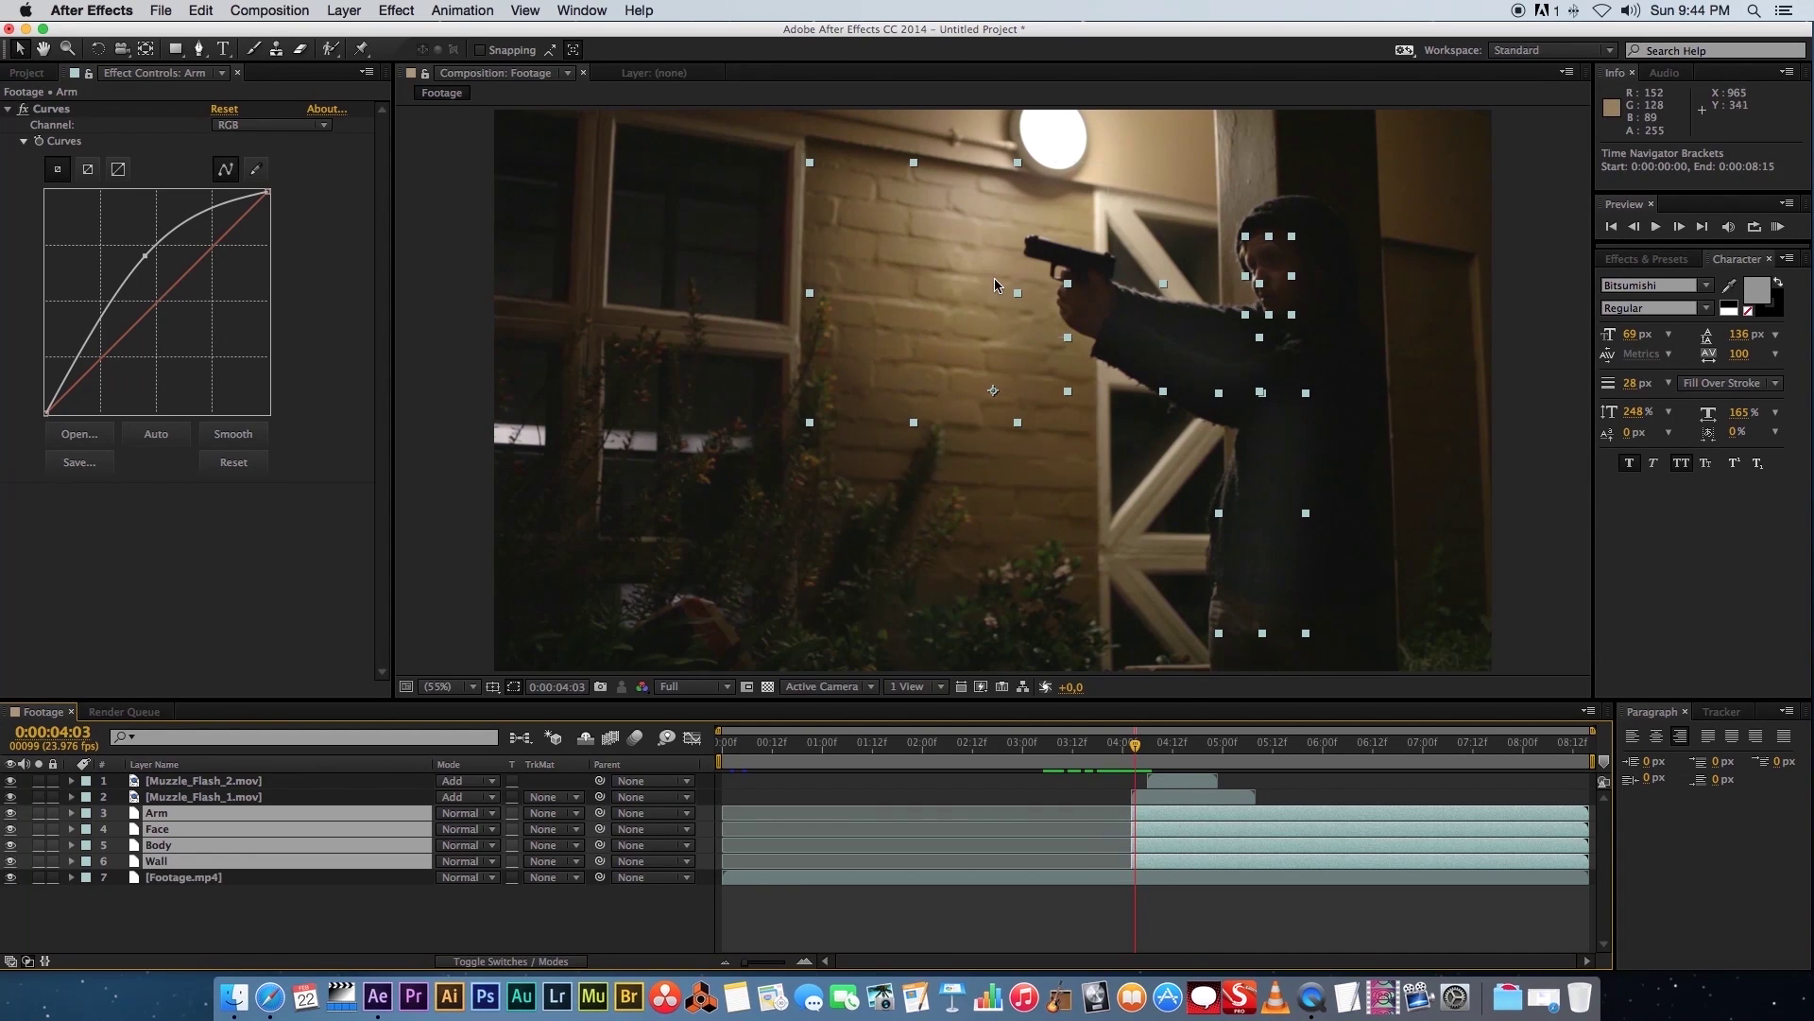
pyautogui.press('pagedown')
pyautogui.press('pagedown')
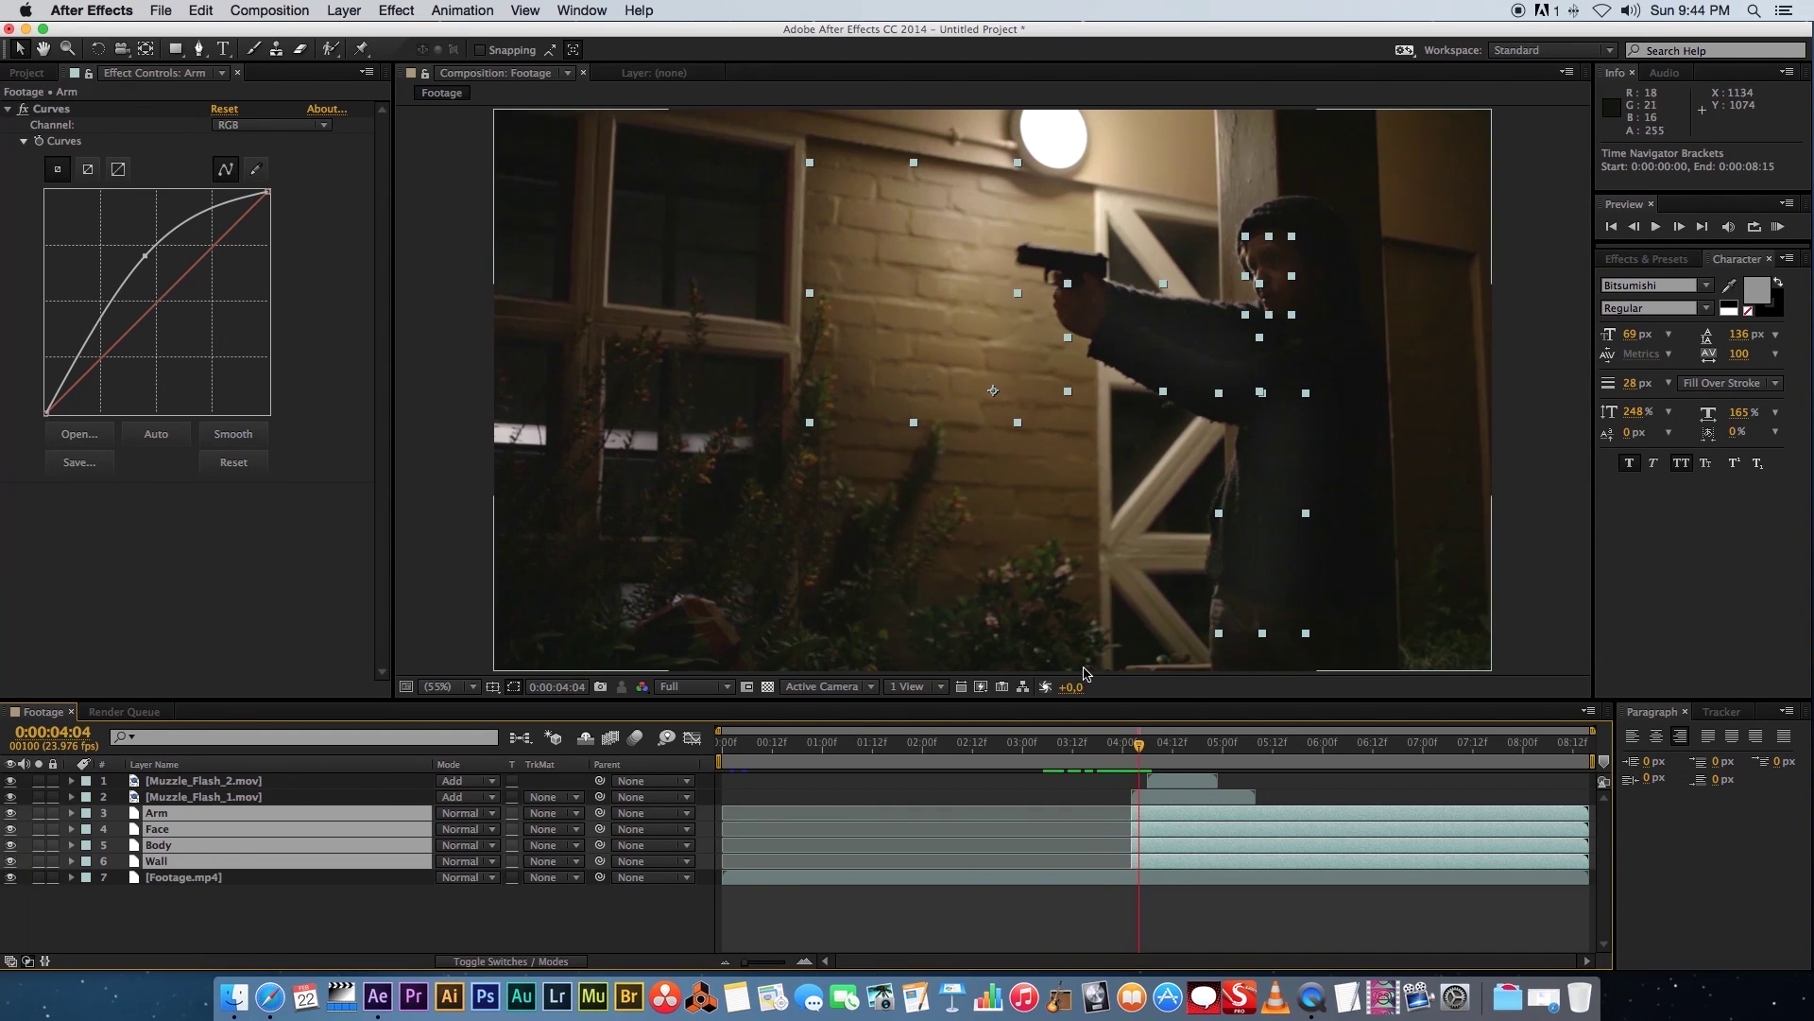
pyautogui.press('pagedown')
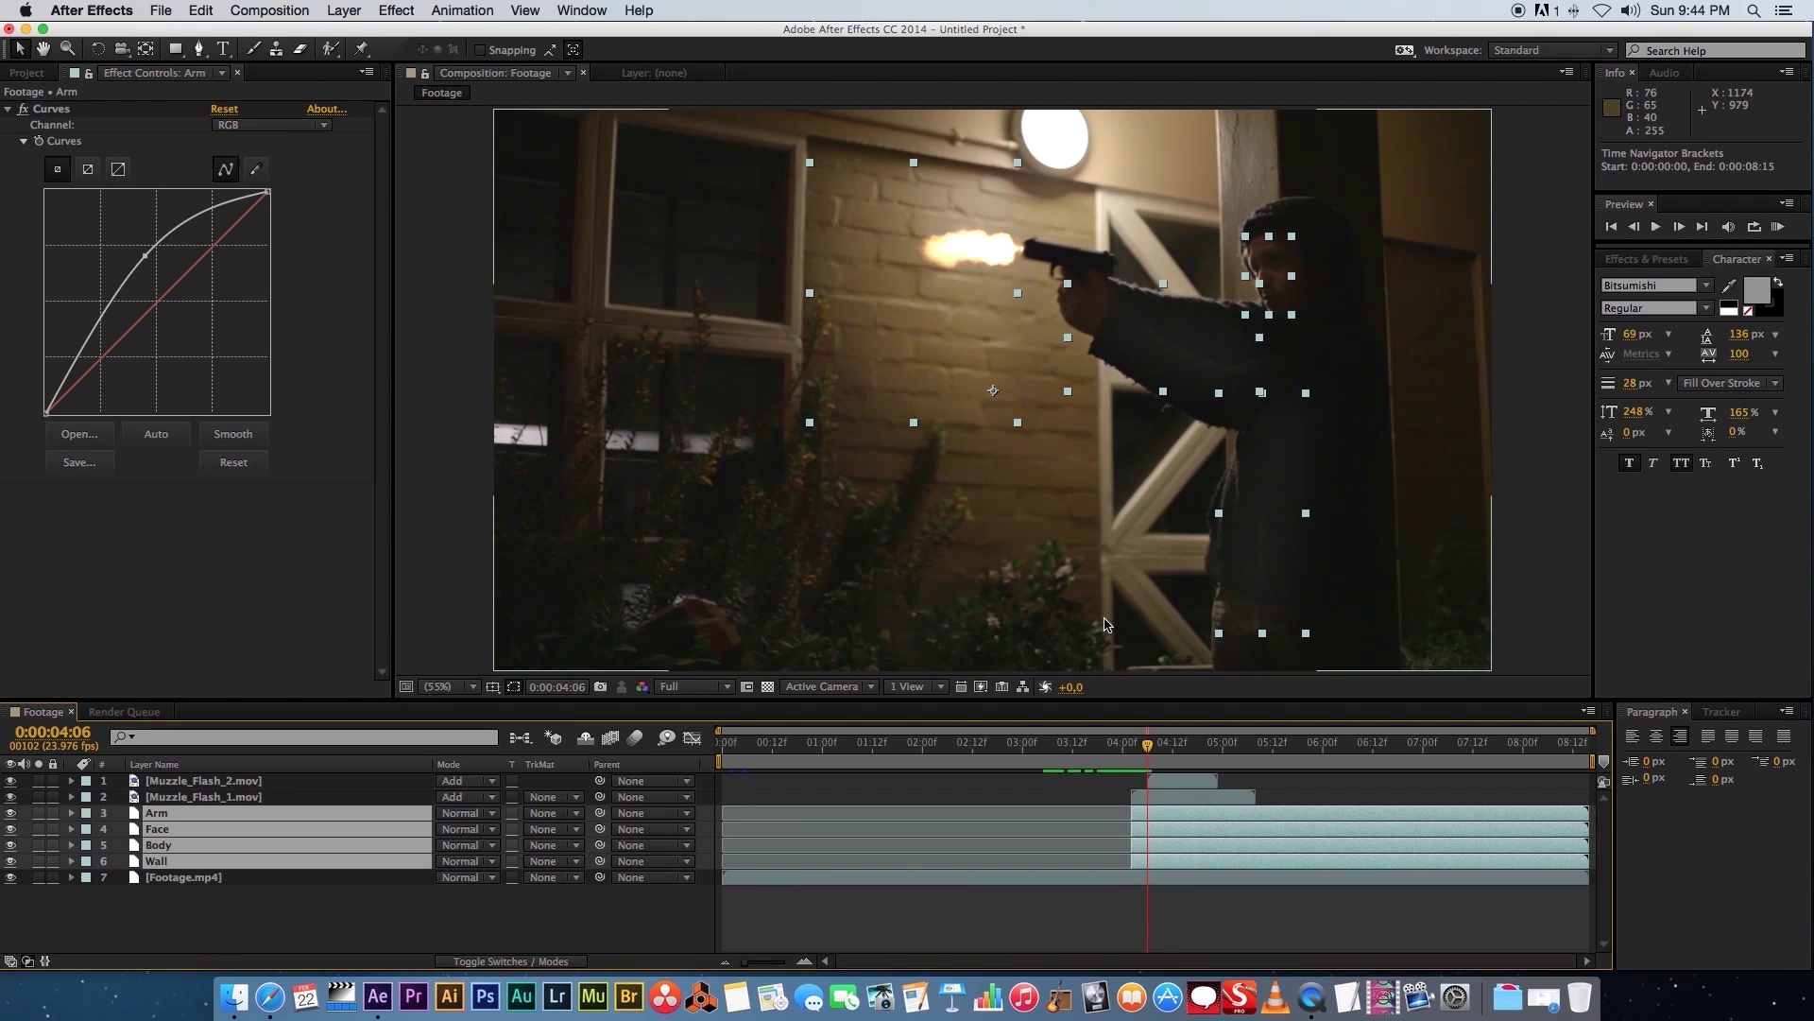
pyautogui.press('pagedown')
pyautogui.press('pageup')
pyautogui.press('pageup')
pyautogui.press('pagedown')
pyautogui.press('pageup')
pyautogui.press('pagedown')
pyautogui.press('pageup')
pyautogui.press('pageup')
pyautogui.press('pageup')
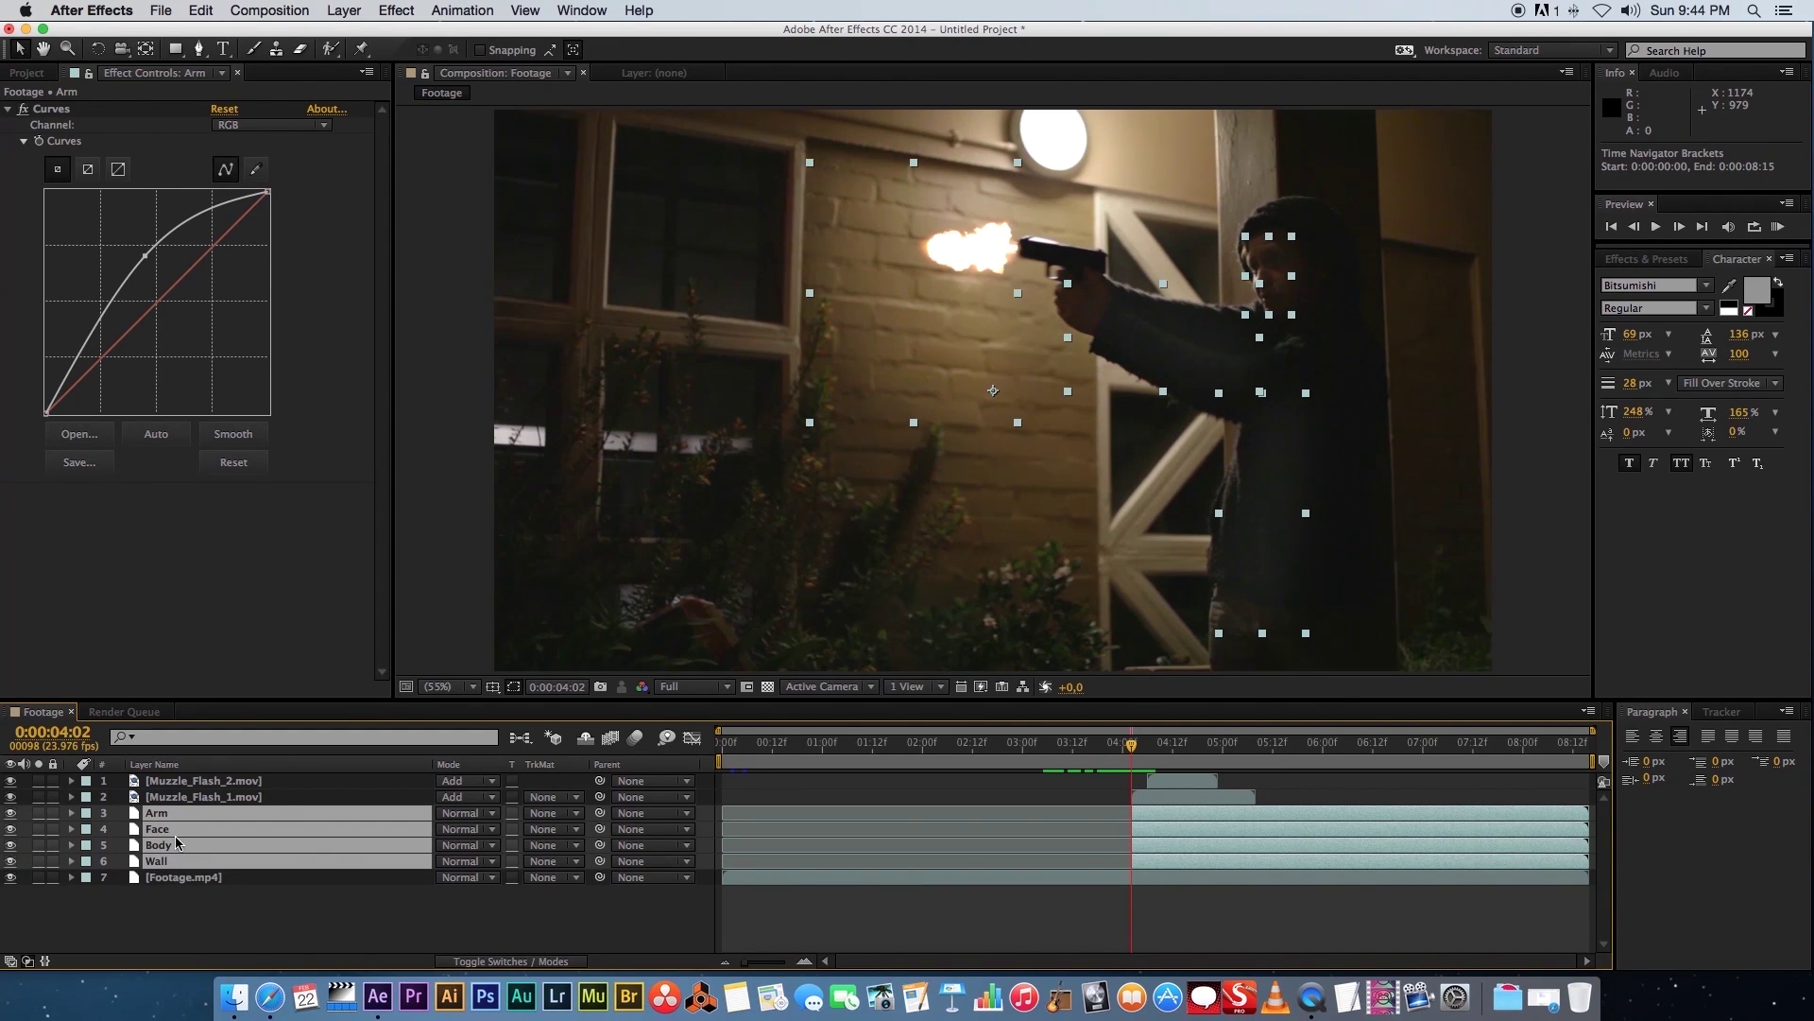
# Reselect the Wall, Face, Body and Arm layers together
pyautogui.click(216, 918)
pyautogui.click(168, 863)
pyautogui.keyDown('shift'); pyautogui.click(173, 825); pyautogui.keyUp('shift')
pyautogui.keyDown('shift'); pyautogui.click(181, 815); pyautogui.keyUp('shift')
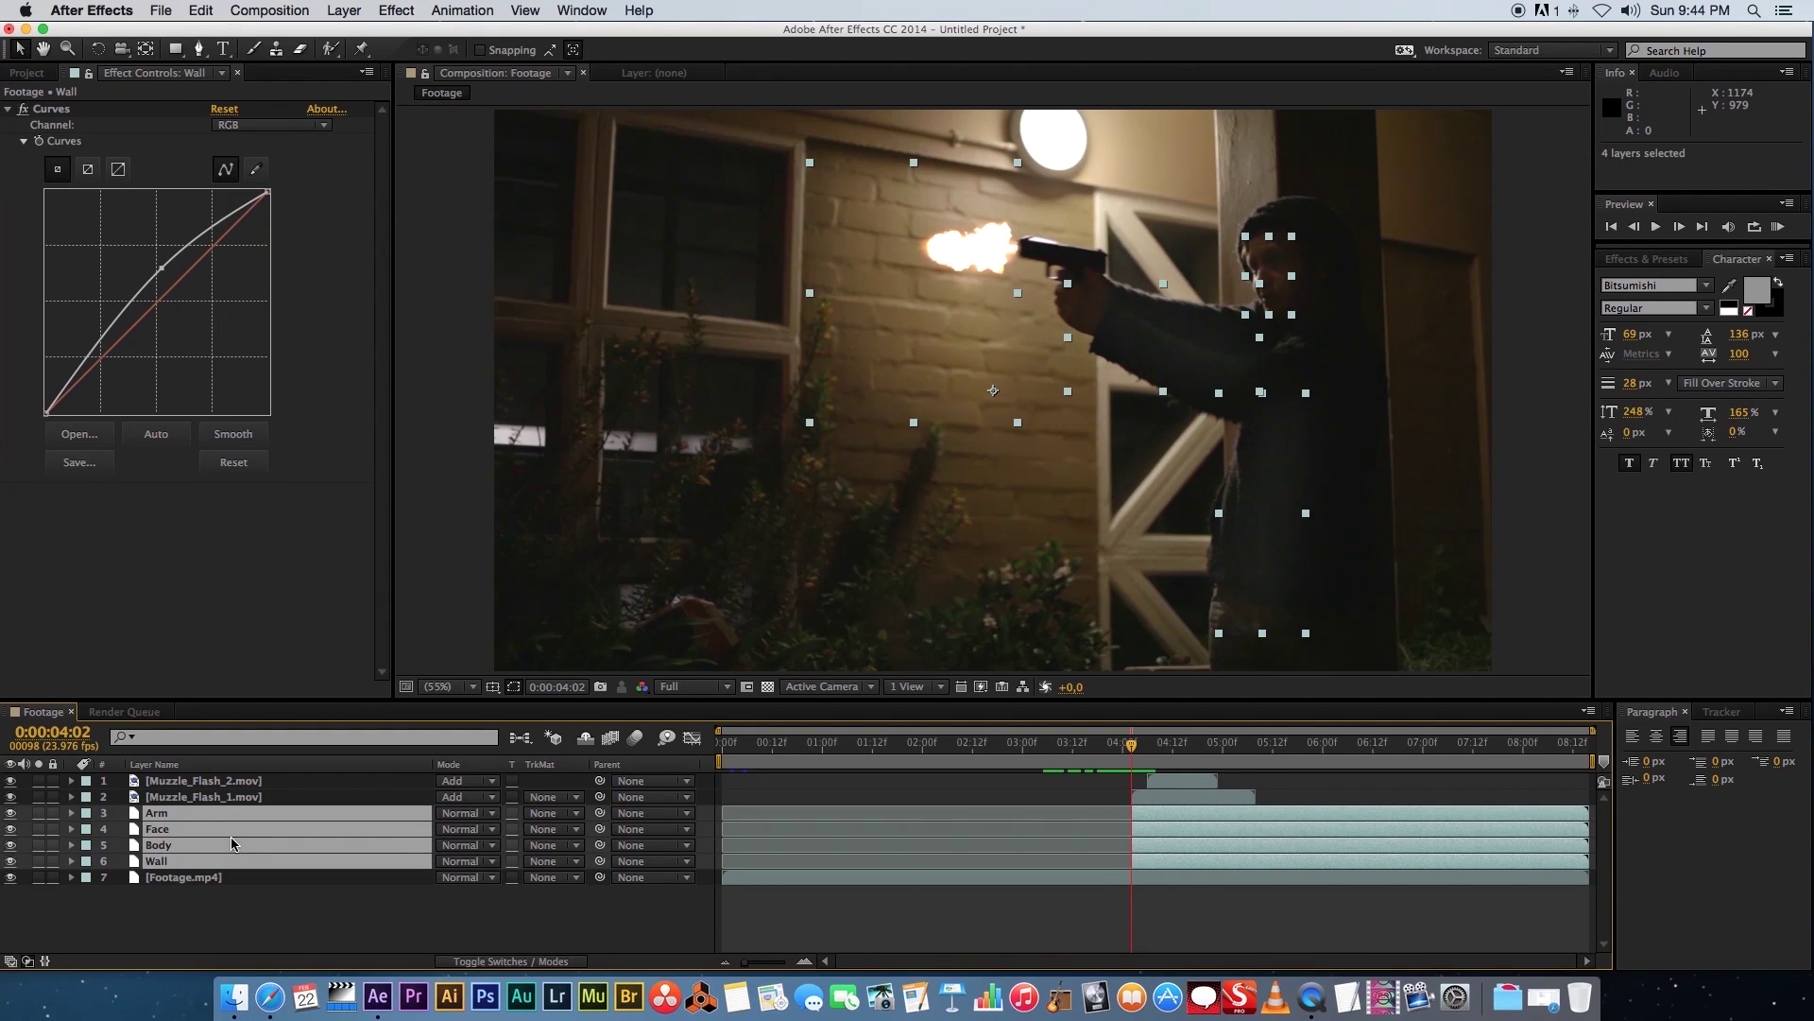
# Keyframe the four layers' Opacity at 100% on 0:00:04:02 and 0% on 0:00:04:03
pyautogui.press('t')
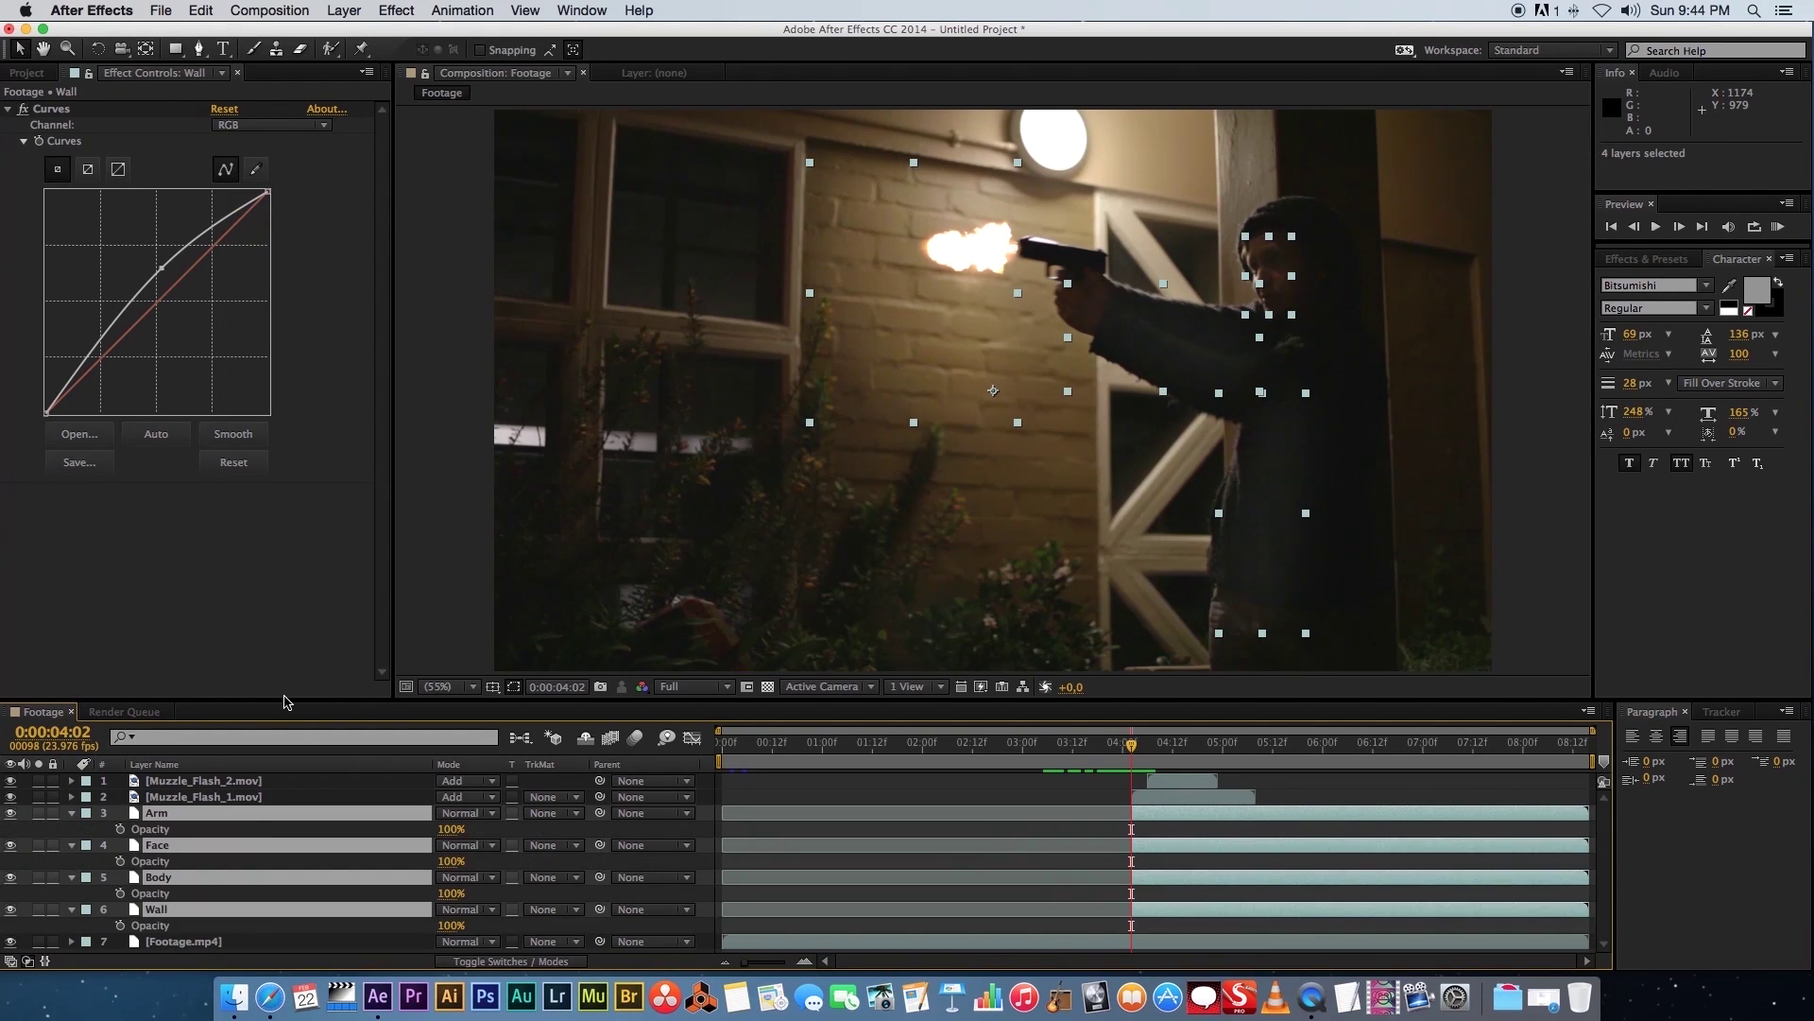
pyautogui.moveTo(283, 701); pyautogui.dragTo(283, 629)
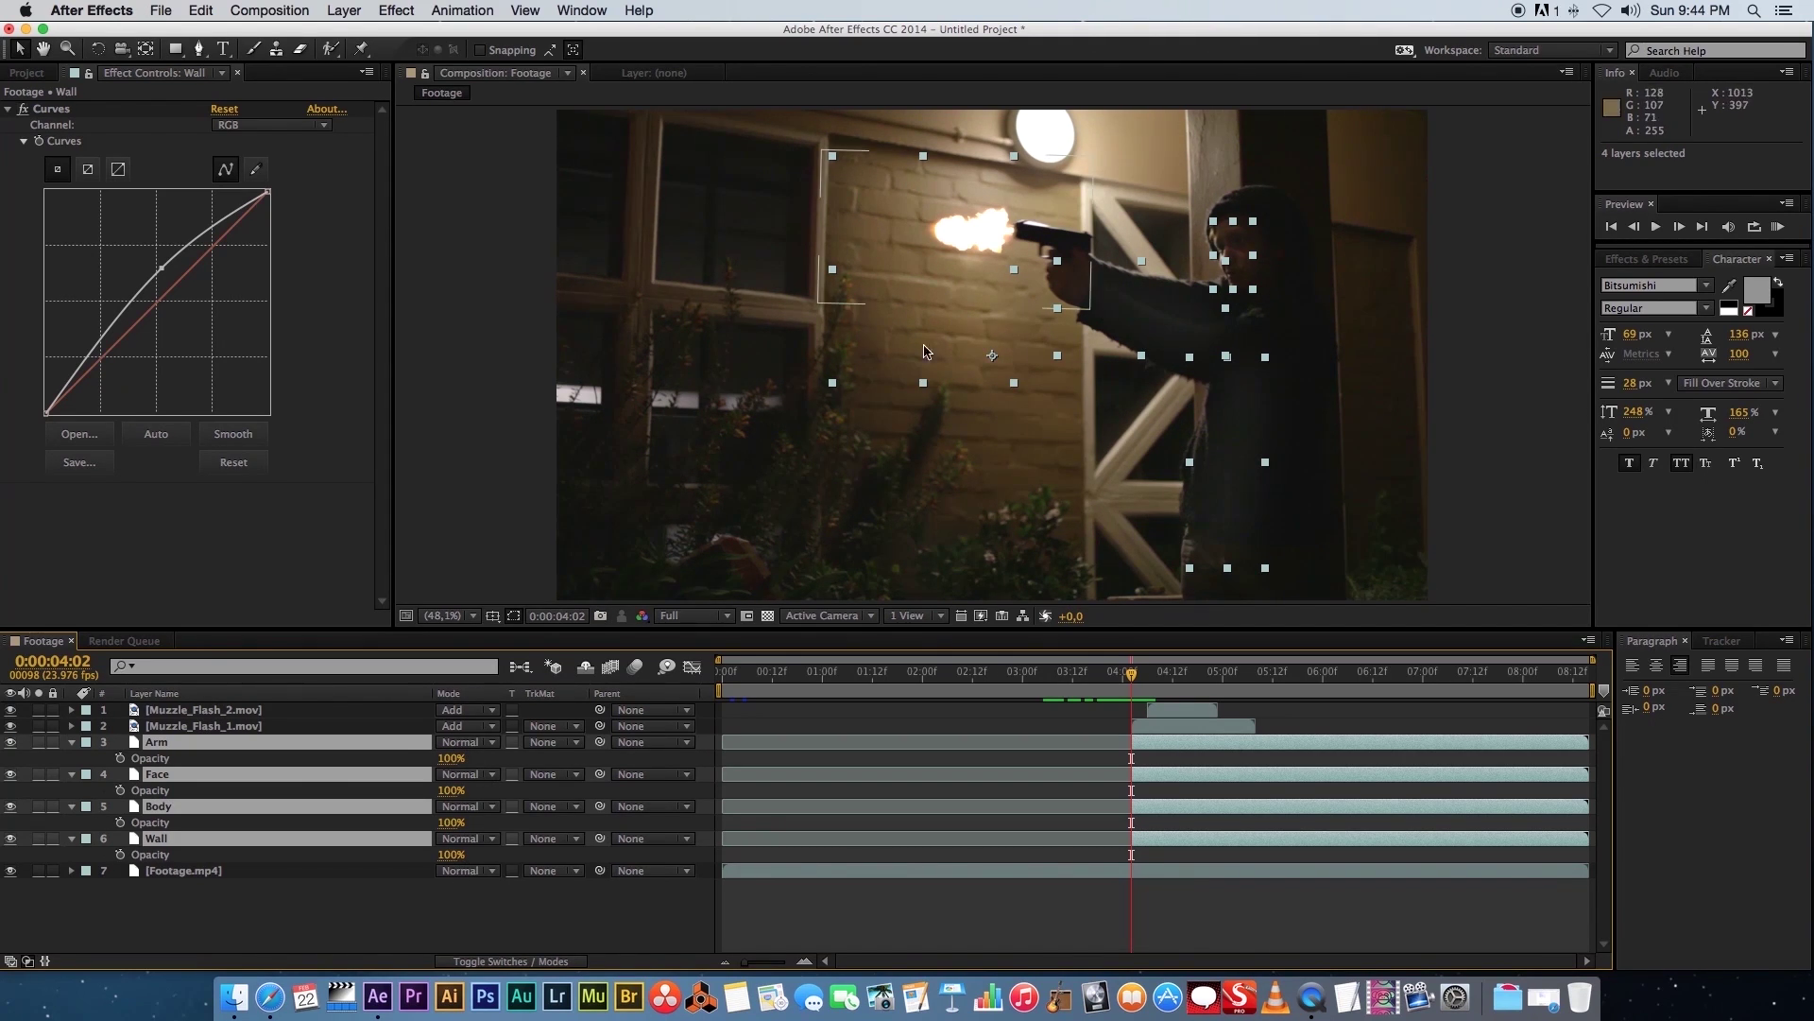
pyautogui.click(120, 757)
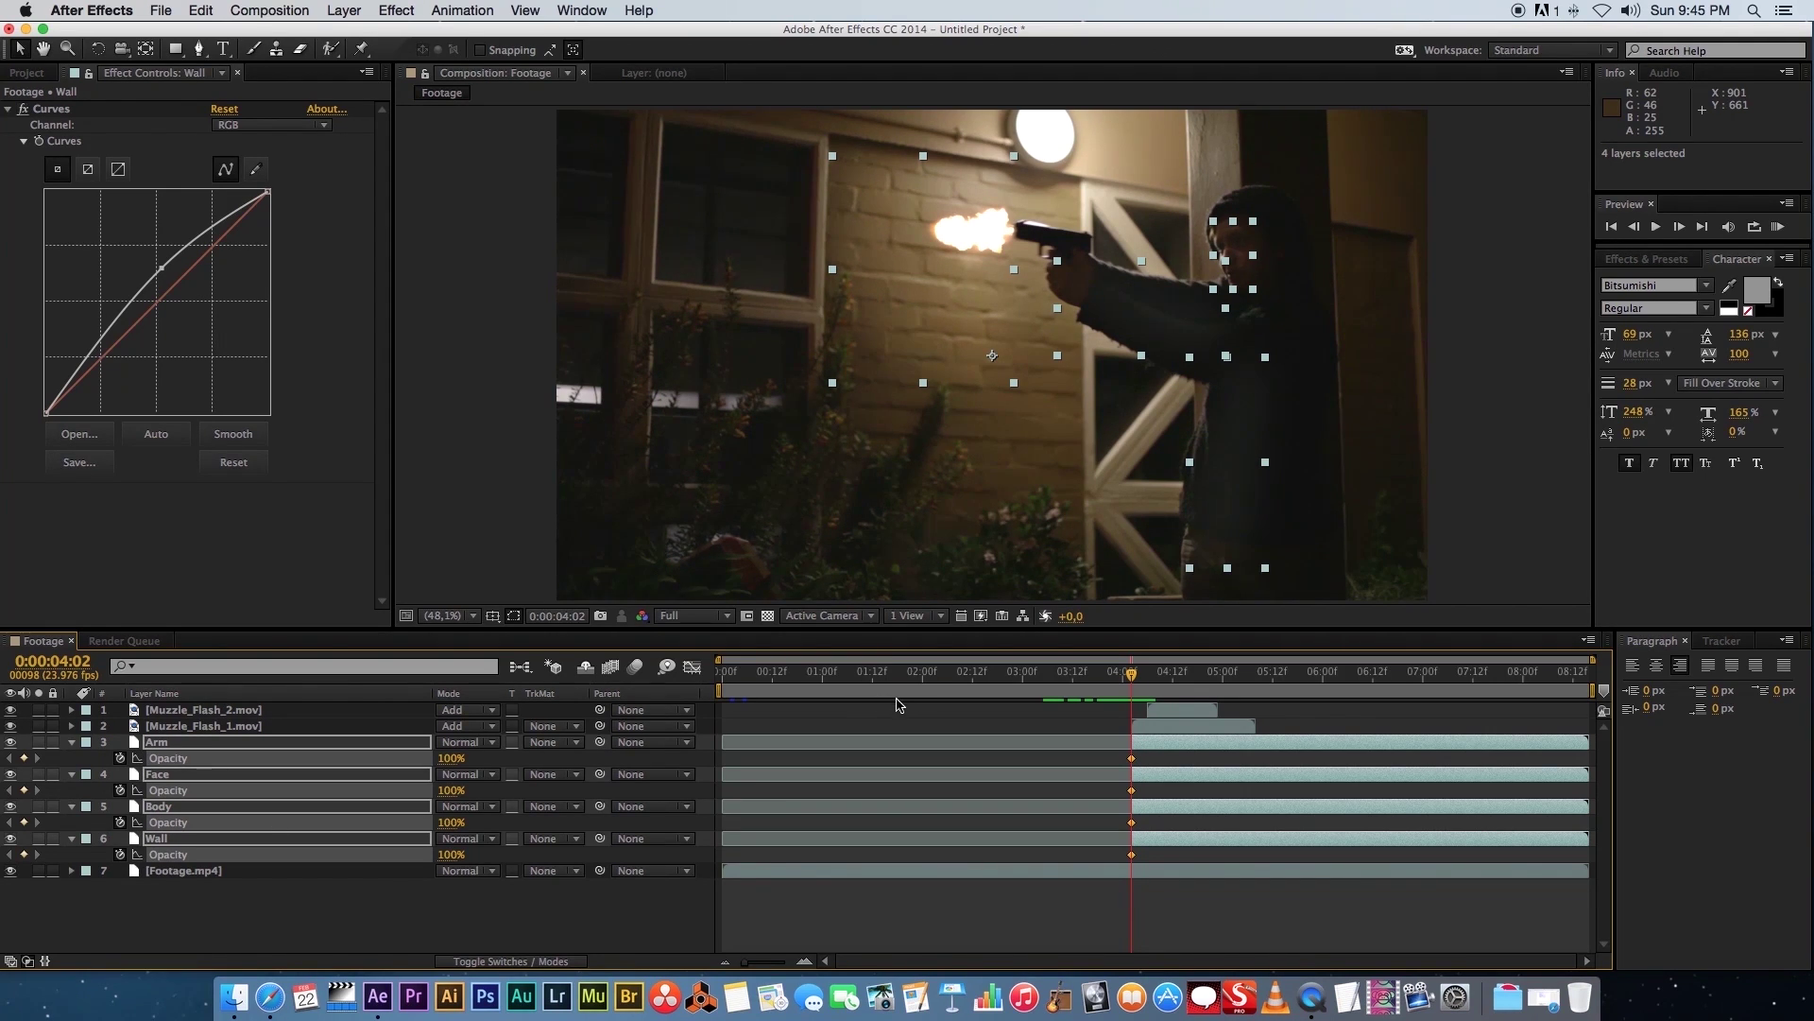
pyautogui.press('pagedown')
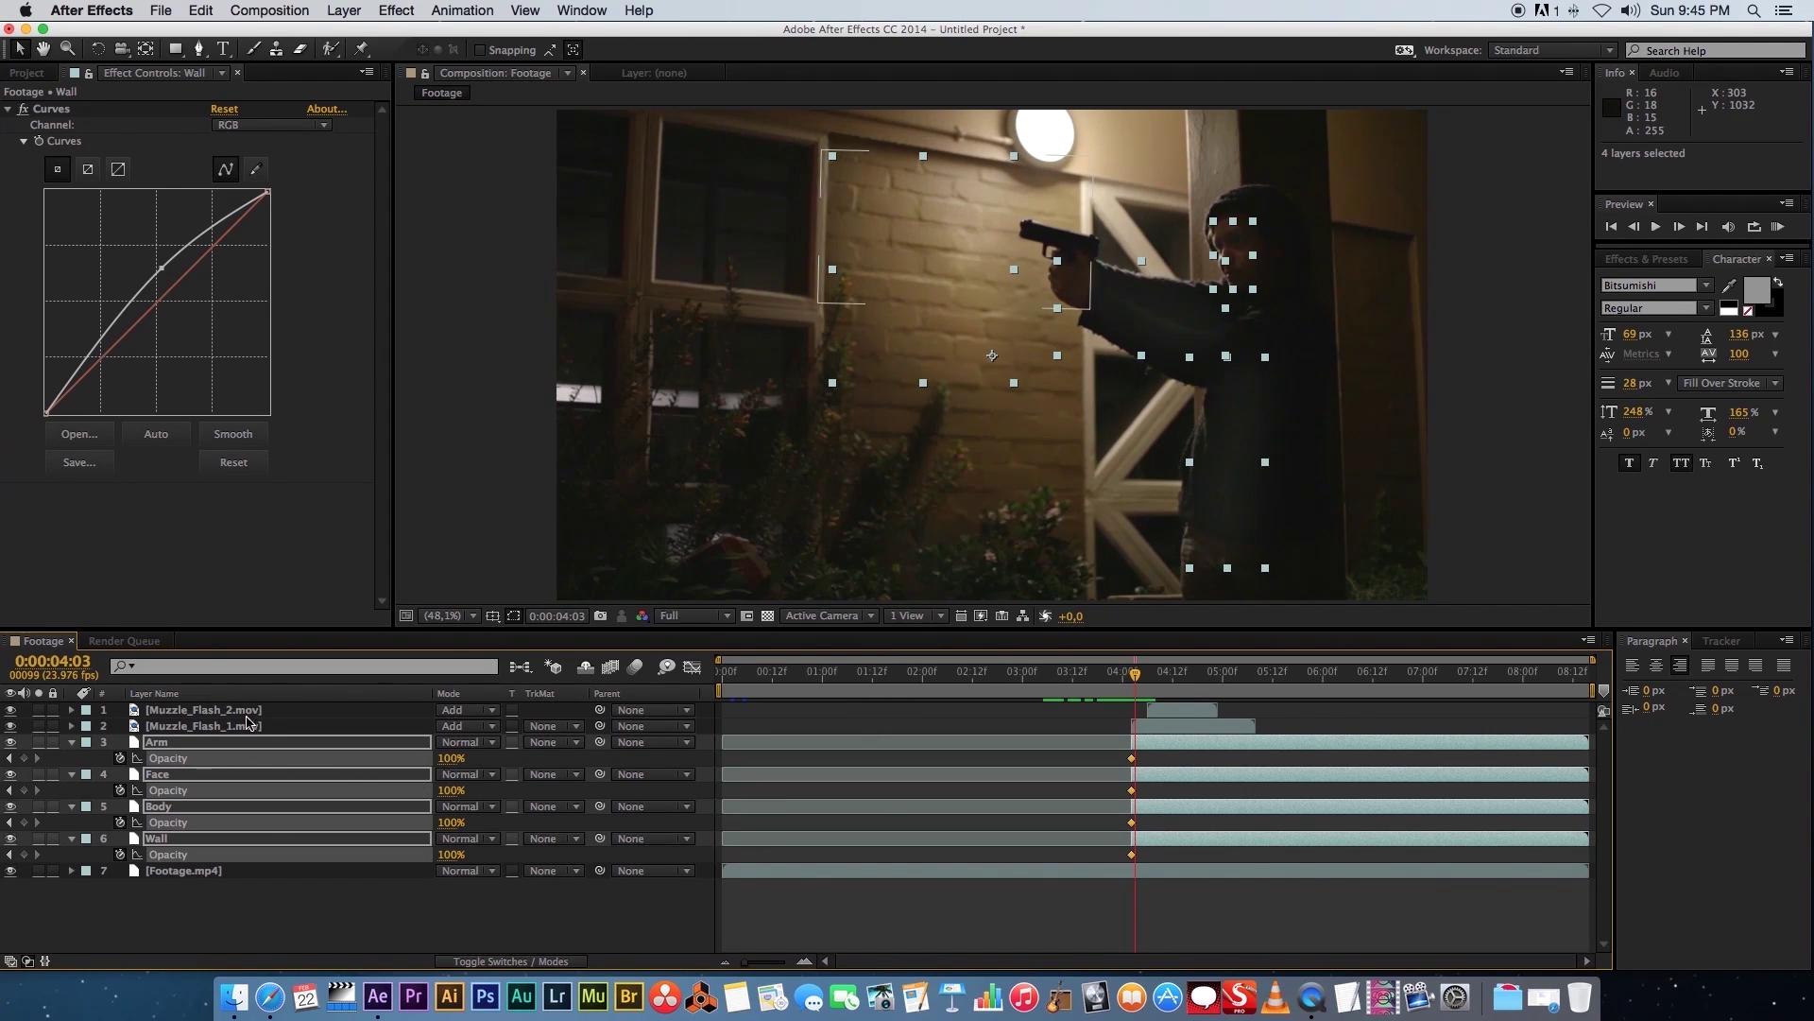
pyautogui.click(451, 758)
pyautogui.write('0')
pyautogui.press('Return')
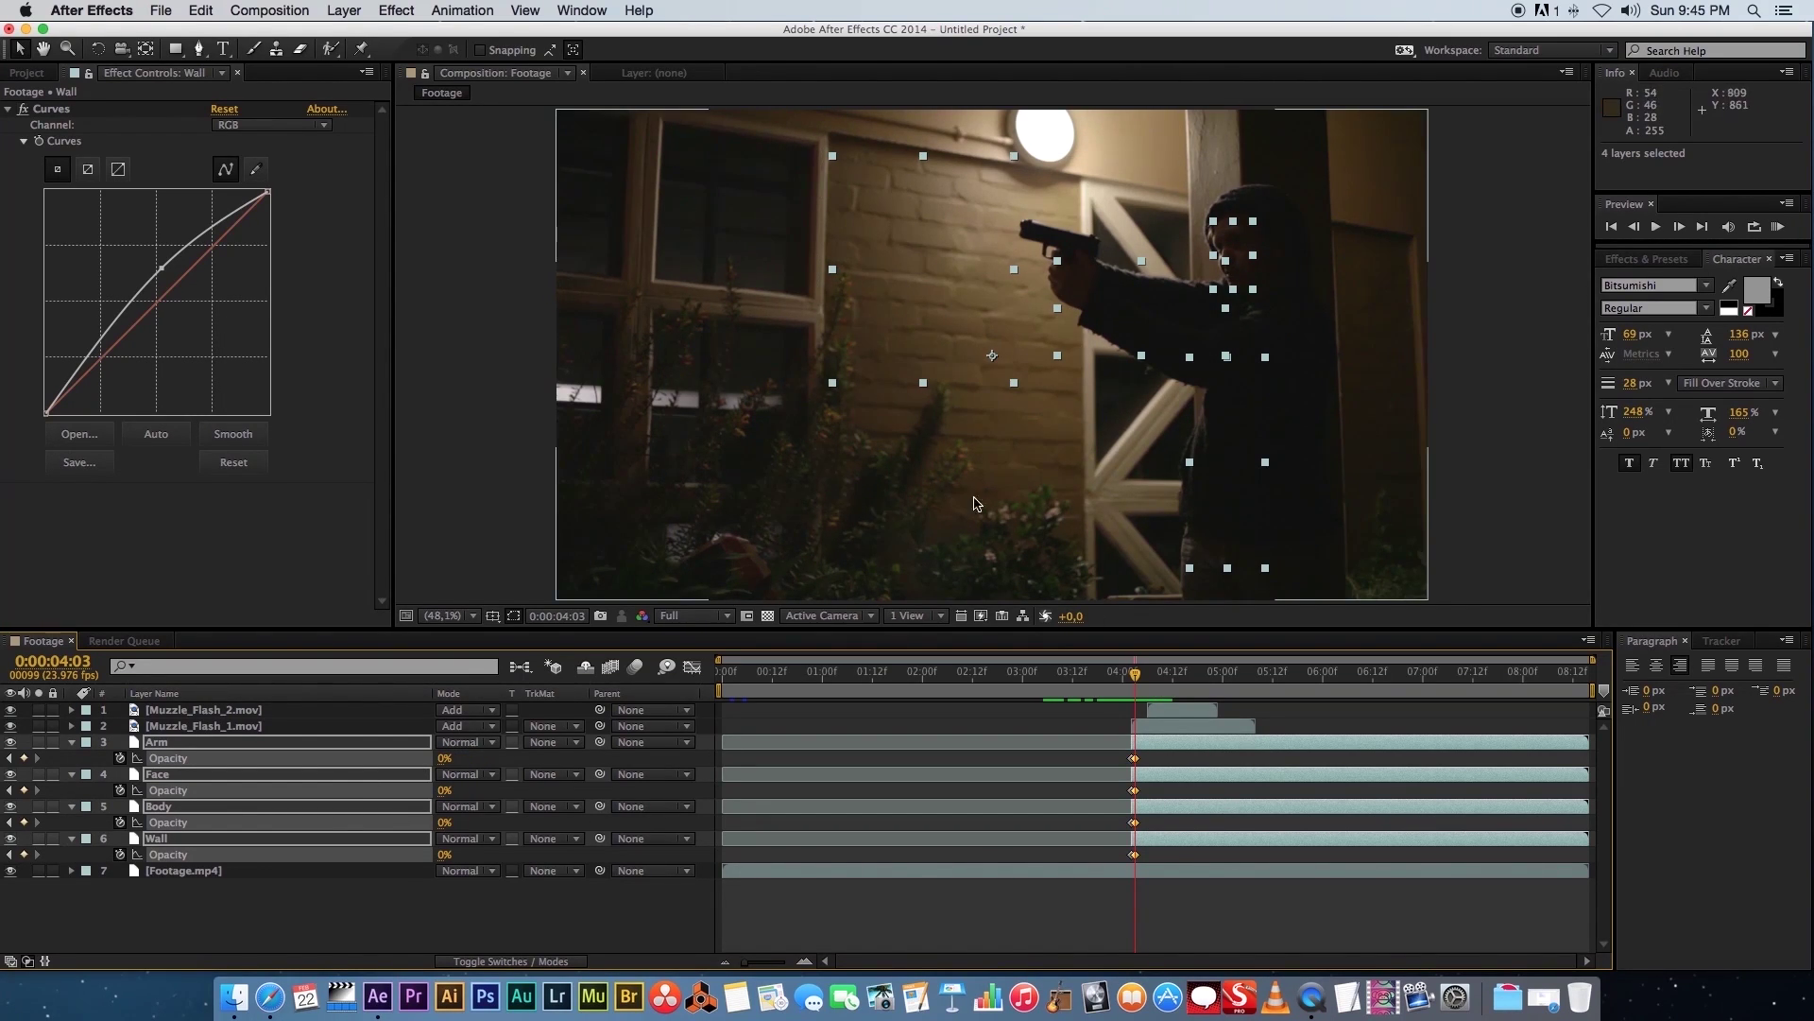
# Keyframe the four relight layers' Opacity to flash to 100% at 0:00:04:06, then fade out
pyautogui.press('pagedown')
pyautogui.press('pagedown')
pyautogui.press('pagedown')
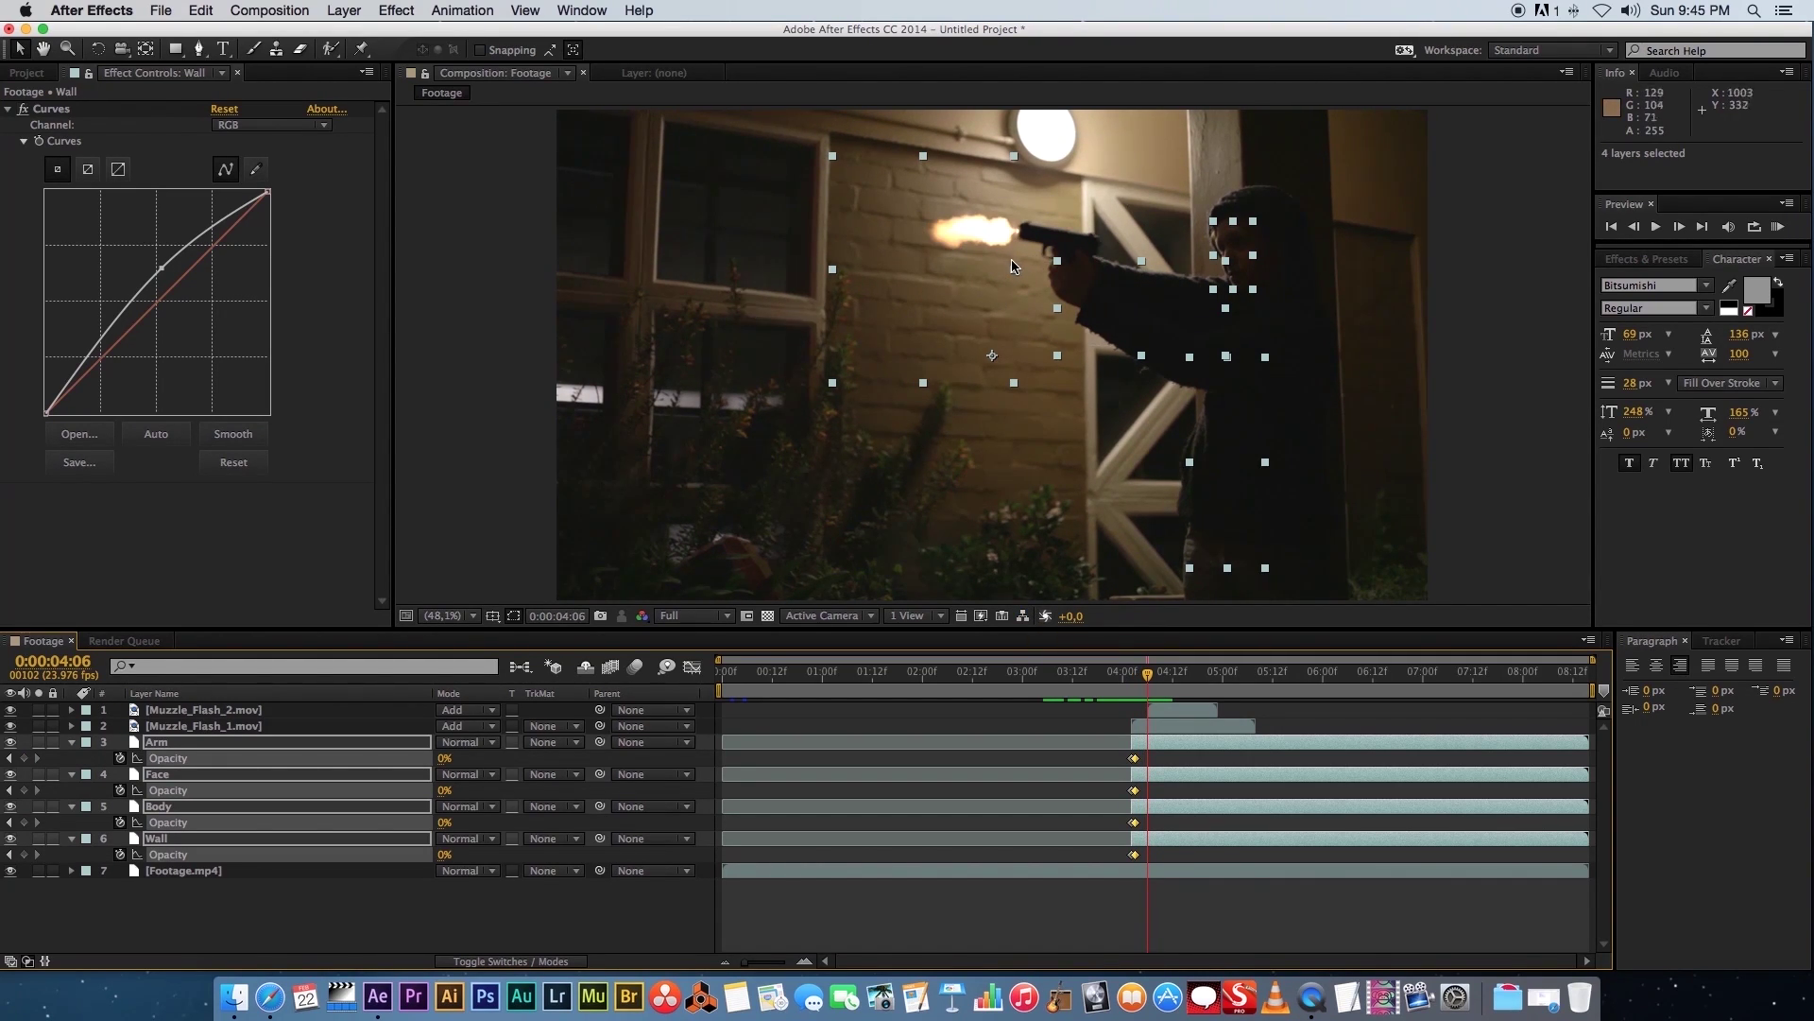
pyautogui.press('pageup')
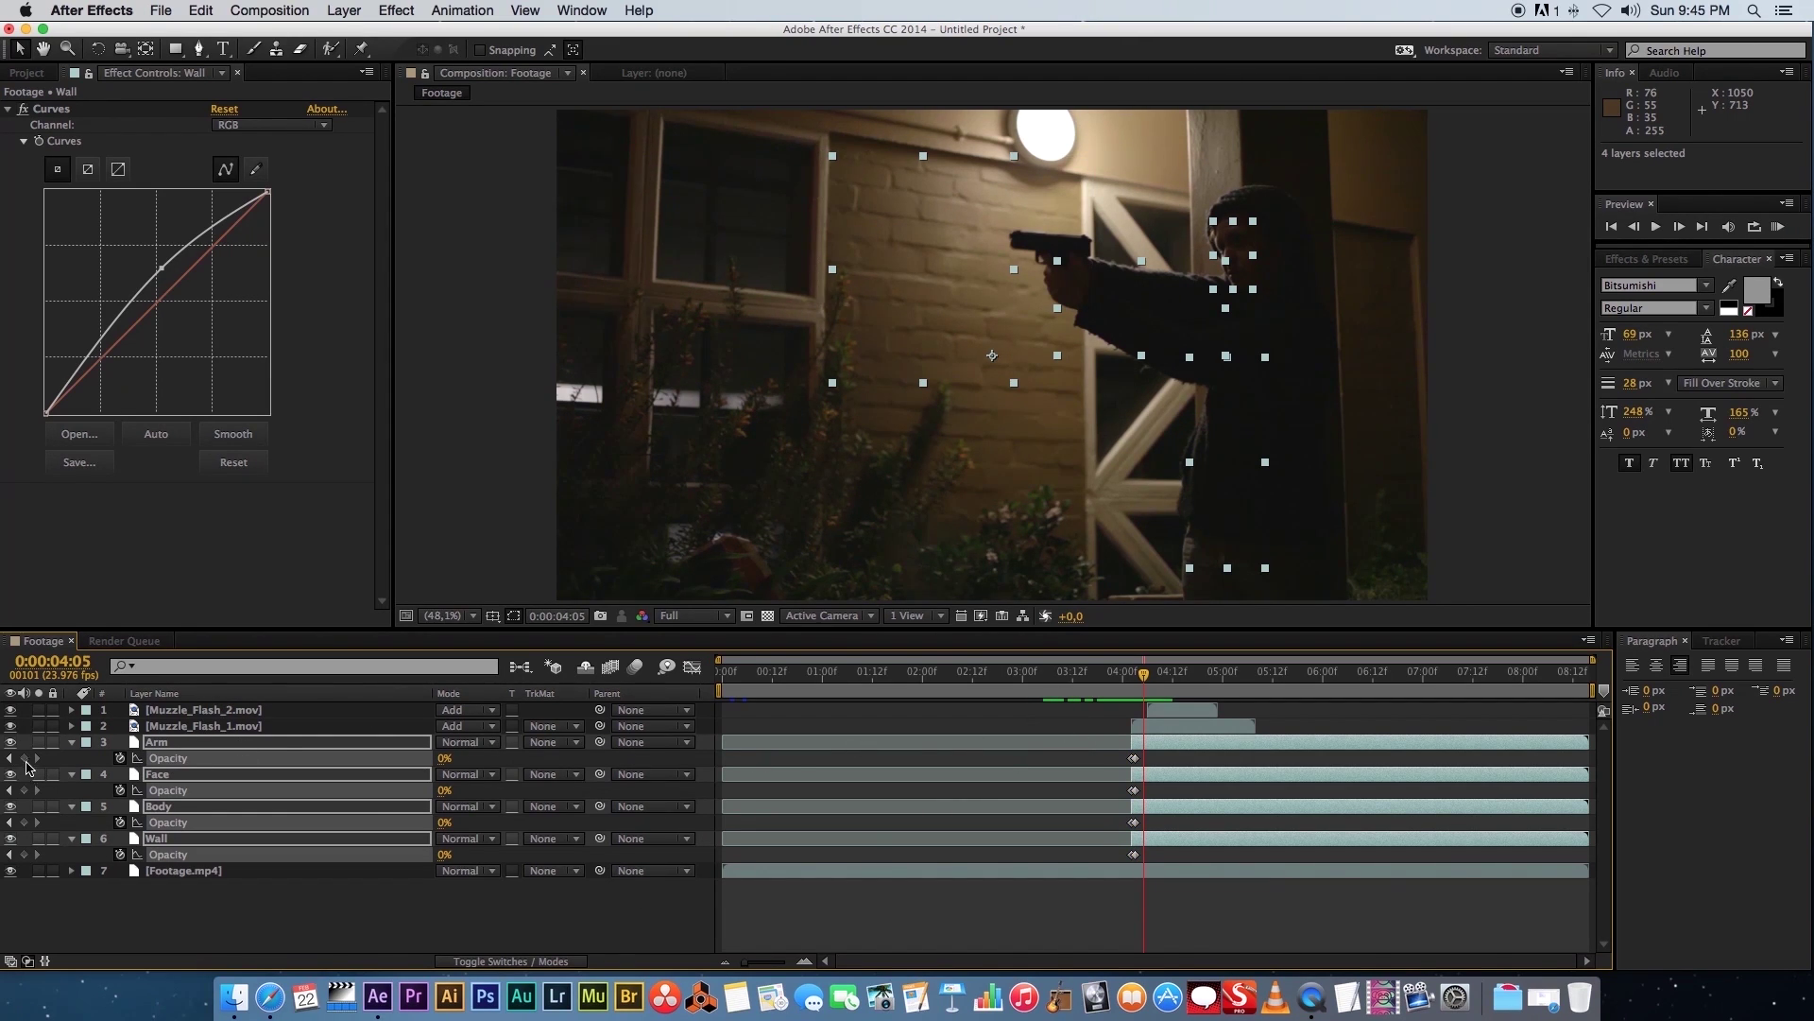
pyautogui.click(24, 758)
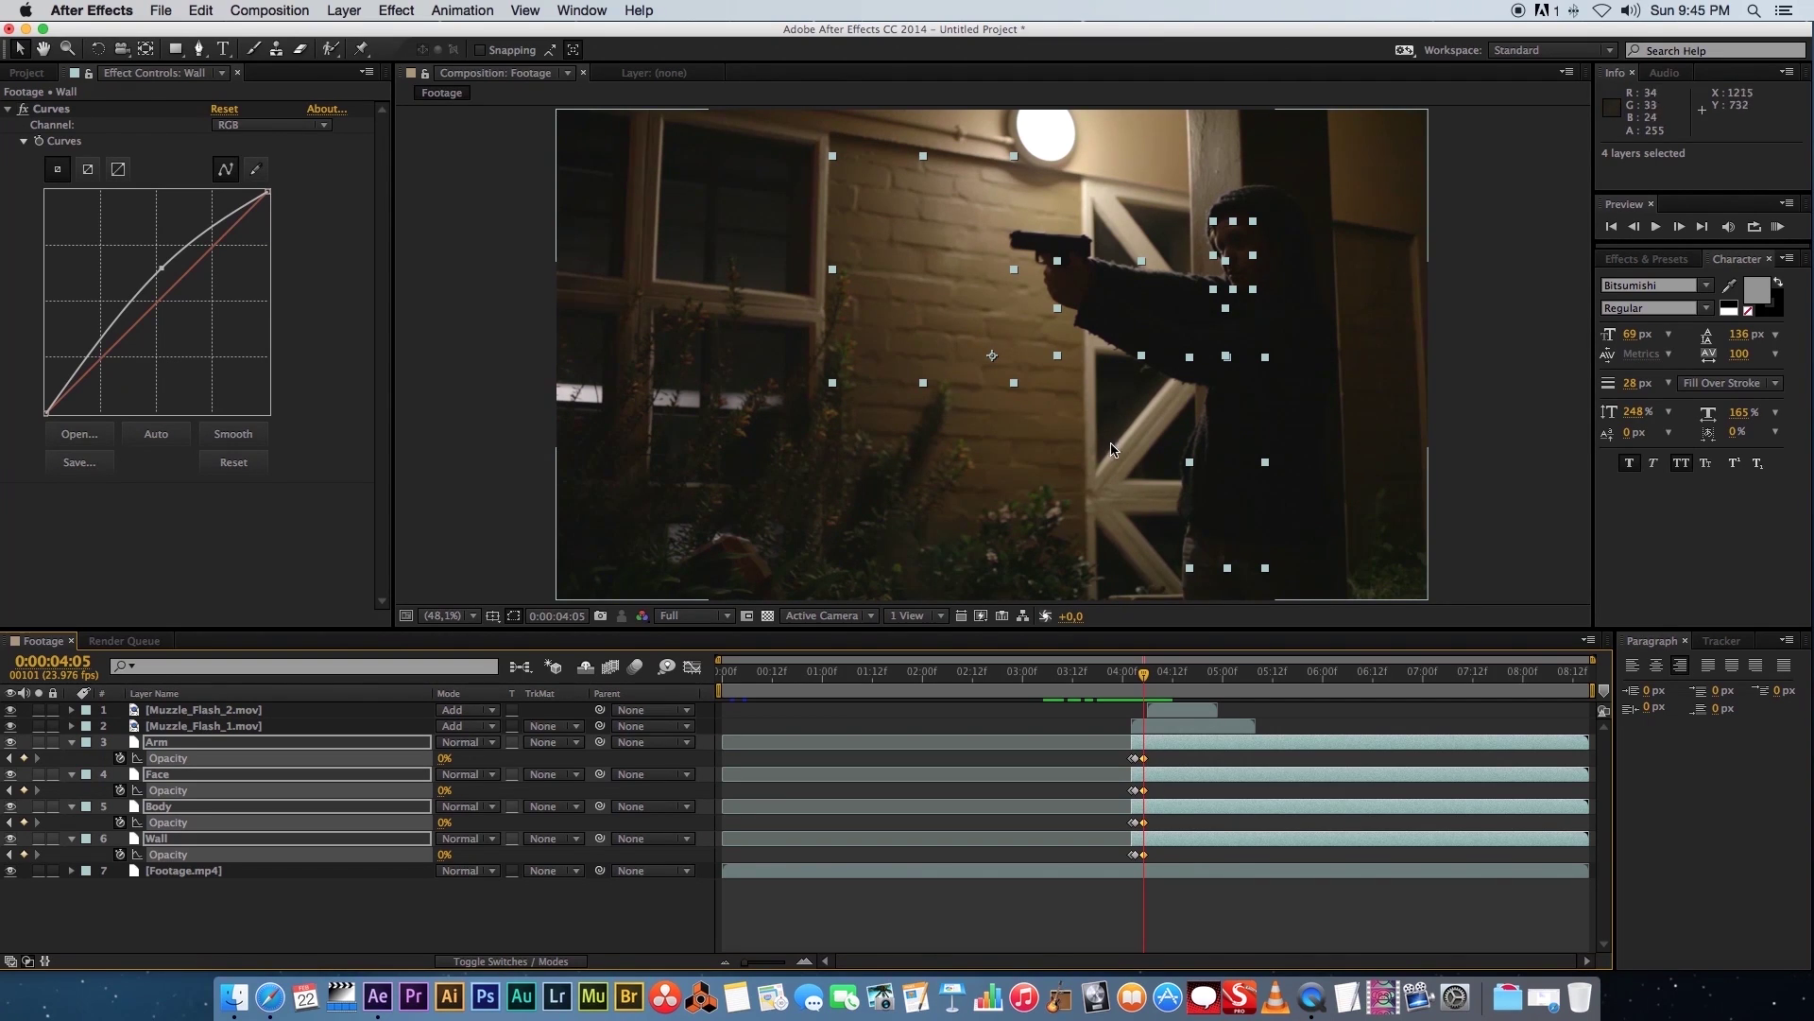
pyautogui.press('pagedown')
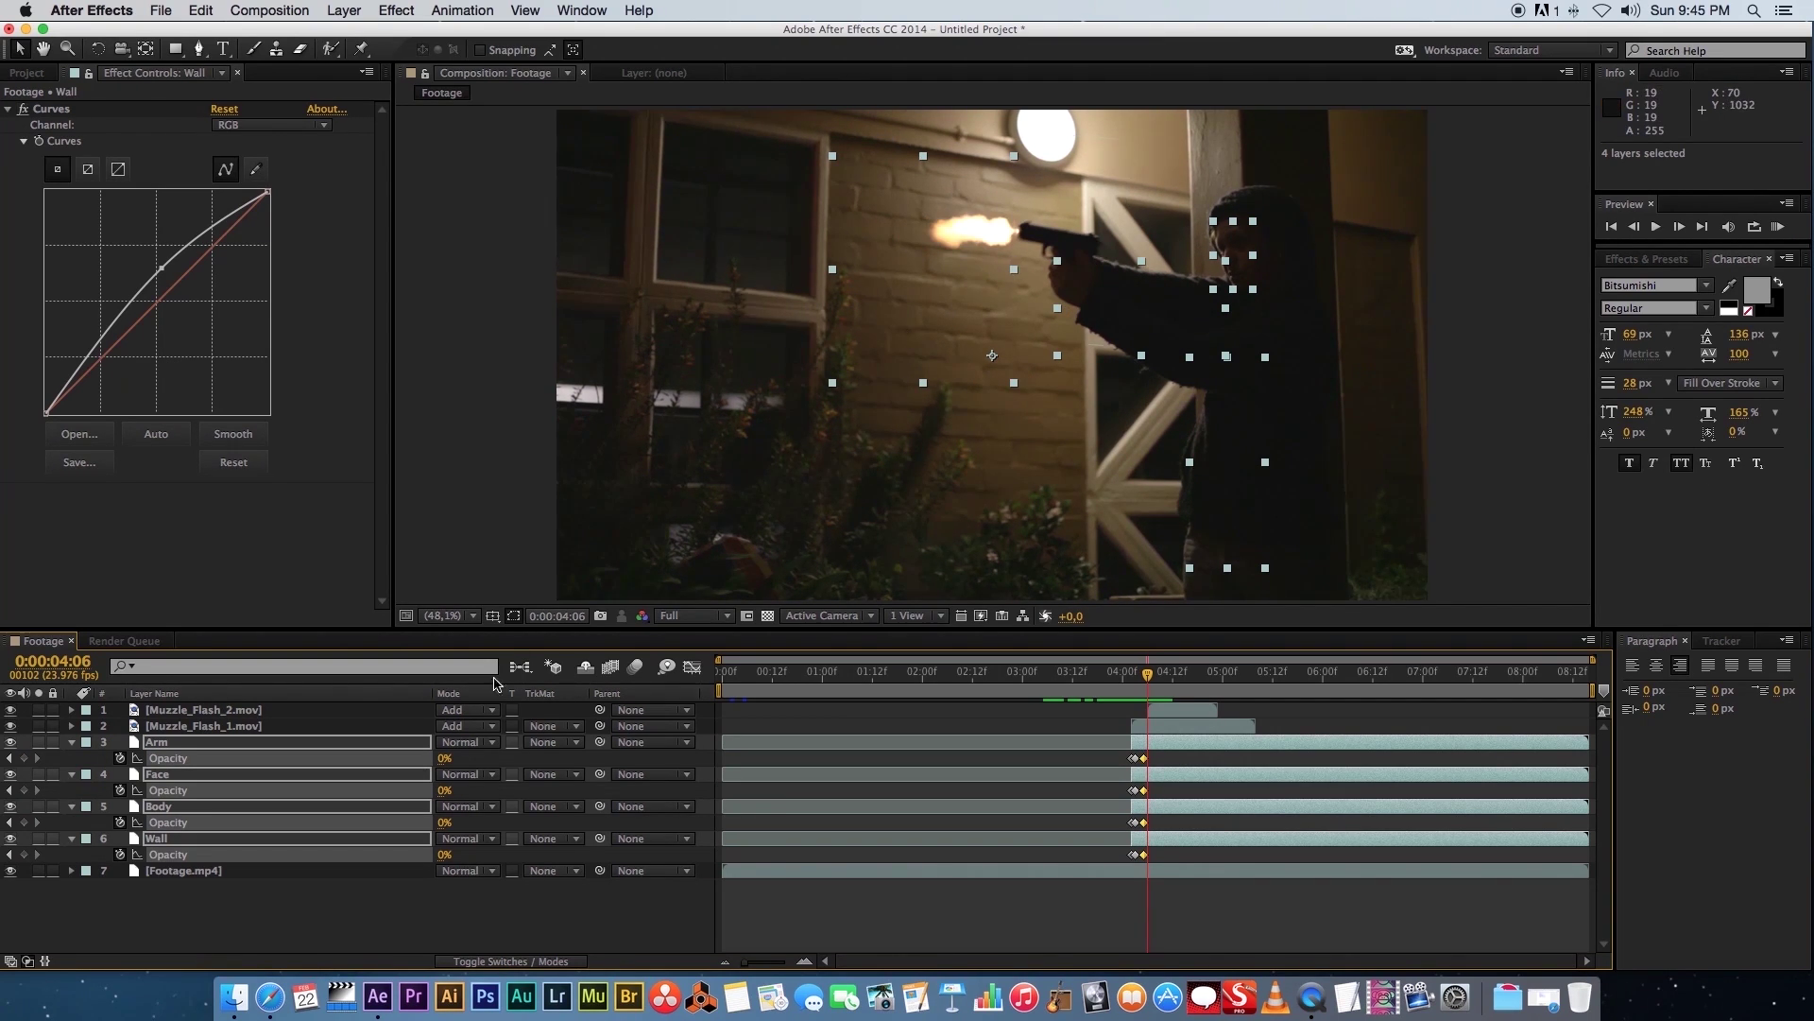
pyautogui.moveTo(441, 758); pyautogui.dragTo(543, 747)
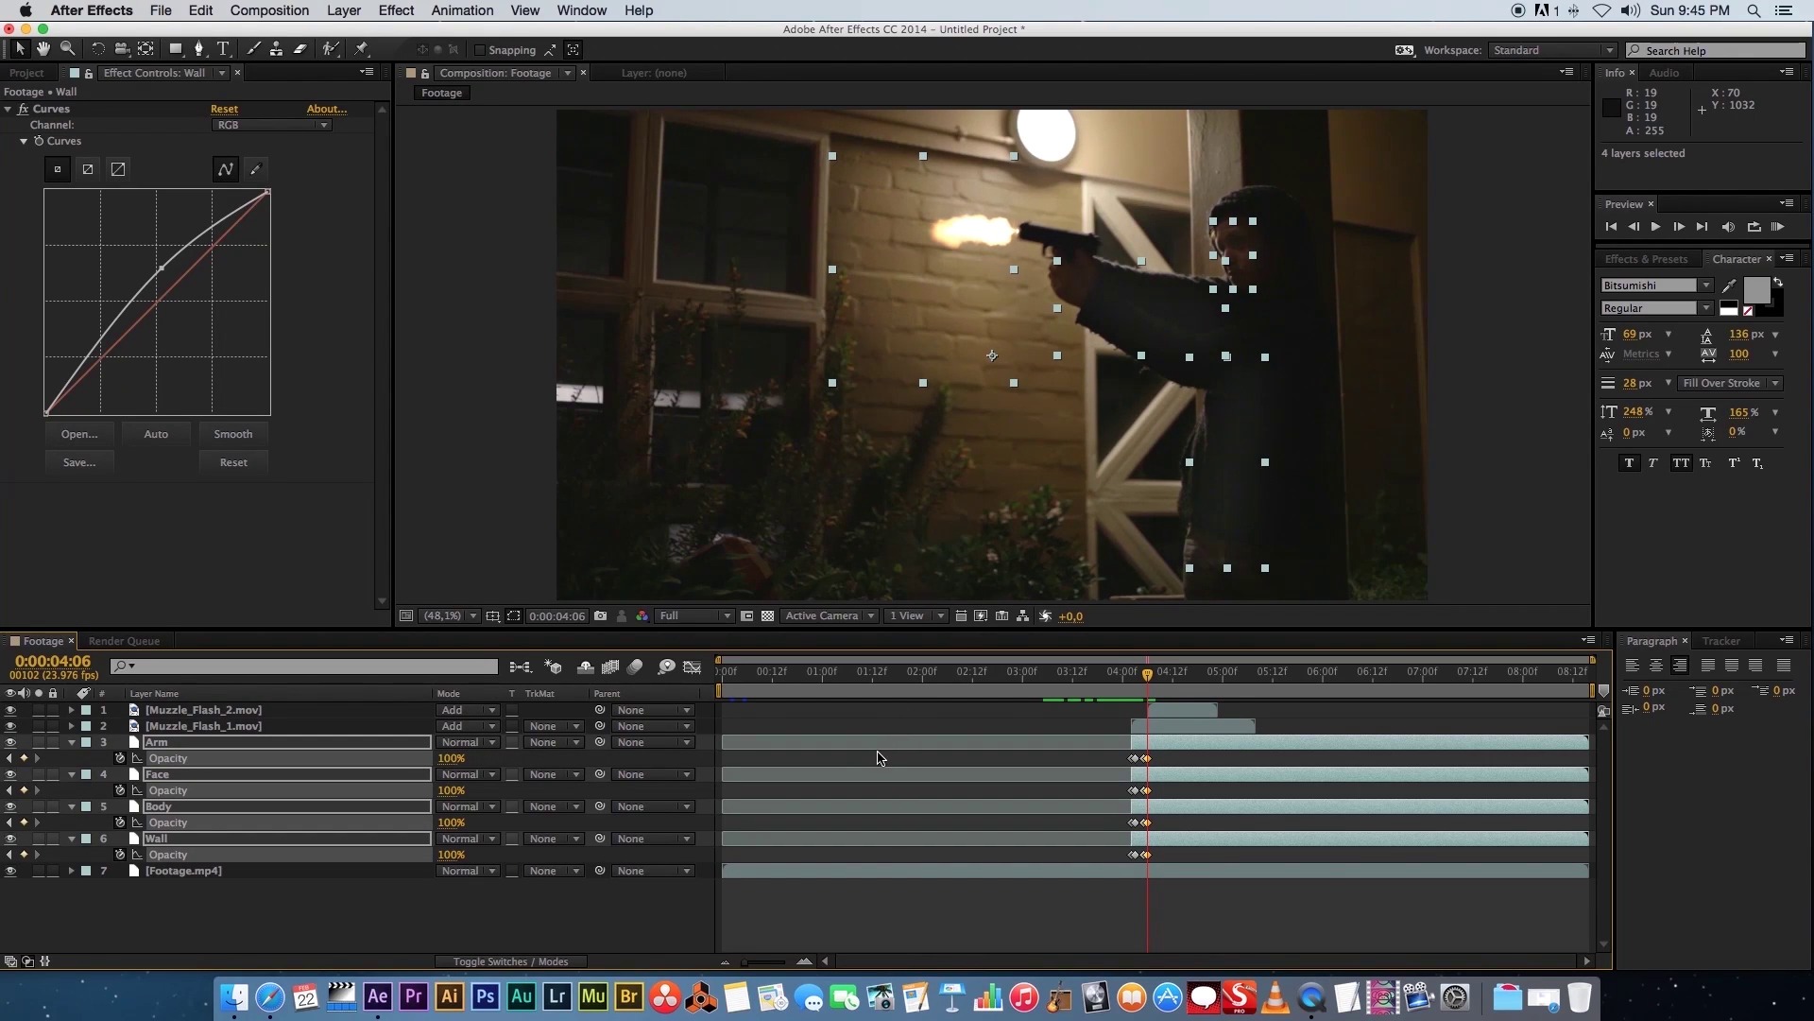
pyautogui.press('pagedown')
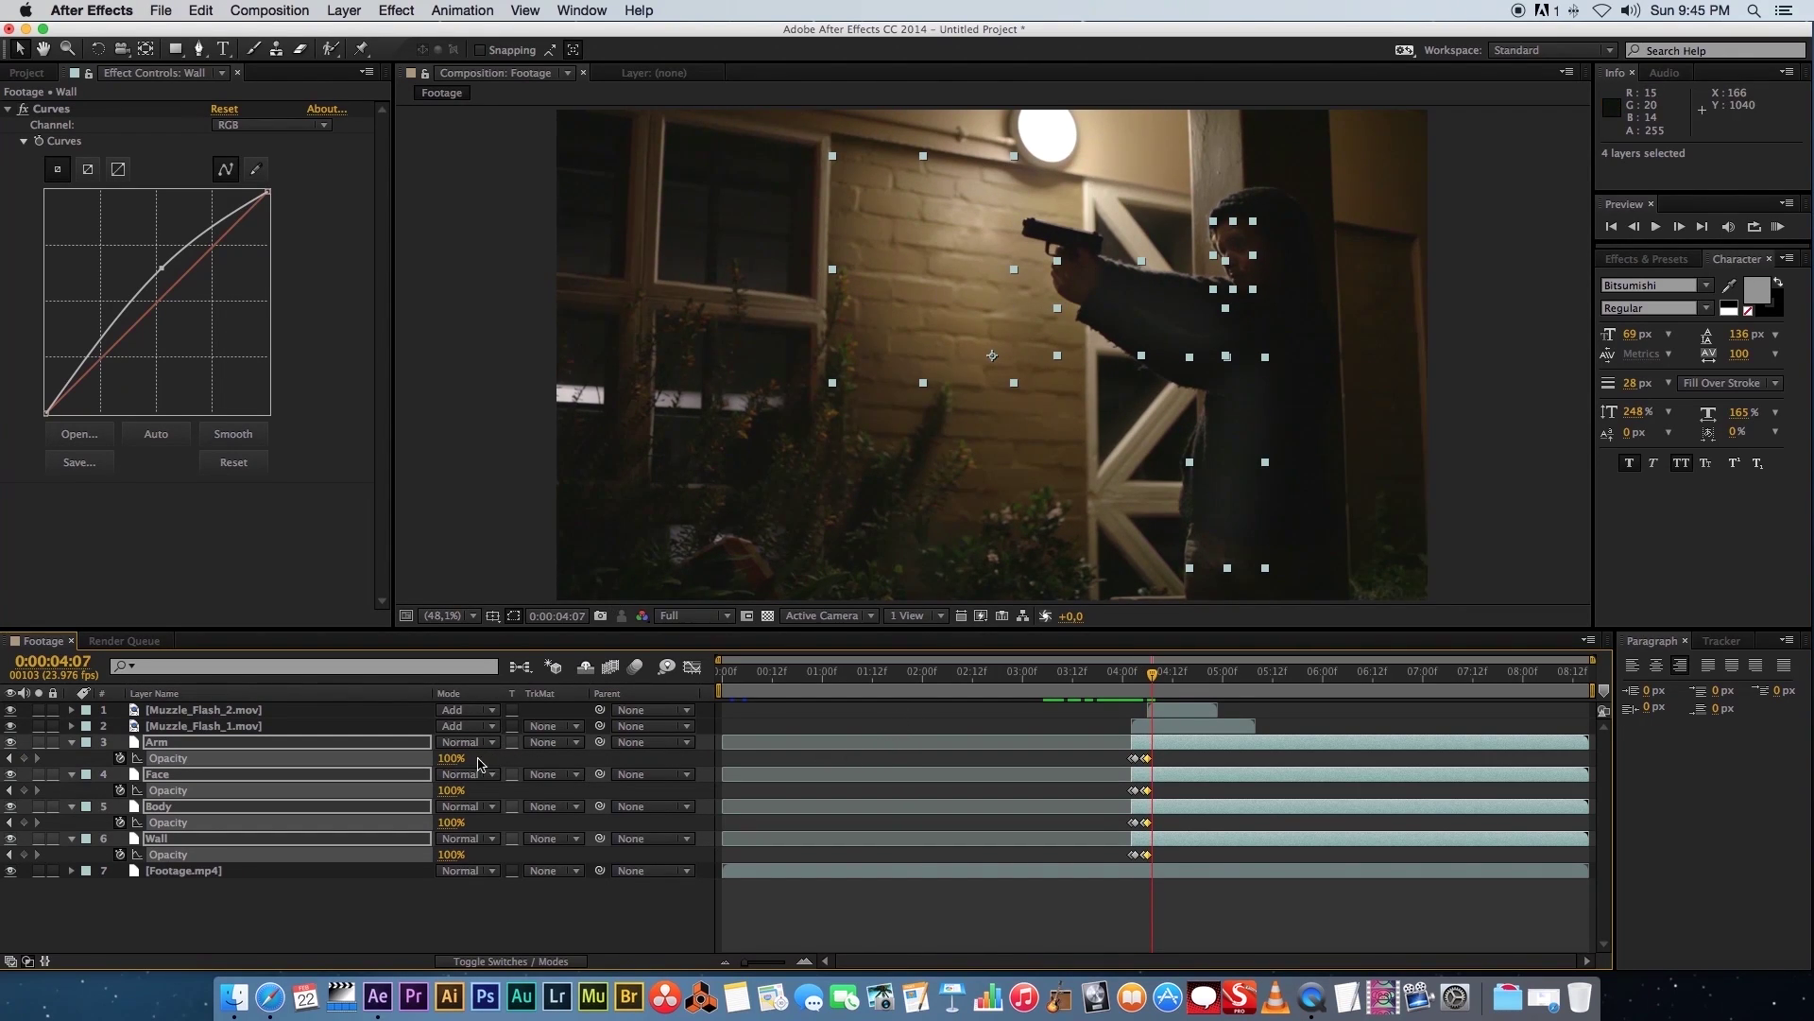
pyautogui.moveTo(449, 758); pyautogui.dragTo(356, 764)
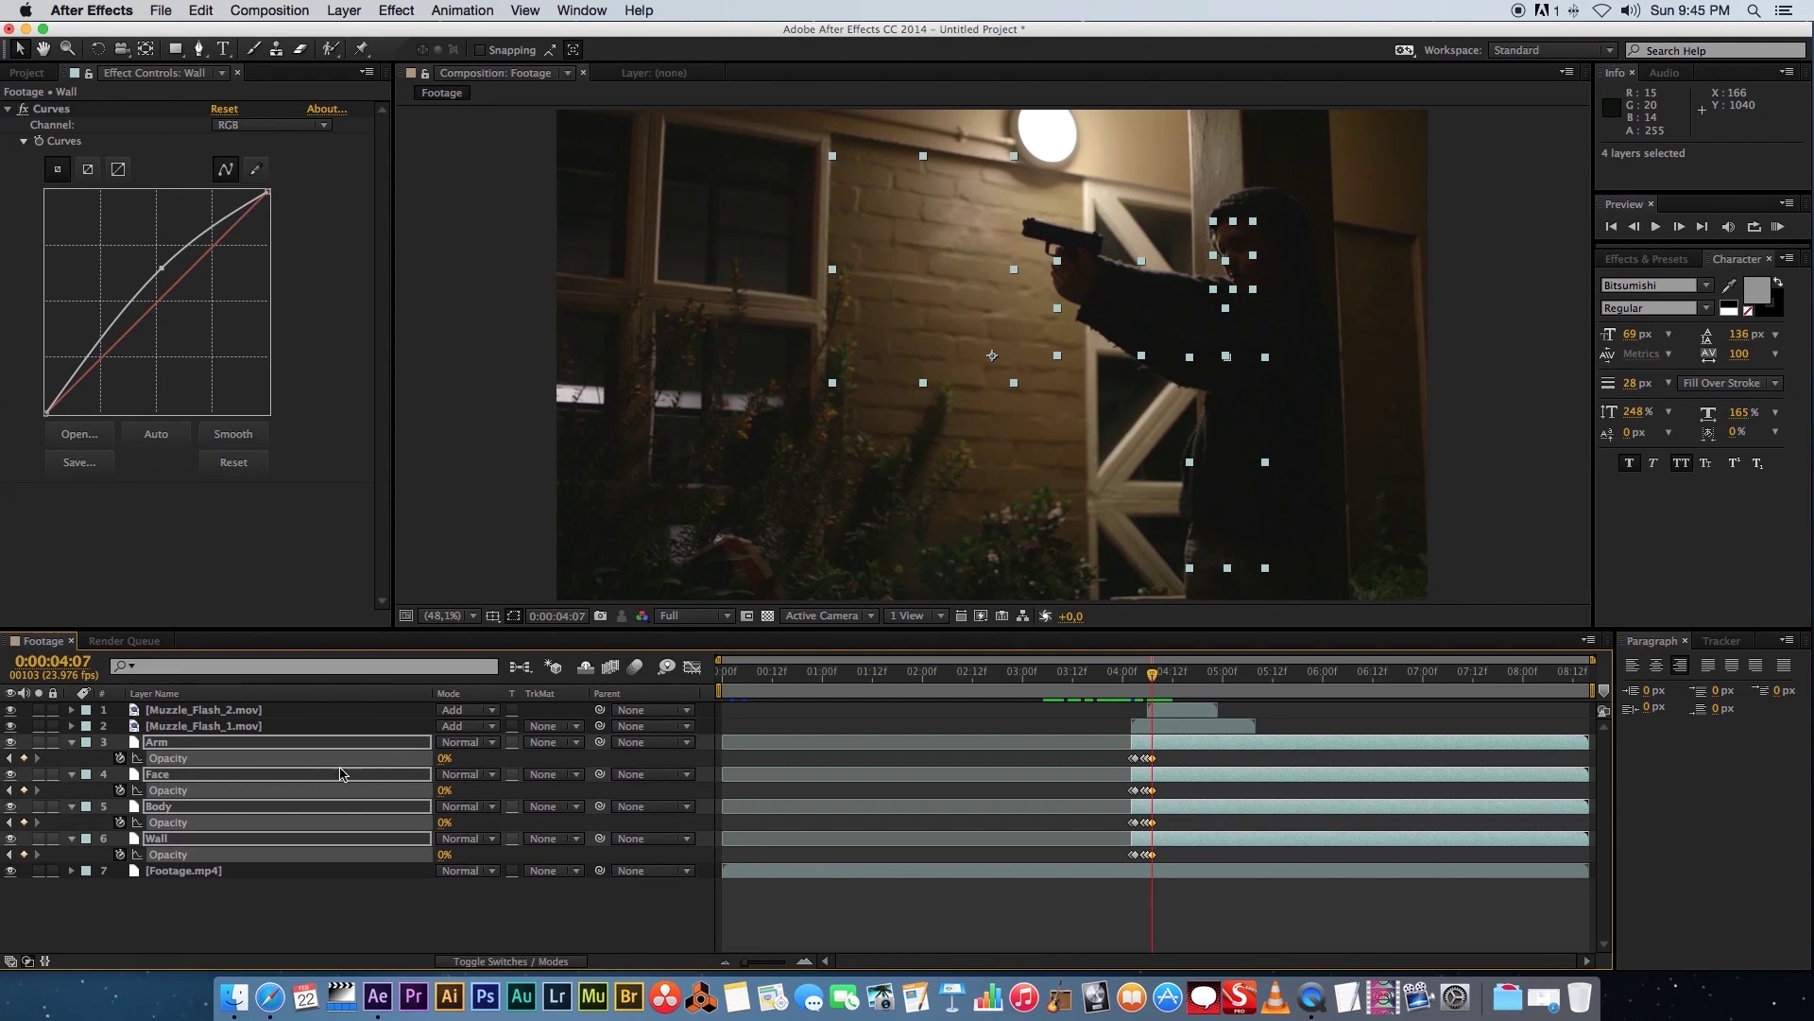
# Scrub and play back the shot to check the second flash's timing
pyautogui.press('F2')
pyautogui.moveTo(1152, 675)
pyautogui.mouseDown()
pyautogui.moveTo(1113, 675)
pyautogui.moveTo(1104, 707)
pyautogui.moveTo(1130, 674)
pyautogui.moveTo(1115, 683)
pyautogui.moveTo(1166, 669)
pyautogui.mouseUp()
pyautogui.press('space')
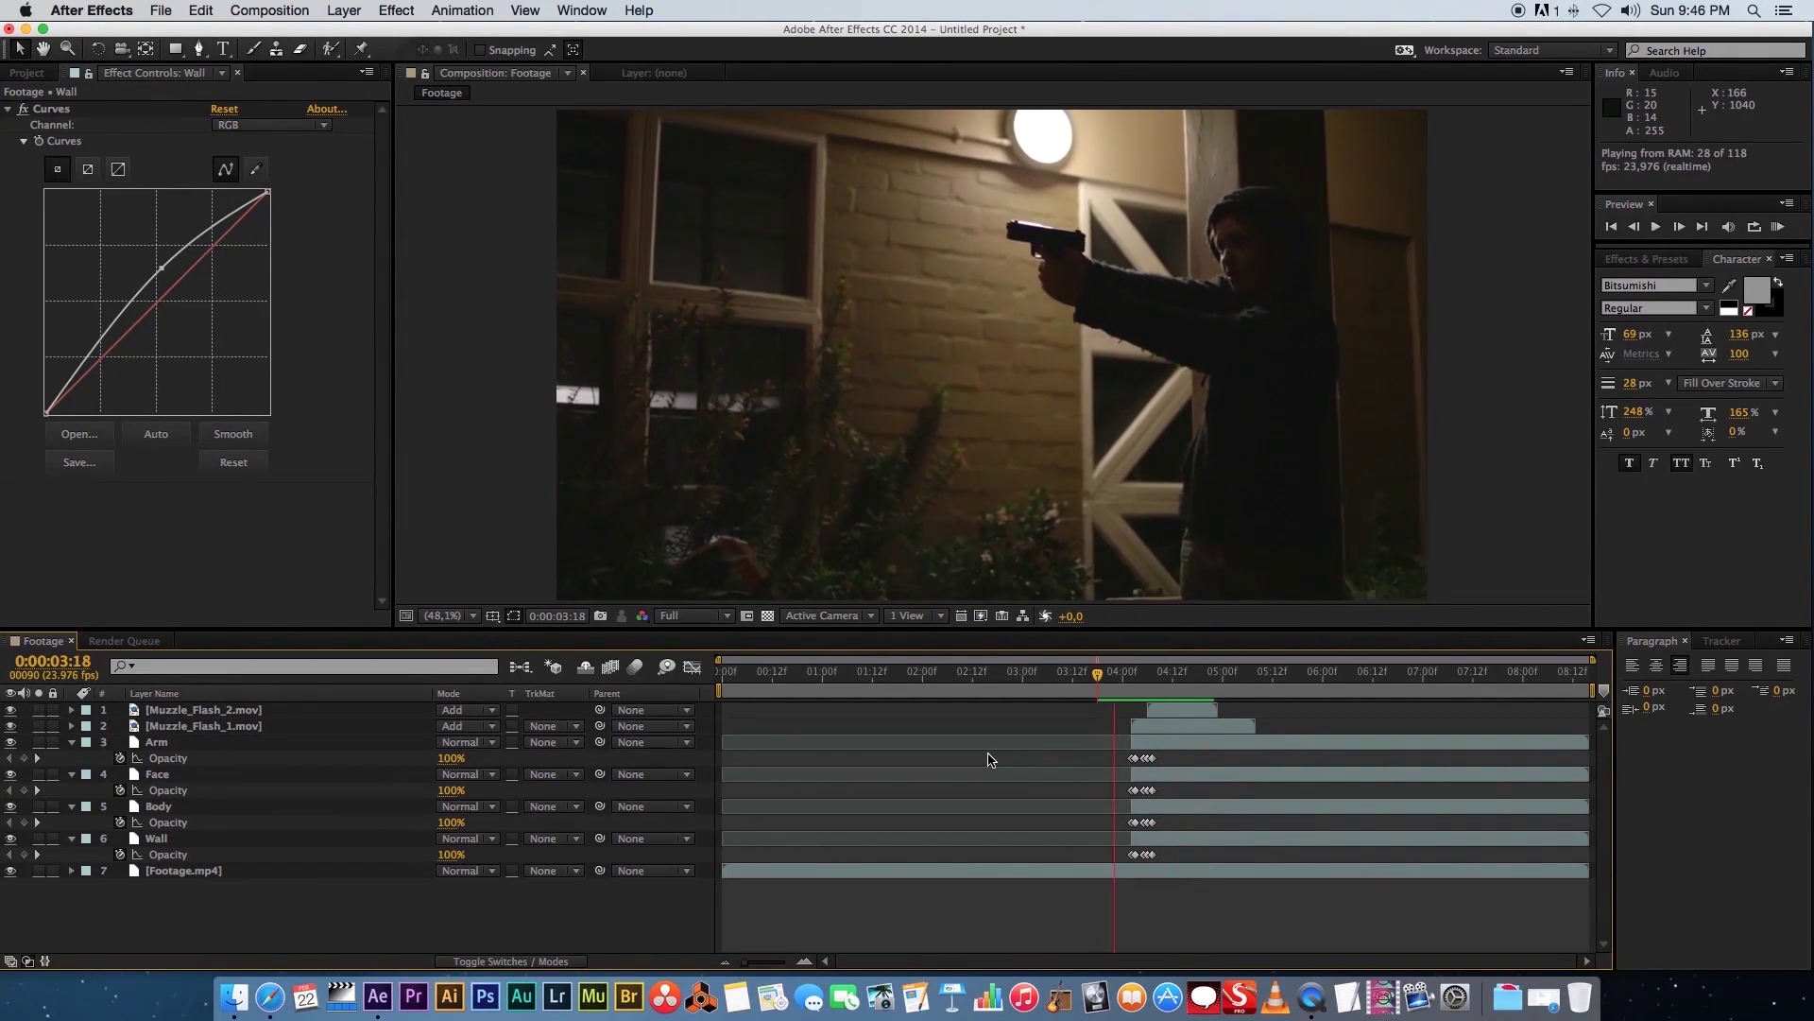
pyautogui.press('space')
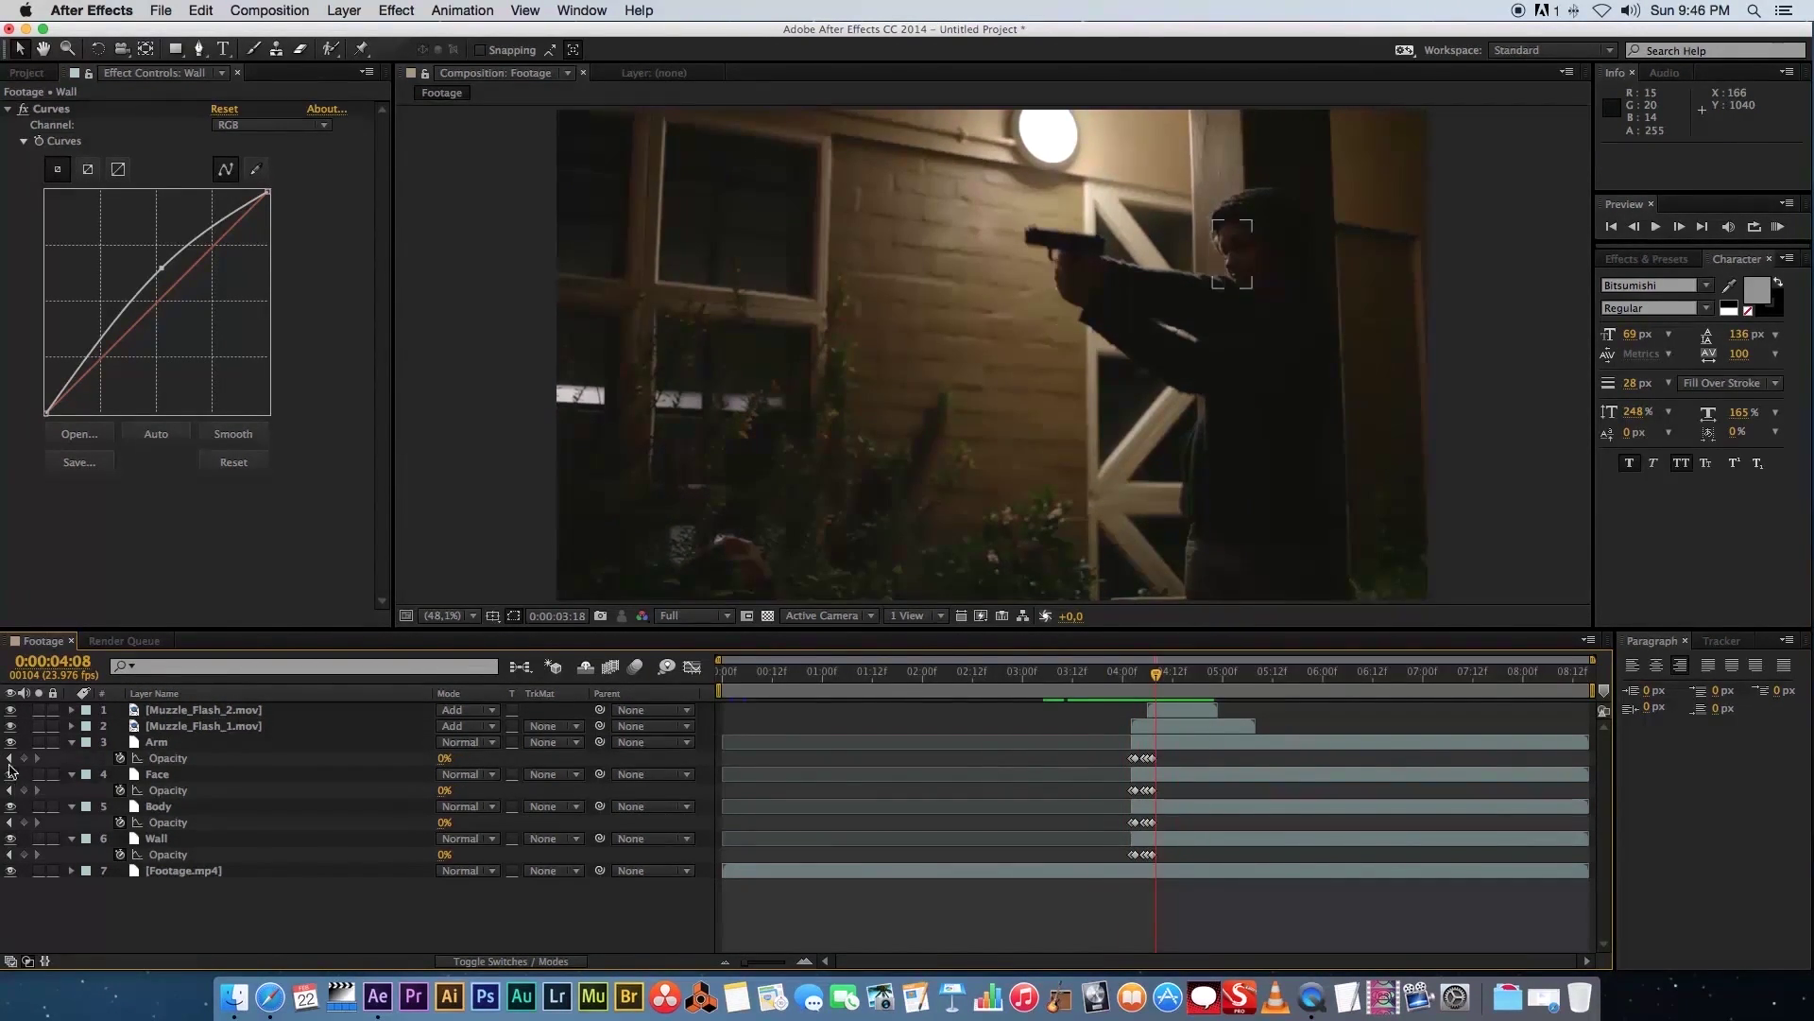
# Collapse the Arm, Face, Body and Wall layers and return to the 0:00:04:06 flash frame
pyautogui.click(71, 742)
pyautogui.click(72, 758)
pyautogui.click(71, 773)
pyautogui.click(72, 790)
pyautogui.press('pageup')
pyautogui.press('pageup')
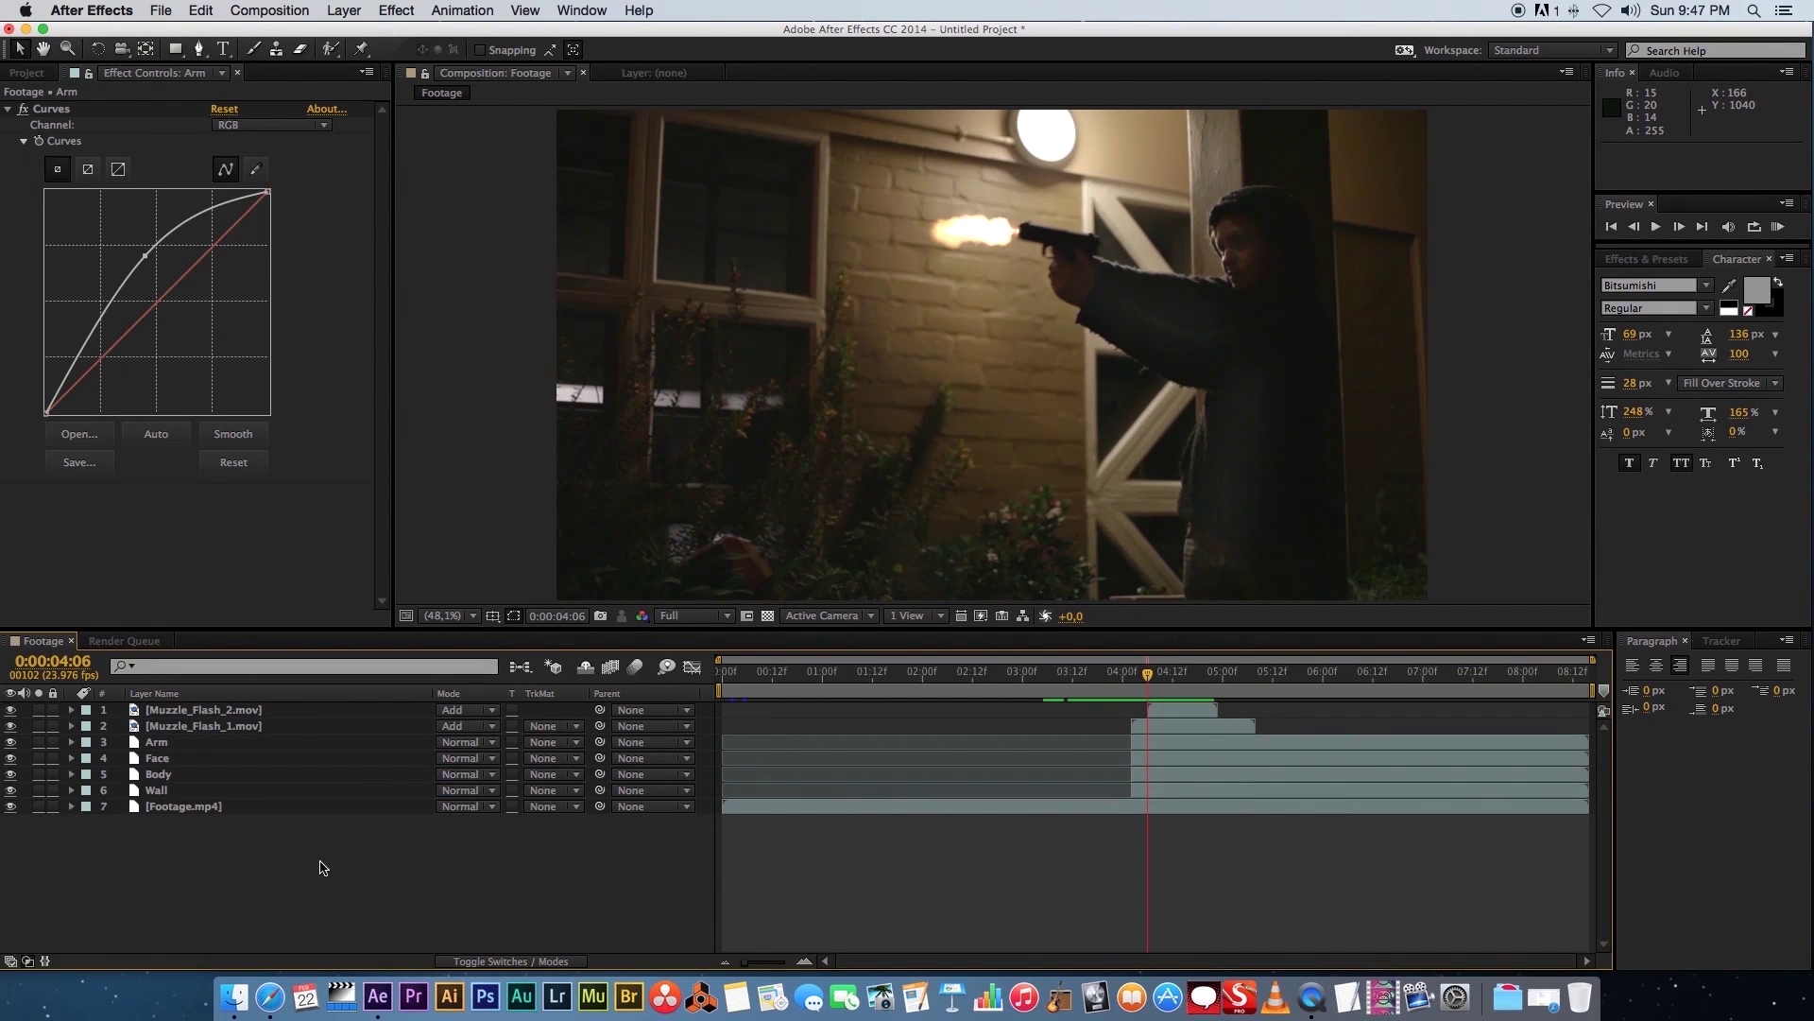
# Add a new adjustment layer on top and name it colorgrading
pyautogui.rightClick(263, 879)
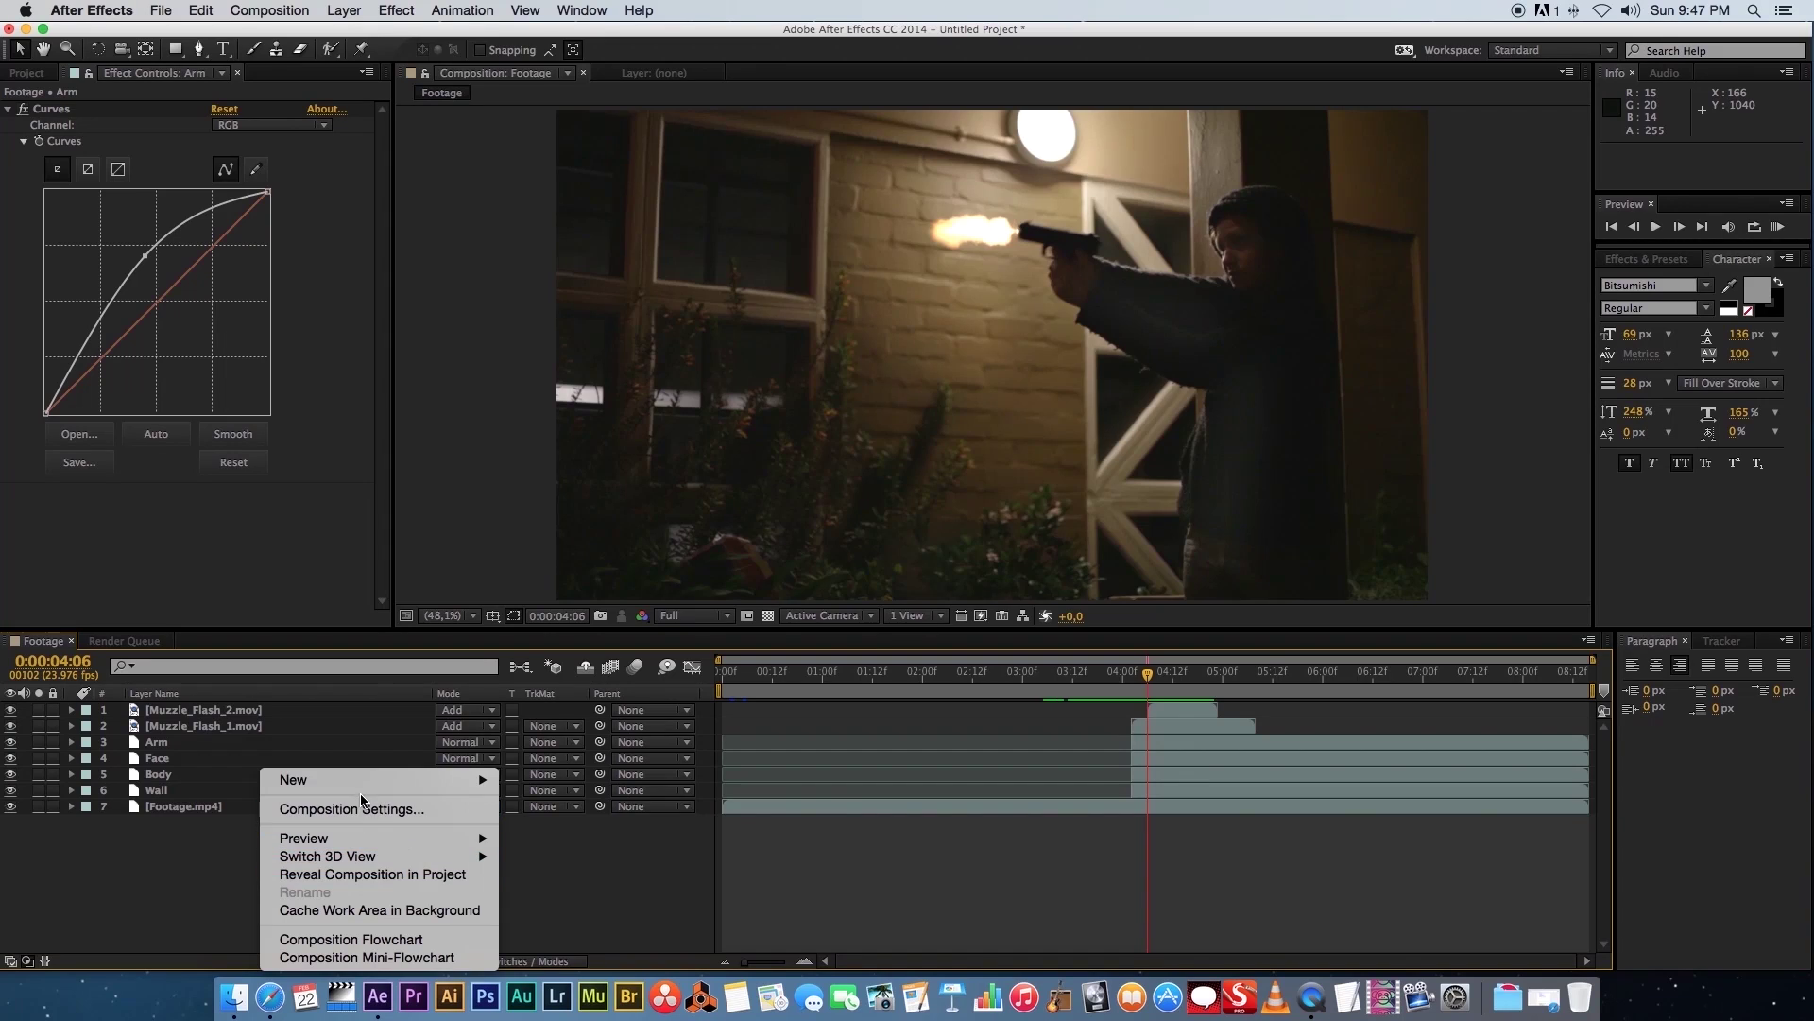
pyautogui.moveTo(365, 780)
pyautogui.click(564, 918)
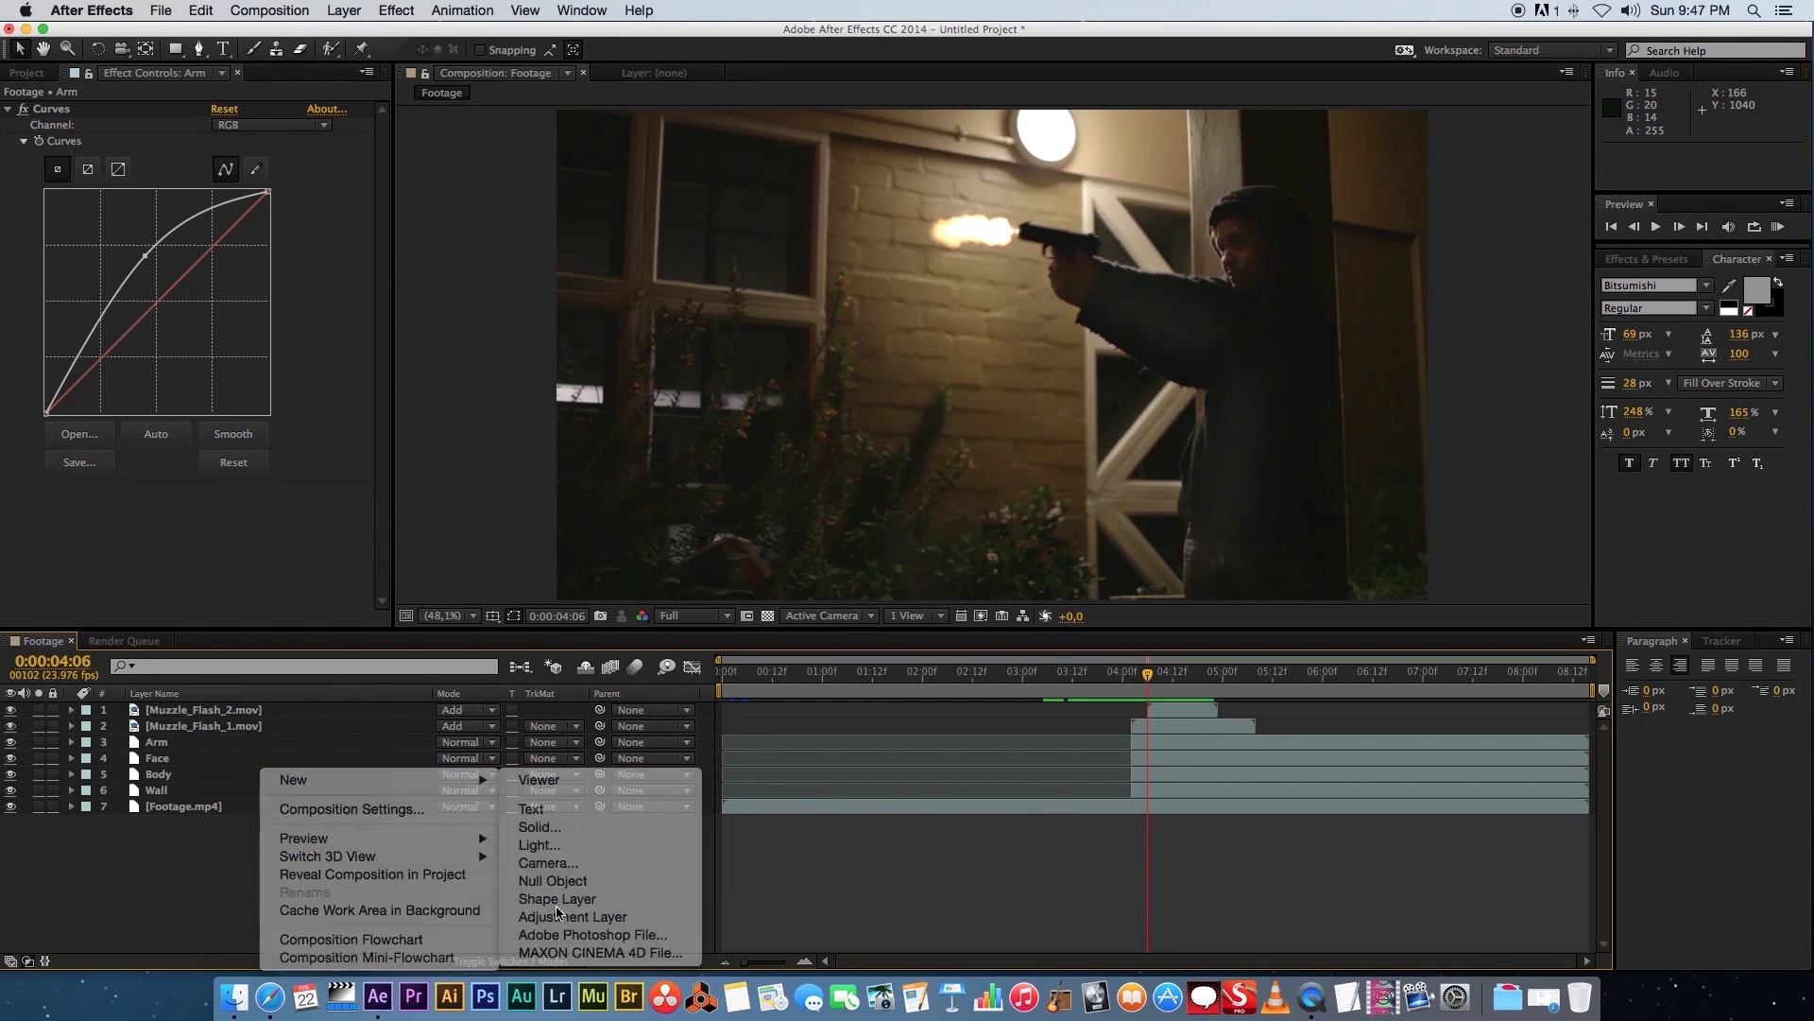
pyautogui.press('Return')
pyautogui.write('colorgrading')
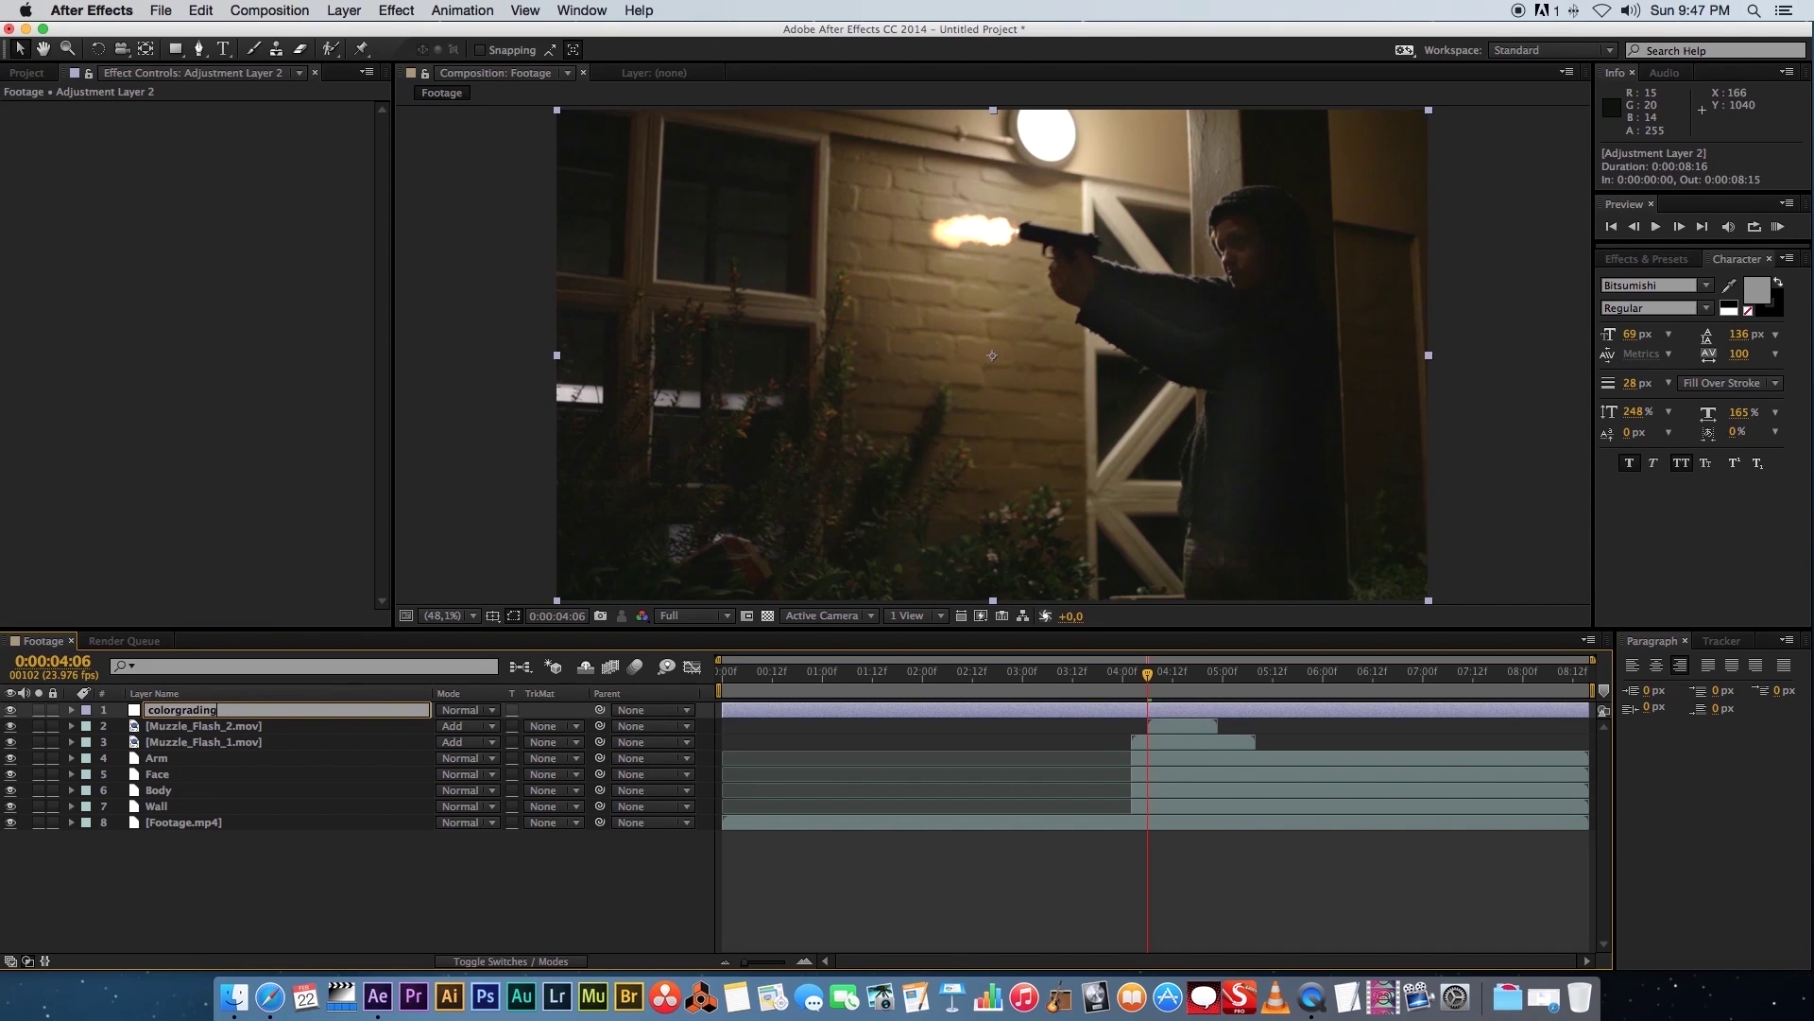
pyautogui.press('Return')
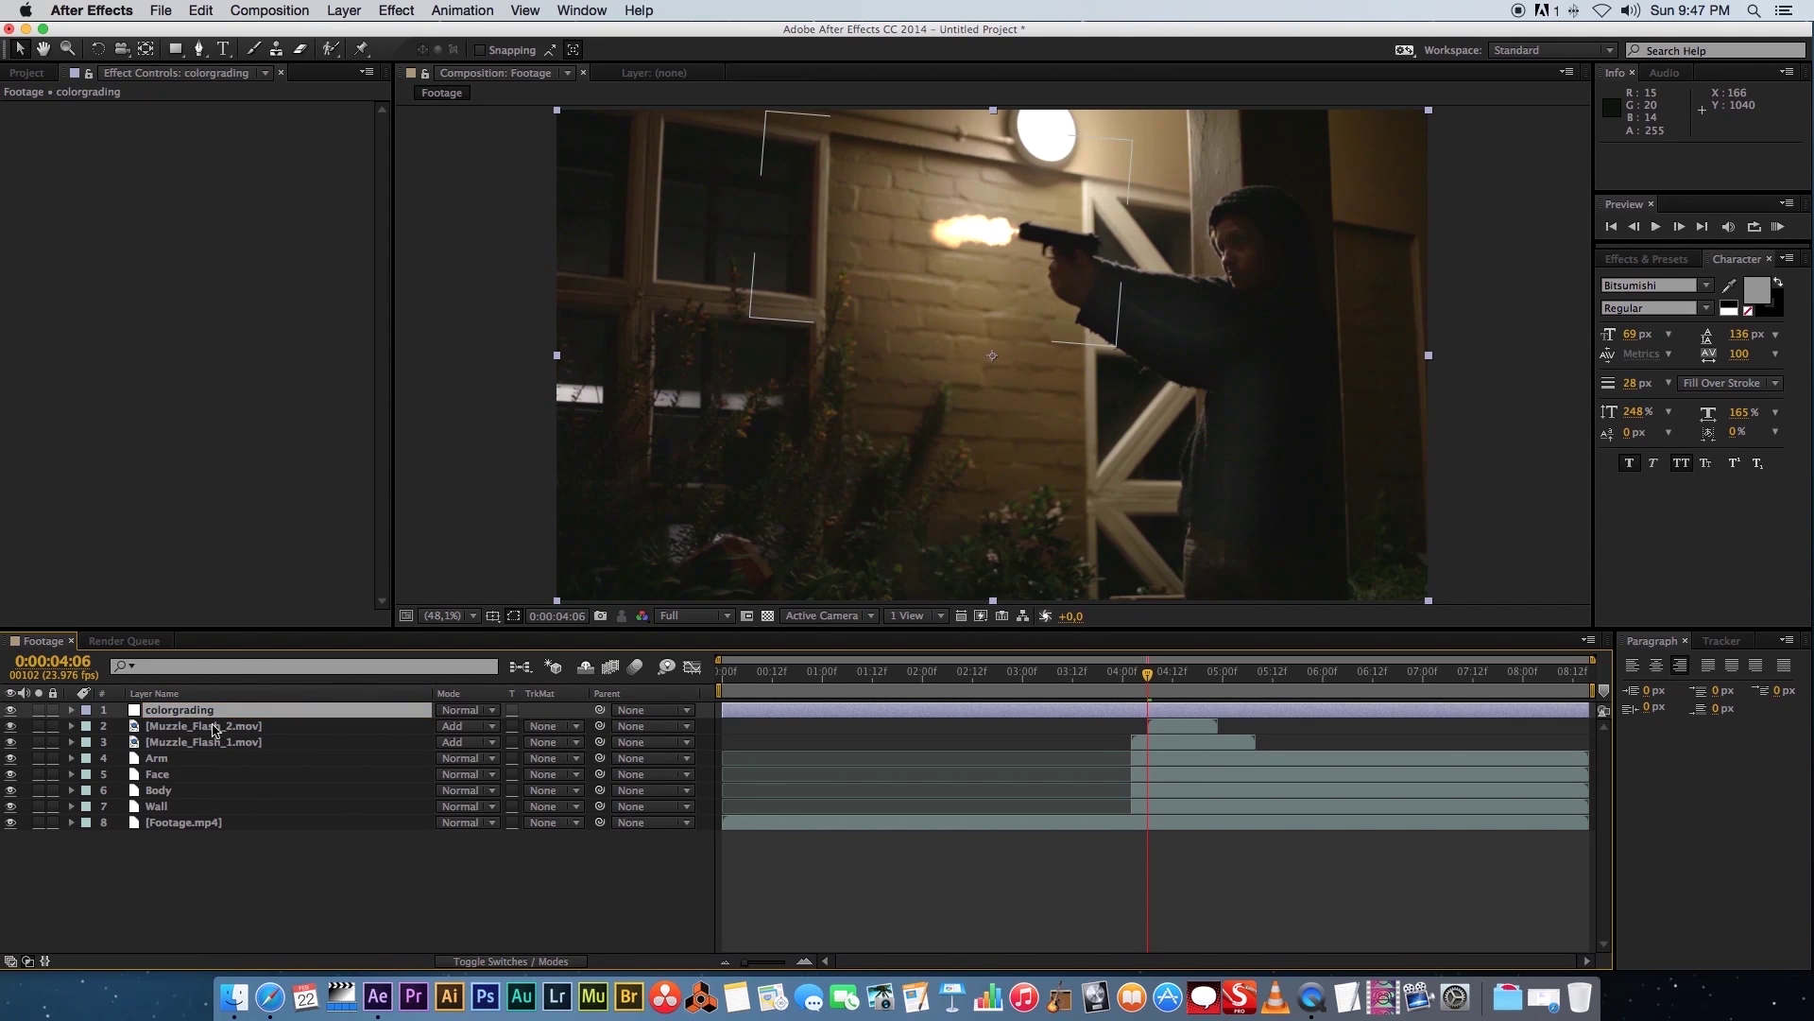
# Apply Curves to colorgrading and shape the RGB curve into a contrast S-curve
pyautogui.rightClick(178, 719)
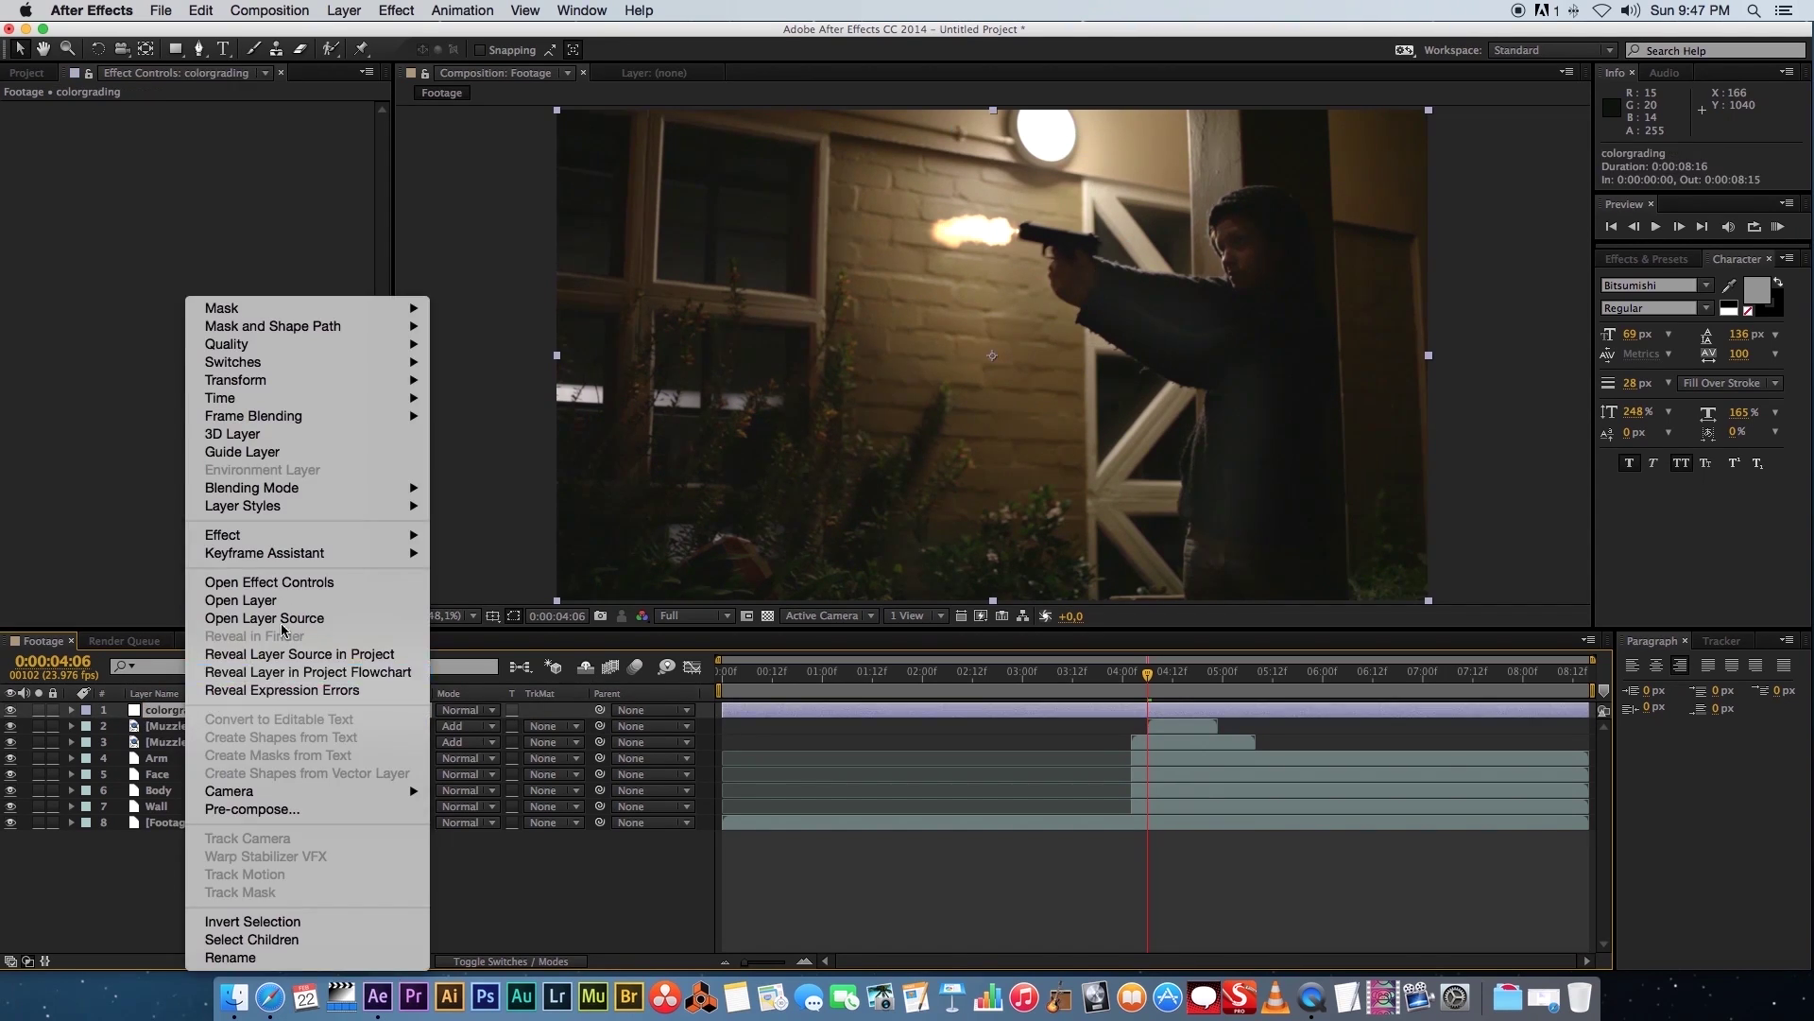
pyautogui.moveTo(293, 535)
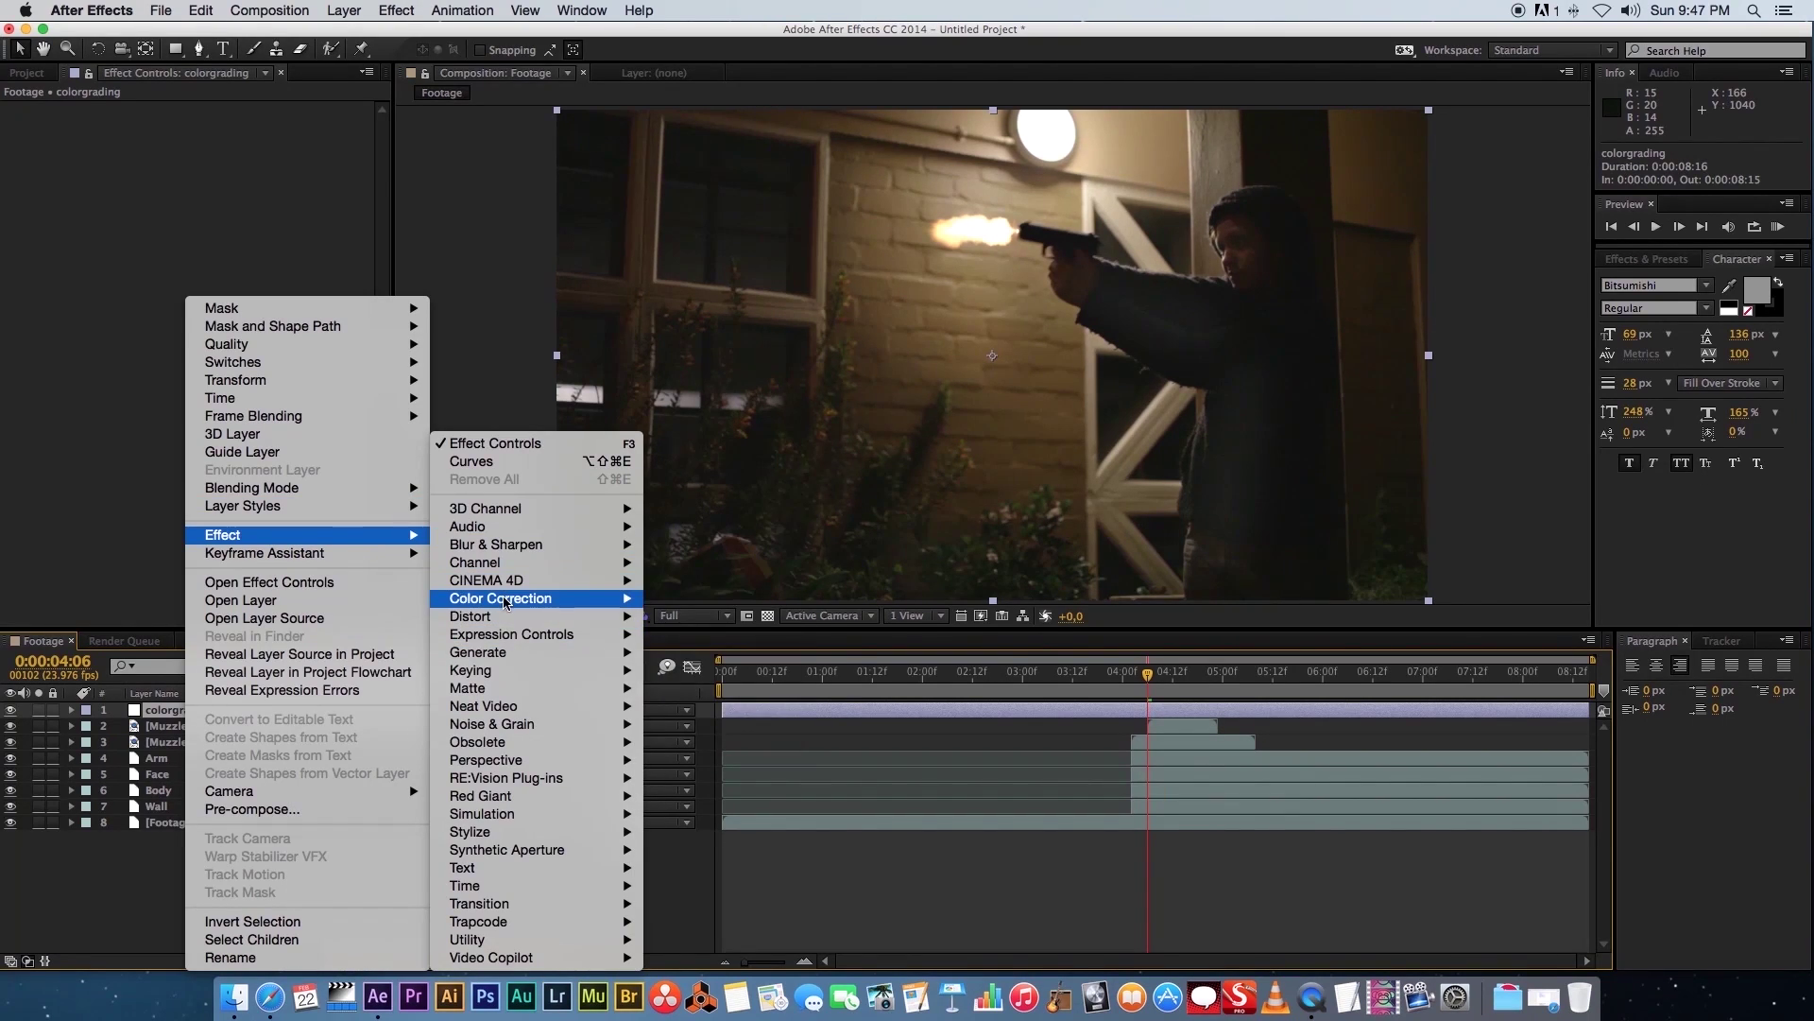
pyautogui.moveTo(525, 601)
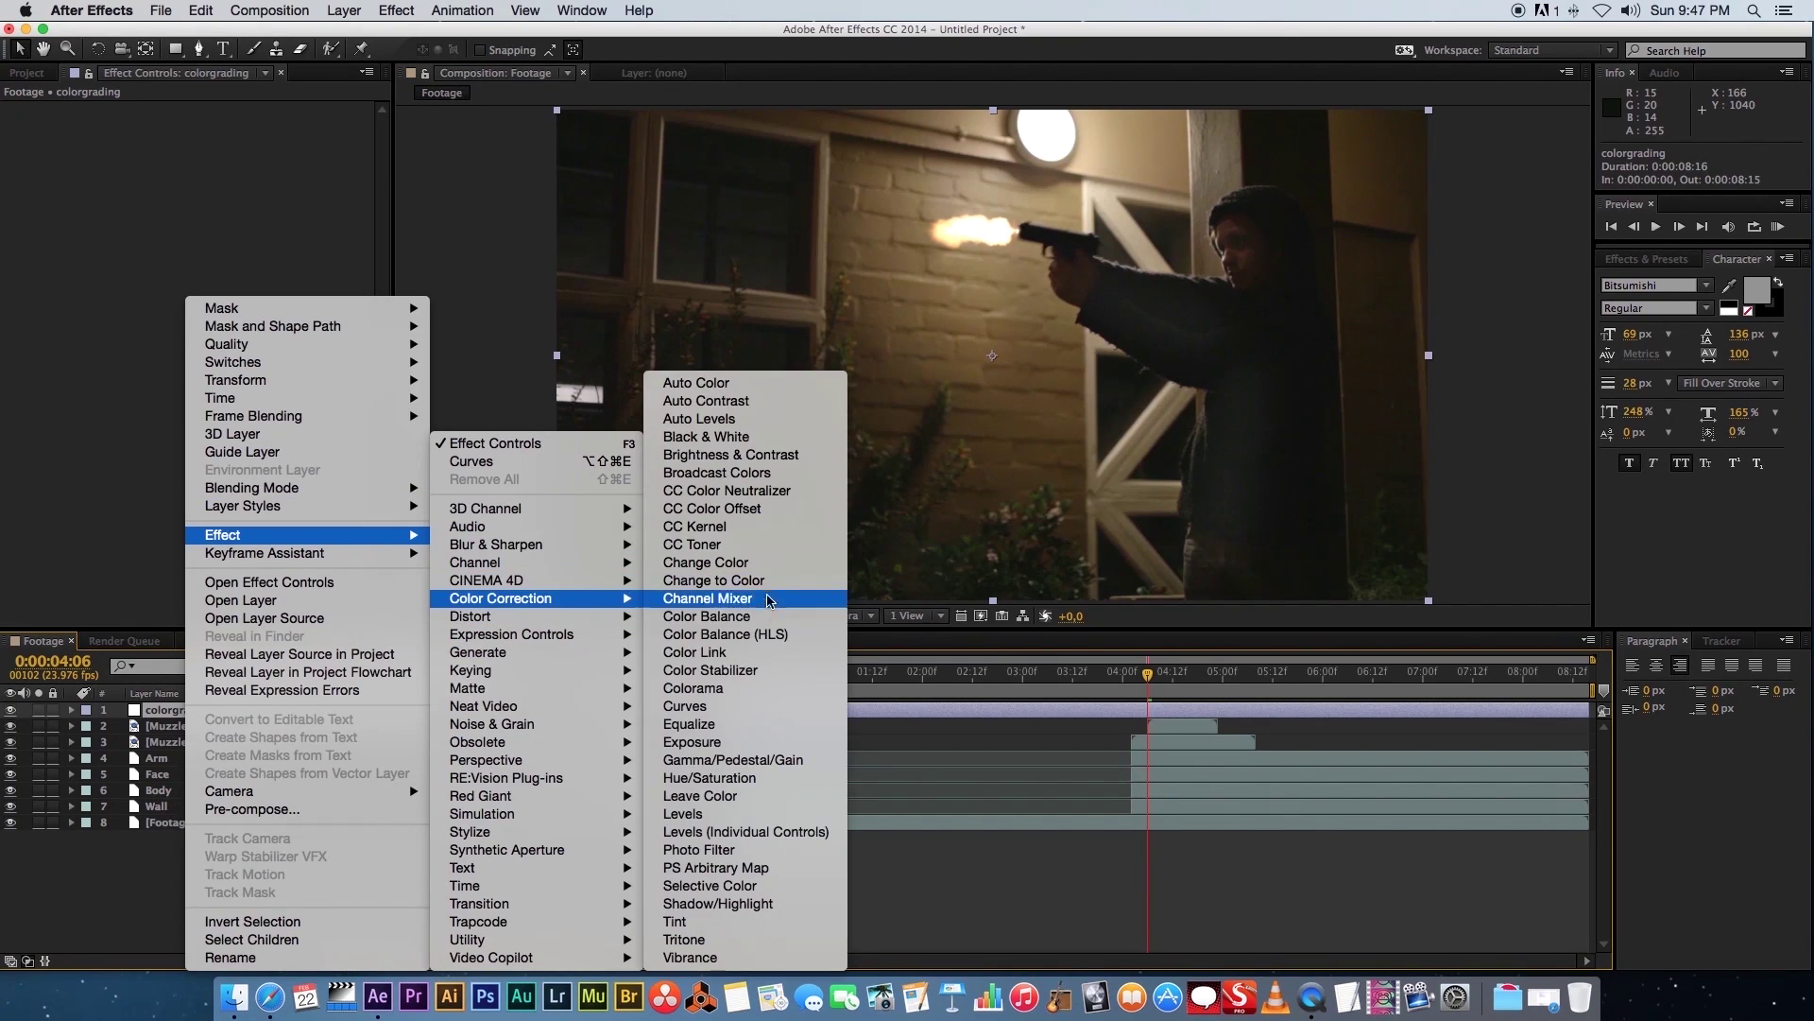
pyautogui.click(698, 710)
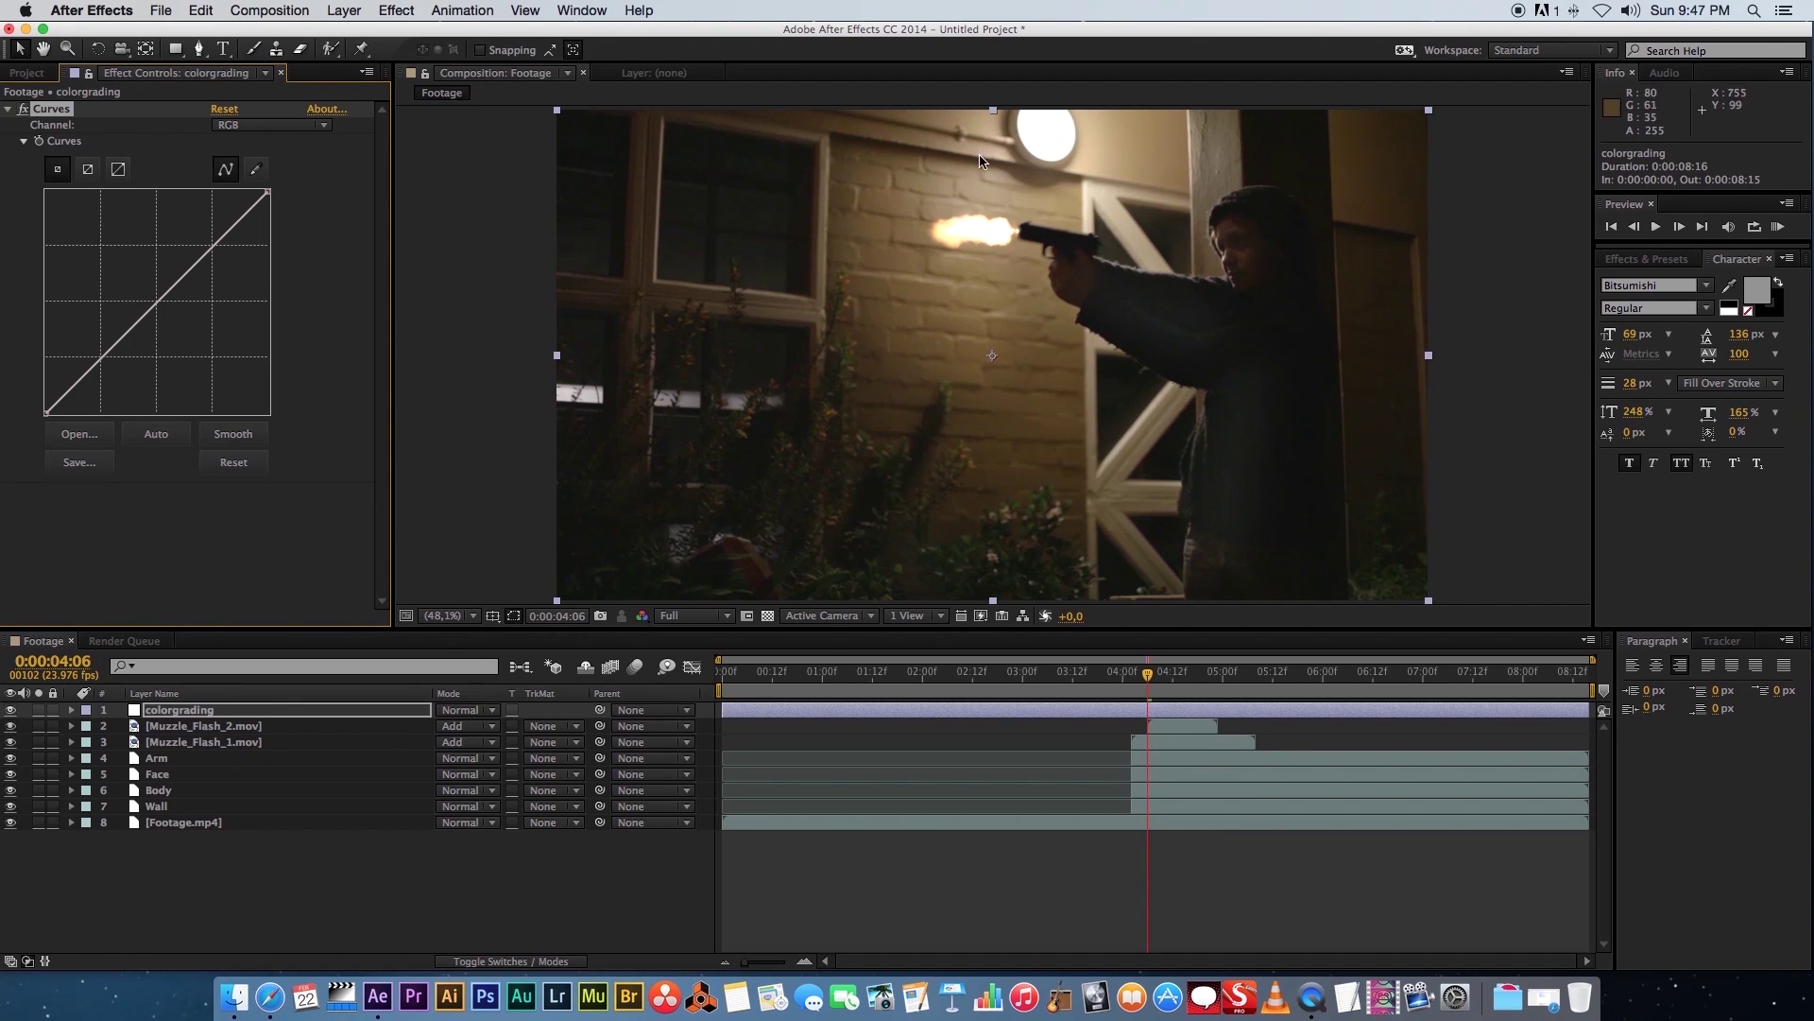
pyautogui.moveTo(112, 350); pyautogui.dragTo(111, 361)
pyautogui.moveTo(215, 251); pyautogui.dragTo(209, 237)
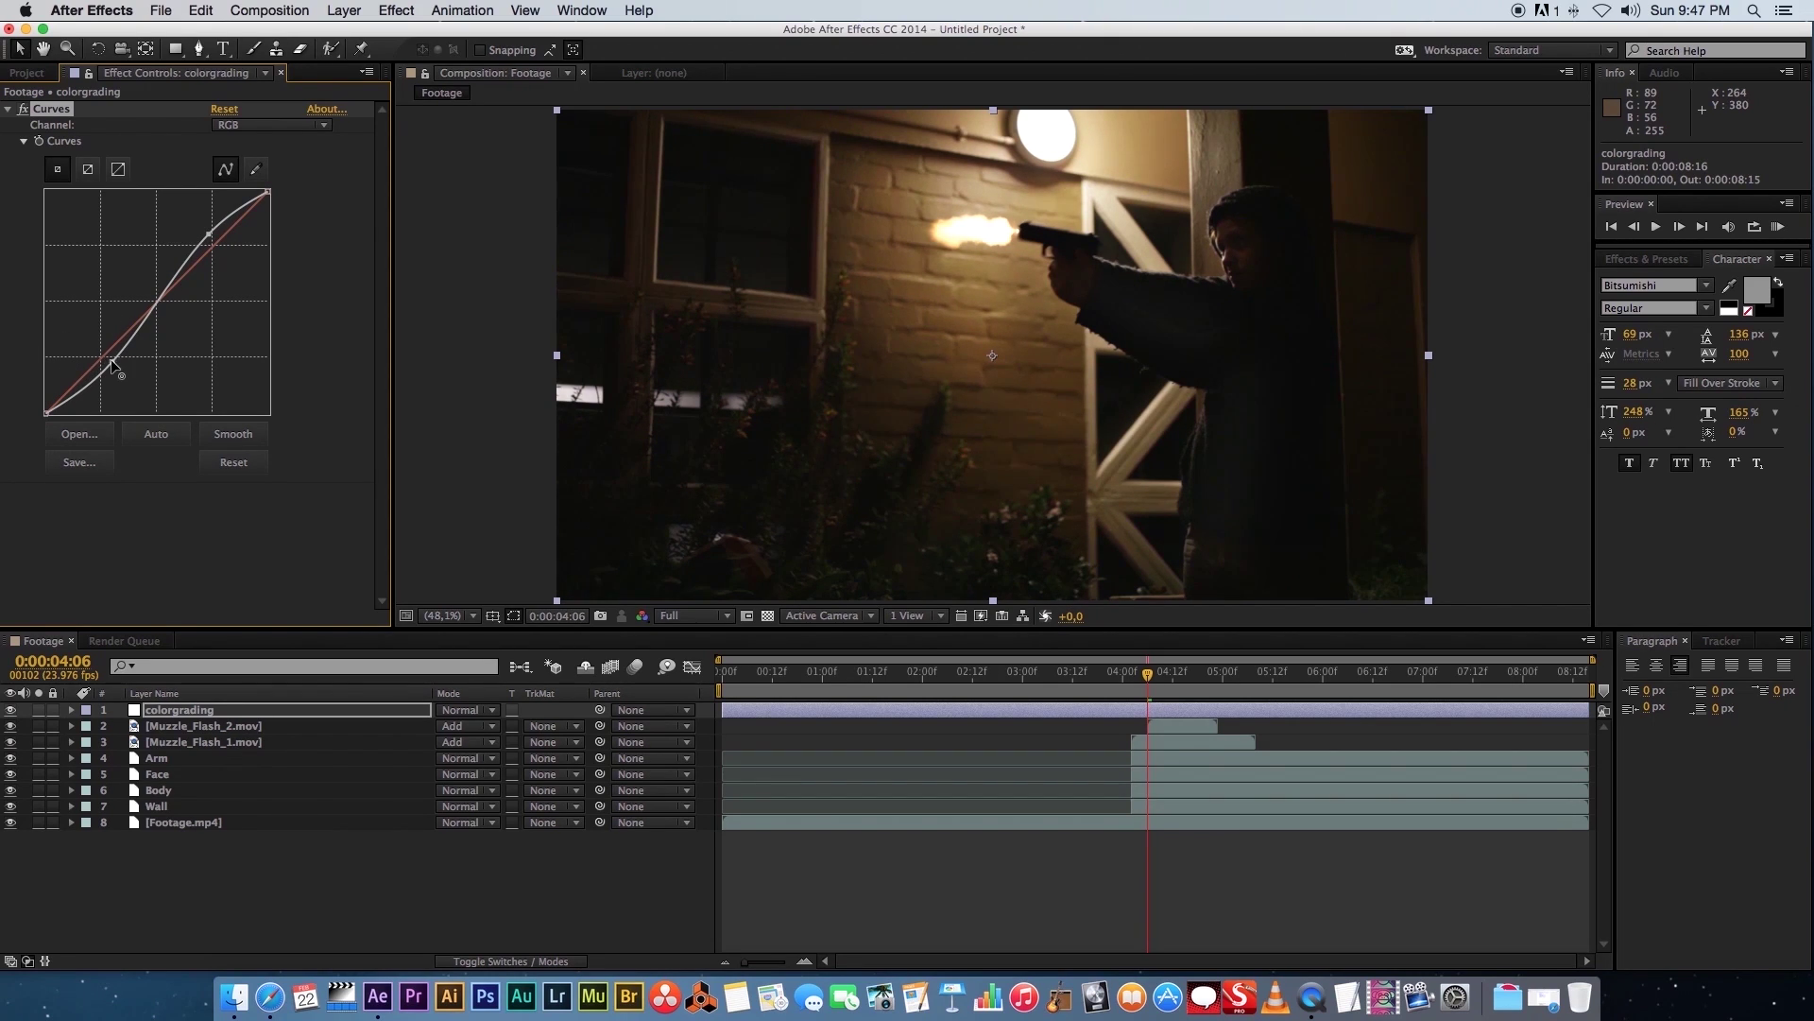
# Lower the Red channel curve slightly and raise the Blue curve to cool the image
pyautogui.click(324, 124)
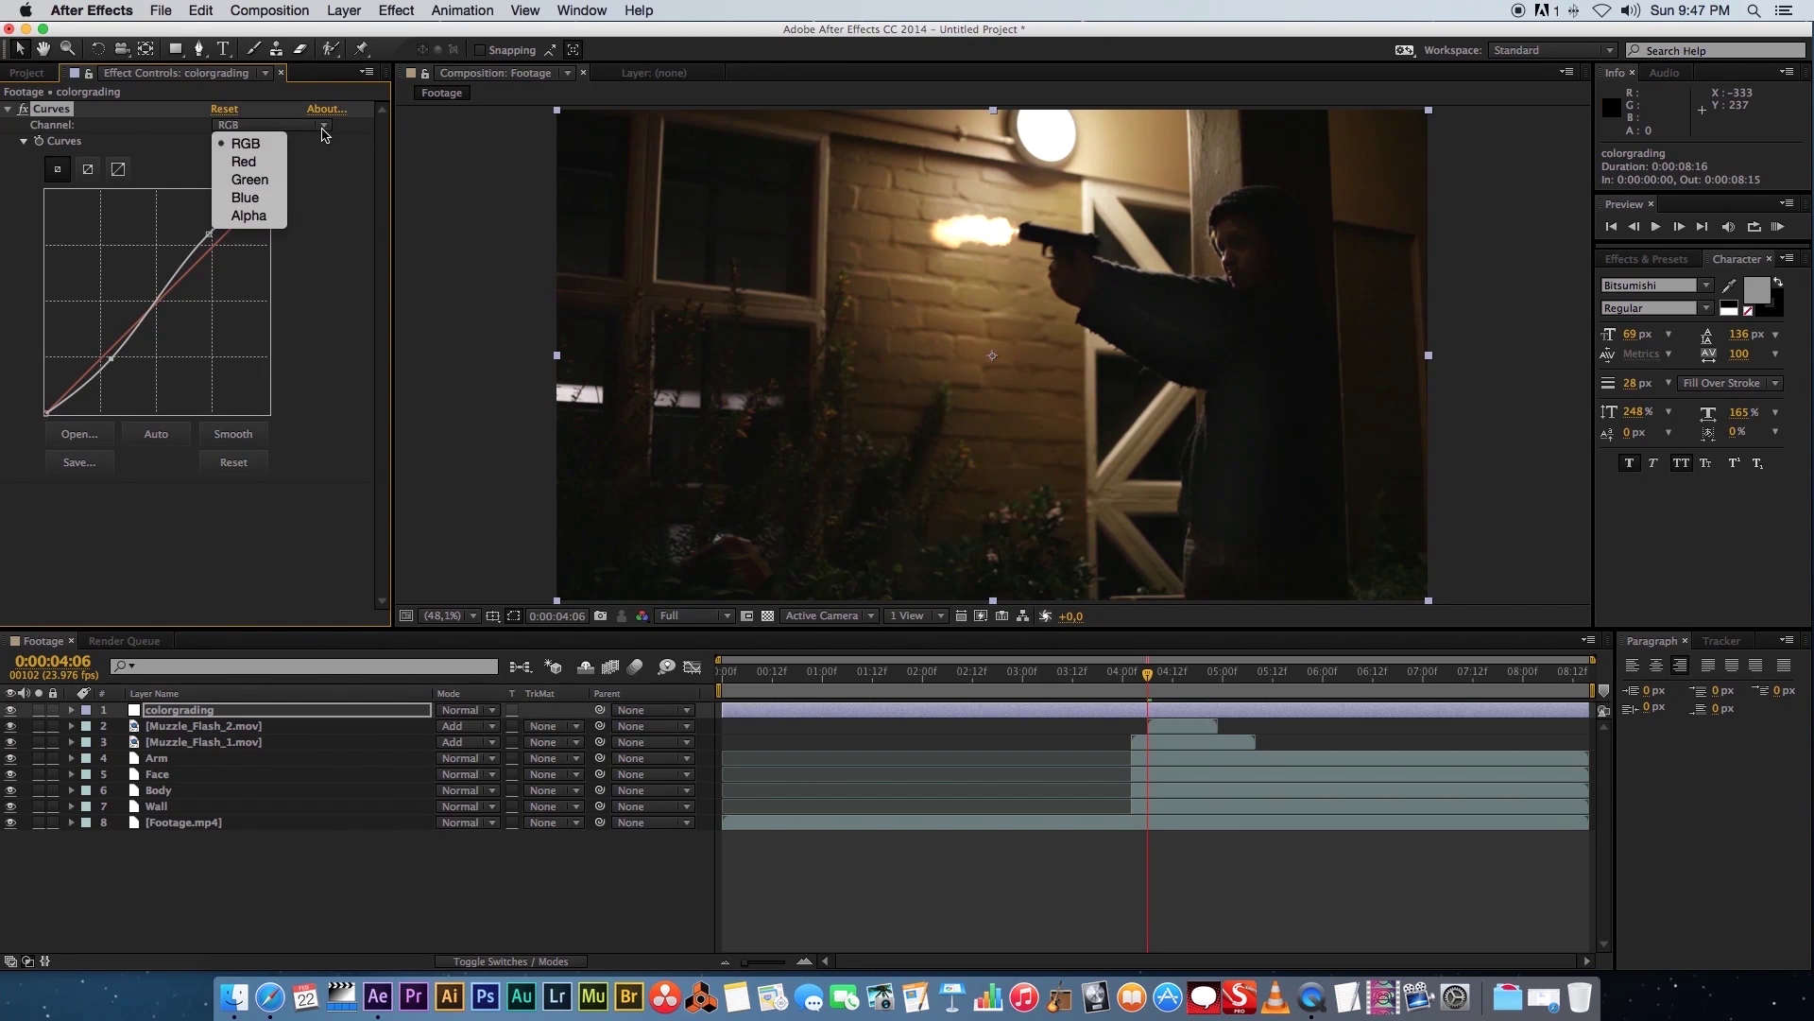
pyautogui.click(243, 162)
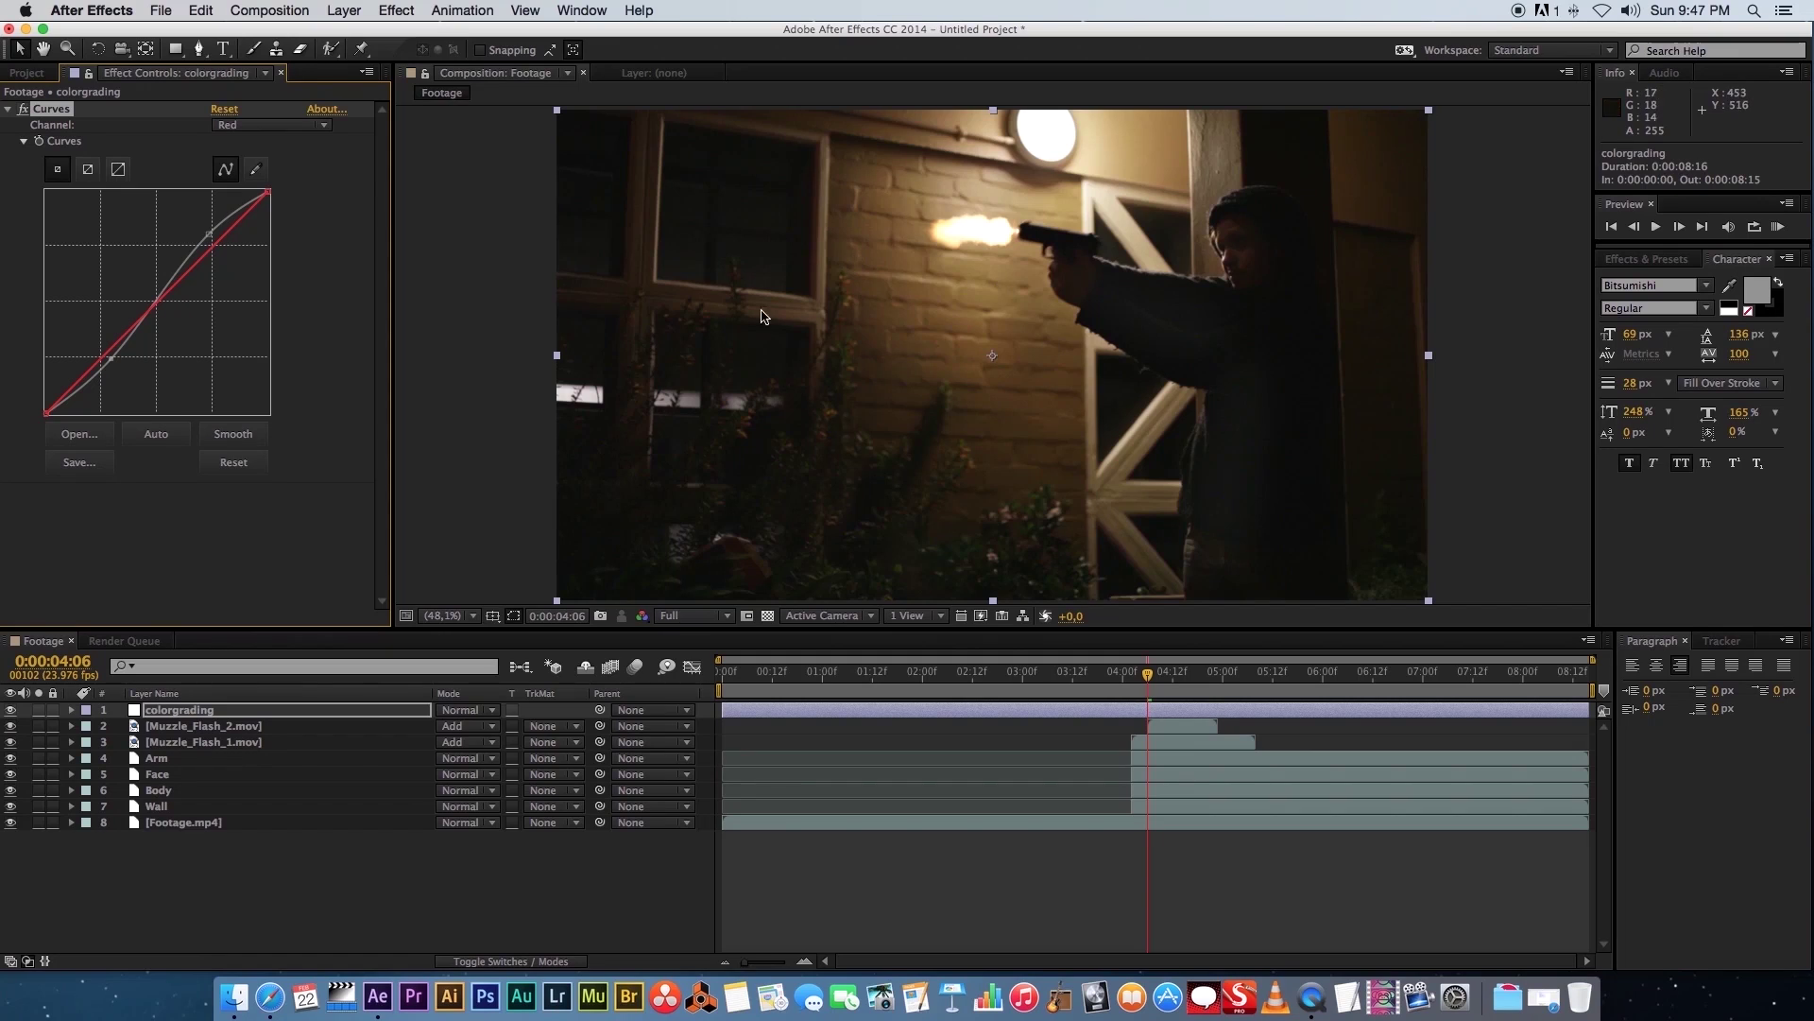
pyautogui.moveTo(168, 296); pyautogui.dragTo(169, 311)
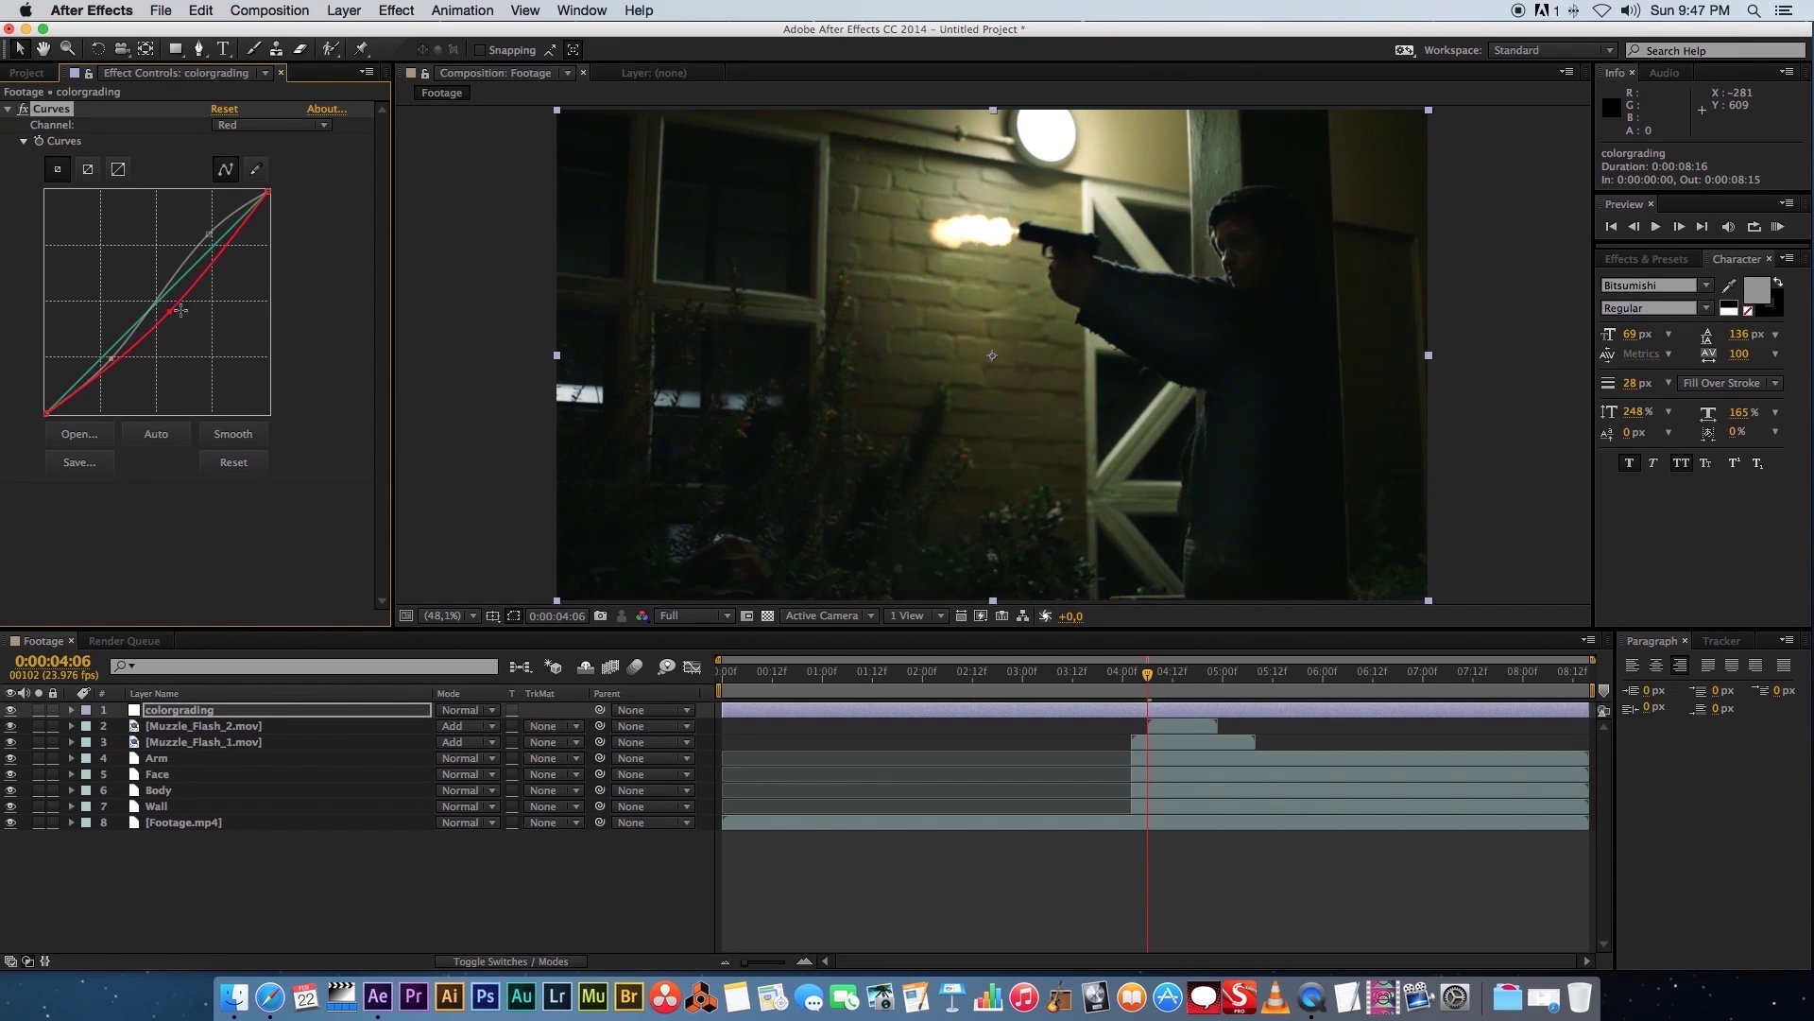
pyautogui.click(274, 124)
pyautogui.click(241, 203)
pyautogui.click(160, 297)
pyautogui.moveTo(155, 288); pyautogui.dragTo(157, 280)
# Lower the Green curve slightly and check the grade at frame 0:00:04:08
pyautogui.click(324, 134)
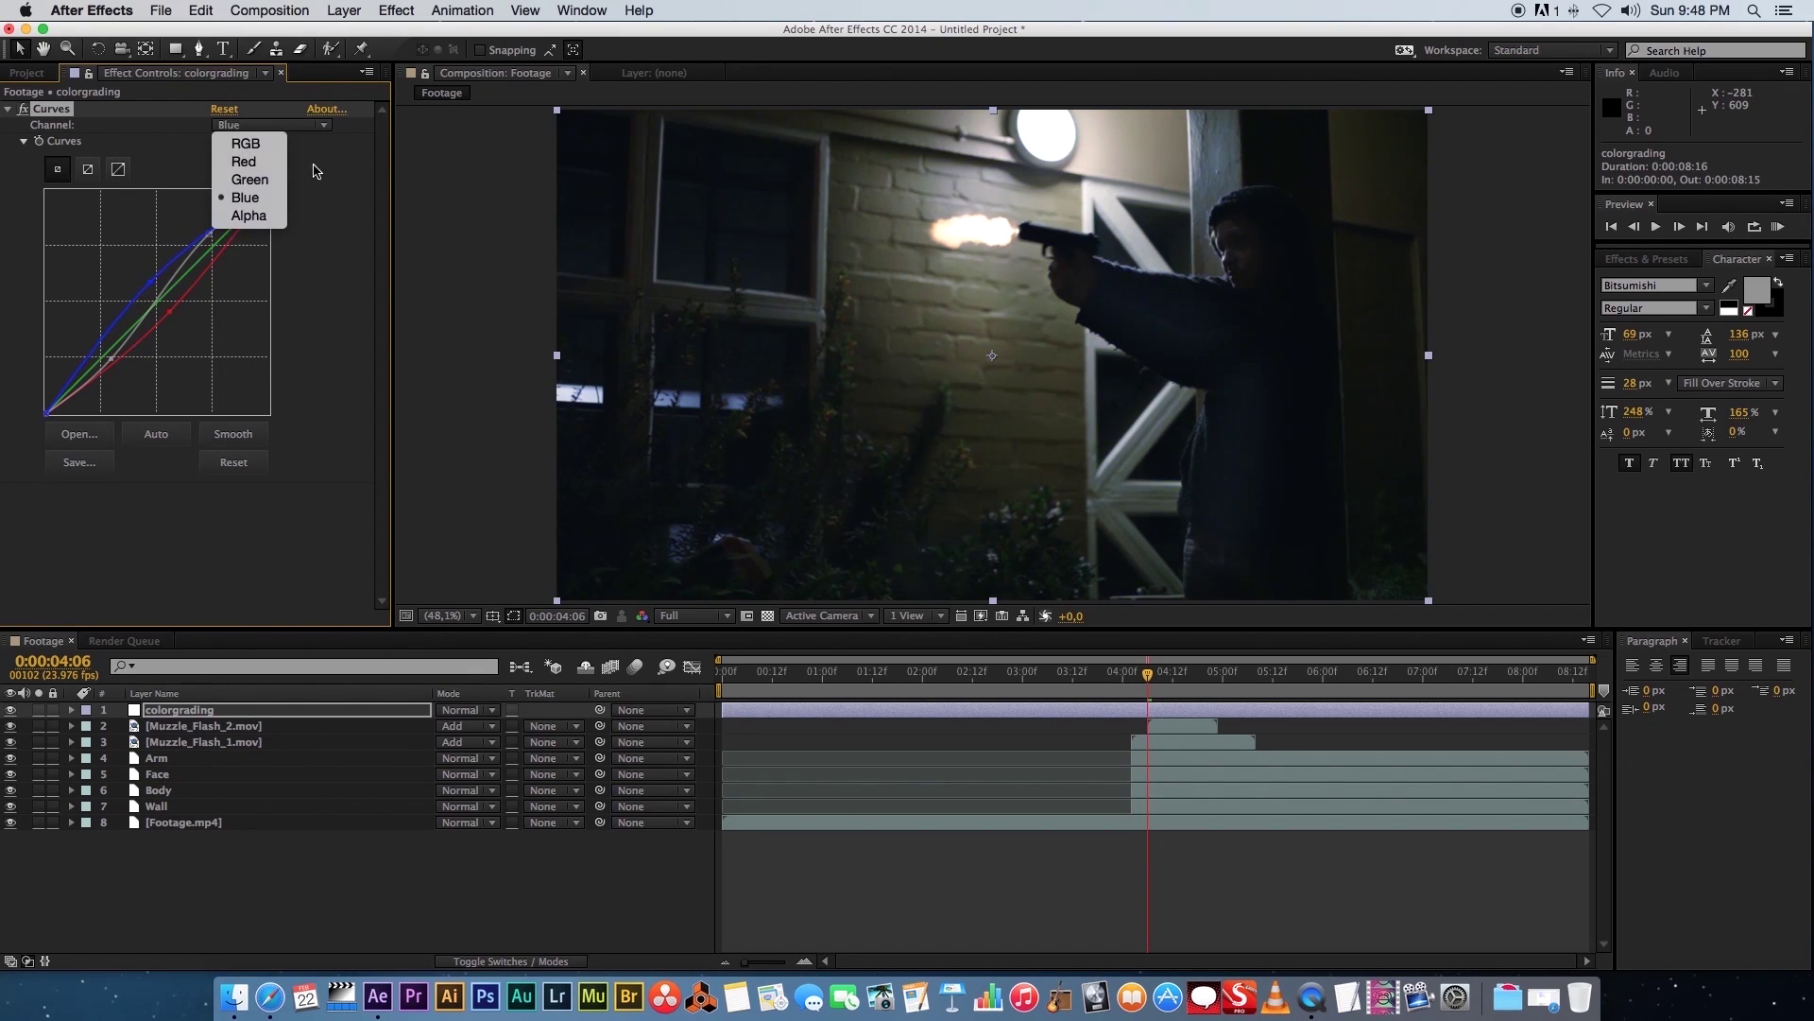
pyautogui.click(244, 185)
pyautogui.moveTo(175, 291); pyautogui.dragTo(170, 291)
pyautogui.click(578, 797)
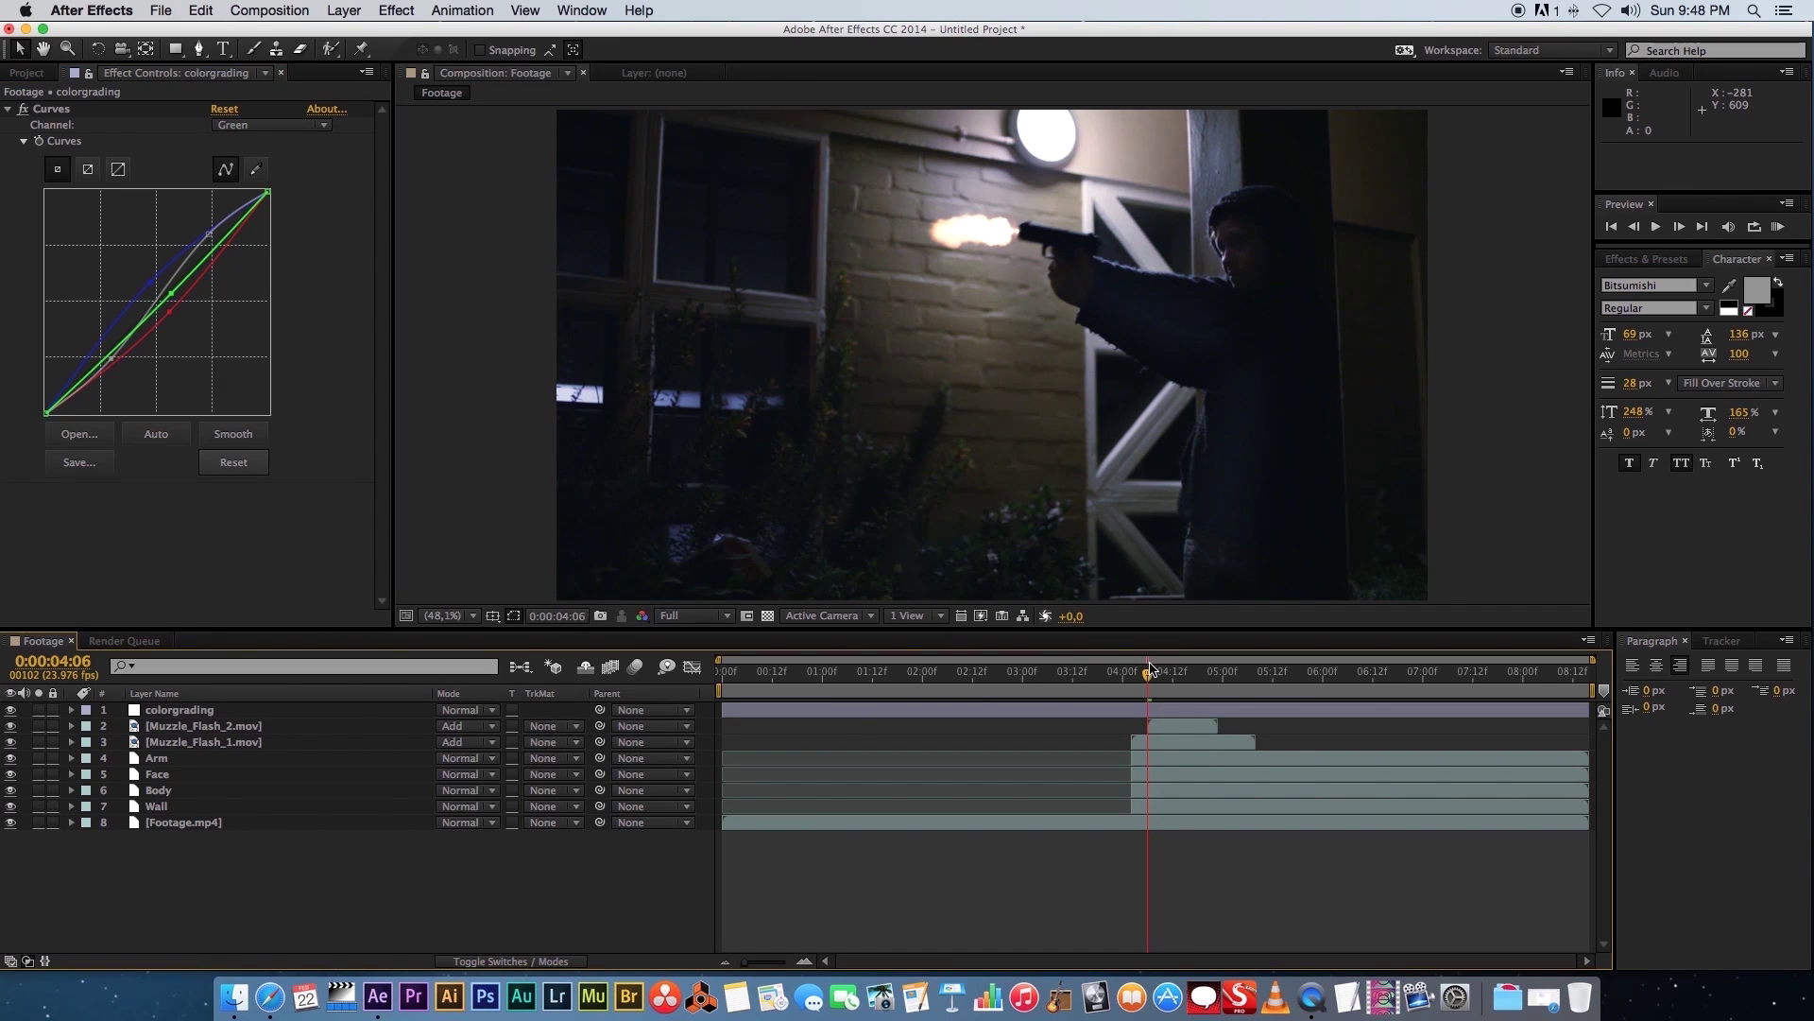
pyautogui.moveTo(1148, 661); pyautogui.dragTo(1156, 662)
pyautogui.rightClick(357, 886)
pyautogui.click(203, 530)
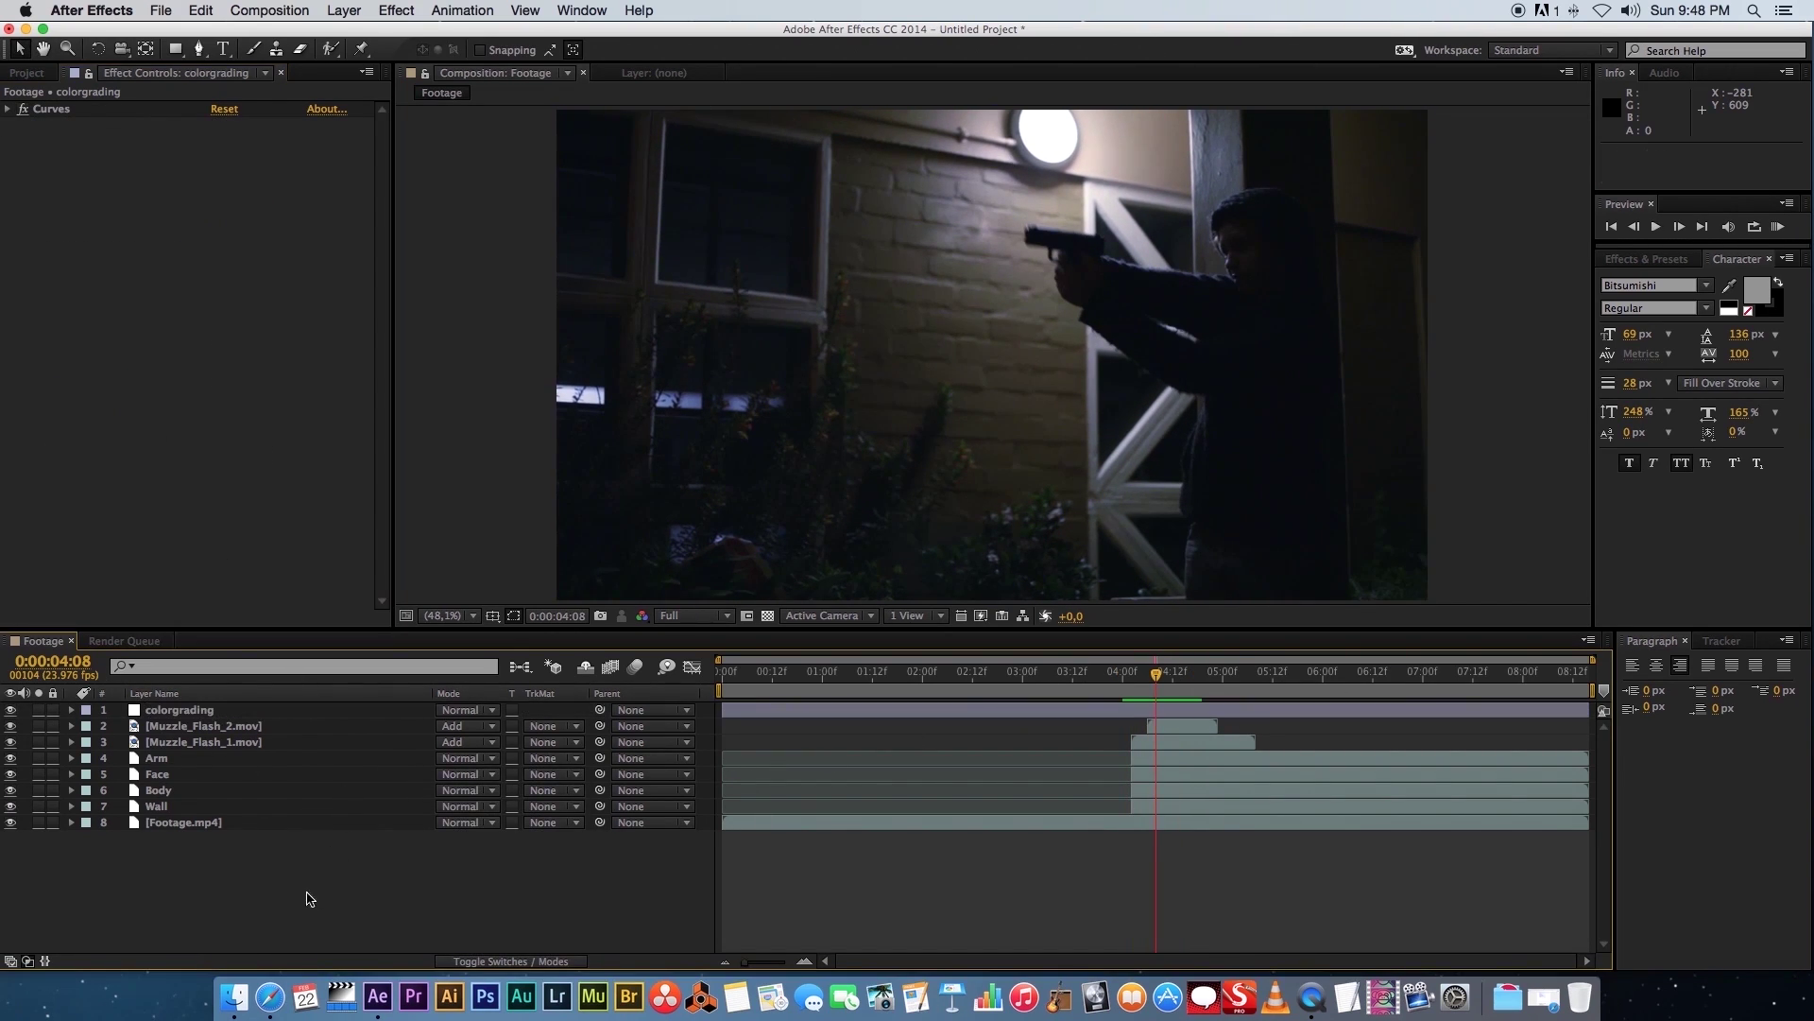
pyautogui.rightClick(342, 886)
# Add another adjustment layer with a full-frame elliptical mask
pyautogui.moveTo(559, 779)
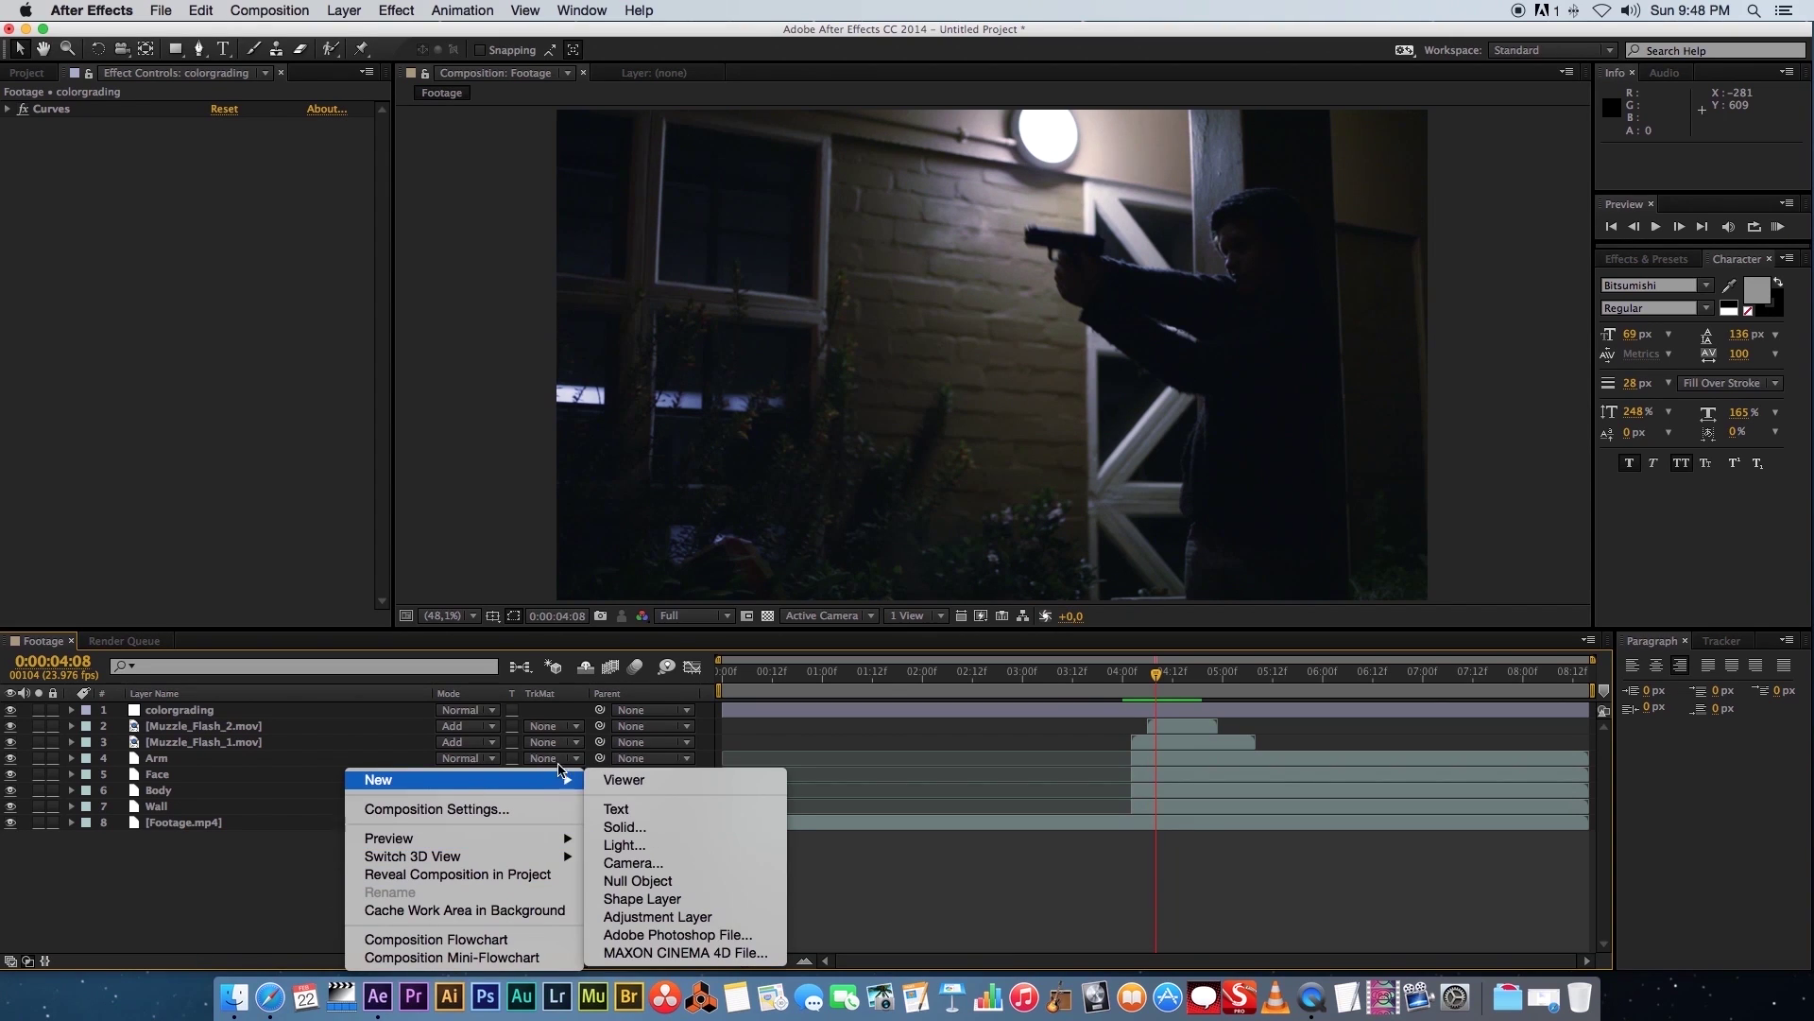
pyautogui.click(657, 917)
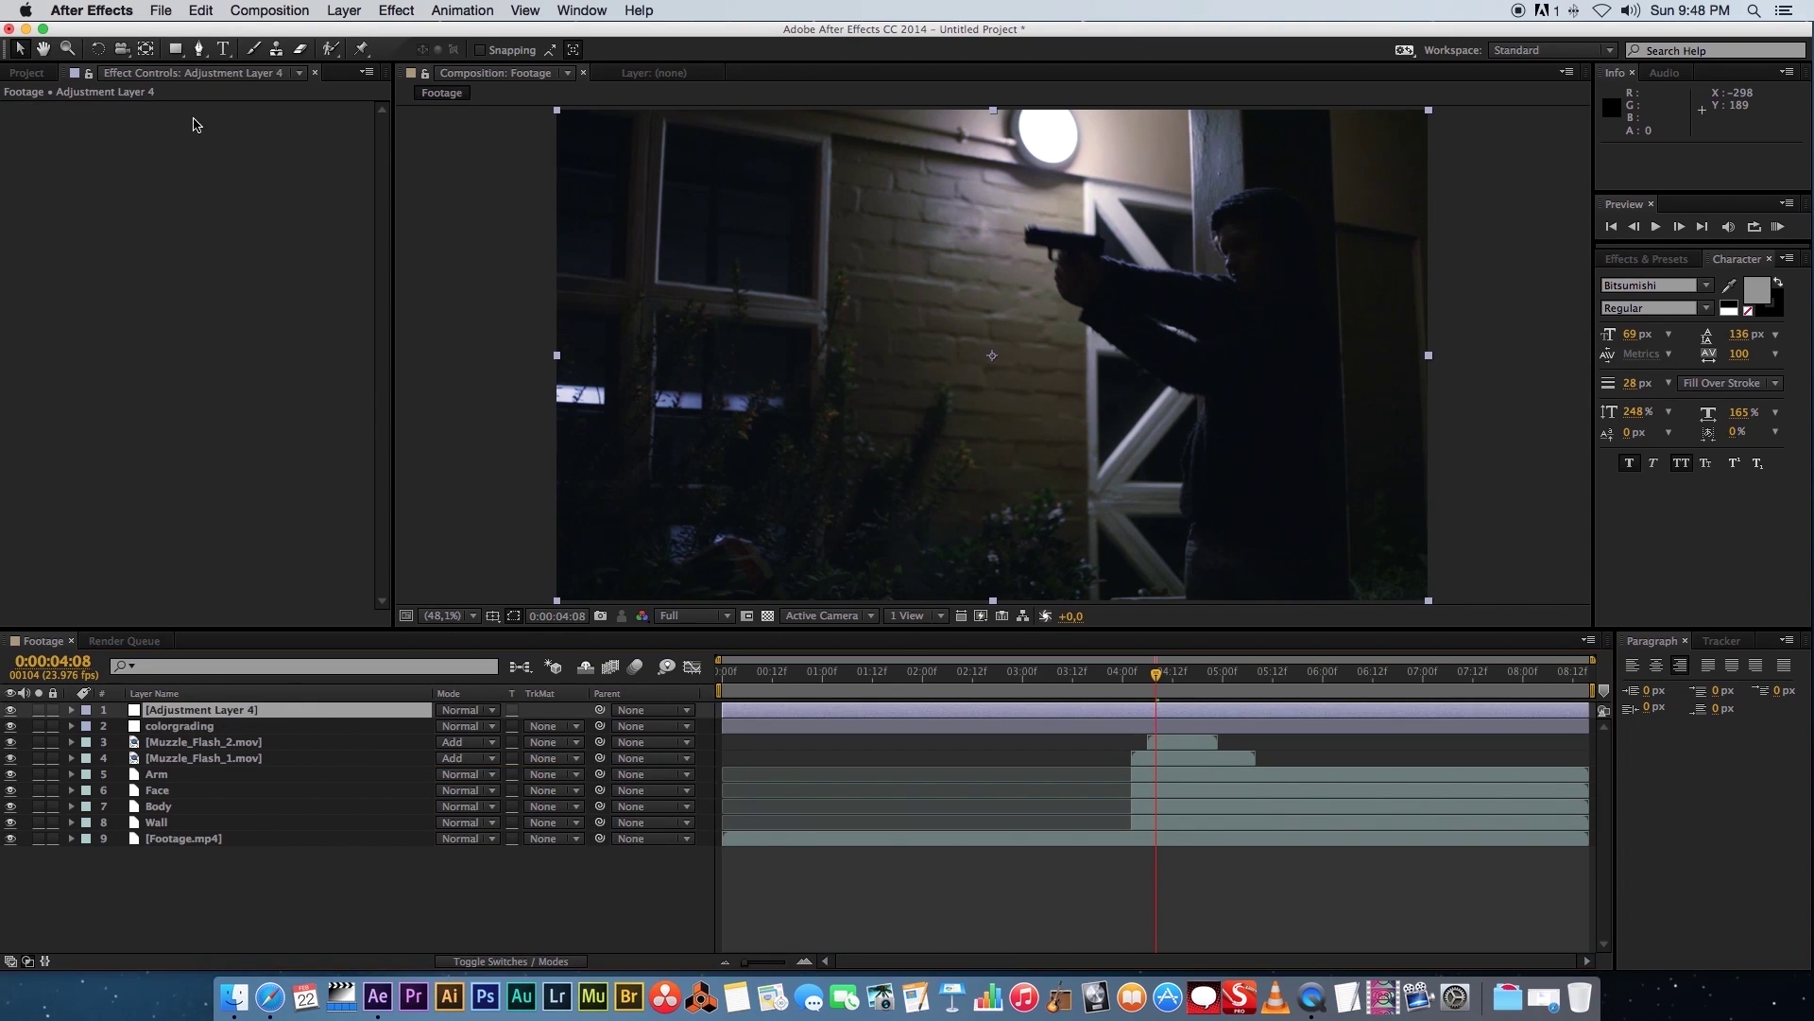
pyautogui.click(177, 53)
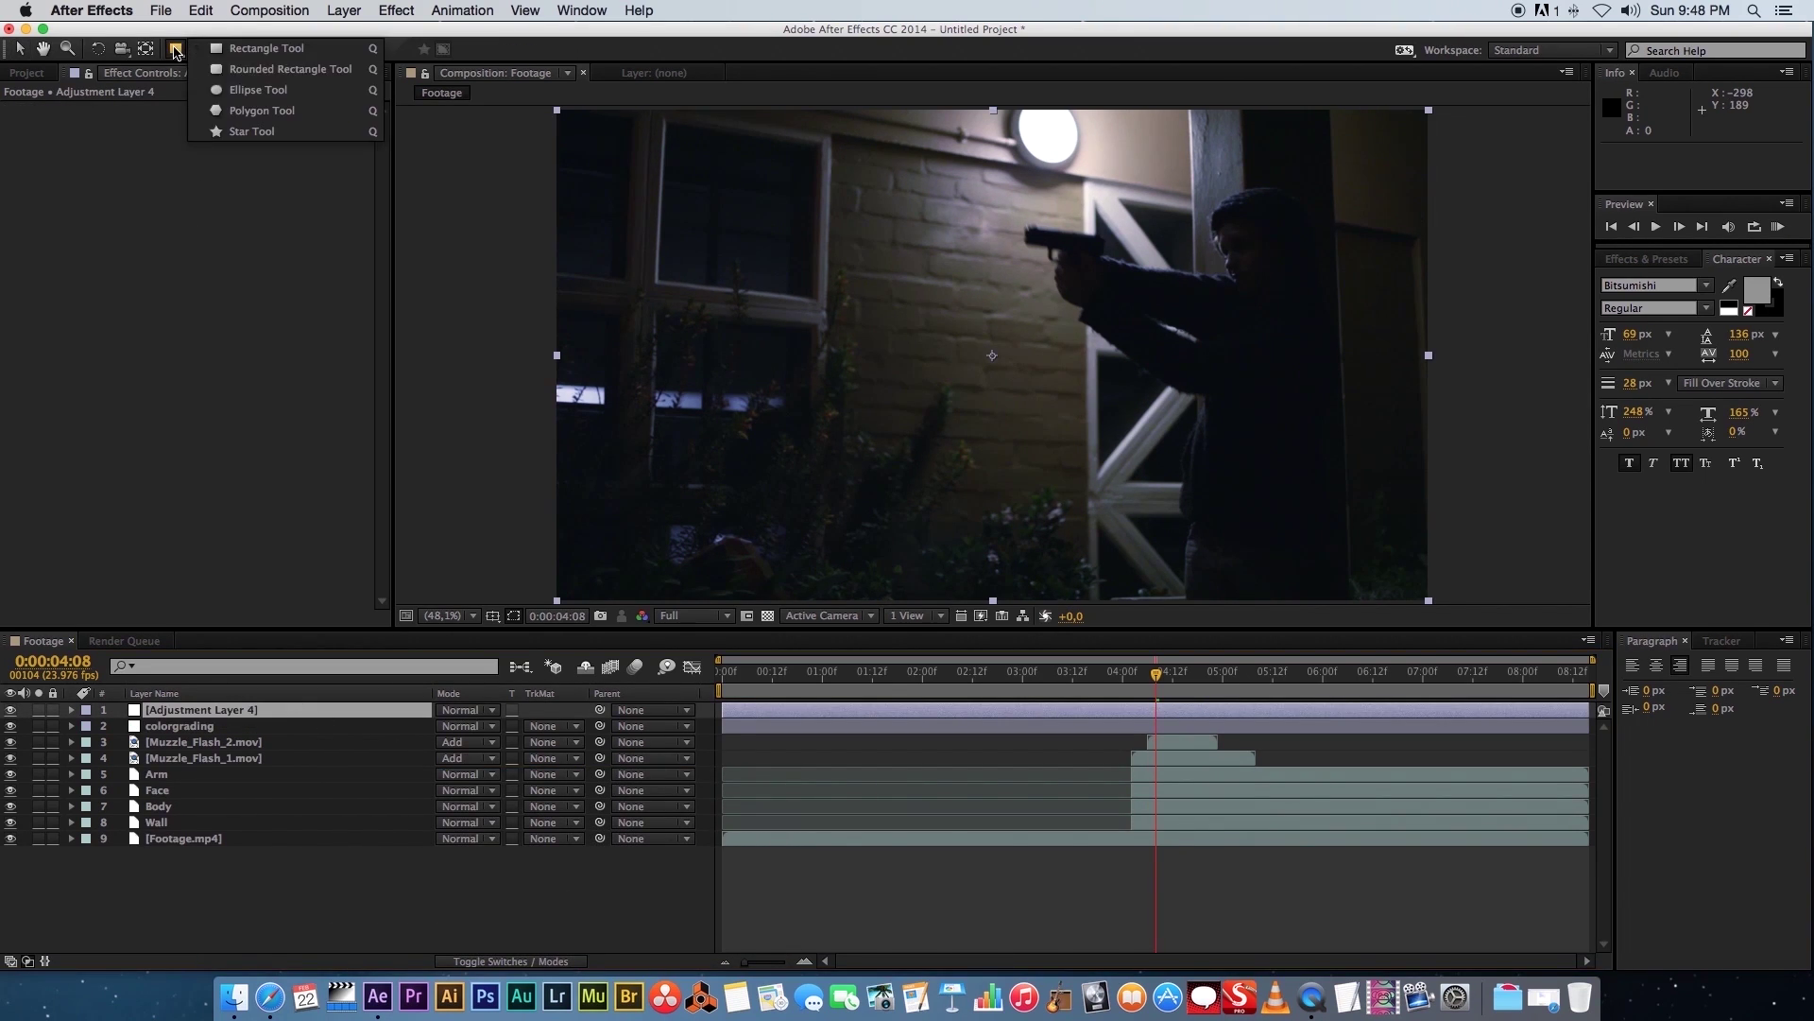
pyautogui.click(255, 94)
pyautogui.doubleClick(175, 53)
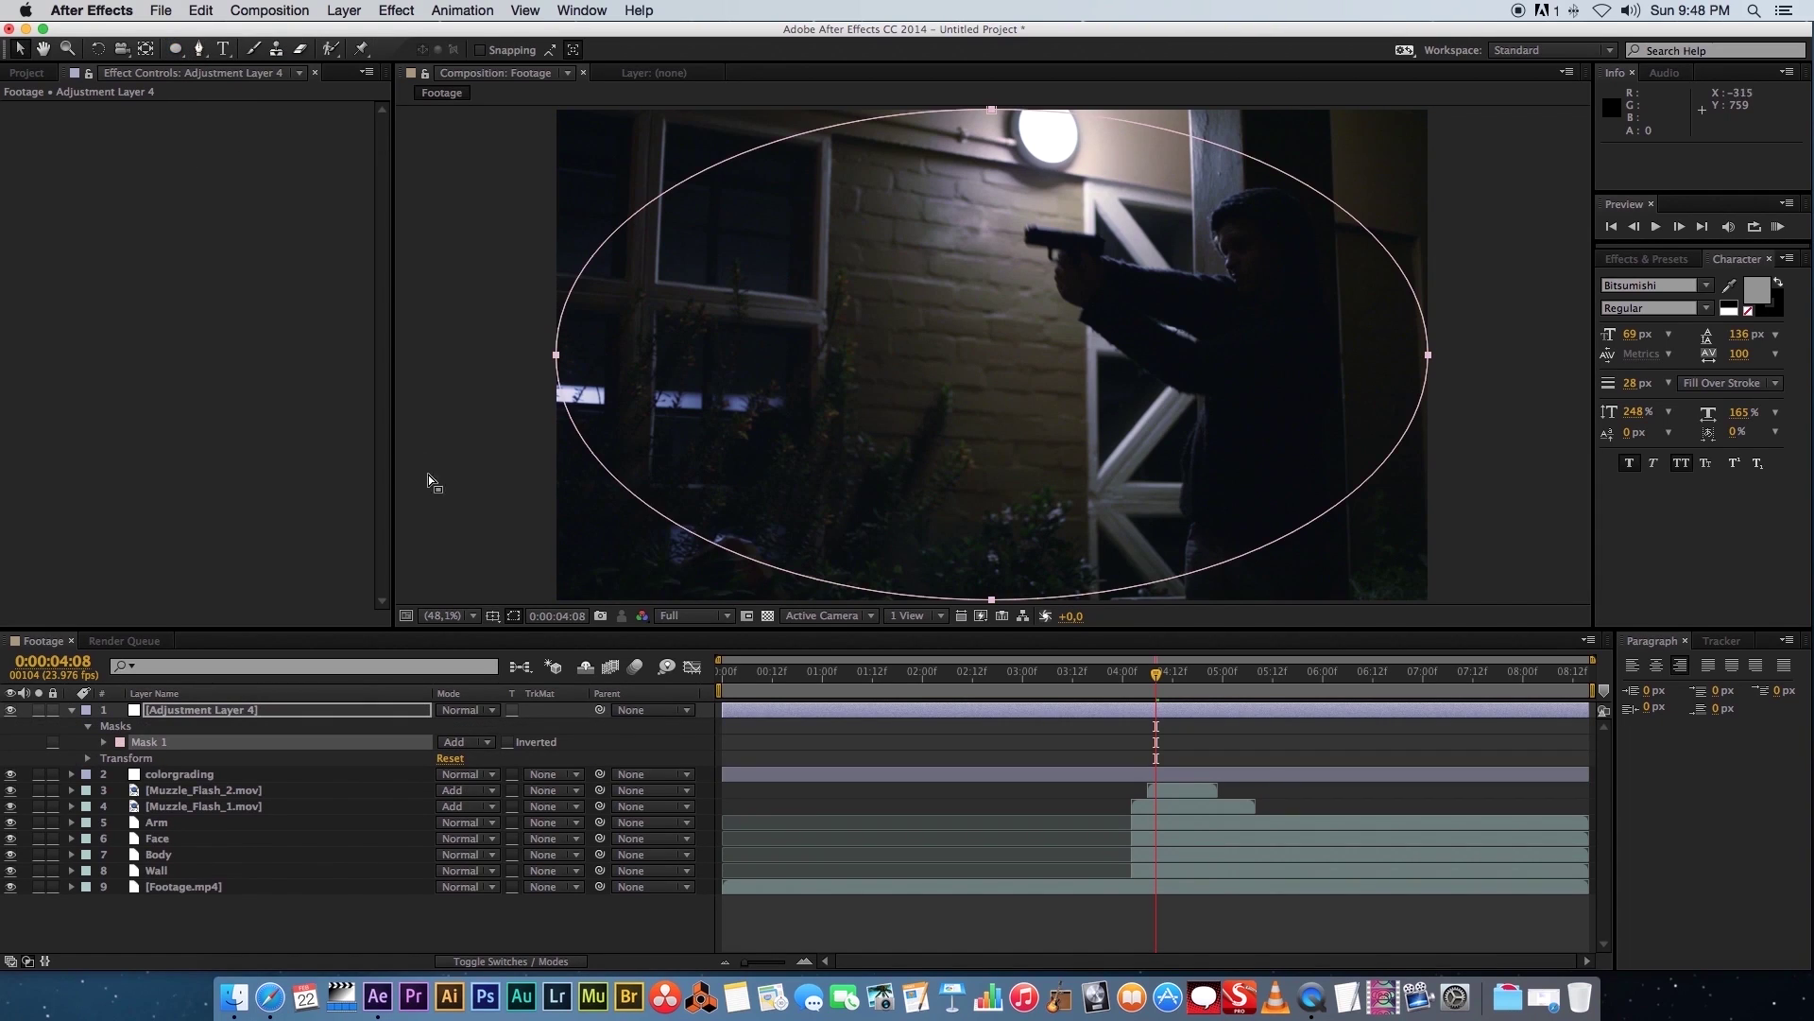
# Apply Curves to the vignette layer and pull the curve down to darken it
pyautogui.rightClick(205, 716)
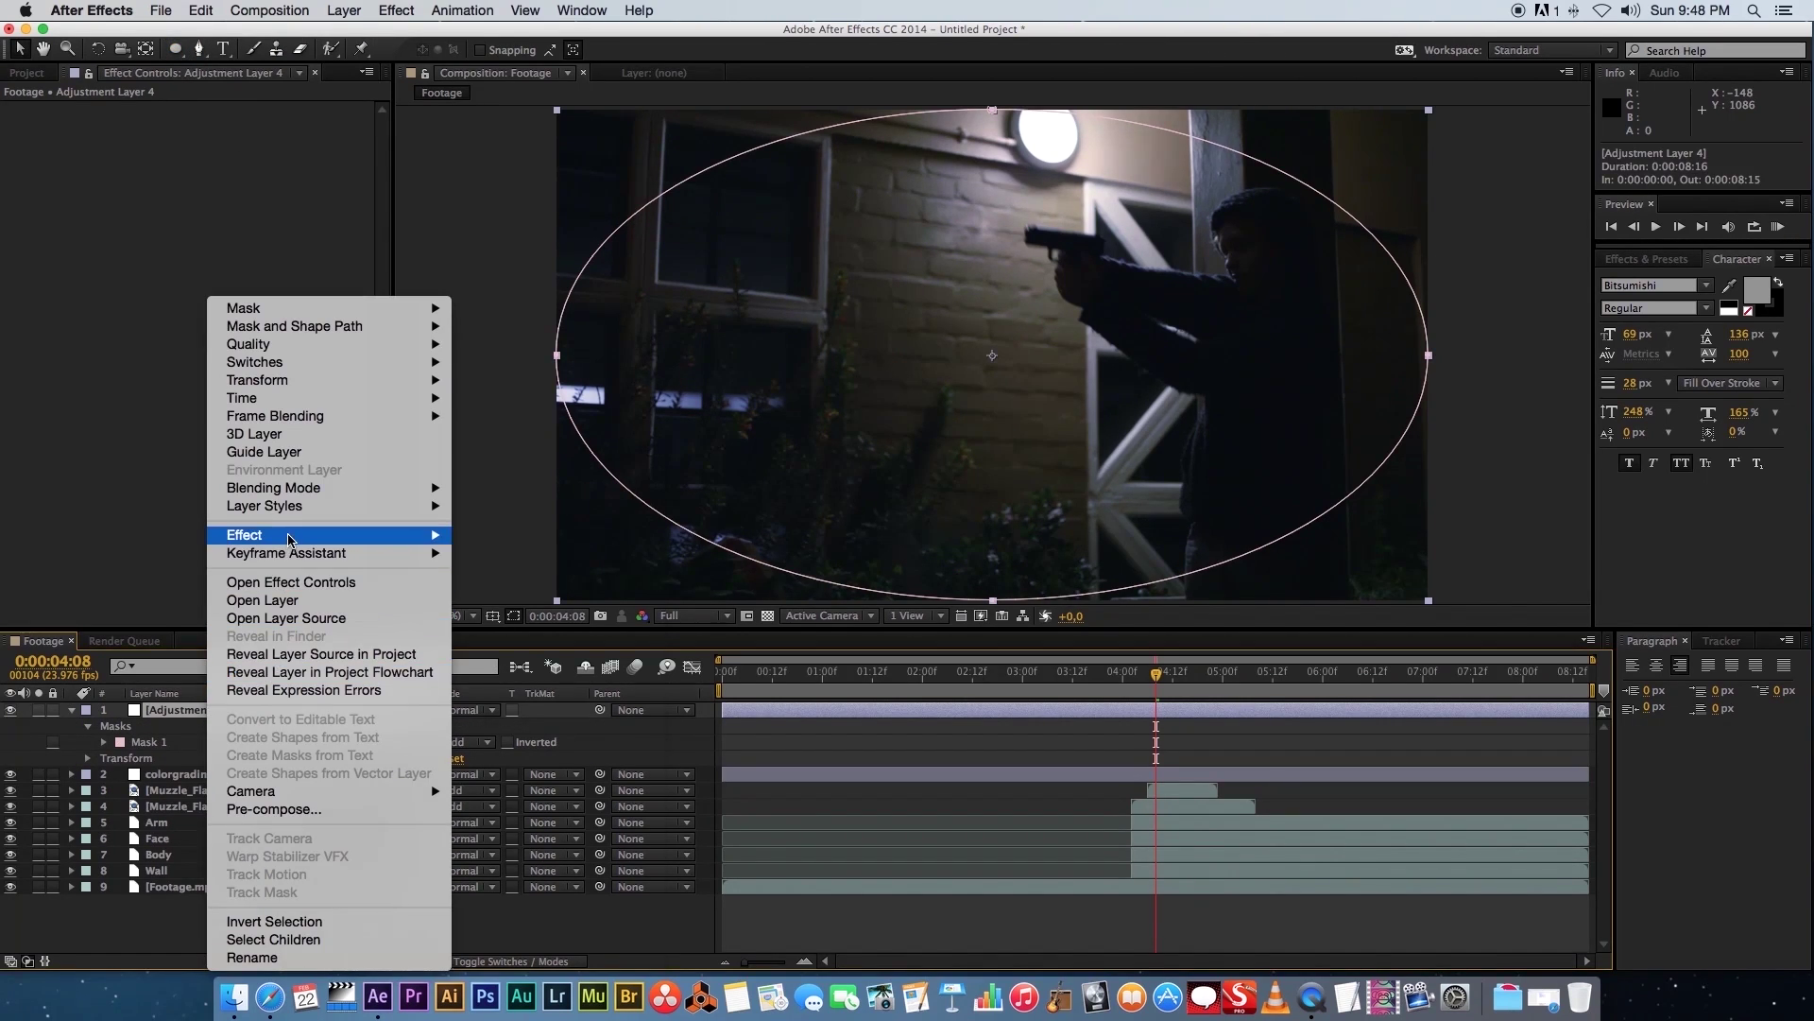
pyautogui.moveTo(289, 536)
pyautogui.moveTo(523, 679)
pyautogui.moveTo(531, 603)
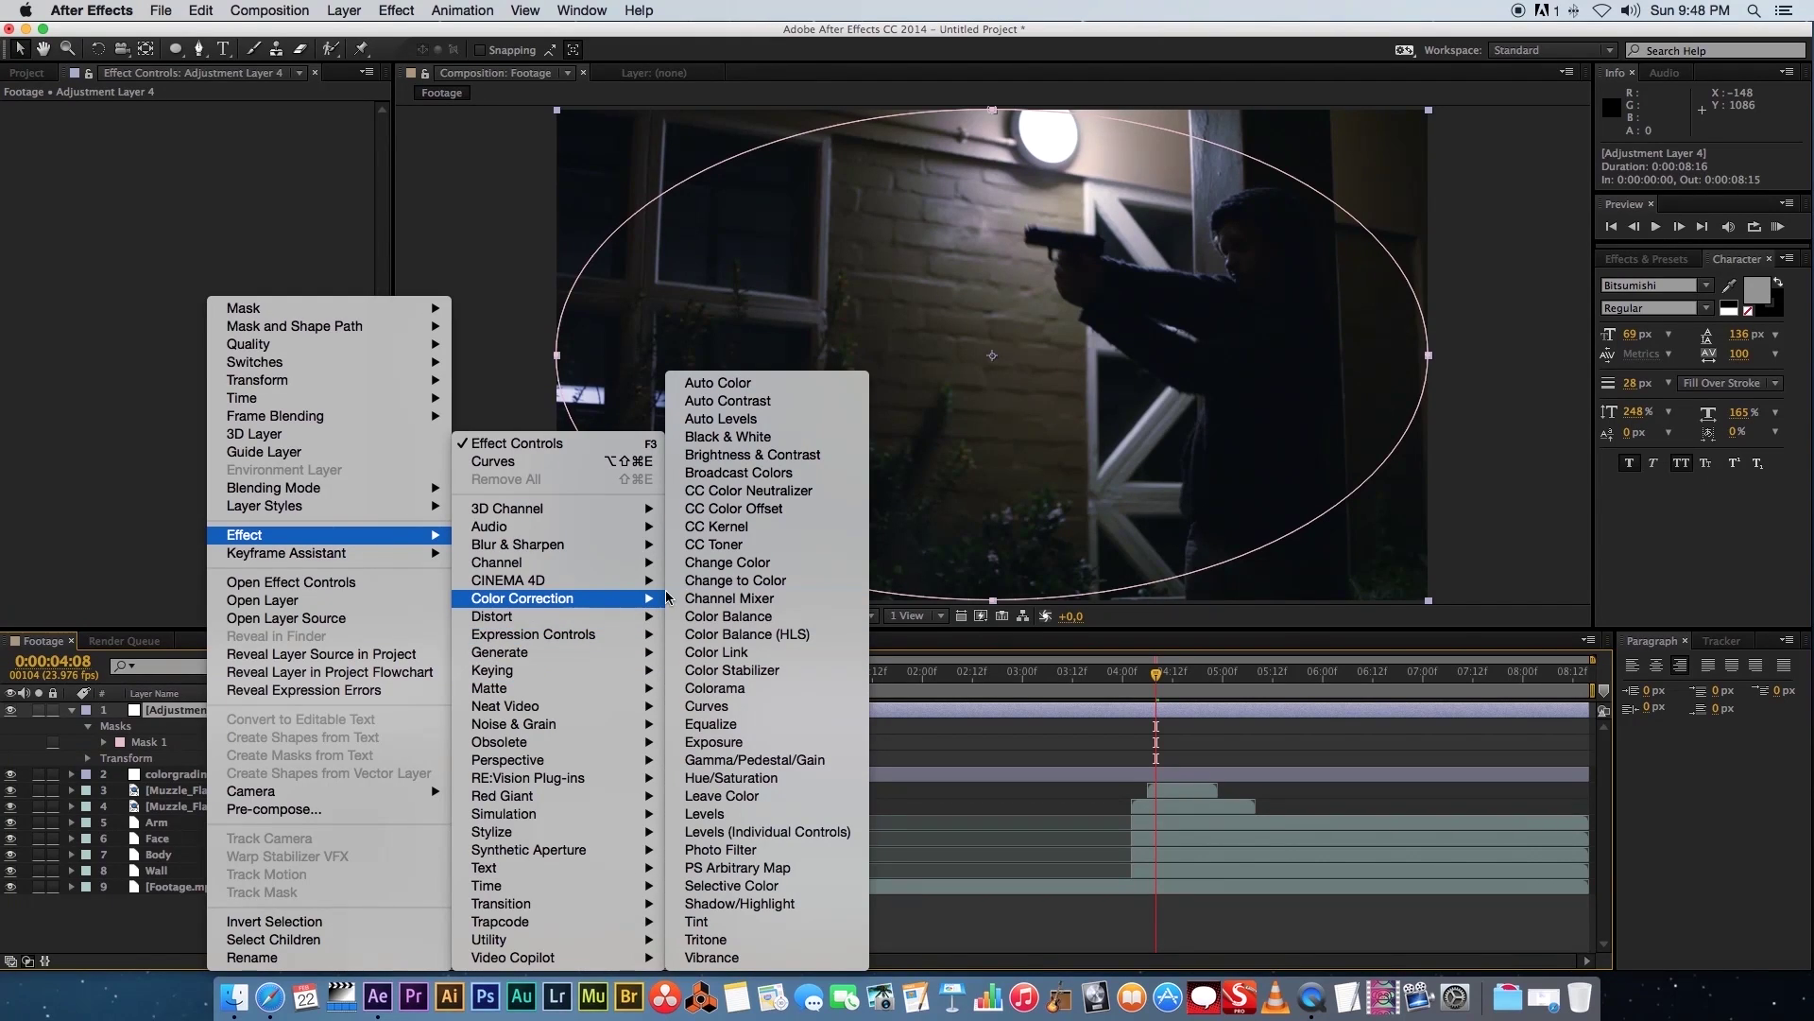
pyautogui.click(707, 708)
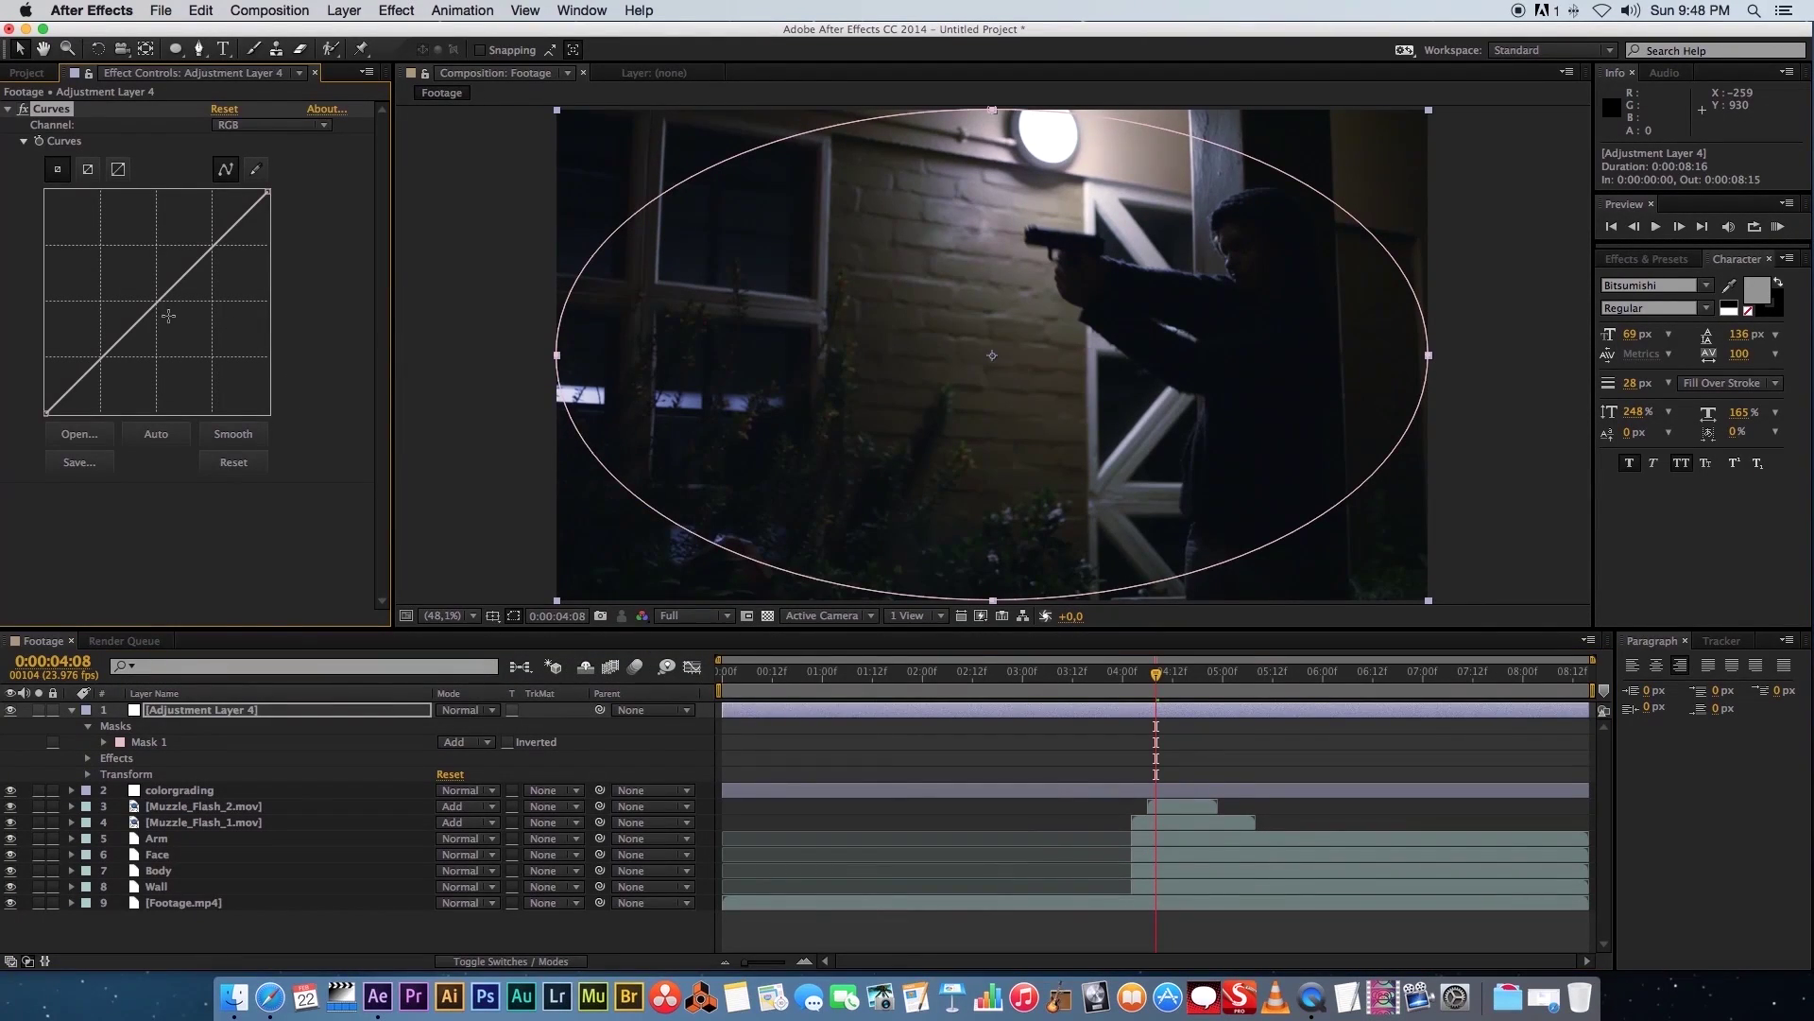
pyautogui.moveTo(156, 308); pyautogui.dragTo(168, 340)
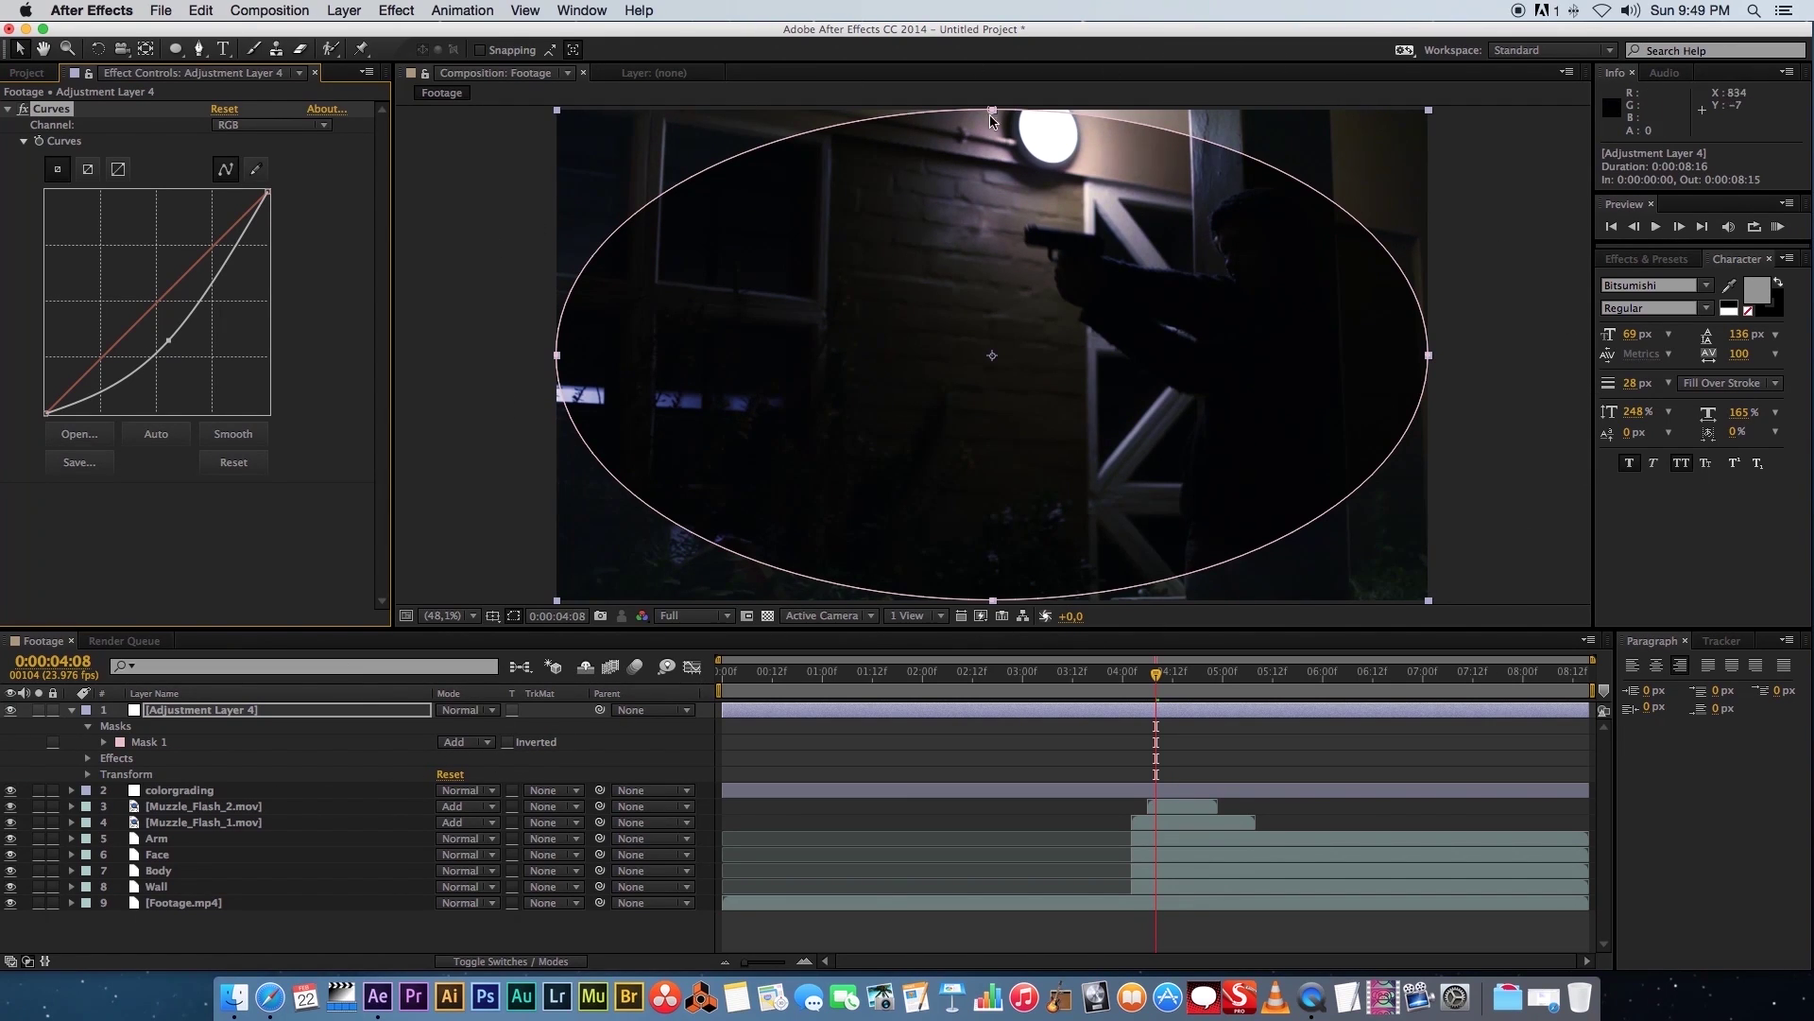
# Invert and feather the elliptical mask so only the edges darken, then preview
pyautogui.click(507, 741)
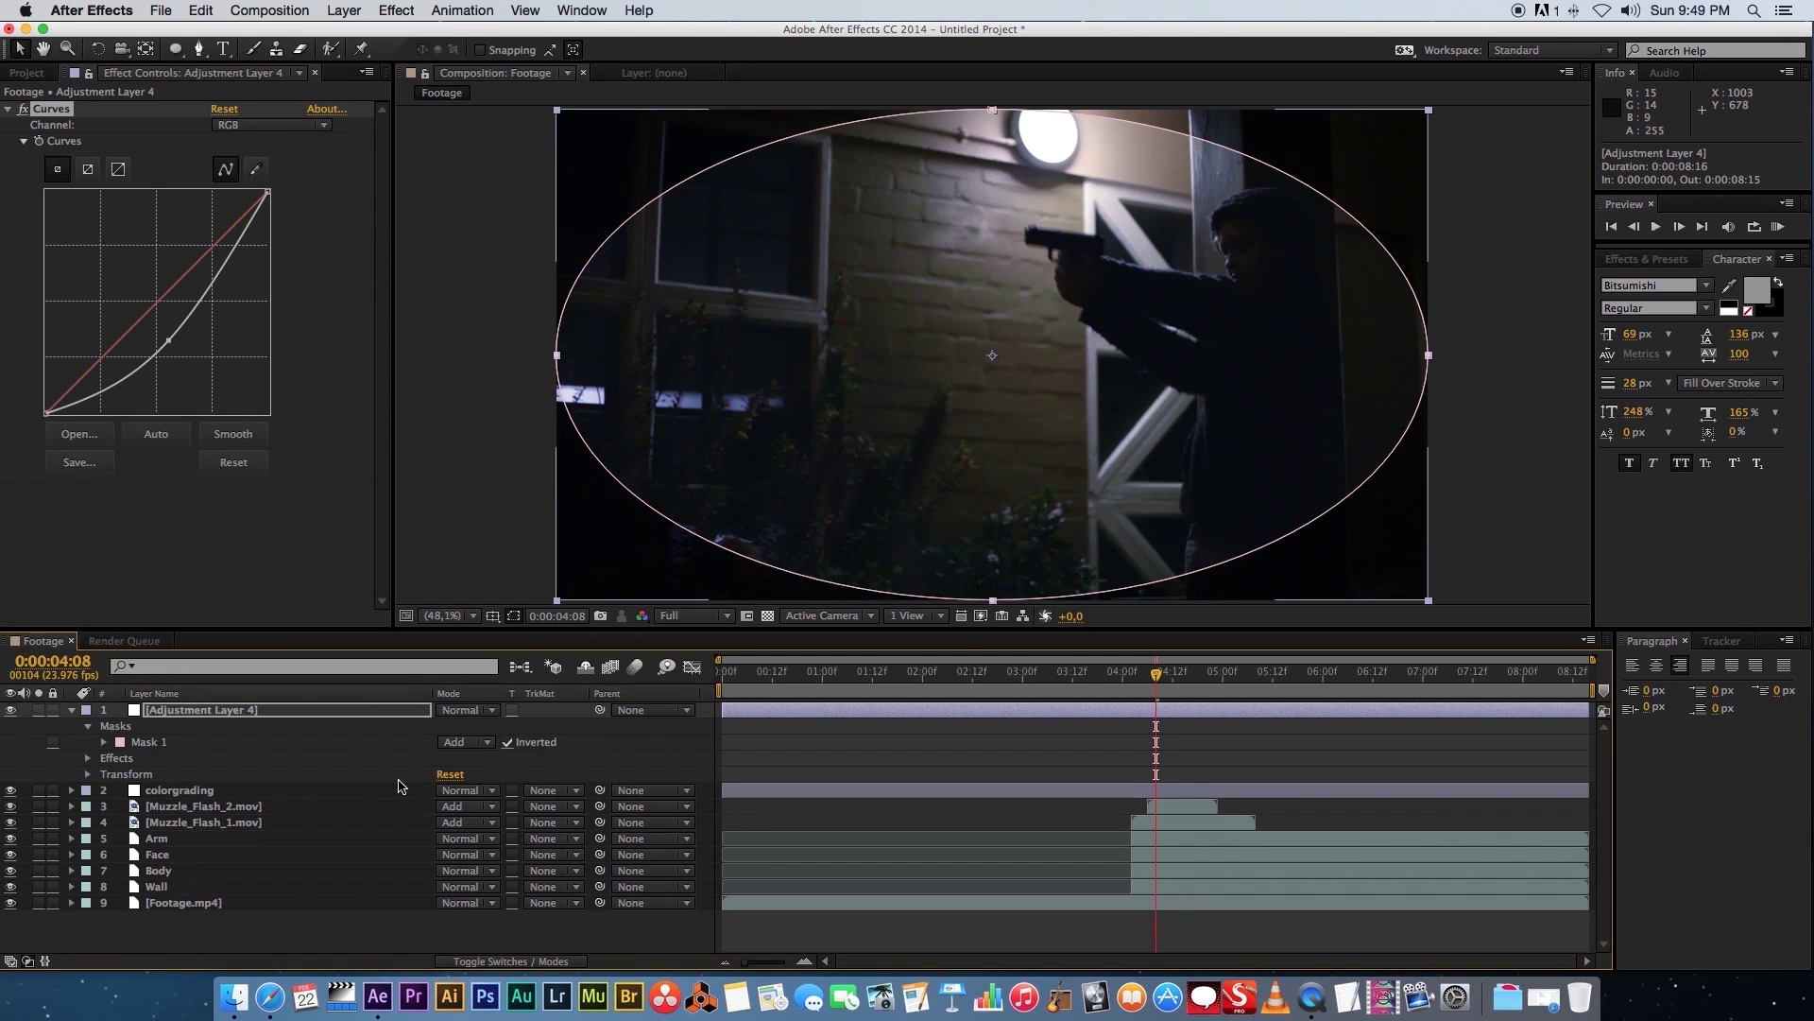
pyautogui.click(104, 742)
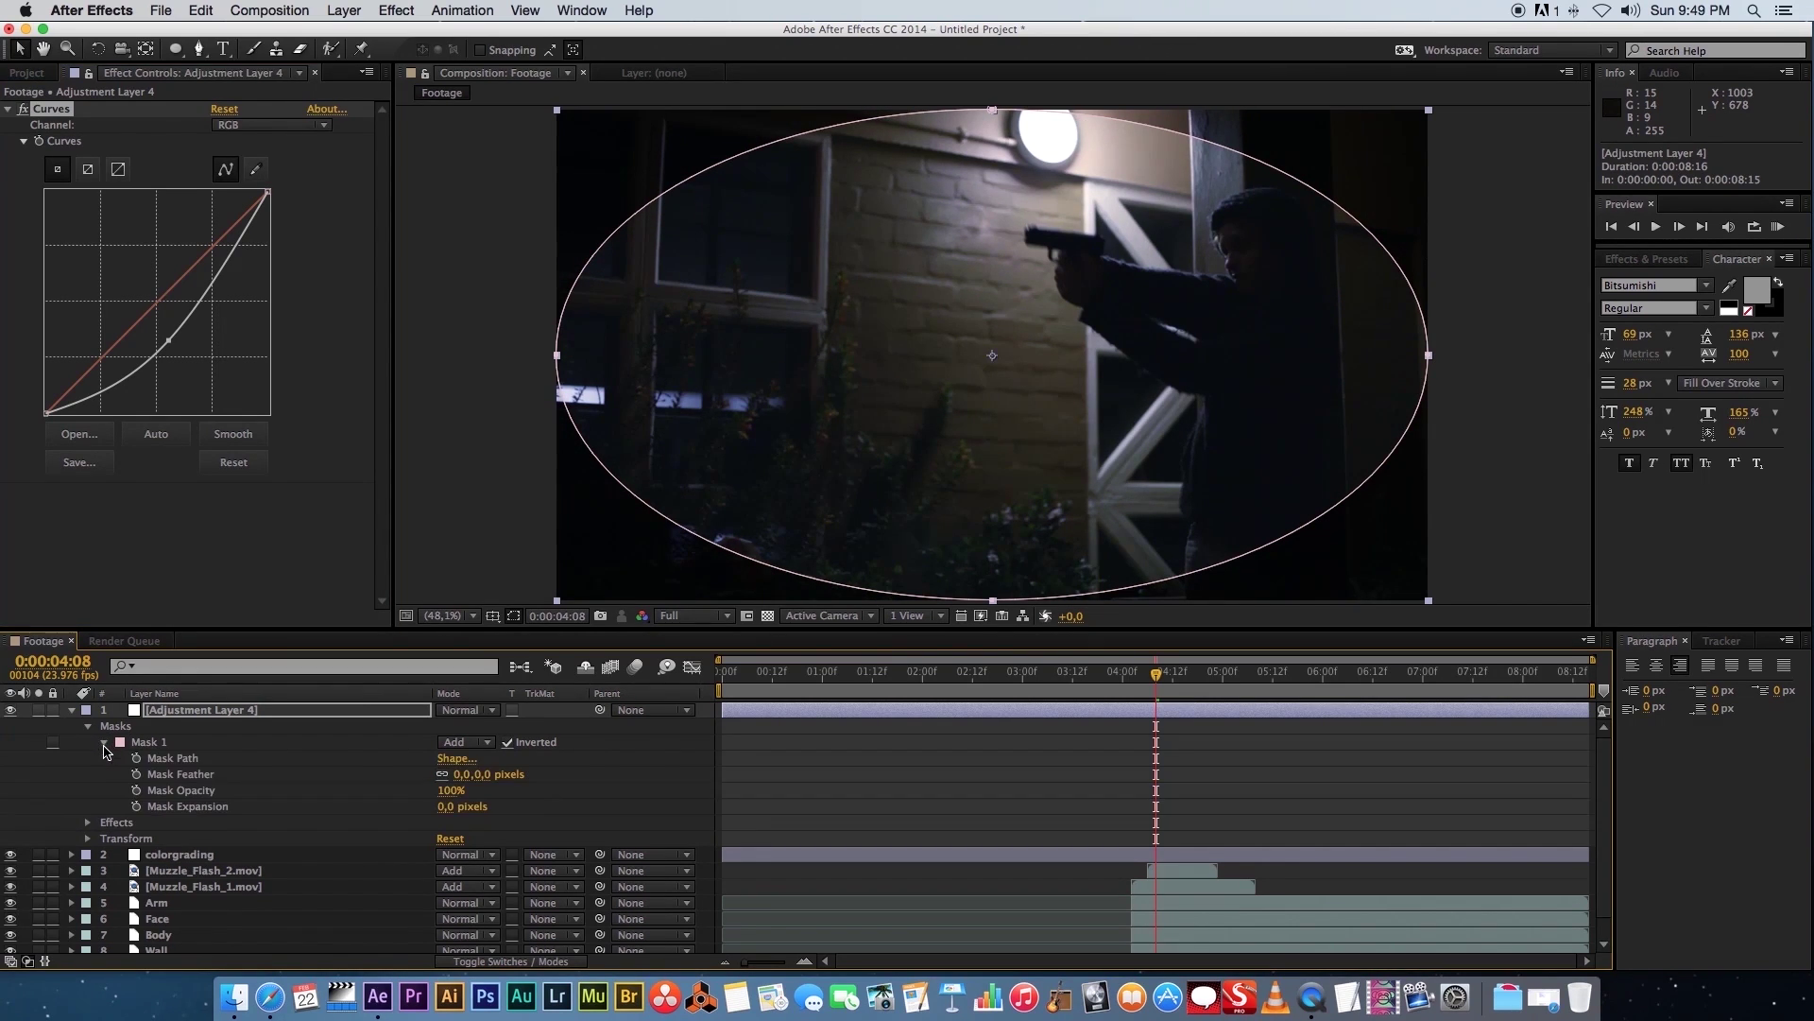
pyautogui.click(462, 775)
pyautogui.click(1025, 769)
pyautogui.press('KP_0')
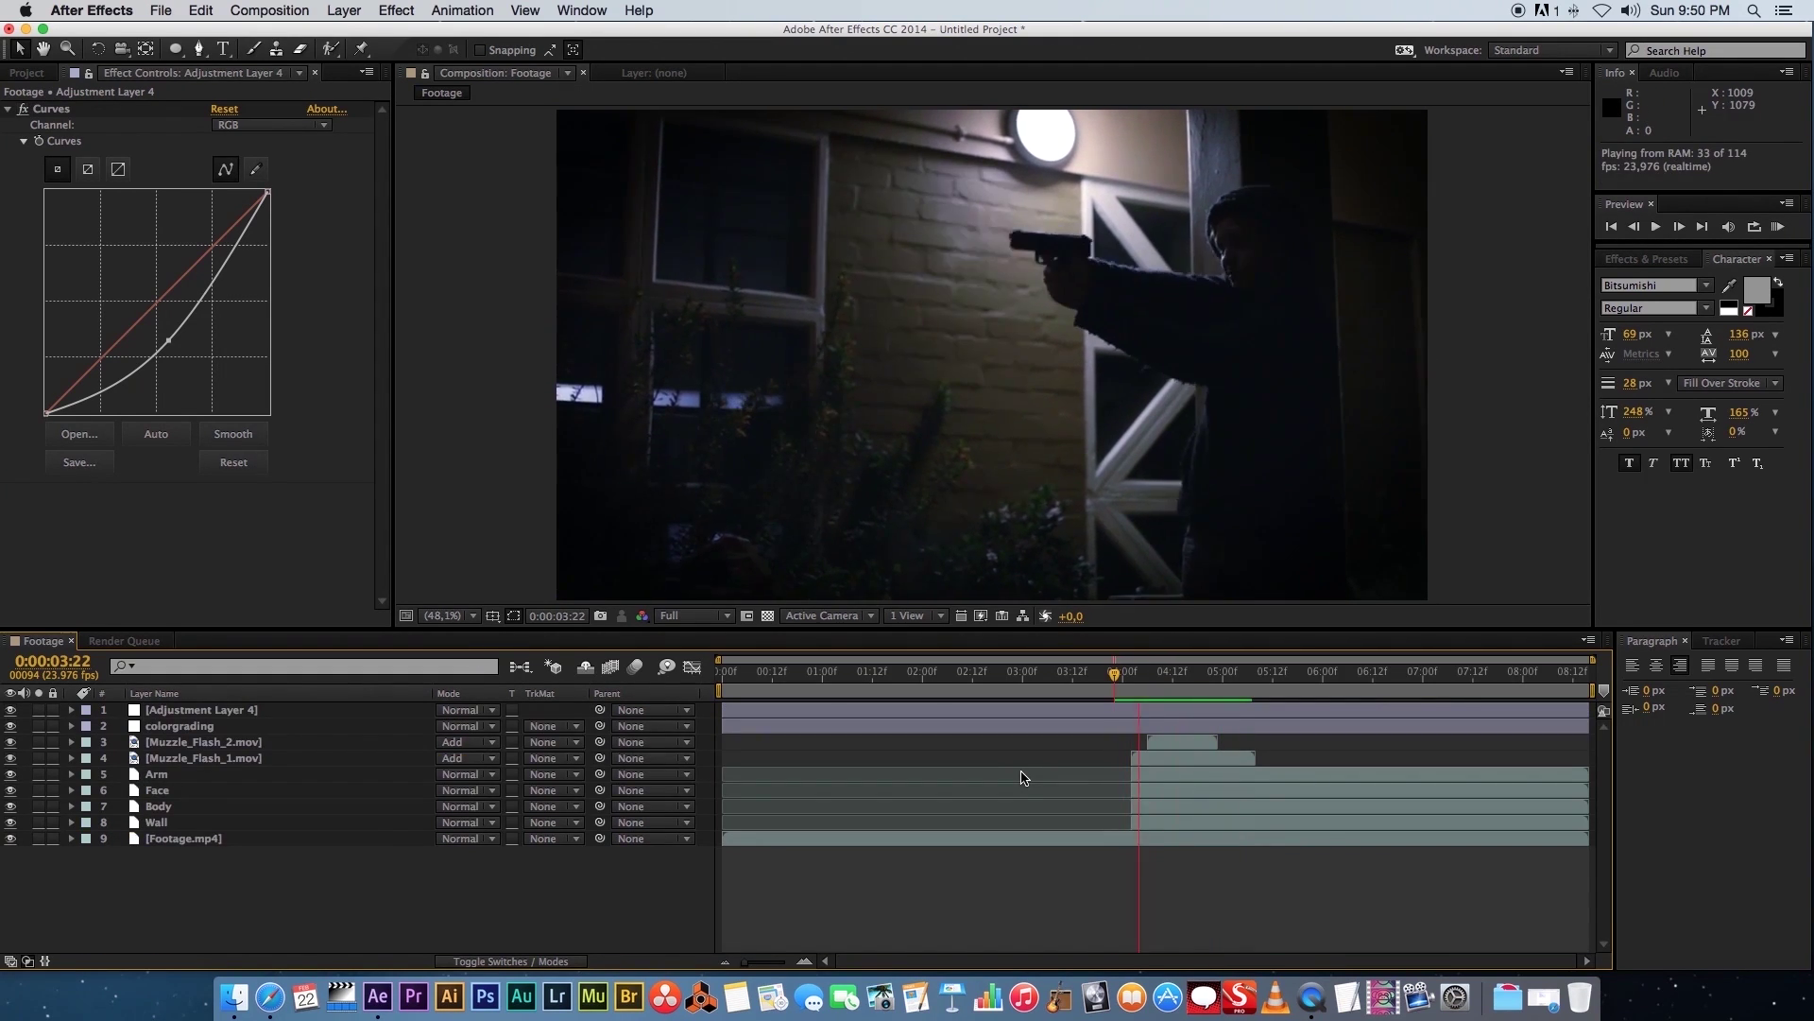